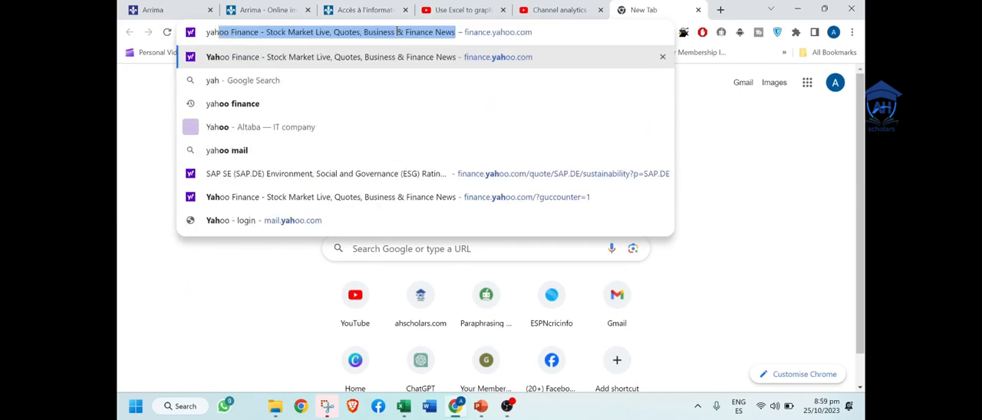
Step: Open the Yahoo Finance site and search it for tesla
{"action": "key", "text": "Return"}
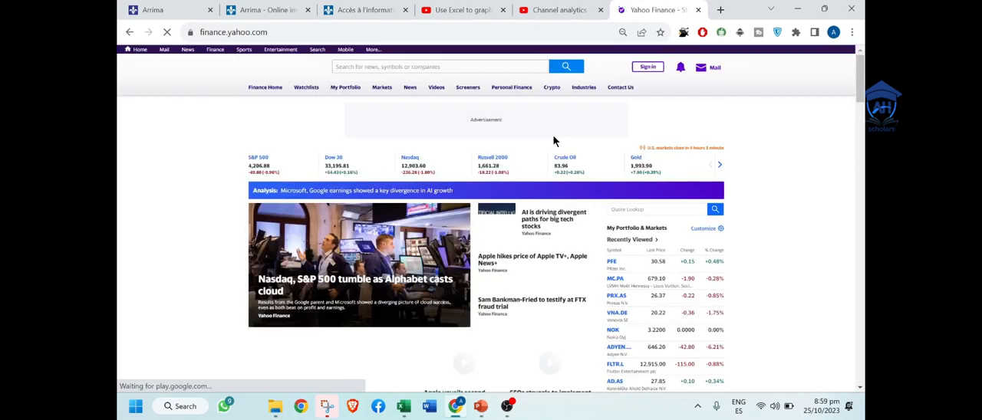
{"action": "left_click", "coordinate": [433, 67]}
{"action": "type", "text": "tesla"}
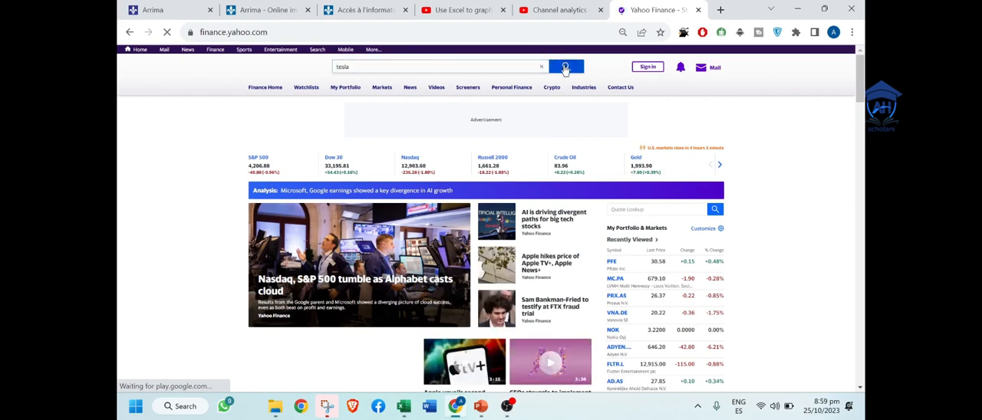
Step: Duplicate the Yahoo Finance browser tab and load finance.yahoo.com in the copy
{"action": "right_click", "coordinate": [643, 15]}
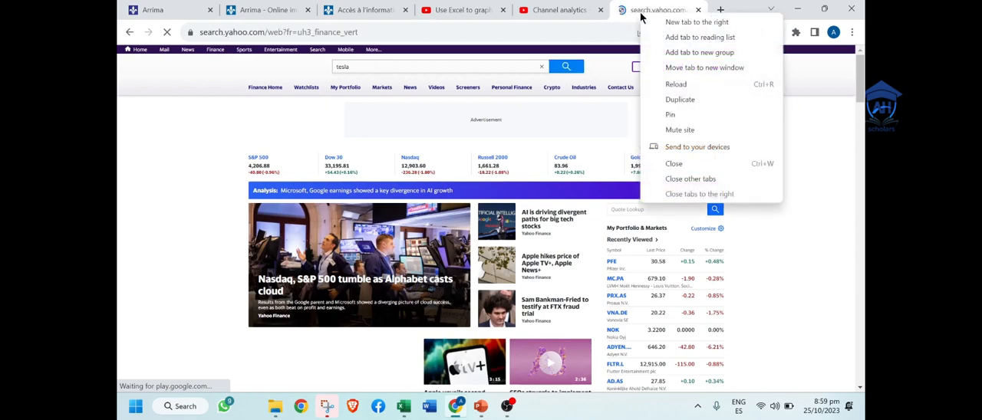
{"action": "left_click", "coordinate": [704, 105]}
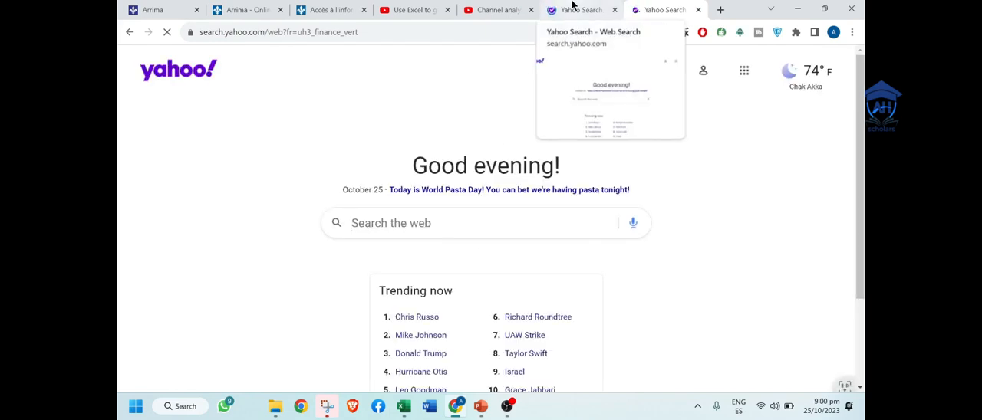
{"action": "left_click", "coordinate": [198, 69]}
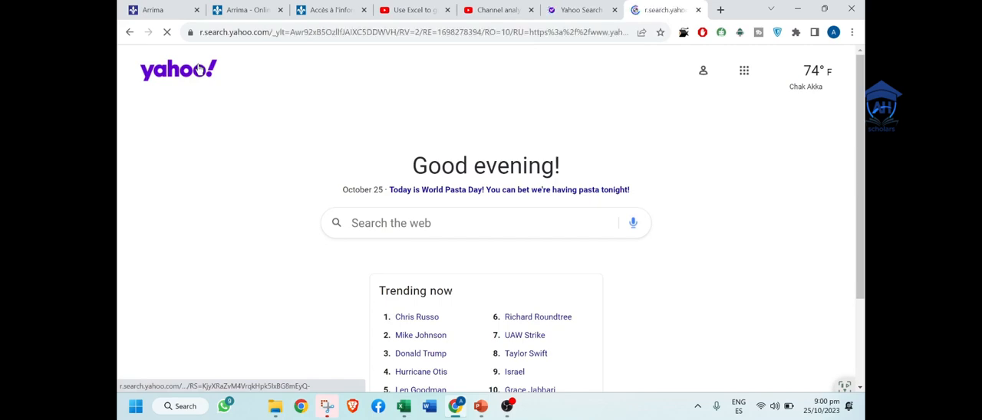
{"action": "left_click", "coordinate": [250, 34]}
{"action": "type", "text": "yah"}
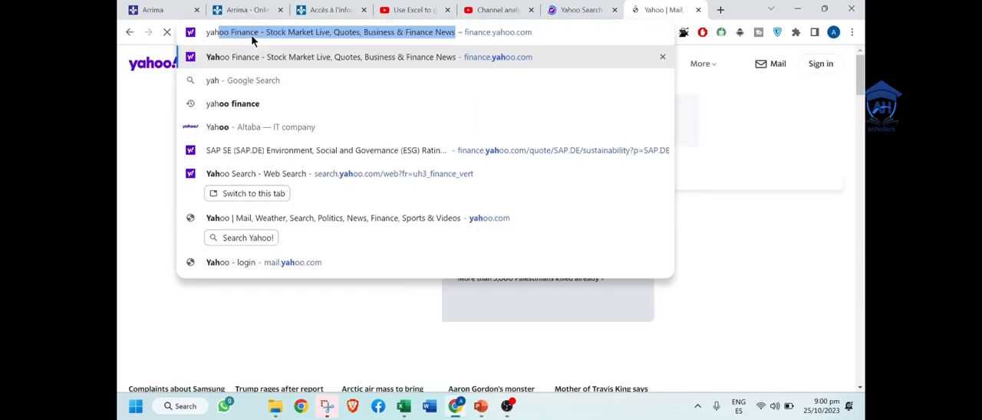
{"action": "key", "text": "Return"}
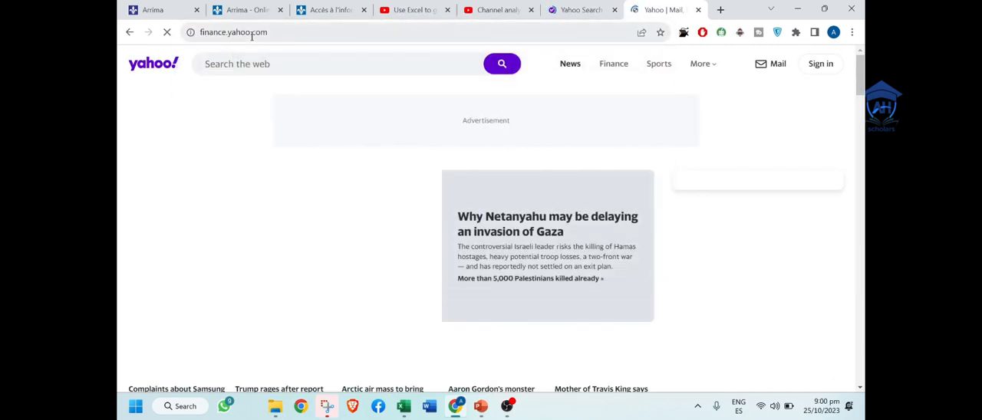
Step: Return to the original Yahoo Search tab and load finance.yahoo.com there again
{"action": "left_click", "coordinate": [577, 8]}
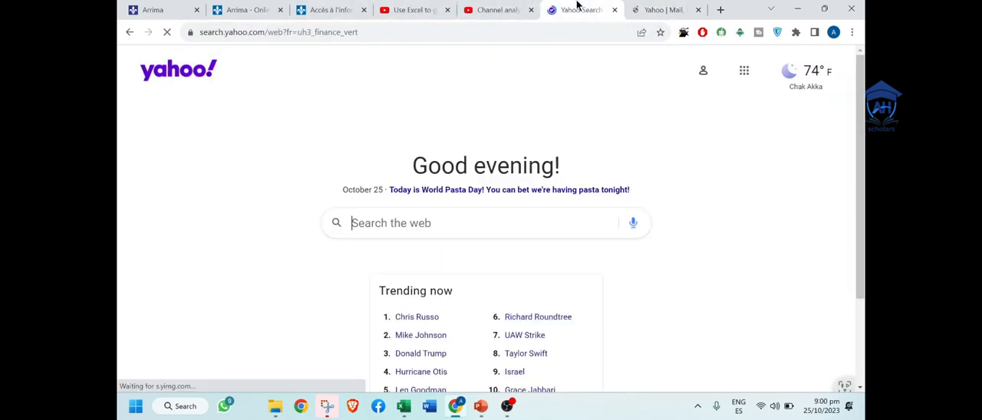
{"action": "left_click", "coordinate": [528, 29]}
{"action": "type", "text": "yahoo"}
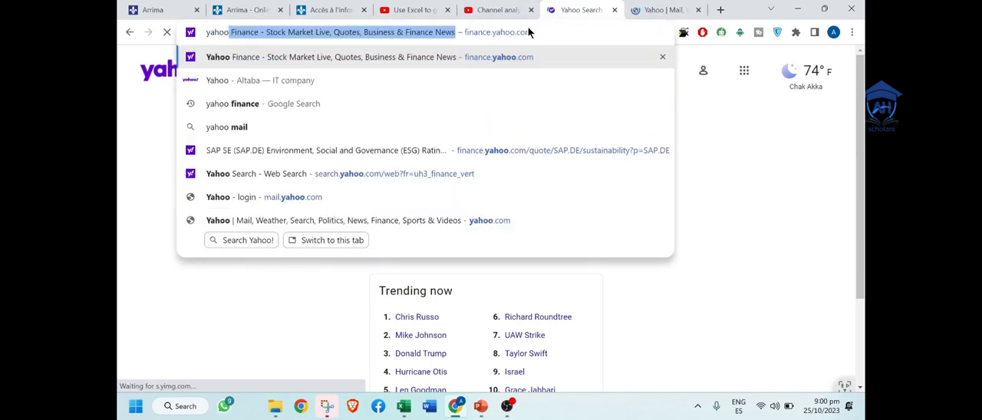
{"action": "key", "text": "Return"}
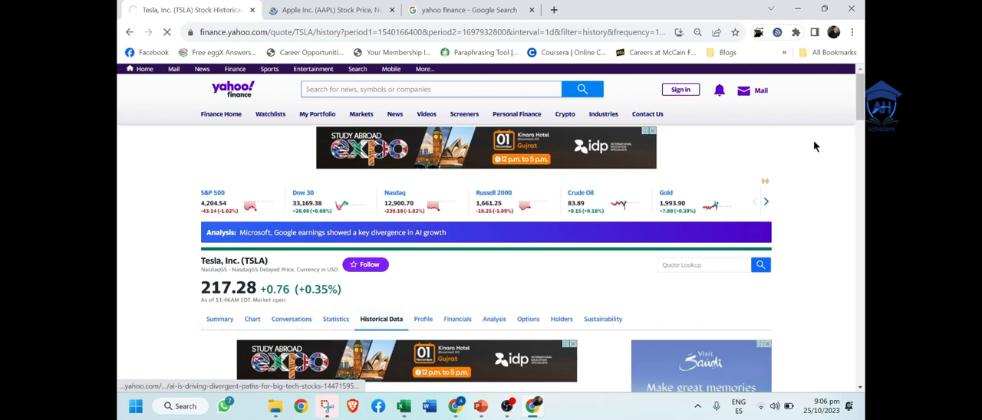
Step: Set the time period of Tesla's historical data to Oct 25, 2018 - Oct 25, 2023 and apply it
{"action": "left_click_drag", "start_coordinate": [863, 104], "coordinate": [862, 134]}
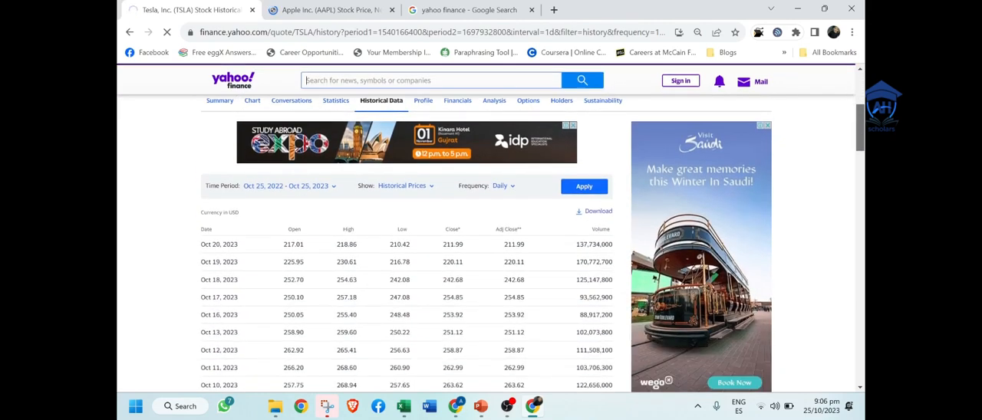
{"action": "left_click", "coordinate": [332, 188]}
{"action": "left_click", "coordinate": [310, 230]}
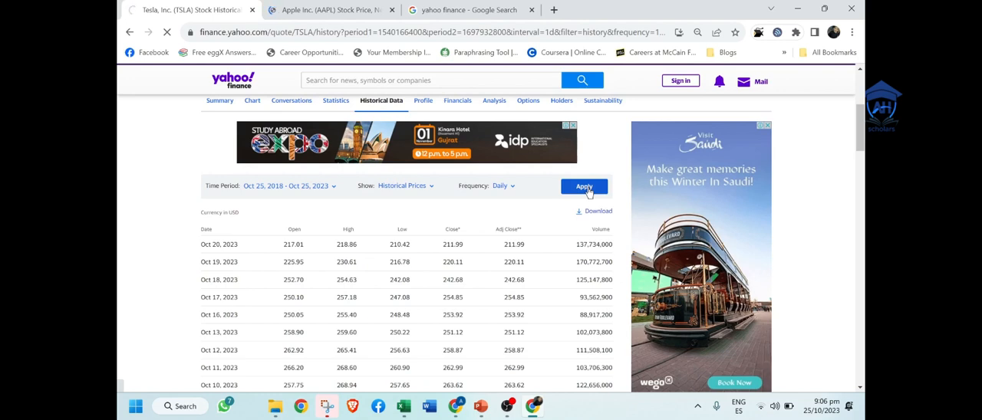
{"action": "left_click", "coordinate": [334, 9]}
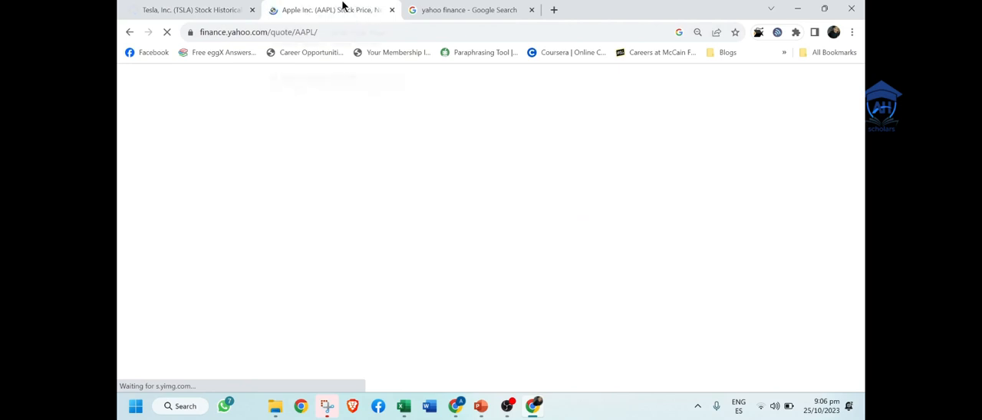
{"action": "left_click", "coordinate": [176, 10]}
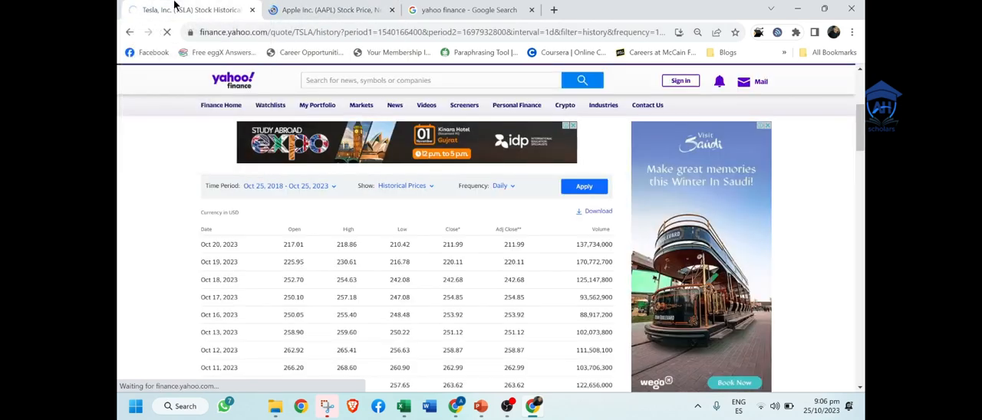
Step: Download Tesla's historical prices as a CSV file named TSLA into the 2 stock portfolio folder
{"action": "left_click", "coordinate": [597, 212]}
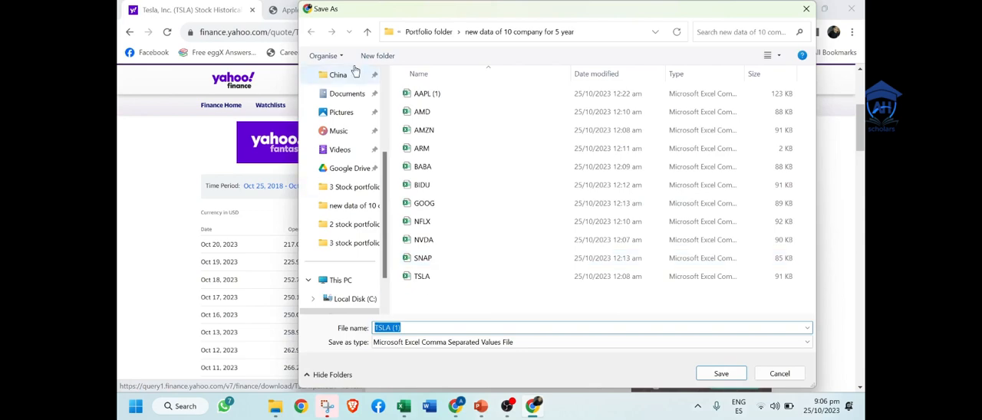
{"action": "left_click", "coordinate": [412, 33]}
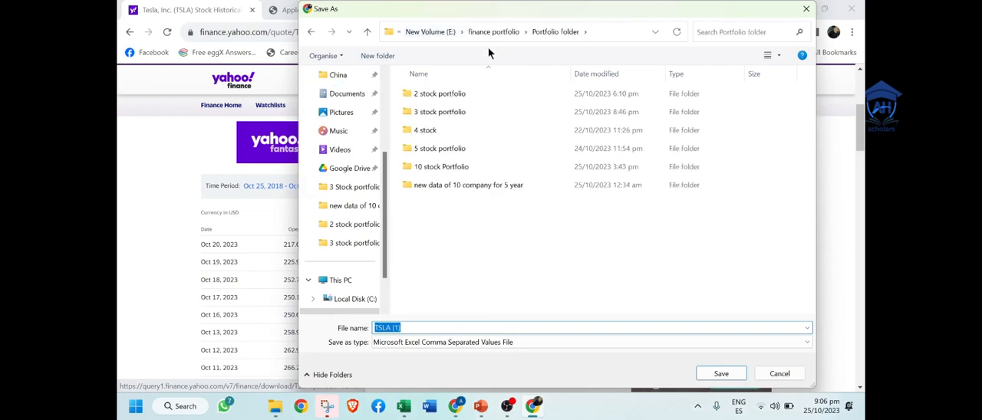
{"action": "double_click", "coordinate": [463, 95]}
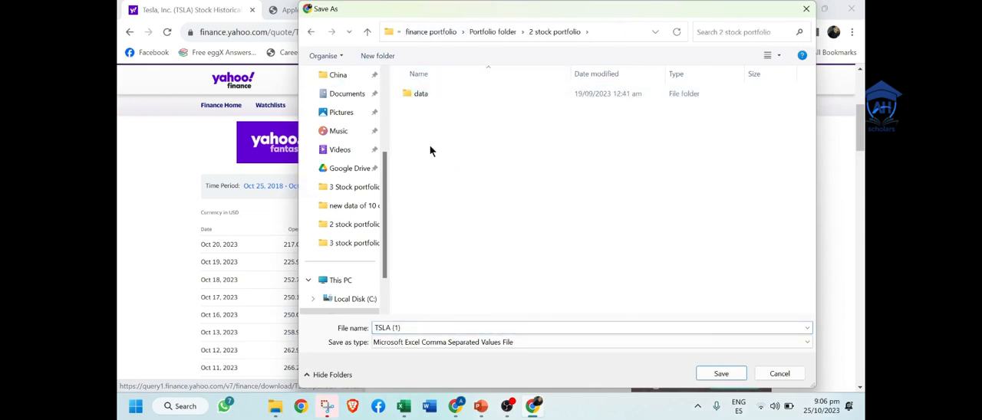
{"action": "left_click", "coordinate": [461, 327]}
{"action": "left_click", "coordinate": [461, 327]}
{"action": "key", "text": "BackSpace"}
{"action": "key", "text": "BackSpace"}
{"action": "key", "text": "BackSpace"}
{"action": "key", "text": "BackSpace"}
{"action": "left_click", "coordinate": [729, 375]}
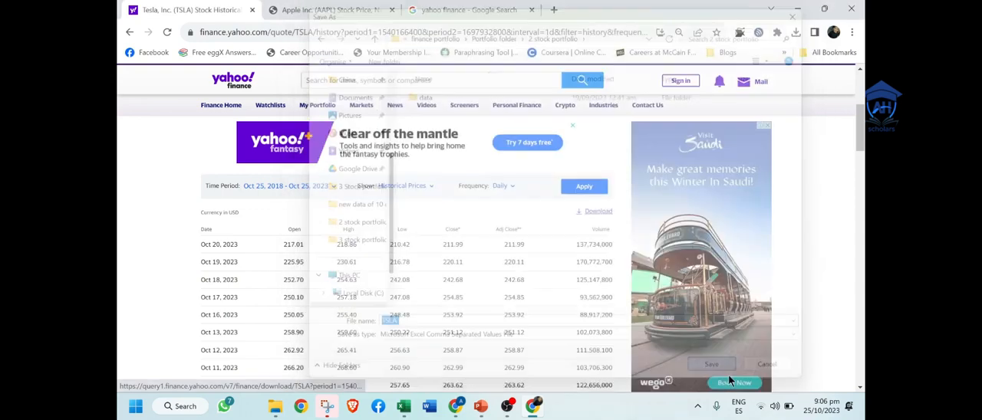
Step: Search Yahoo Finance for apple and open the Apple Inc. (AAPL) quote page
{"action": "left_click", "coordinate": [299, 6]}
{"action": "left_click", "coordinate": [178, 9]}
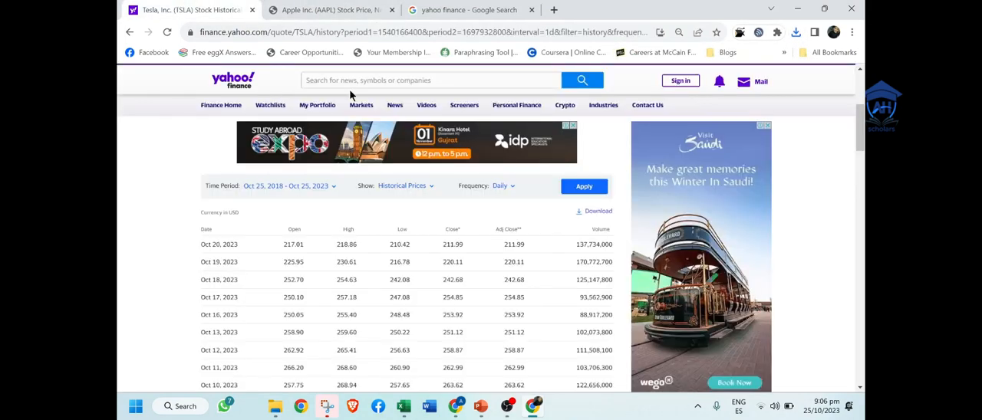
{"action": "left_click", "coordinate": [349, 81]}
{"action": "type", "text": "apple"}
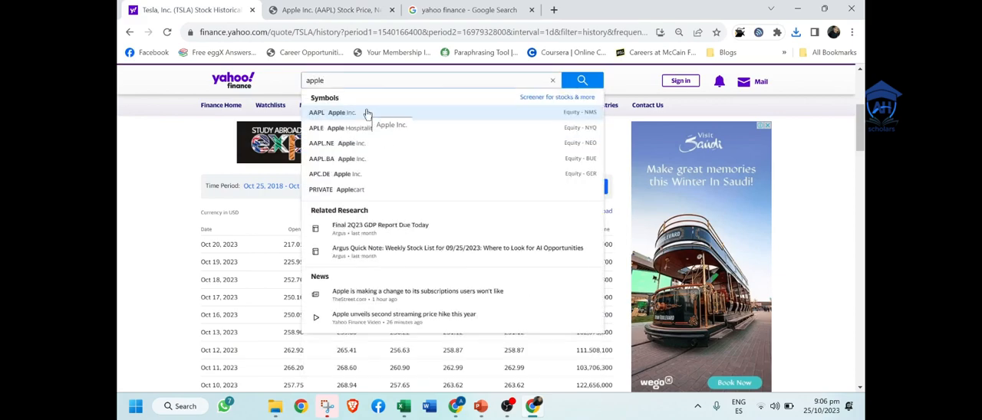
{"action": "left_click", "coordinate": [378, 115]}
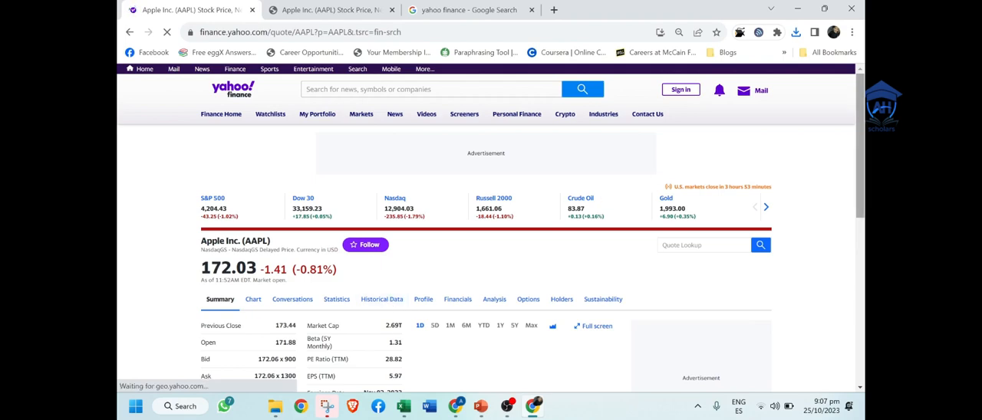
{"action": "scroll", "coordinate": [491, 253], "scroll_direction": "down", "scroll_amount": 2}
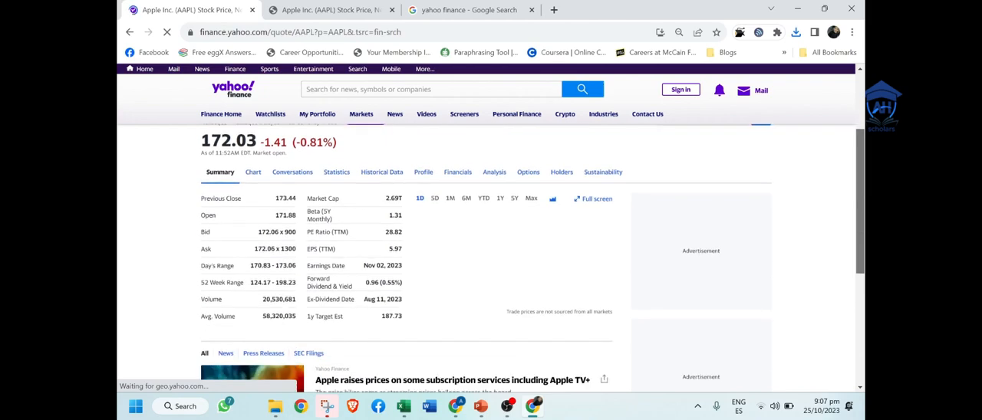
{"action": "scroll", "coordinate": [816, 165], "scroll_direction": "down", "scroll_amount": 2}
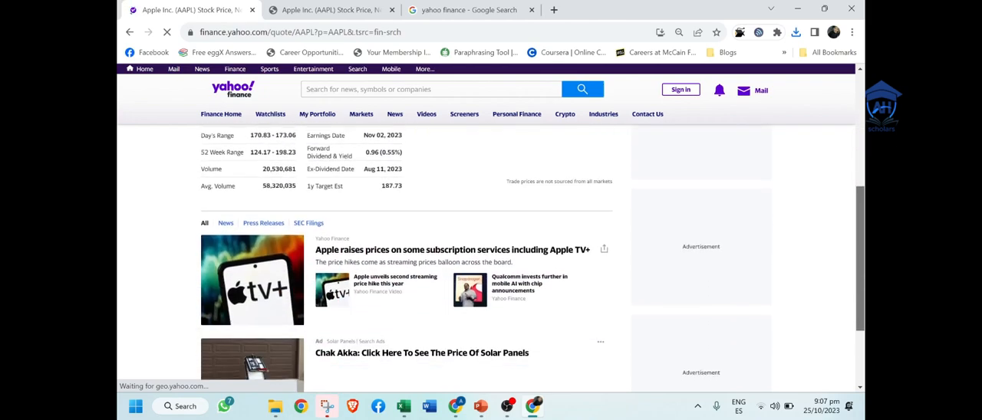
{"action": "scroll", "coordinate": [816, 165], "scroll_direction": "up", "scroll_amount": 3}
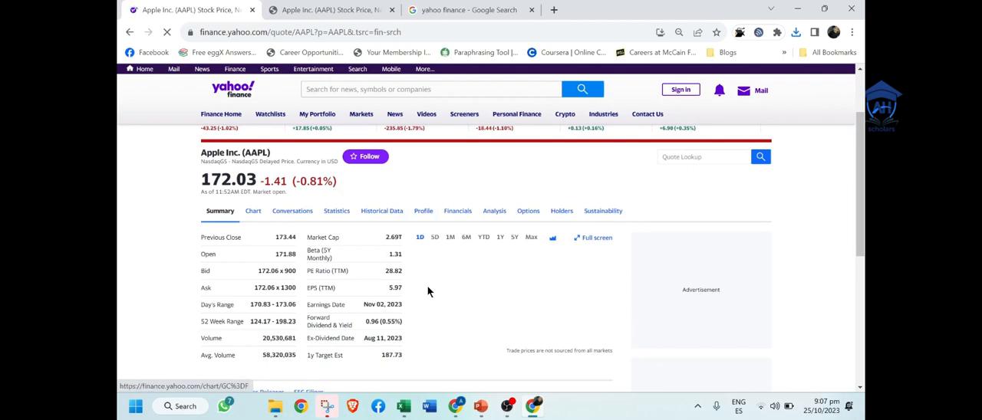
Step: Switch to File Explorer and open the TSLA file from the 2 stock portfolio folder
{"action": "left_click", "coordinate": [277, 408]}
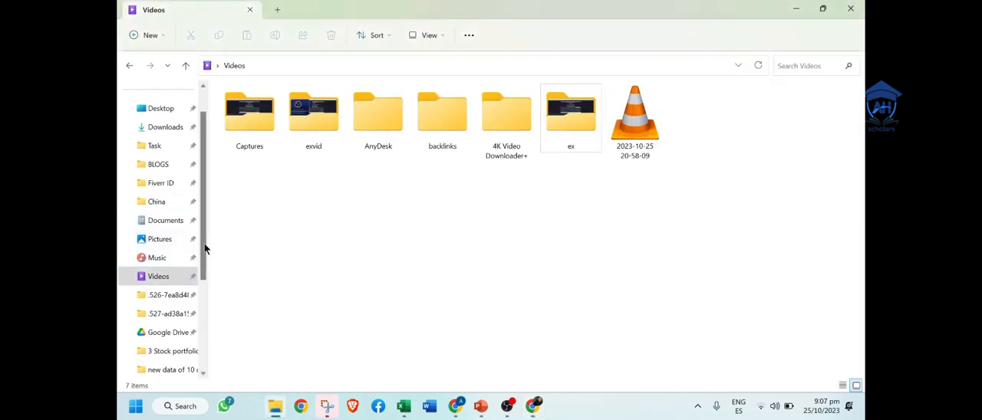
{"action": "left_click_drag", "start_coordinate": [204, 245], "coordinate": [212, 311]}
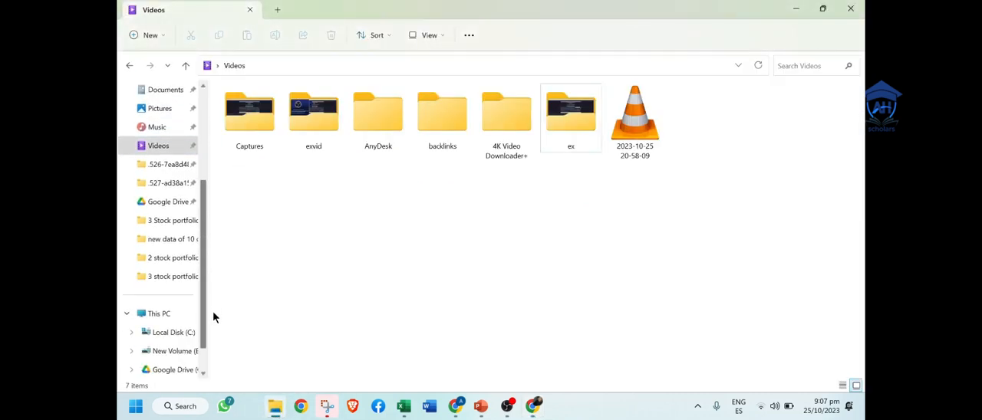
{"action": "left_click", "coordinate": [172, 259]}
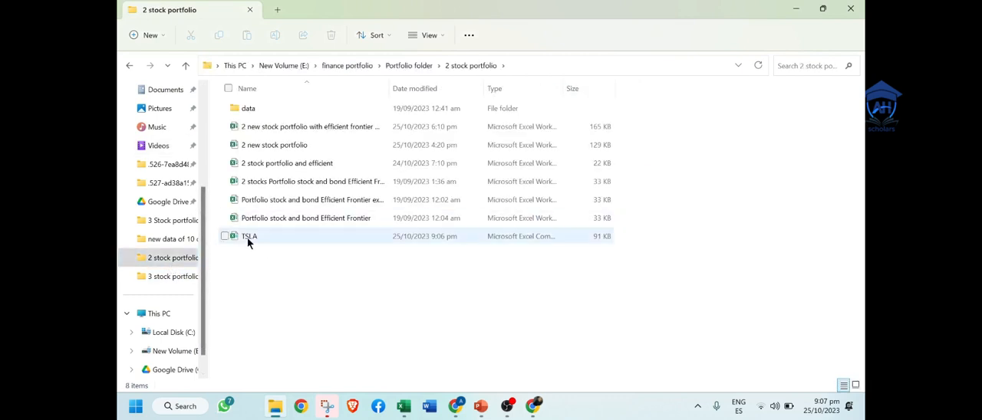
{"action": "left_click", "coordinate": [247, 239]}
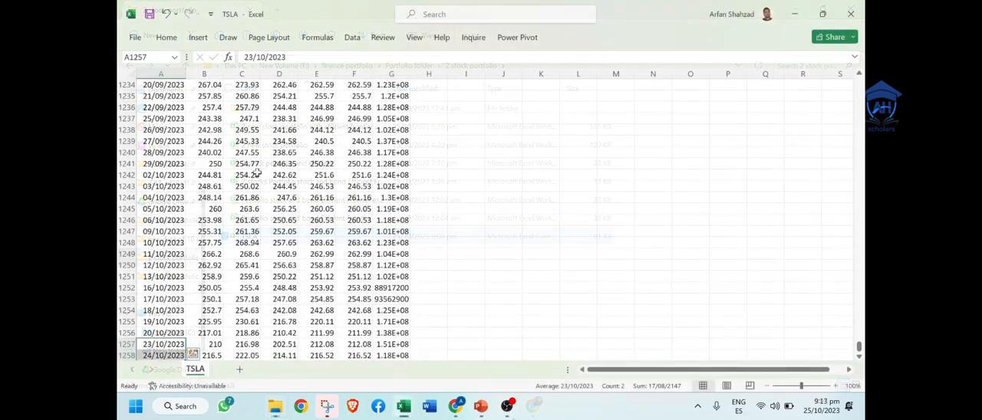
Step: Rename the Adj Close header in cell F1 as TSLA
{"action": "key", "text": "ctrl+Home"}
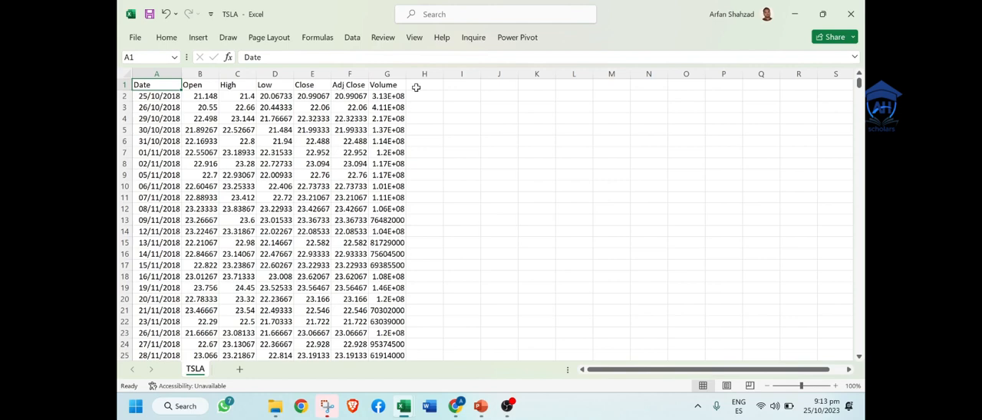
{"action": "left_click", "coordinate": [349, 73]}
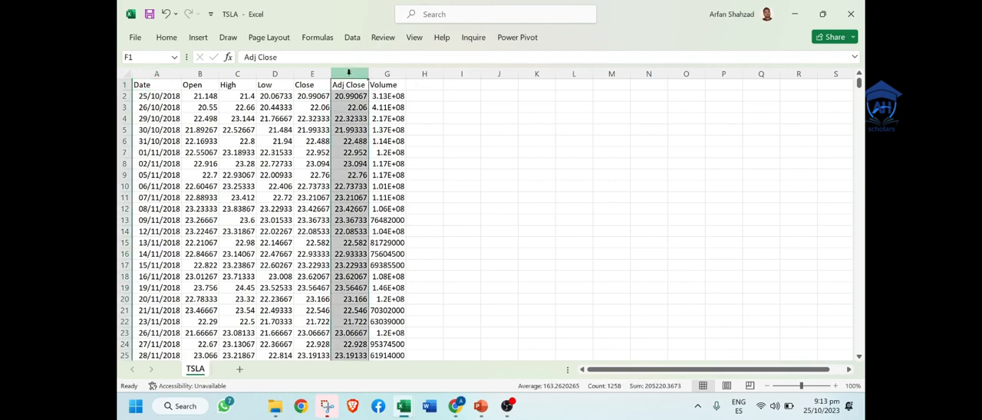
{"action": "left_click", "coordinate": [347, 85]}
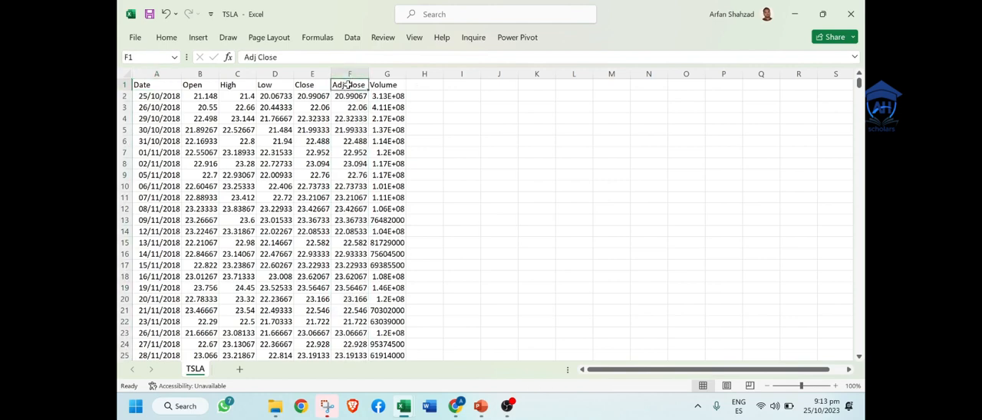
{"action": "type", "text": "TSLA"}
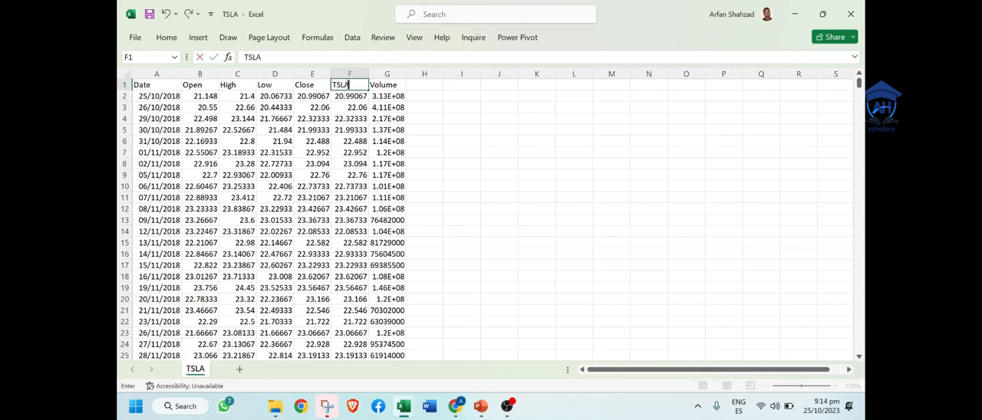
{"action": "left_click", "coordinate": [491, 186]}
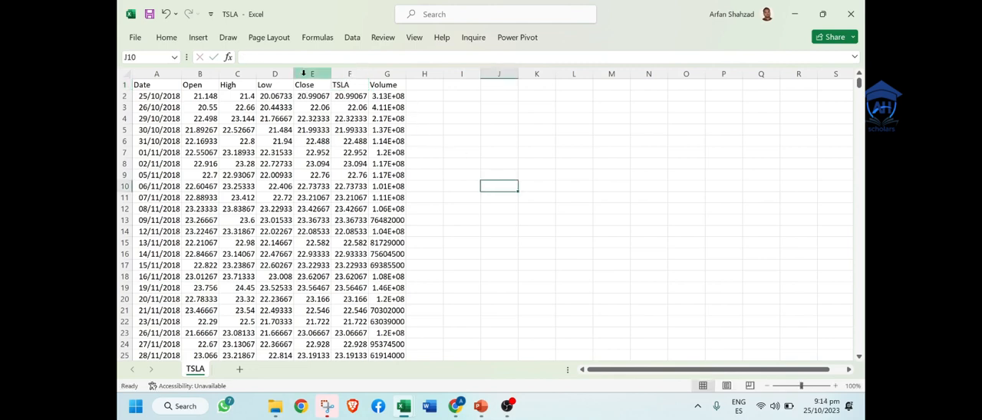
Step: Delete the Open, High, Low and Close columns (B to E) from the TSLA sheet
{"action": "left_click", "coordinate": [308, 74]}
{"action": "left_click_drag", "start_coordinate": [308, 74], "coordinate": [209, 74]}
{"action": "right_click", "coordinate": [213, 75]}
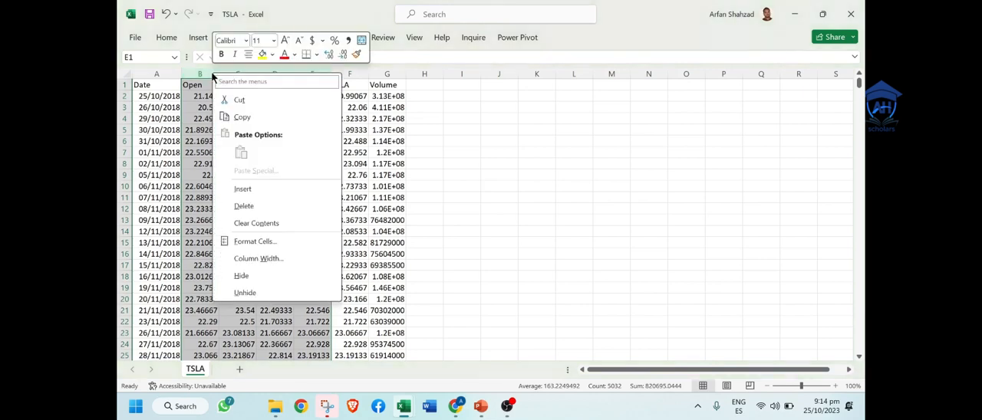
{"action": "left_click", "coordinate": [262, 204]}
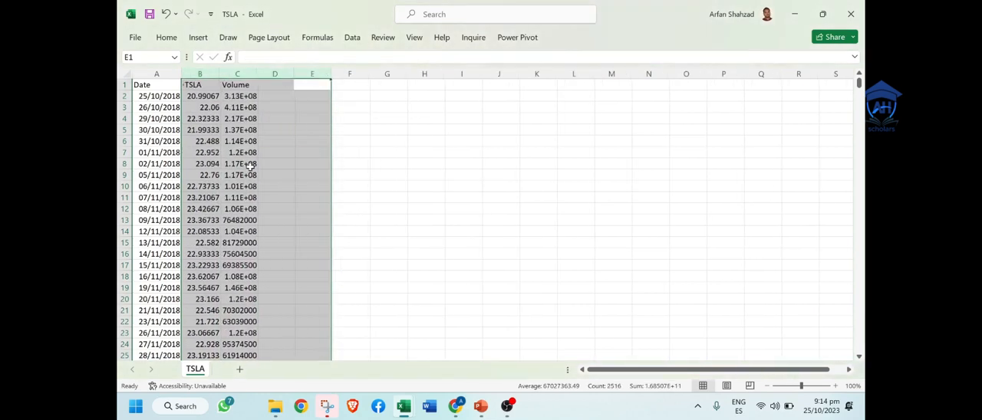
Step: Delete the Volume column (C) from the TSLA sheet
{"action": "left_click", "coordinate": [240, 74]}
{"action": "right_click", "coordinate": [240, 73]}
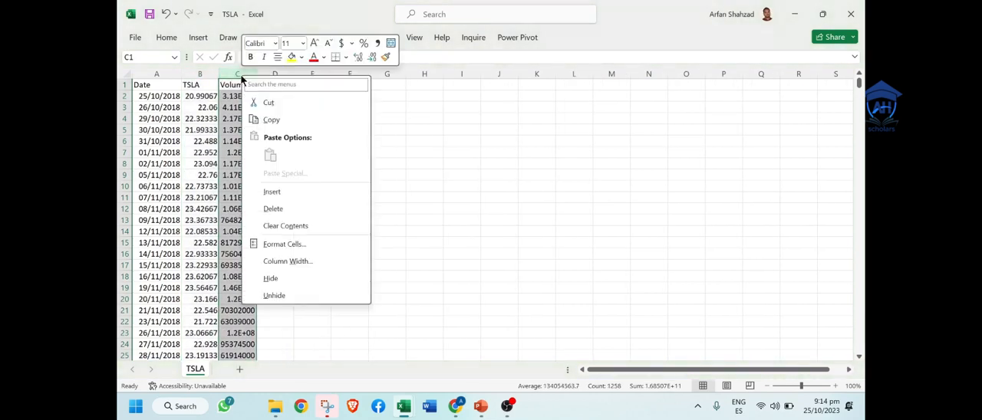
{"action": "left_click", "coordinate": [292, 213]}
{"action": "left_click", "coordinate": [338, 229]}
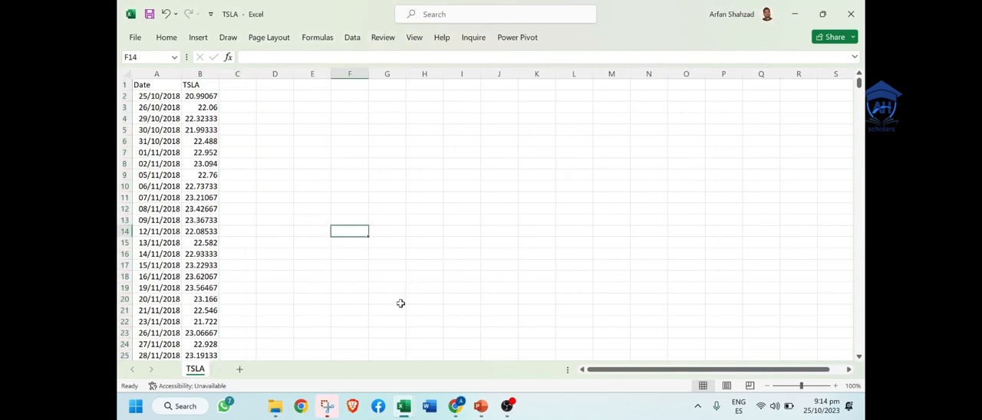
Step: Switch to the AAPL workbook and delete its Open, High, Low and Close columns (B to E)
{"action": "mouse_move", "coordinate": [407, 406]}
{"action": "left_click", "coordinate": [481, 334]}
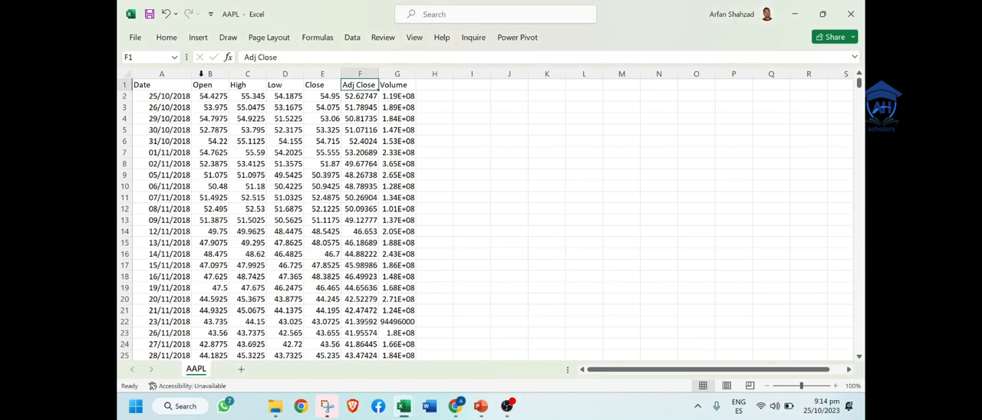
{"action": "left_click_drag", "start_coordinate": [209, 74], "coordinate": [313, 73]}
{"action": "right_click", "coordinate": [314, 73]}
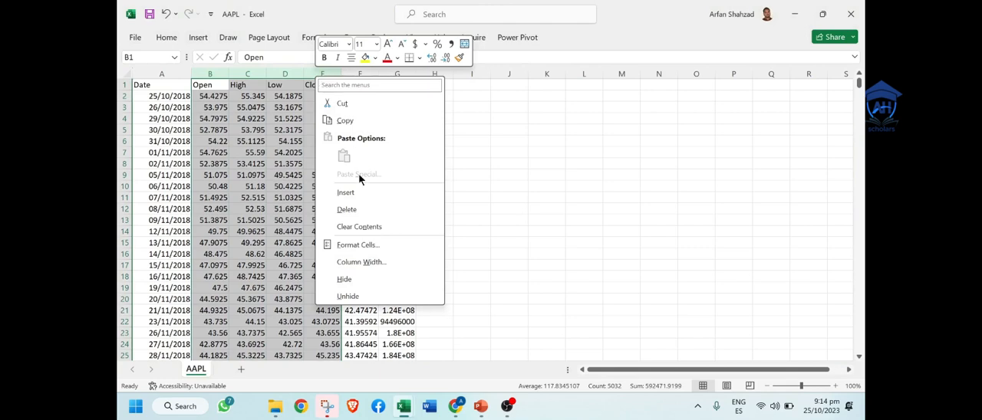
{"action": "left_click", "coordinate": [371, 208]}
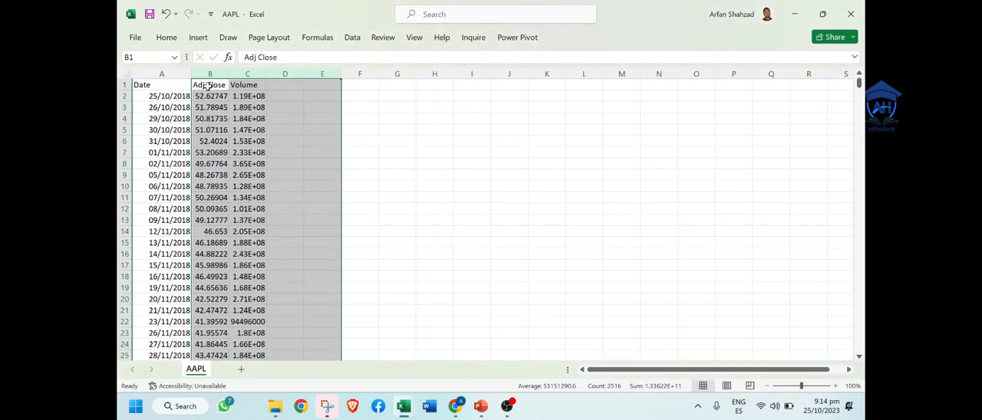
Step: Rename the Adj Close header in cell B1 of the AAPL sheet as AAPL
{"action": "left_click", "coordinate": [209, 86]}
{"action": "type", "text": "AAPL"}
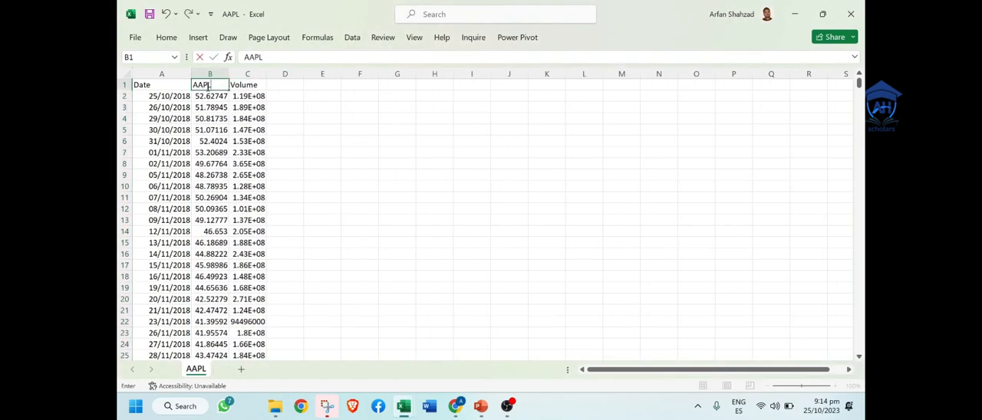
{"action": "left_click", "coordinate": [320, 150]}
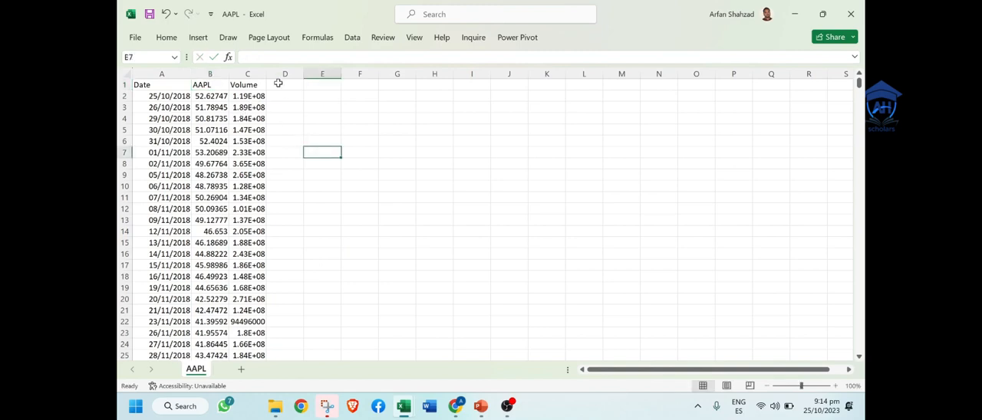
Step: Clear the Volume data from column C of the AAPL sheet
{"action": "left_click", "coordinate": [256, 69]}
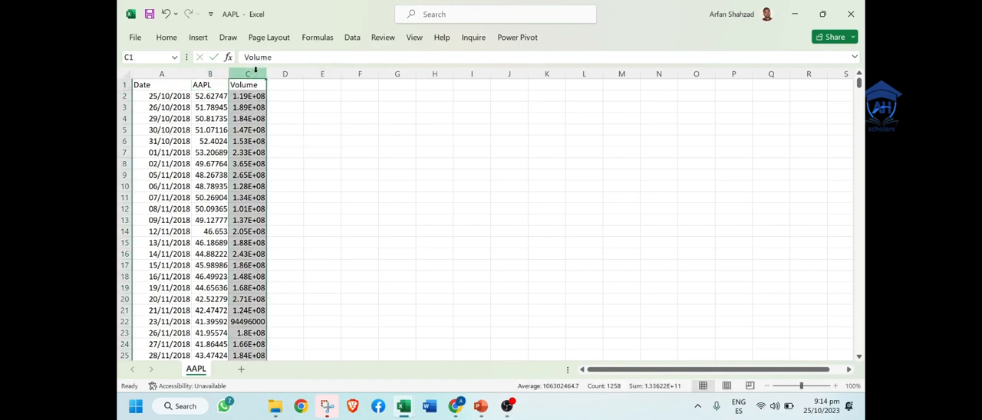
{"action": "key", "text": "Delete"}
{"action": "left_click", "coordinate": [367, 221]}
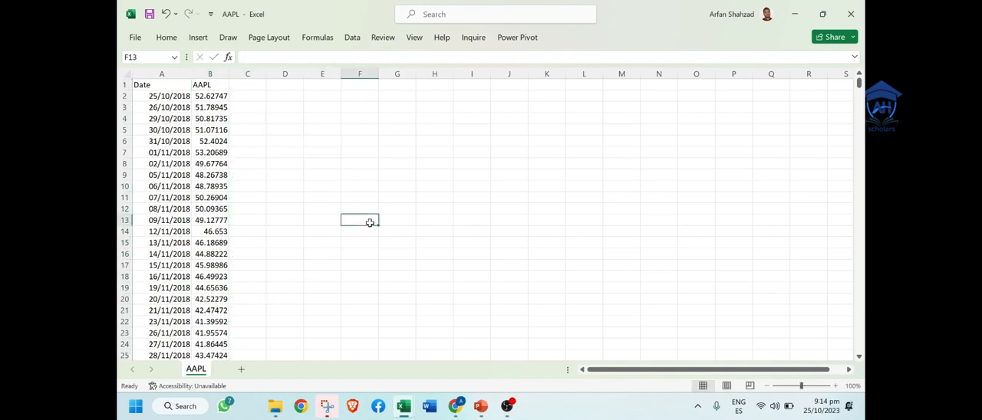
{"action": "left_click", "coordinate": [212, 73]}
{"action": "key", "text": "ctrl+c"}
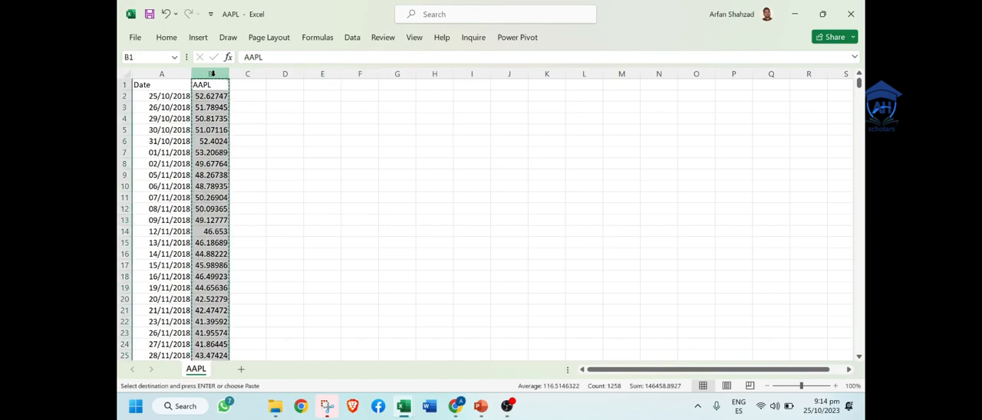
{"action": "left_click", "coordinate": [165, 72]}
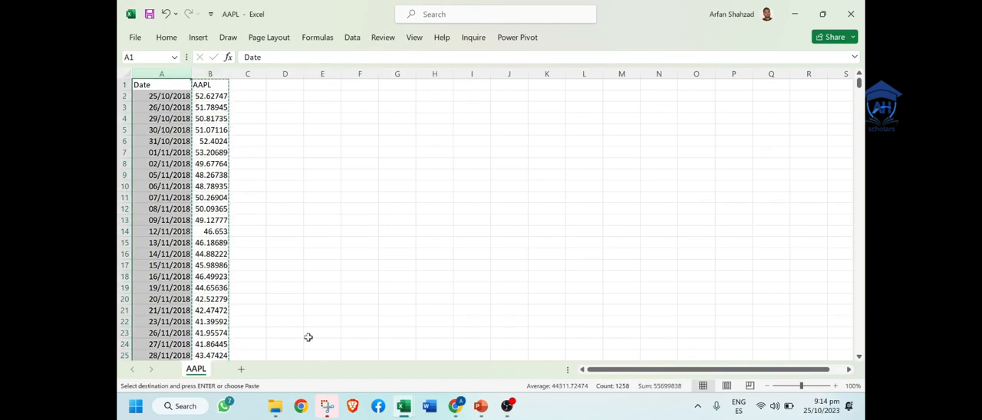
Step: Copy the Date and TSLA columns from the TSLA workbook into Sheet2 of the 2 new stock portfolio workbook, starting at A1
{"action": "mouse_move", "coordinate": [407, 411]}
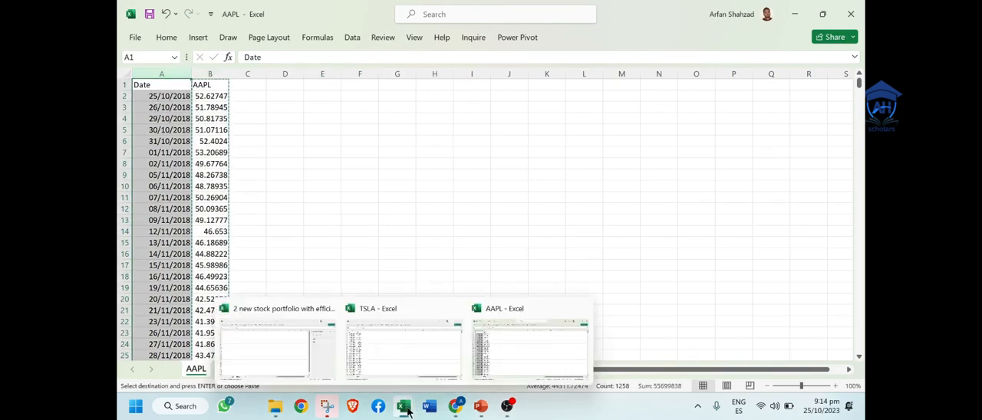
{"action": "left_click", "coordinate": [397, 338]}
{"action": "left_click_drag", "start_coordinate": [149, 67], "coordinate": [190, 71]}
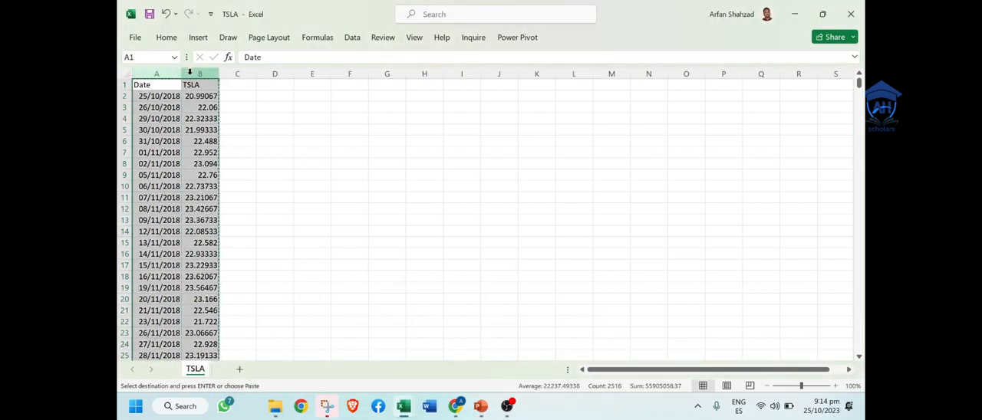
{"action": "mouse_move", "coordinate": [408, 411]}
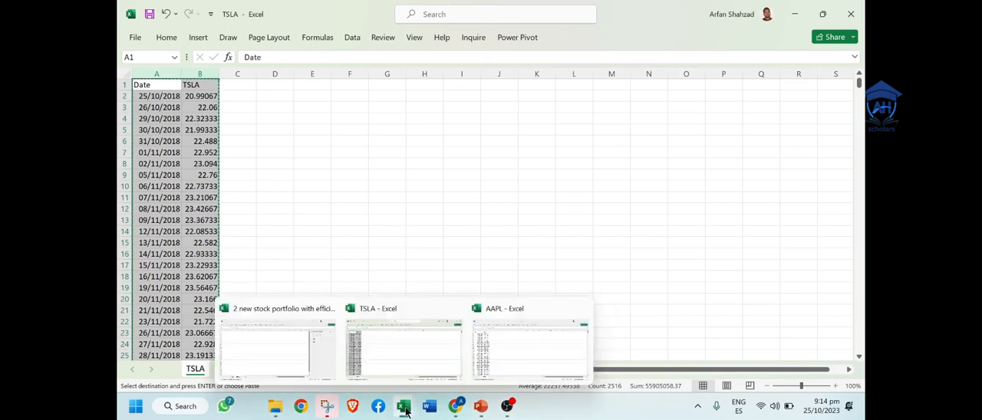
{"action": "left_click", "coordinate": [285, 353]}
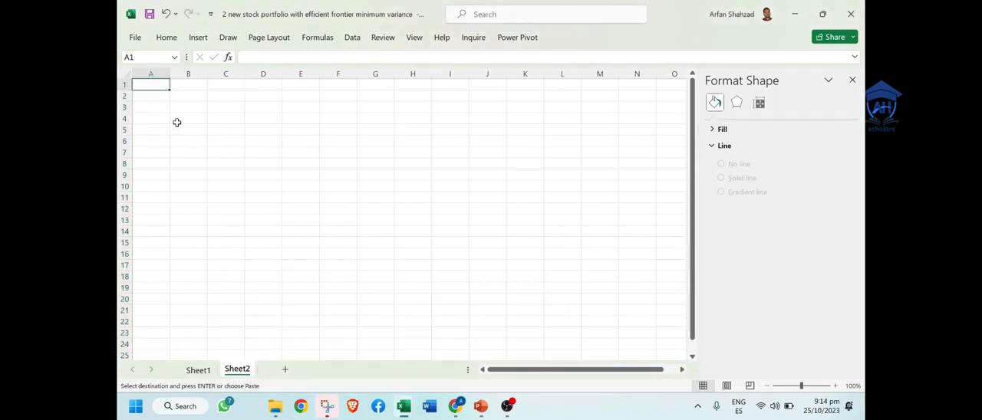
{"action": "key", "text": "ctrl+v"}
Step: Move the TSLA price column from column B to column C in Sheet2
{"action": "left_click", "coordinate": [201, 73]}
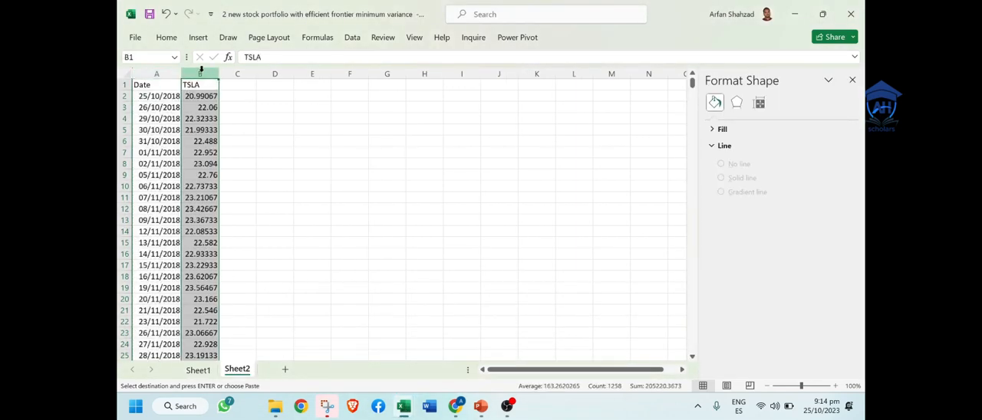
{"action": "left_click", "coordinate": [237, 74]}
{"action": "key", "text": "Return"}
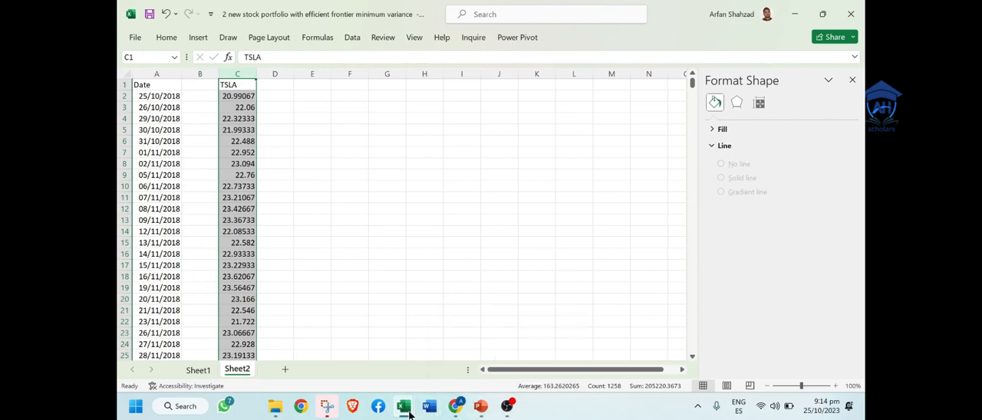
Step: Copy the AAPL price column from the AAPL workbook into the empty column B of Sheet2 in the portfolio workbook
{"action": "mouse_move", "coordinate": [409, 414]}
{"action": "left_click", "coordinate": [548, 308]}
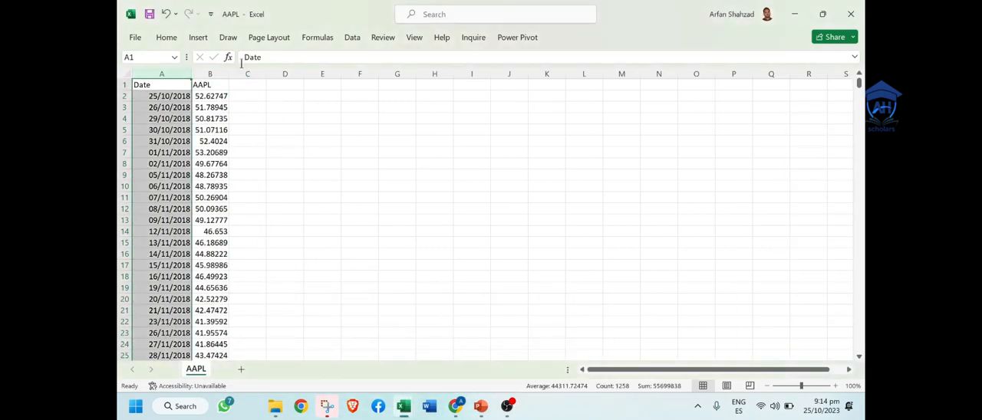
{"action": "left_click", "coordinate": [210, 73]}
{"action": "key", "text": "ctrl+c"}
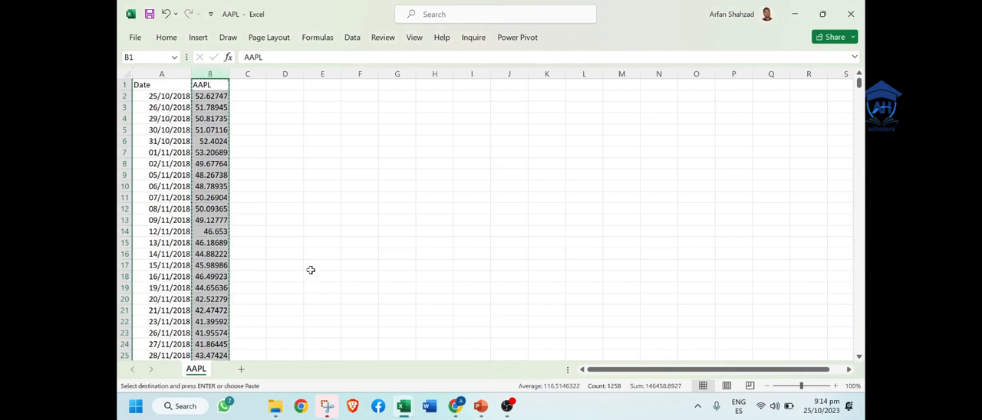
{"action": "mouse_move", "coordinate": [404, 410]}
{"action": "left_click", "coordinate": [259, 344]}
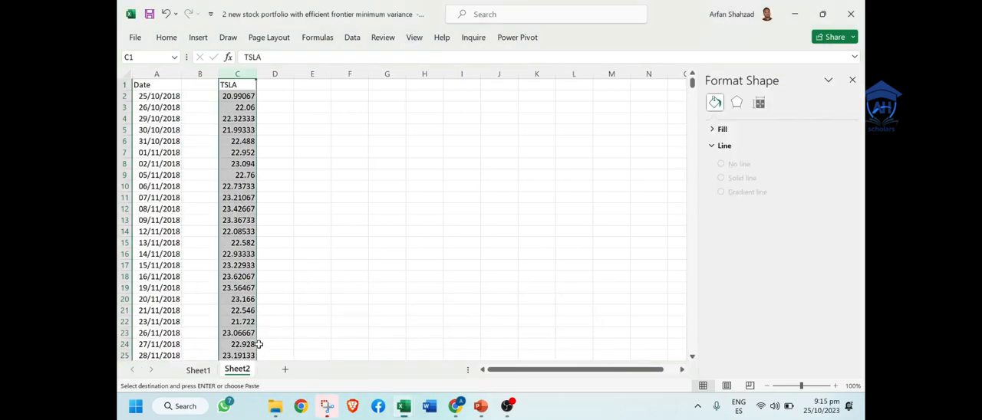
{"action": "left_click", "coordinate": [200, 88]}
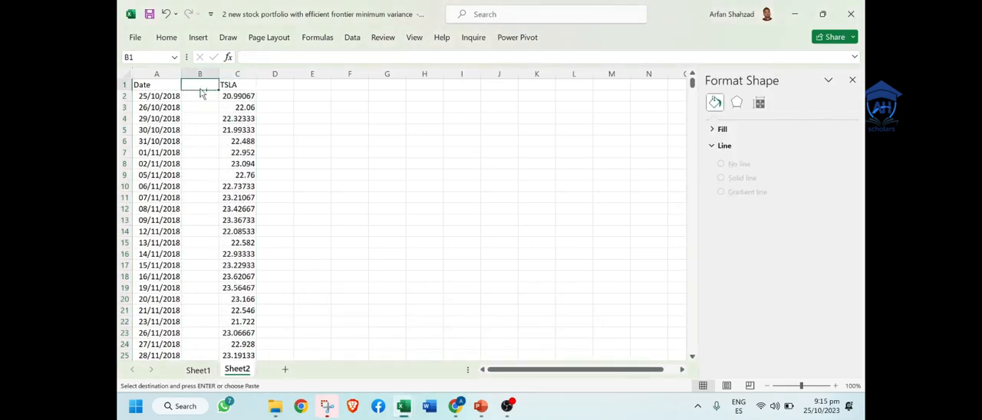
{"action": "key", "text": "ctrl+v"}
Step: Close the TSLA and AAPL workbooks, discarding the changes to AAPL.csv and the copied clipboard data
{"action": "mouse_move", "coordinate": [405, 410]}
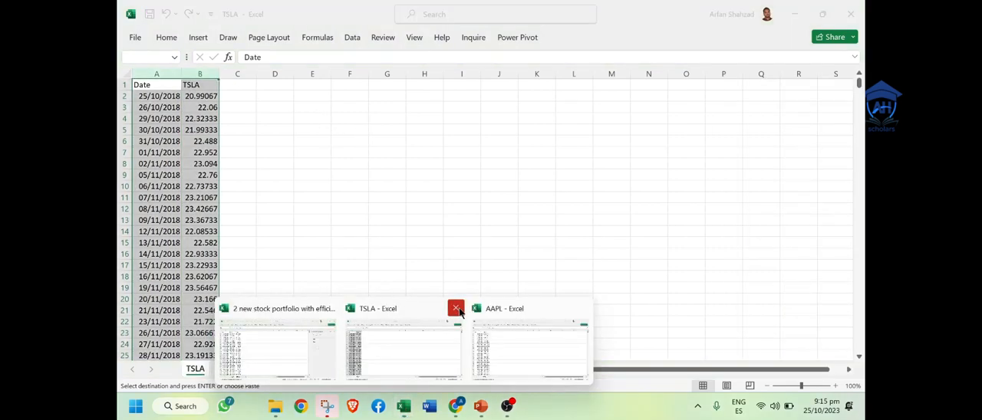
{"action": "left_click", "coordinate": [456, 308]}
{"action": "left_click", "coordinate": [562, 224]}
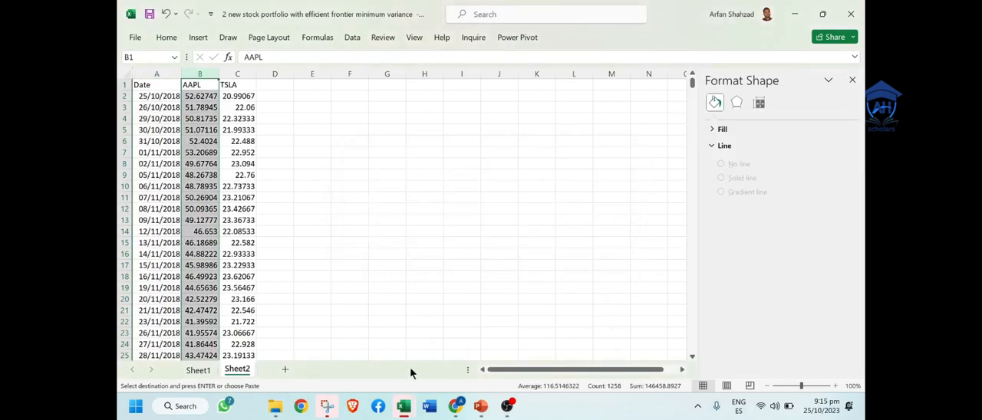
{"action": "mouse_move", "coordinate": [404, 408]}
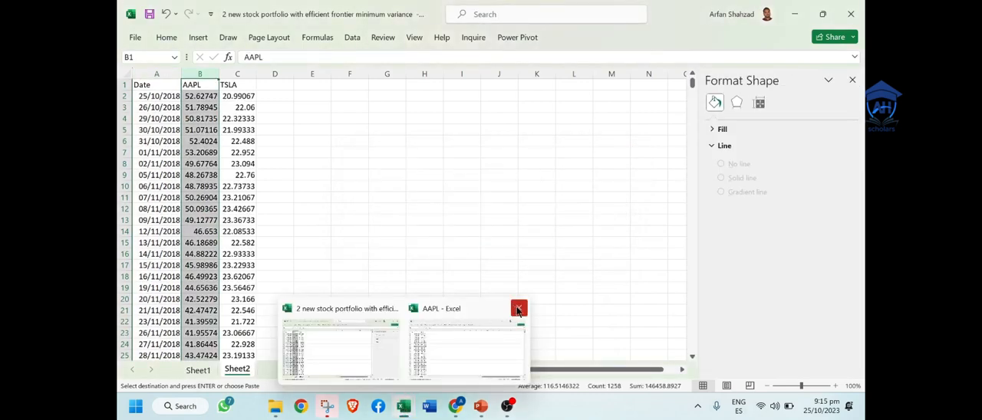
{"action": "left_click", "coordinate": [519, 308]}
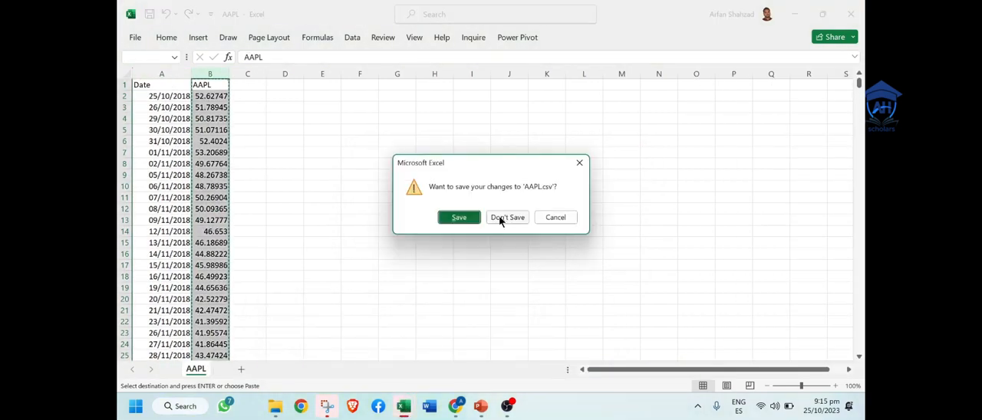
{"action": "left_click", "coordinate": [500, 218]}
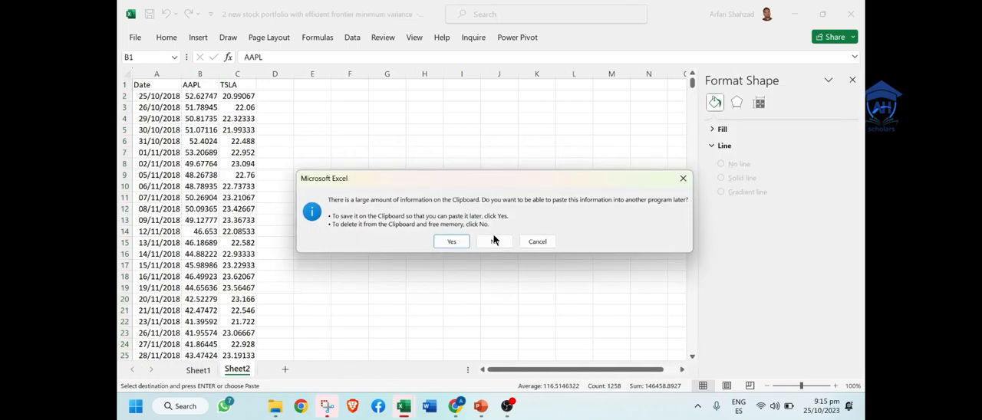
{"action": "left_click", "coordinate": [494, 241]}
{"action": "left_click", "coordinate": [337, 198]}
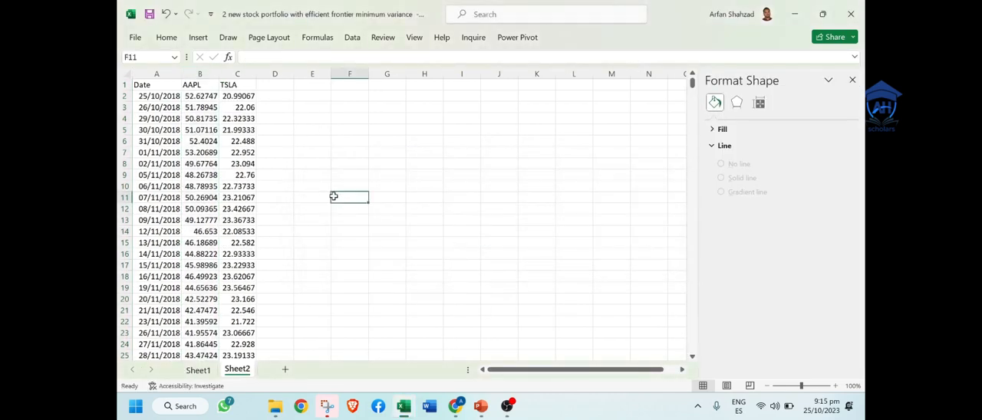
Step: Examine the first and last rows of the Date, AAPL and TSLA columns in Sheet2 to check the covered period
{"action": "left_click", "coordinate": [144, 96]}
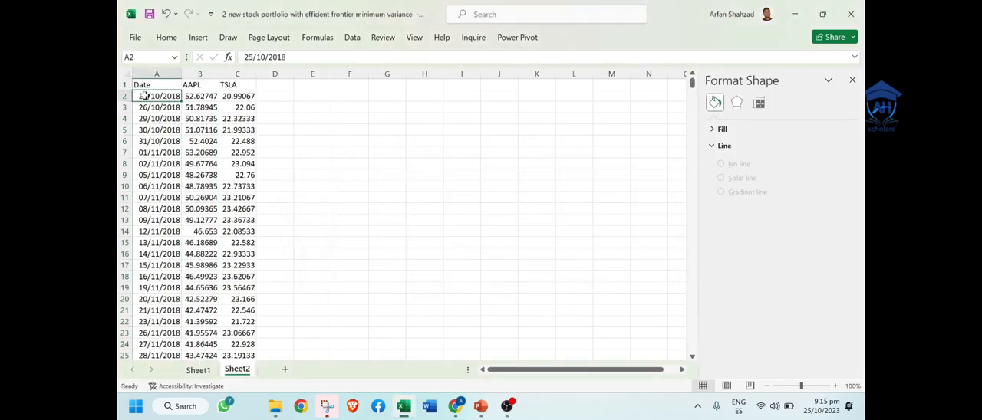
{"action": "key", "text": "ctrl+Down"}
{"action": "key", "text": "Right"}
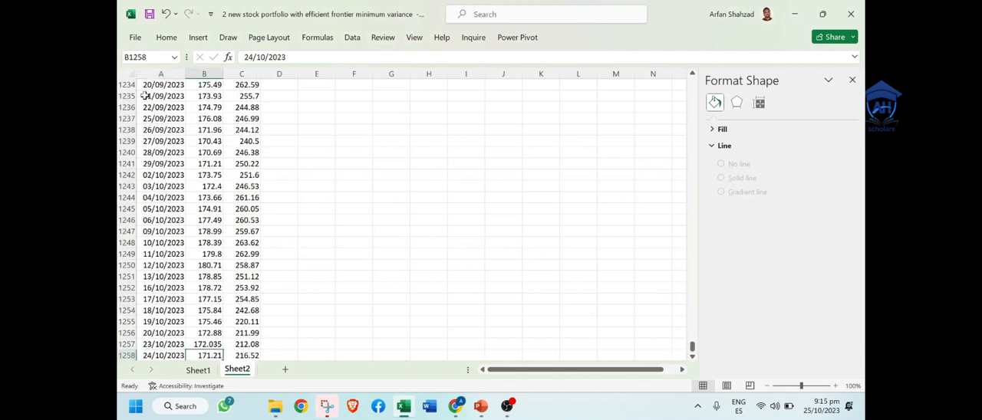
{"action": "key", "text": "Down"}
{"action": "key", "text": "ctrl+Up"}
{"action": "key", "text": "ctrl+Up"}
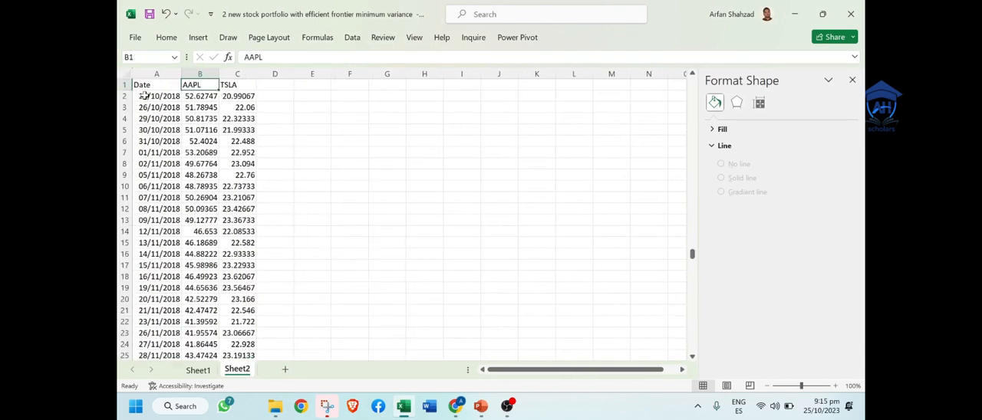
{"action": "key", "text": "Right"}
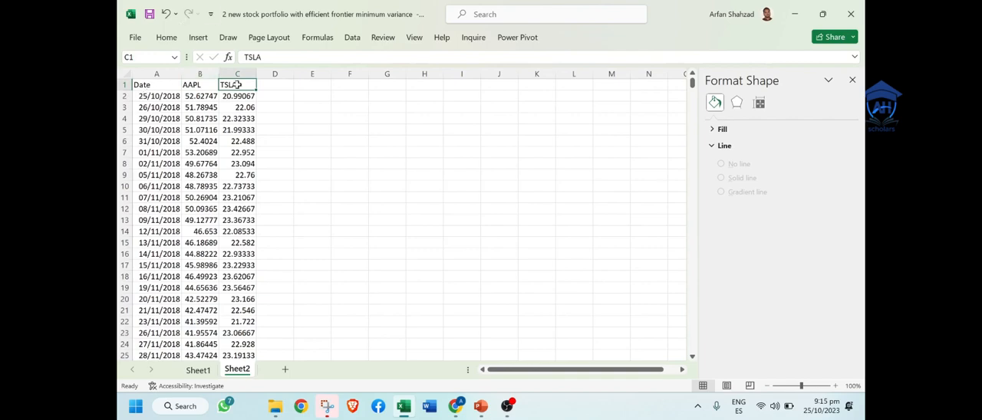
{"action": "left_click", "coordinate": [157, 96]}
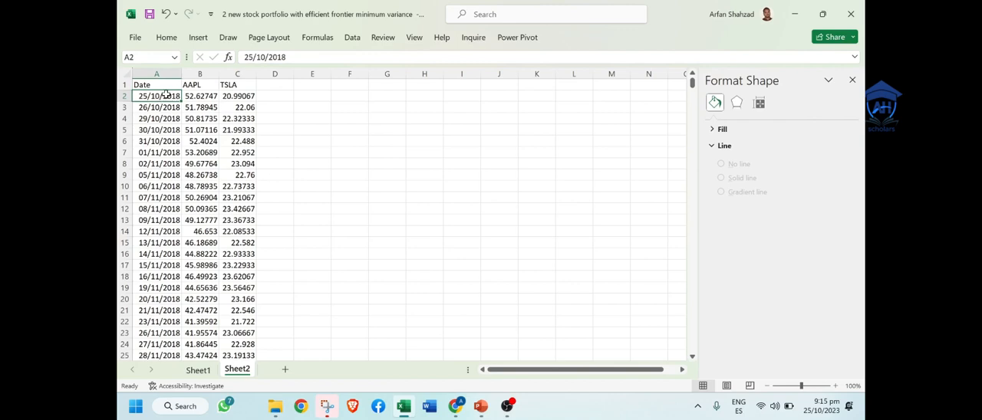
{"action": "left_click", "coordinate": [166, 208]}
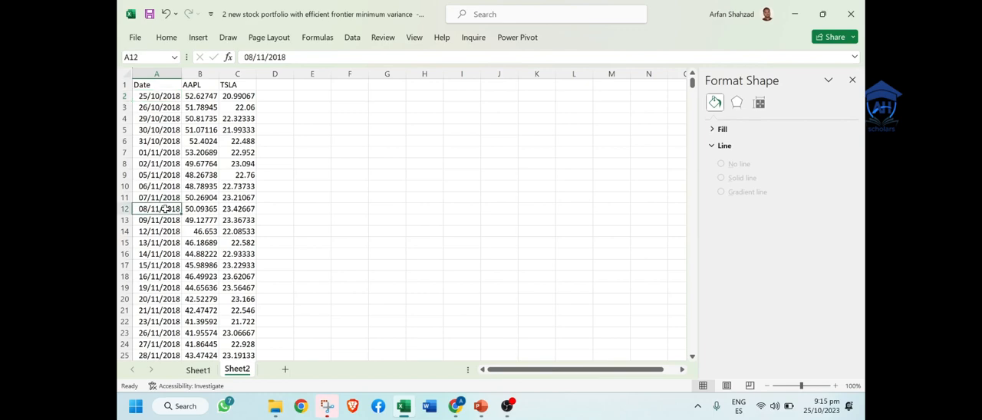
{"action": "key", "text": "ctrl+Down"}
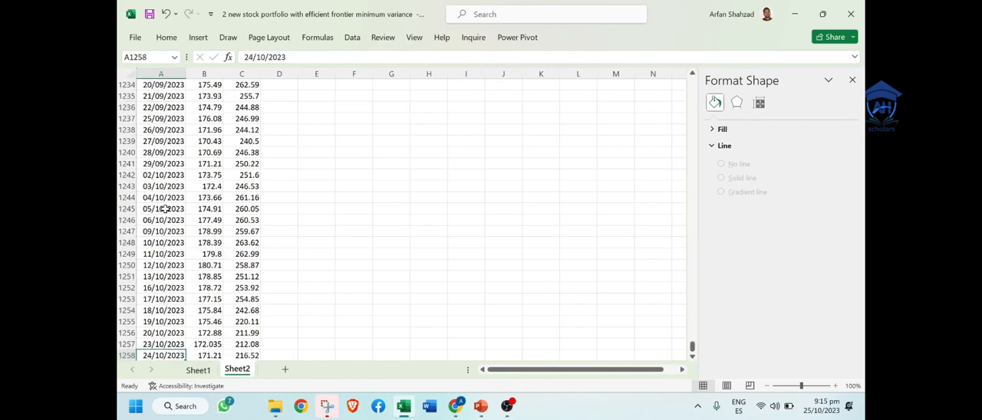
{"action": "key", "text": "Up"}
{"action": "key", "text": "Up"}
{"action": "key", "text": "Up"}
{"action": "key", "text": "Up"}
{"action": "key", "text": "Up"}
{"action": "key", "text": "Up"}
{"action": "key", "text": "Up"}
{"action": "key", "text": "Up"}
{"action": "key", "text": "Up"}
{"action": "key", "text": "Up"}
{"action": "key", "text": "Up"}
{"action": "key", "text": "Up"}
{"action": "key", "text": "Up"}
{"action": "key", "text": "Up"}
{"action": "key", "text": "Up"}
{"action": "key", "text": "Up"}
{"action": "key", "text": "Up"}
{"action": "key", "text": "Up"}
{"action": "key", "text": "Up"}
{"action": "key", "text": "Up"}
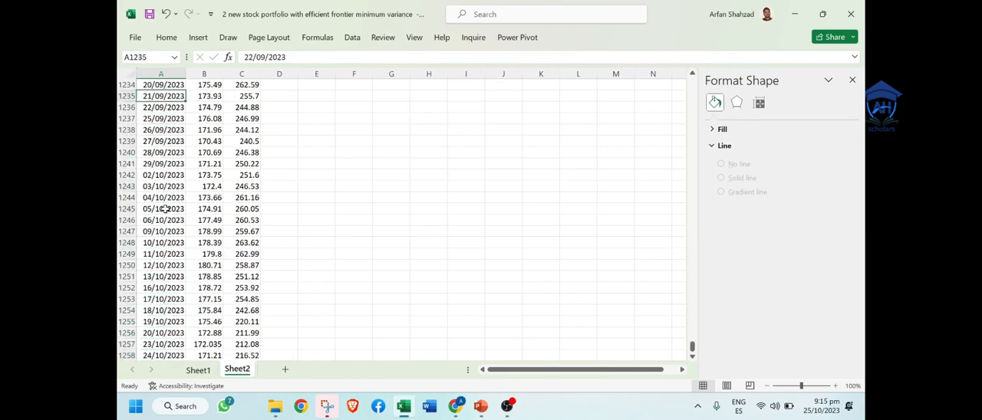
Step: Insert an empty row above the Date, AAPL and TSLA headers in Sheet2 and close the Format Shape pane
{"action": "key", "text": "Up"}
{"action": "key", "text": "Up"}
{"action": "key", "text": "Up"}
{"action": "key", "text": "Up"}
{"action": "key", "text": "Up"}
{"action": "key", "text": "Up"}
{"action": "key", "text": "Up"}
{"action": "key", "text": "Up"}
{"action": "key", "text": "Up"}
{"action": "key", "text": "Up"}
{"action": "key", "text": "Up"}
{"action": "key", "text": "Up"}
{"action": "key", "text": "Up"}
{"action": "key", "text": "Up"}
{"action": "key", "text": "Up"}
{"action": "key", "text": "Up"}
{"action": "key", "text": "Up"}
{"action": "key", "text": "Up"}
{"action": "key", "text": "Up"}
{"action": "key", "text": "Up"}
{"action": "key", "text": "ctrl+Up"}
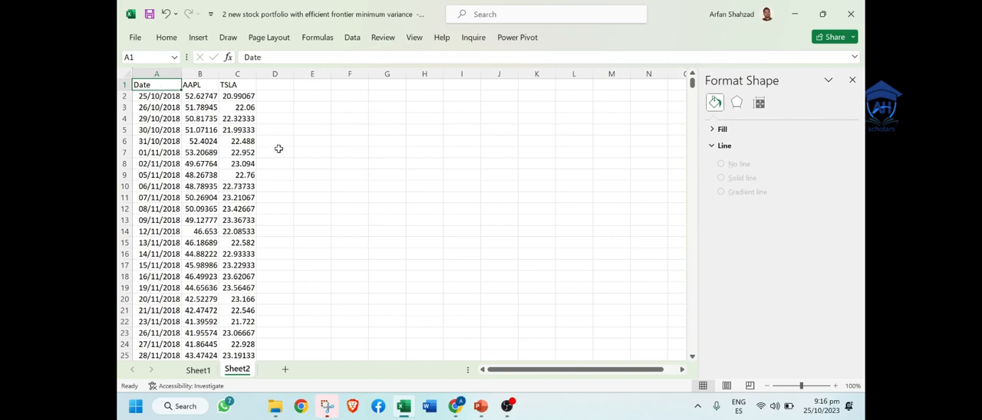
{"action": "left_click", "coordinate": [123, 86]}
{"action": "right_click", "coordinate": [124, 88]}
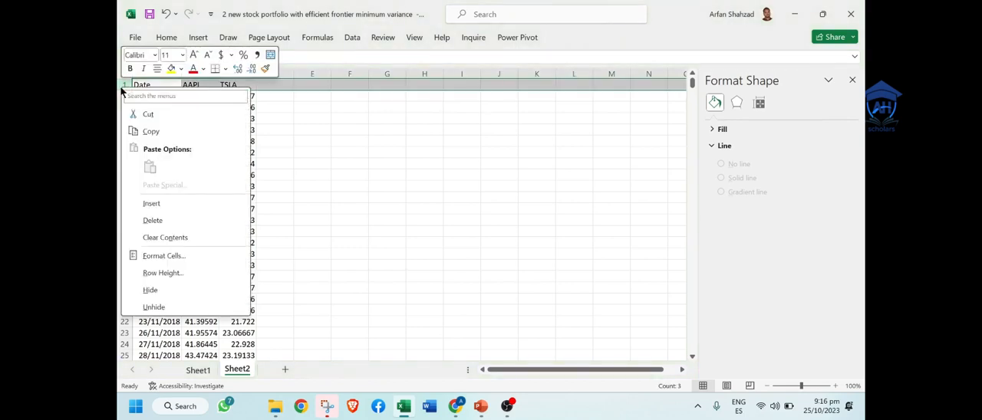
{"action": "left_click", "coordinate": [179, 202]}
{"action": "left_click", "coordinate": [852, 81]}
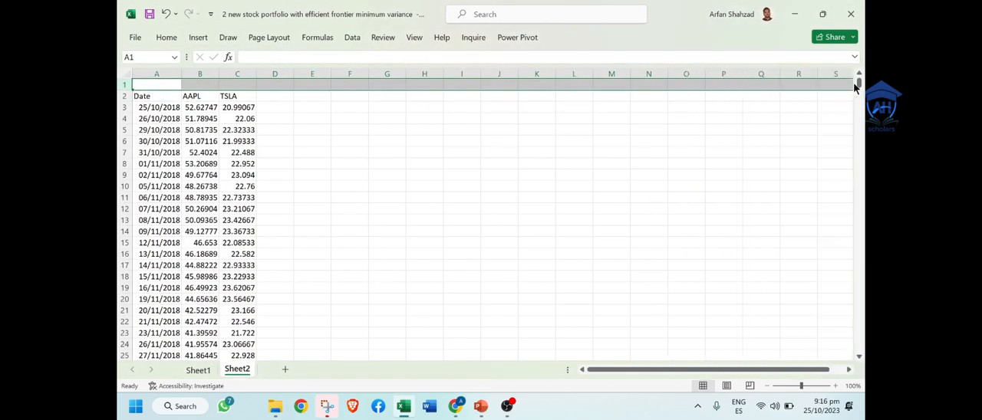
Step: Enter the title "Daily Stock Prices" in cell B1 above the AAPL and TSLA price columns
{"action": "left_click", "coordinate": [188, 86]}
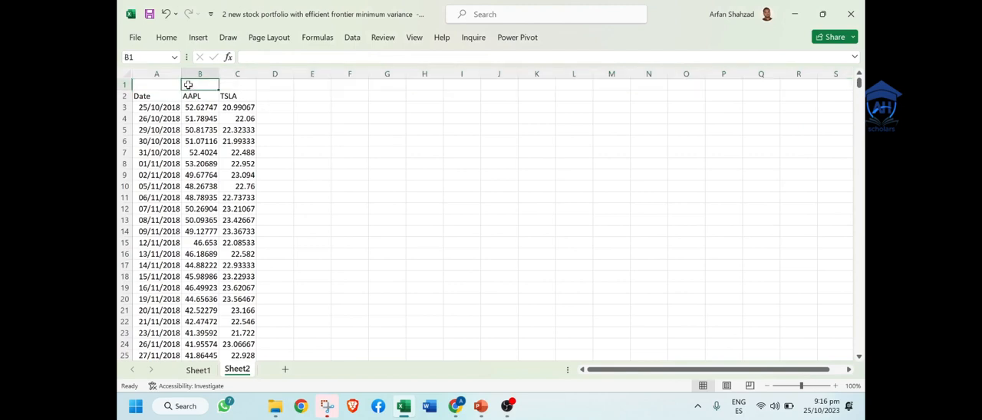
{"action": "type", "text": "Daily Stock"}
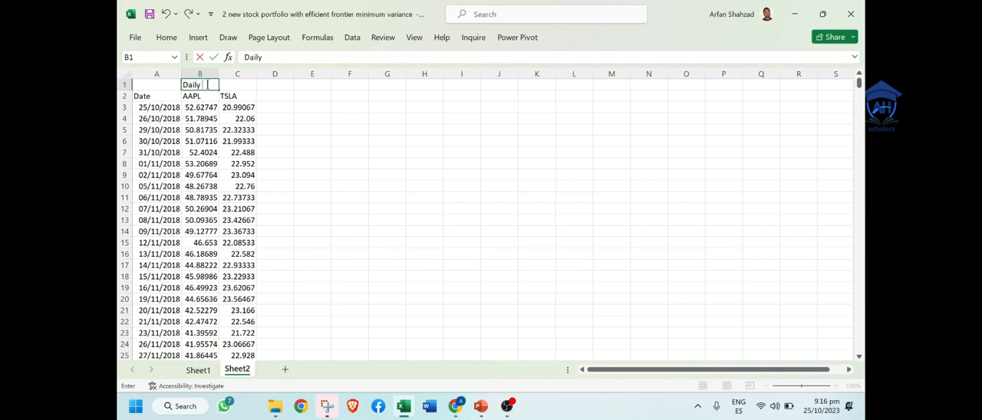
{"action": "type", "text": " Prices"}
{"action": "left_click", "coordinate": [284, 119]}
Step: Make the AAPL and TSLA column headers and the "Daily Stock Prices" title bold
{"action": "left_click", "coordinate": [219, 96]}
{"action": "left_click_drag", "start_coordinate": [218, 95], "coordinate": [208, 96]}
{"action": "key", "text": "ctrl+b"}
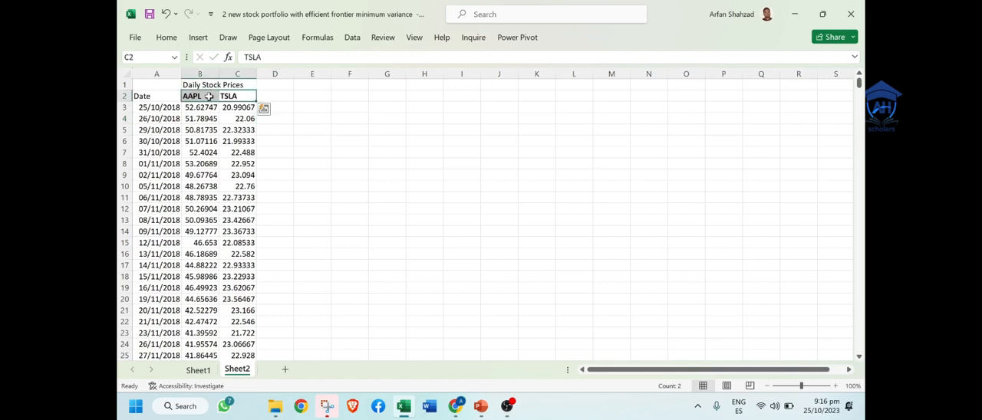
{"action": "left_click", "coordinate": [209, 85]}
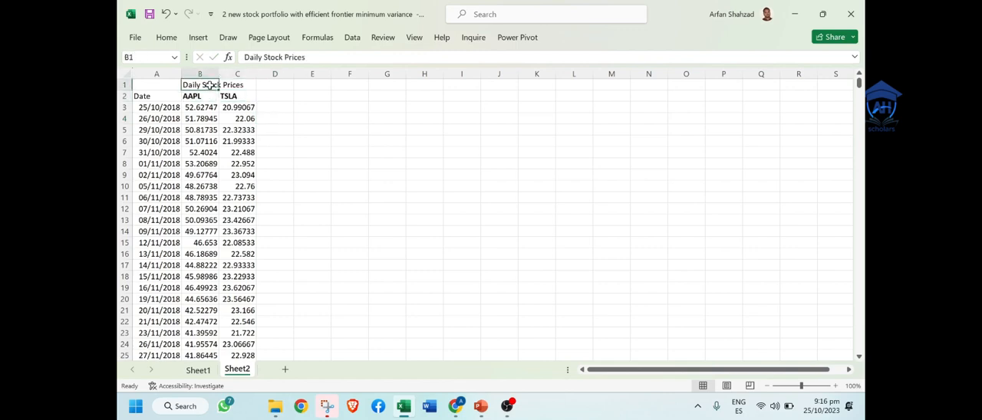
{"action": "key", "text": "ctrl+b"}
Step: Enter the heading "Daily Return" in cell D1, beside the stock prices title
{"action": "key", "text": "Right"}
{"action": "key", "text": "Right"}
{"action": "key", "text": "Right"}
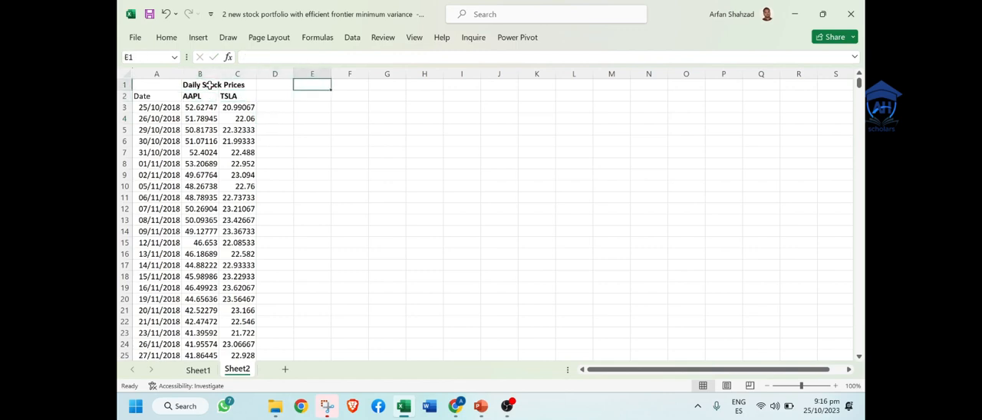
{"action": "key", "text": "Left"}
{"action": "type", "text": "D"}
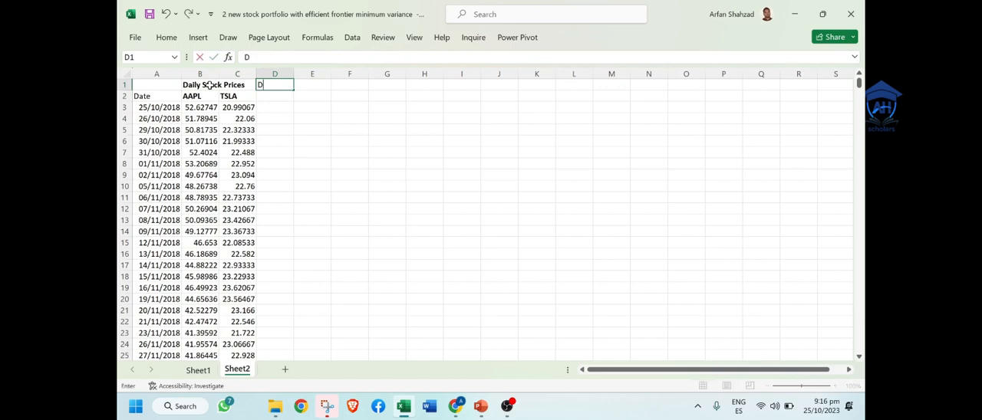
{"action": "type", "text": "aily Return"}
{"action": "left_click", "coordinate": [265, 106]}
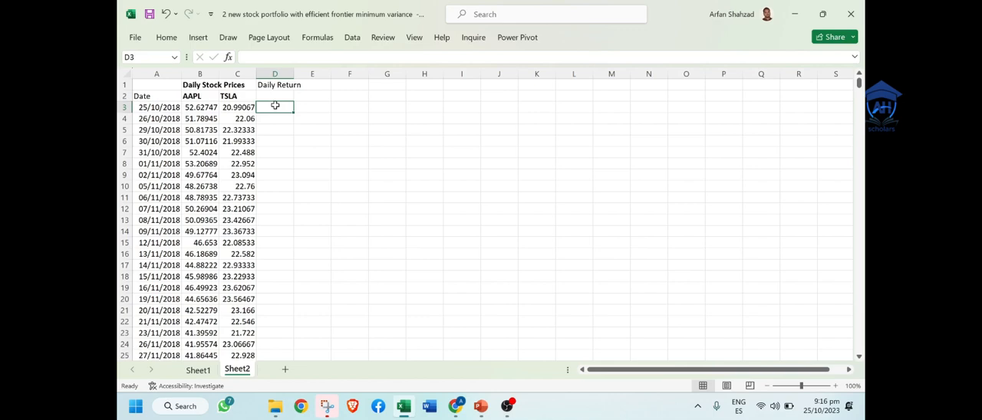
Step: Label the two return columns by linking D2 to the AAPL header with =B2 and filling the formula across to E2
{"action": "key", "text": "Up"}
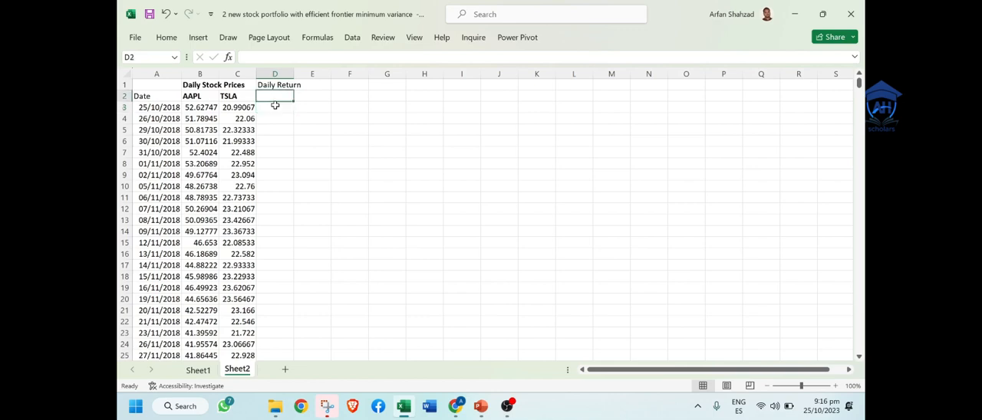
{"action": "key", "text": "Left"}
{"action": "key", "text": "Left"}
{"action": "key", "text": "Right"}
{"action": "key", "text": "Right"}
{"action": "type", "text": "="}
{"action": "left_click", "coordinate": [196, 96]}
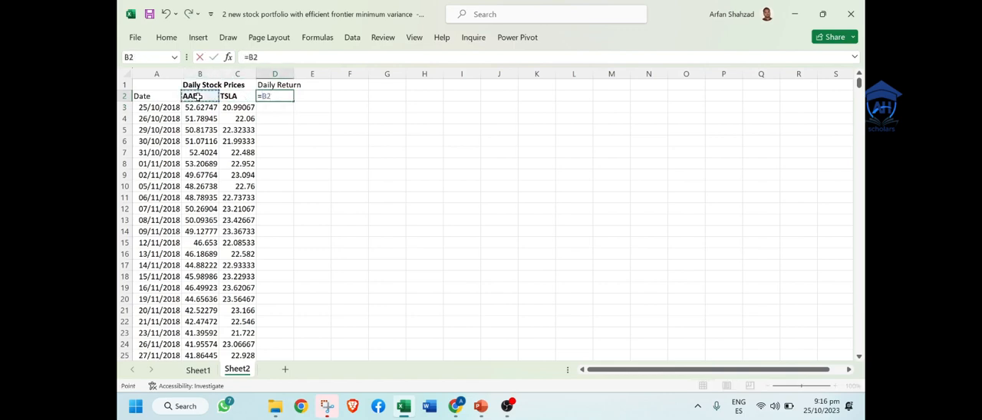
{"action": "key", "text": "Return"}
{"action": "left_click", "coordinate": [284, 94]}
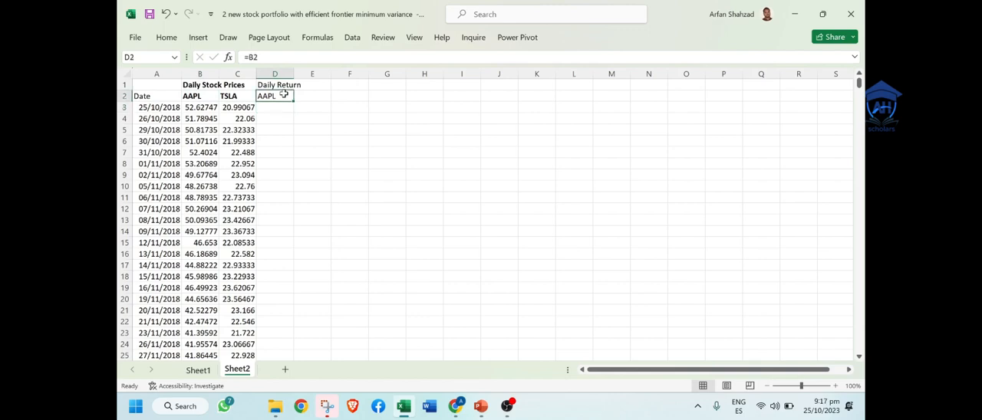
{"action": "left_click_drag", "start_coordinate": [294, 100], "coordinate": [324, 107]}
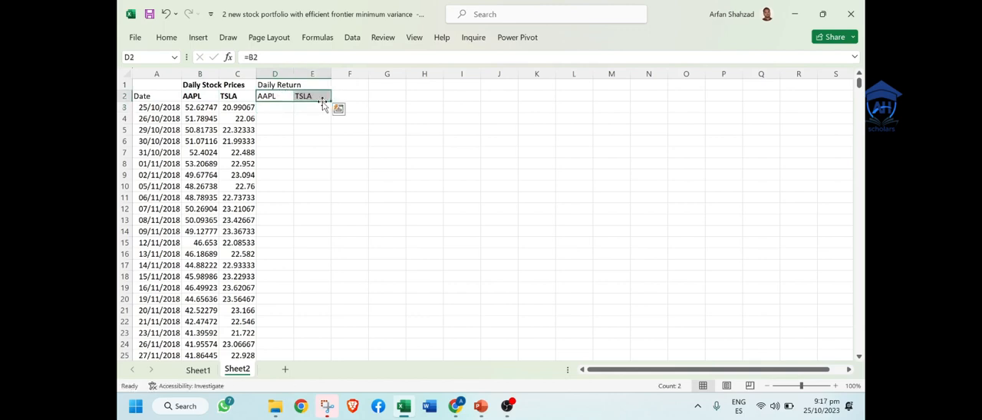
Step: Calculate the first AAPL daily return in D4 with the formula =(B4/B3)-1
{"action": "left_click", "coordinate": [286, 106]}
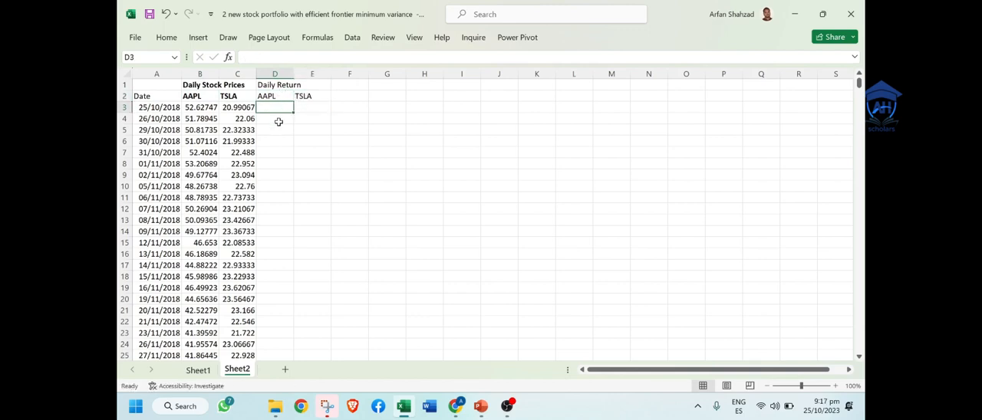
{"action": "left_click", "coordinate": [278, 122]}
{"action": "type", "text": "=("}
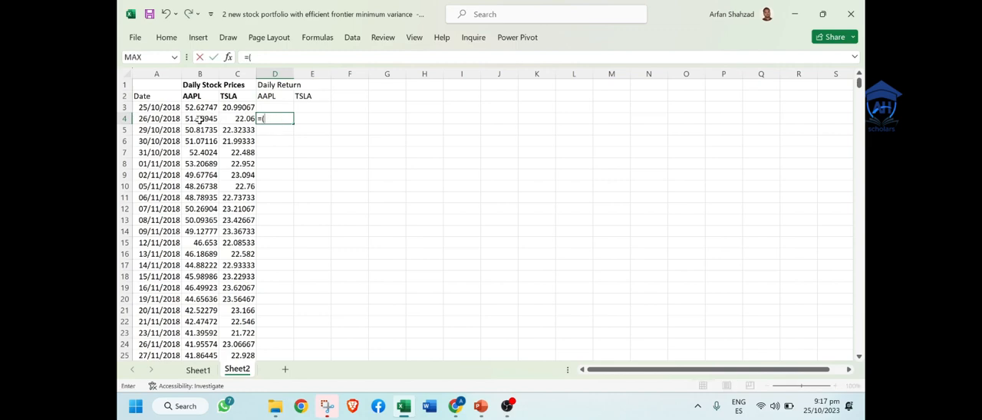
{"action": "left_click", "coordinate": [199, 120]}
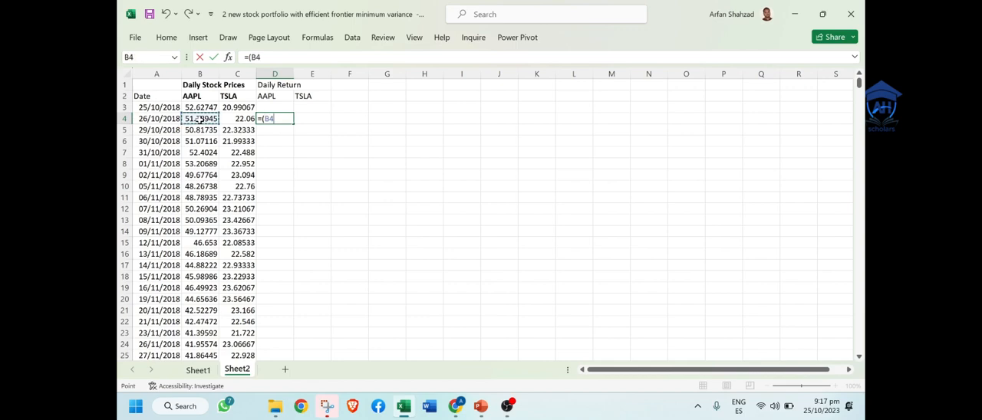
{"action": "type", "text": "/"}
{"action": "left_click", "coordinate": [195, 107]}
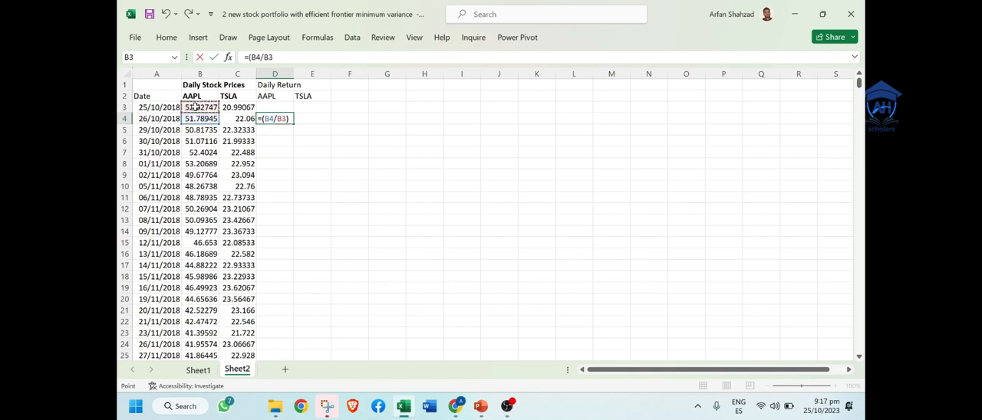
{"action": "type", "text": ")-1"}
{"action": "key", "text": "Return"}
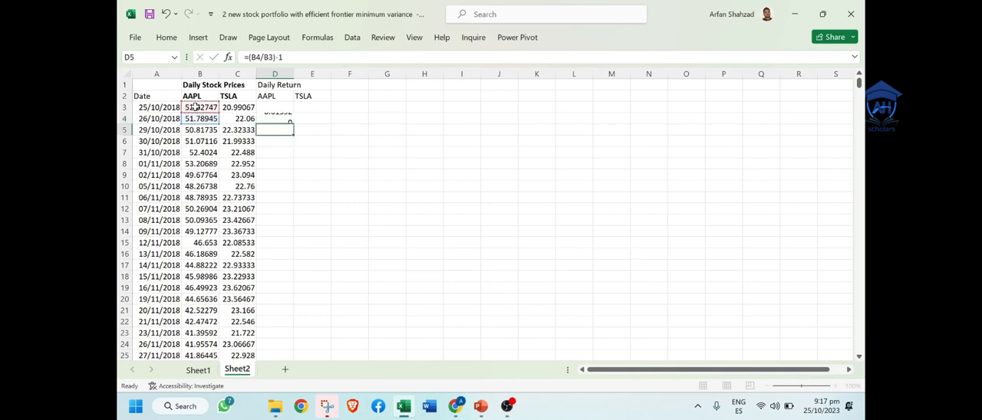
Step: Write an explanatory note in G4 reading "Today price - yesterday Price)/"
{"action": "left_click", "coordinate": [401, 120]}
{"action": "type", "text": "Today or"}
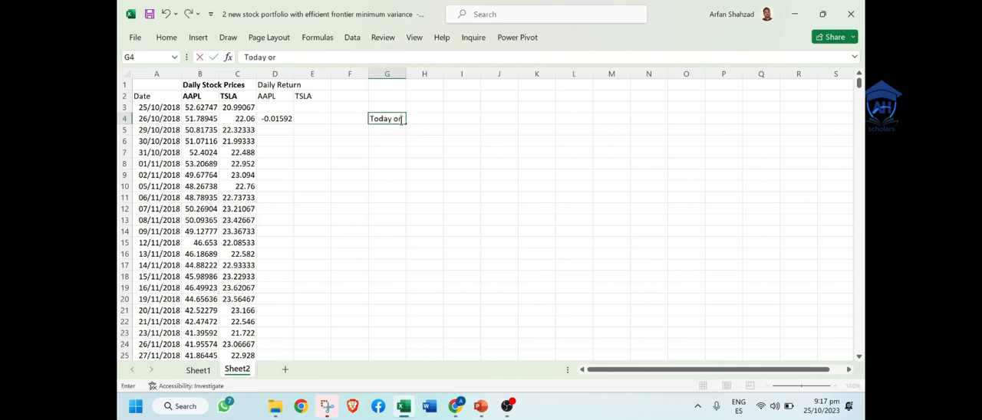
{"action": "key", "text": "BackSpace"}
{"action": "key", "text": "BackSpace"}
{"action": "type", "text": "price - yesterday Price"}
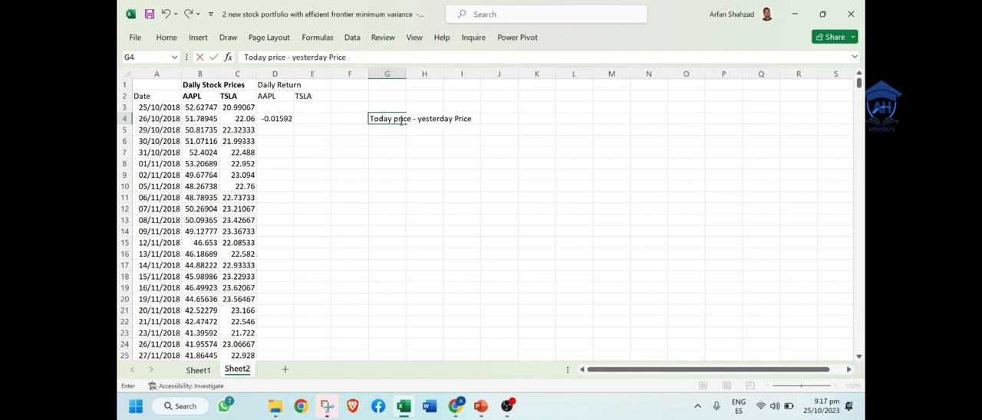
{"action": "type", "text": ")/"}
Step: Rework the return note in G4 to read "(Today price/yesterday Price)-1"
{"action": "left_click", "coordinate": [415, 118]}
{"action": "key", "text": "Delete"}
{"action": "key", "text": "Delete"}
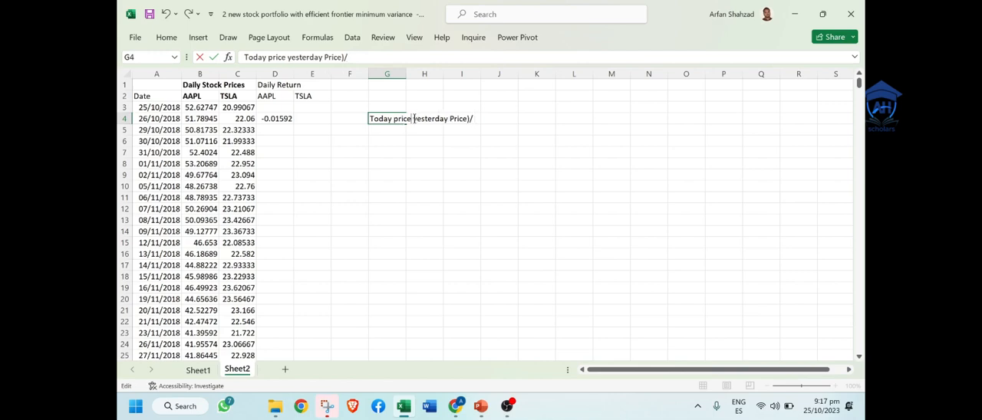
{"action": "key", "text": "Left"}
{"action": "type", "text": "/"}
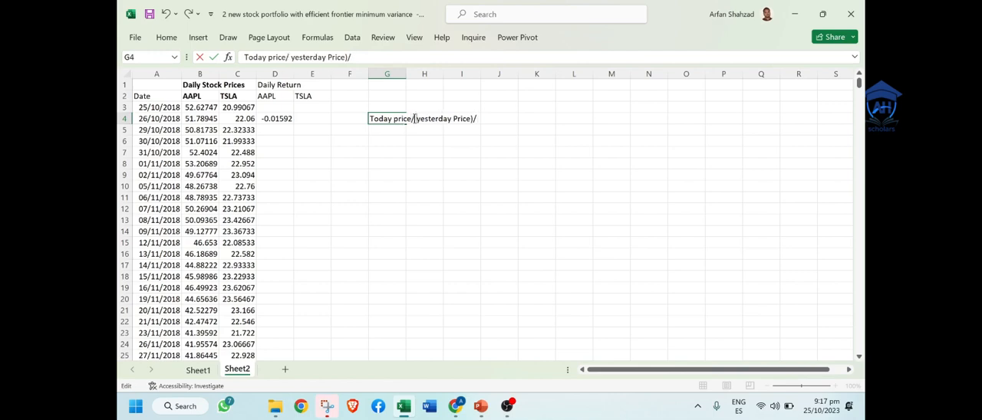
{"action": "key", "text": "Delete"}
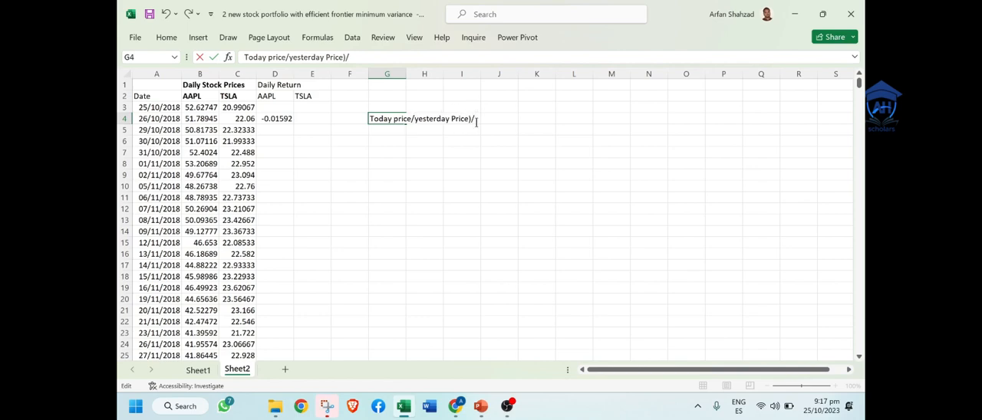
{"action": "key", "text": "BackSpace"}
{"action": "type", "text": "-1"}
{"action": "key", "text": "Return"}
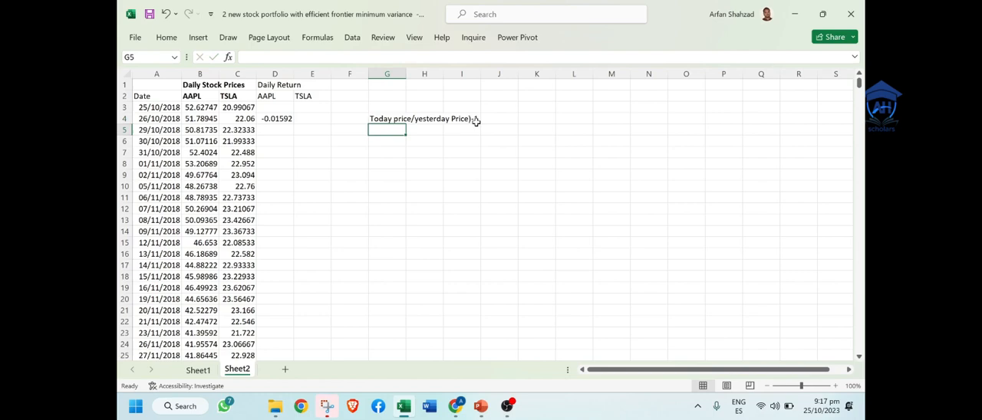
{"action": "double_click", "coordinate": [375, 120]}
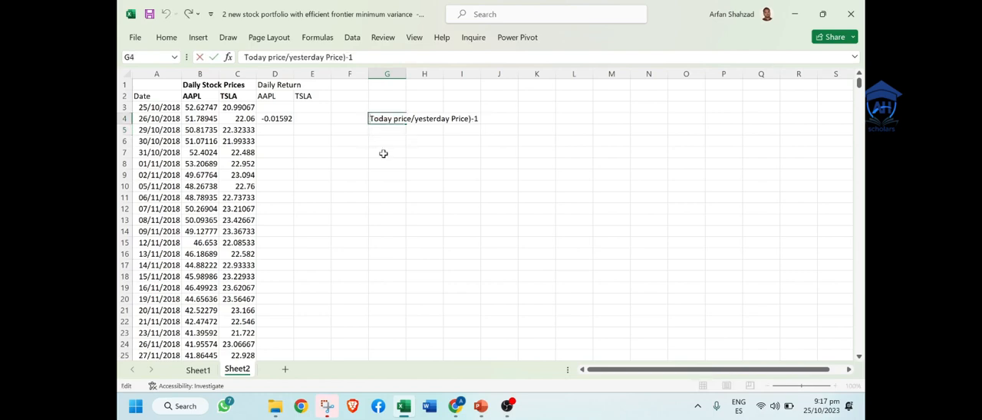
{"action": "type", "text": "("}
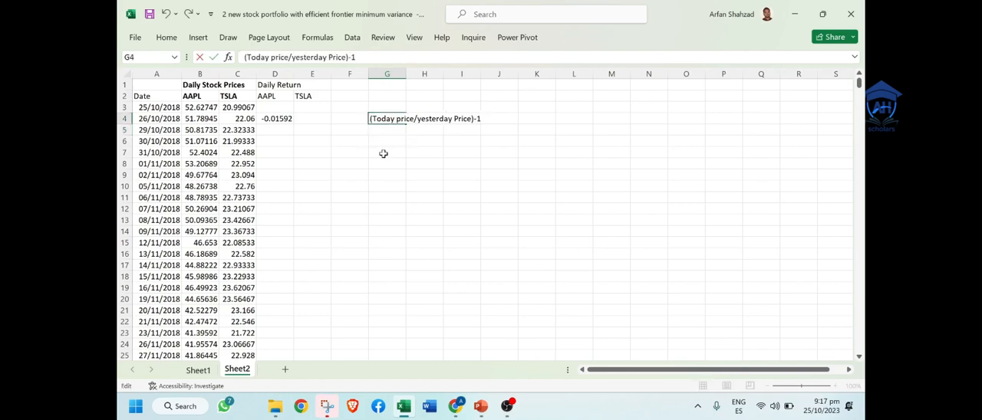
Step: Enter the label "Daily return=" in F4 before the formula note and fit column F's width to it
{"action": "left_click", "coordinate": [348, 117]}
{"action": "type", "text": "Da"}
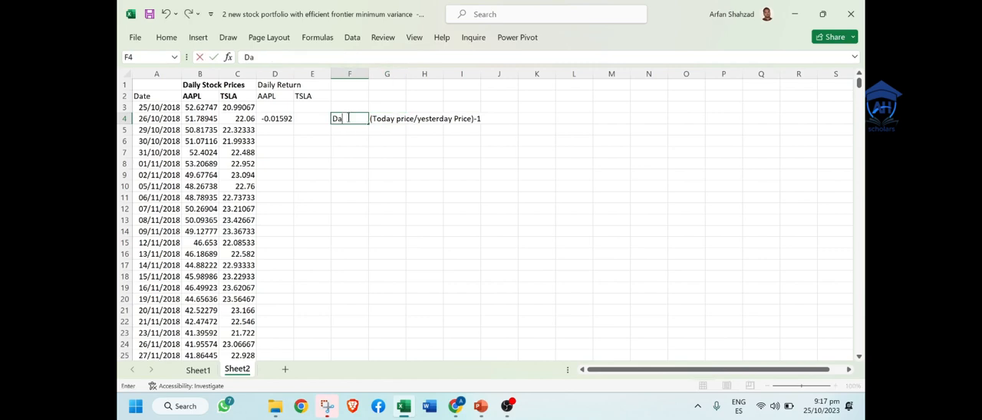
{"action": "type", "text": "ily return"}
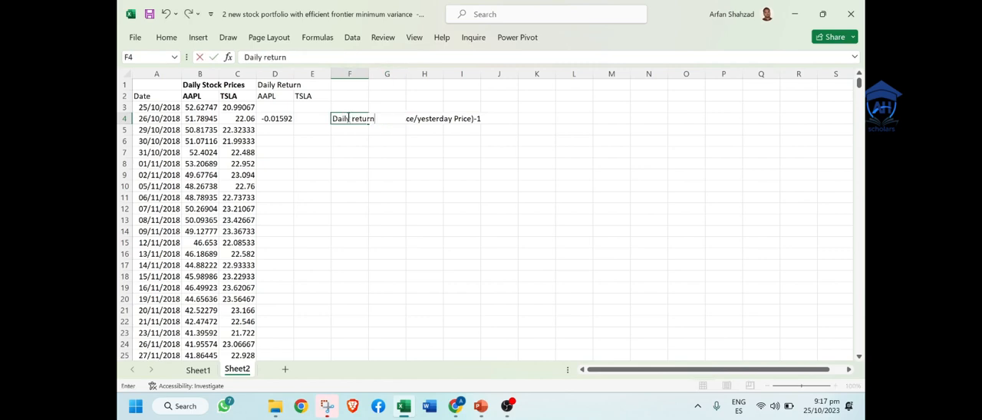
{"action": "type", "text": "="}
{"action": "key", "text": "Return"}
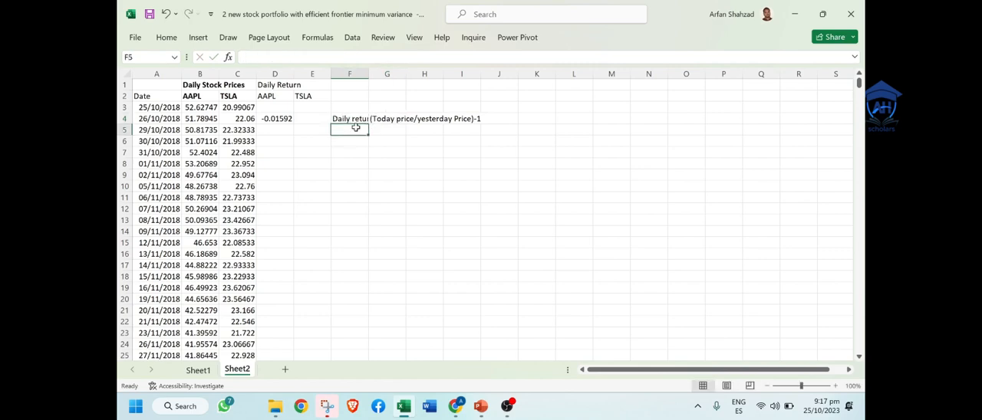
{"action": "double_click", "coordinate": [368, 73]}
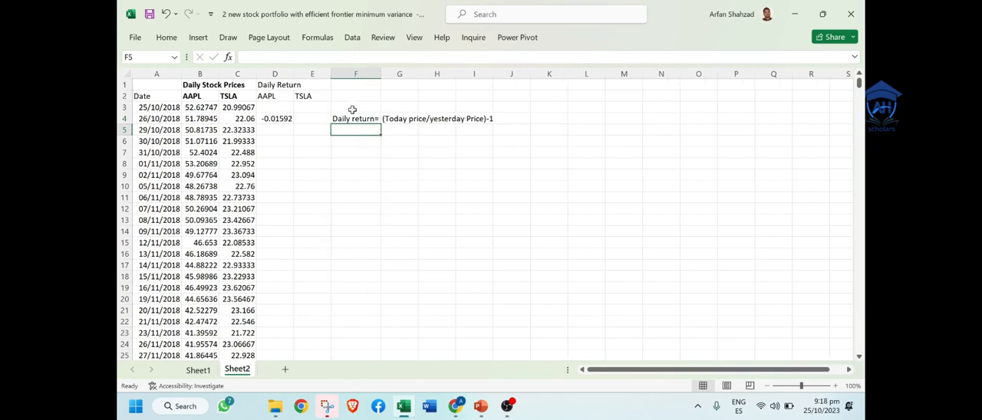
Step: Fill the AAPL return formula from D4 across to E4 to calculate the first TSLA daily return
{"action": "left_click", "coordinate": [280, 117]}
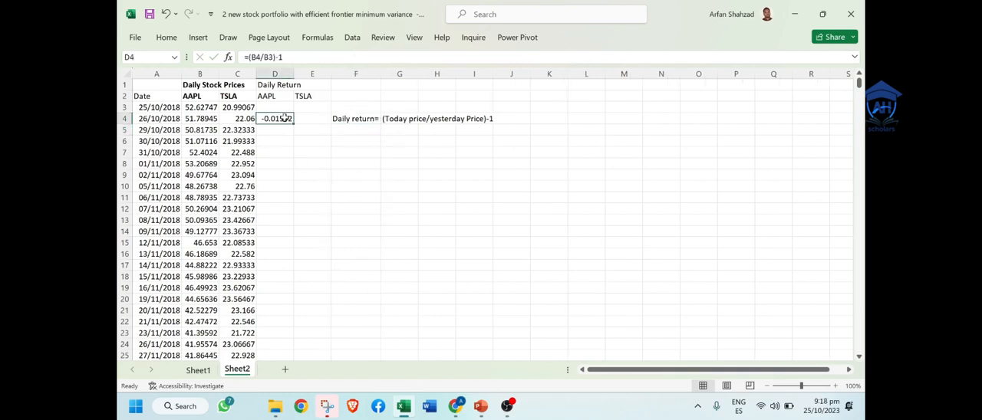
{"action": "left_click_drag", "start_coordinate": [294, 122], "coordinate": [324, 121]}
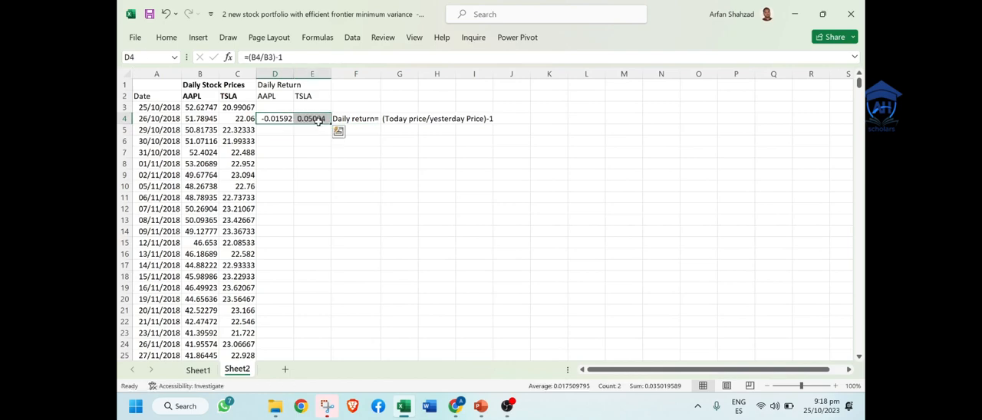
{"action": "left_click", "coordinate": [263, 118]}
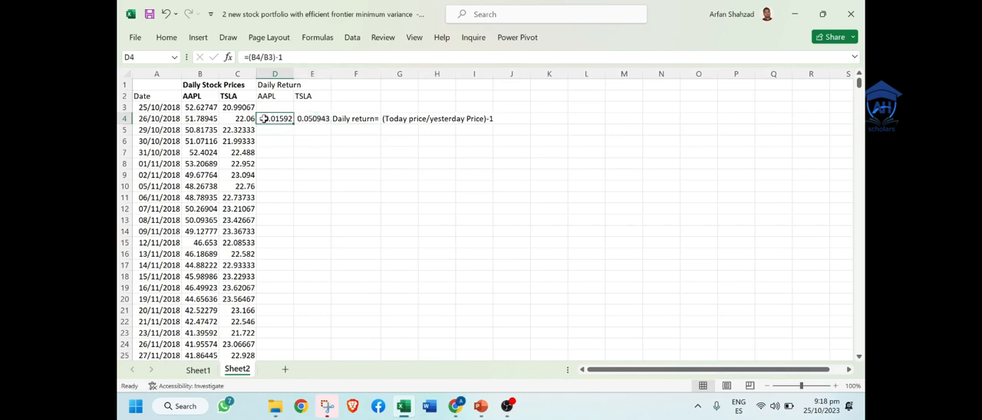
Step: Fill the AAPL and TSLA daily return formulas from D4:E4 down to the last price row and check the AAPL column's ends
{"action": "double_click", "coordinate": [307, 119]}
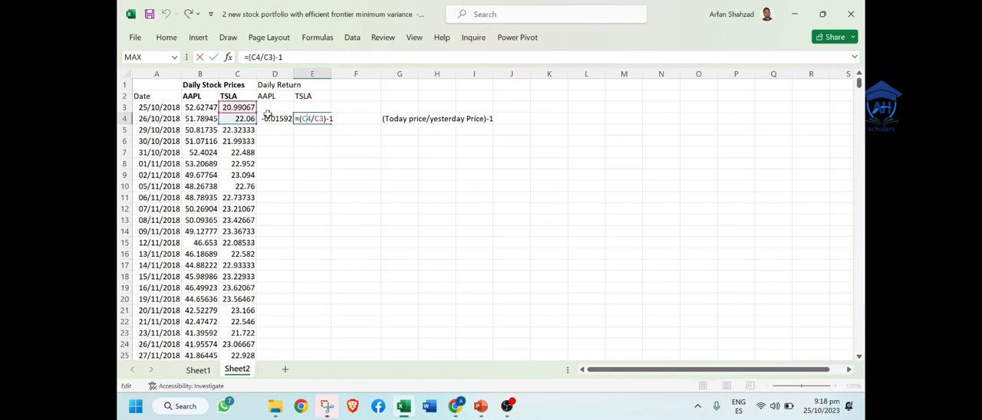
{"action": "key", "text": "Escape"}
{"action": "left_click", "coordinate": [279, 119]}
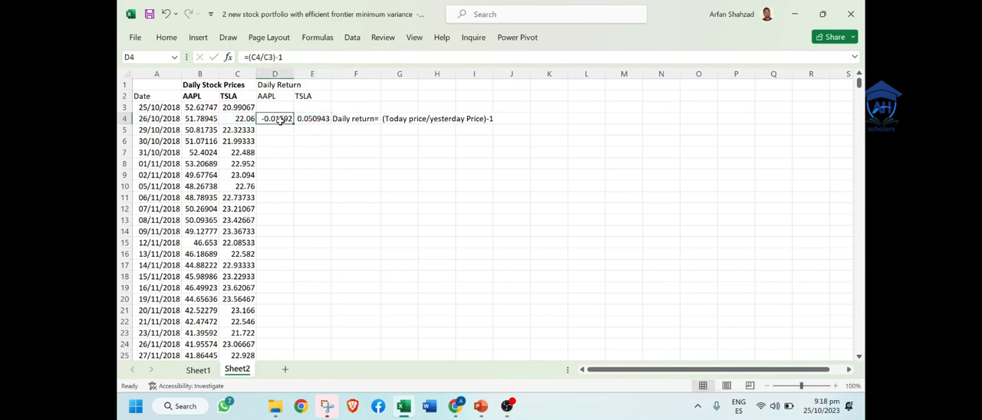
{"action": "left_click_drag", "start_coordinate": [293, 124], "coordinate": [322, 121]}
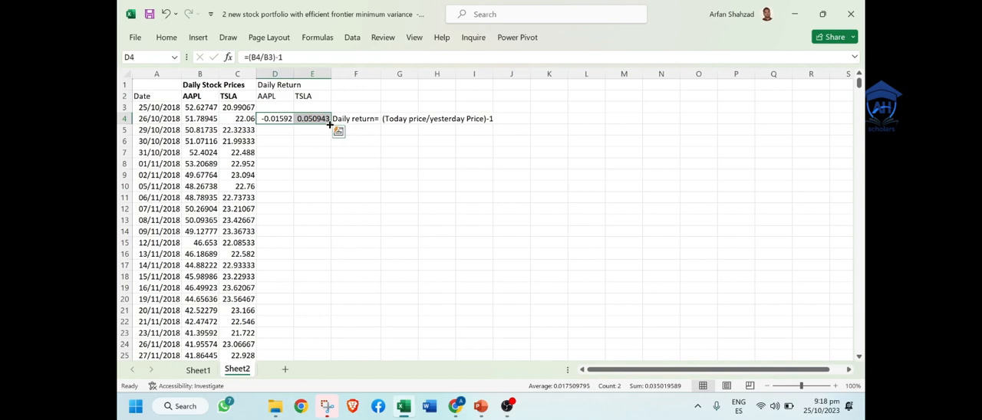
{"action": "double_click", "coordinate": [329, 125]}
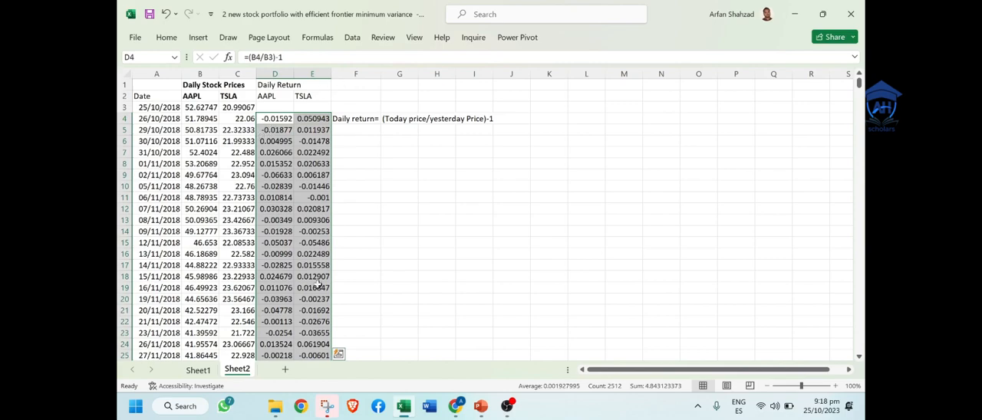
{"action": "left_click", "coordinate": [283, 310]}
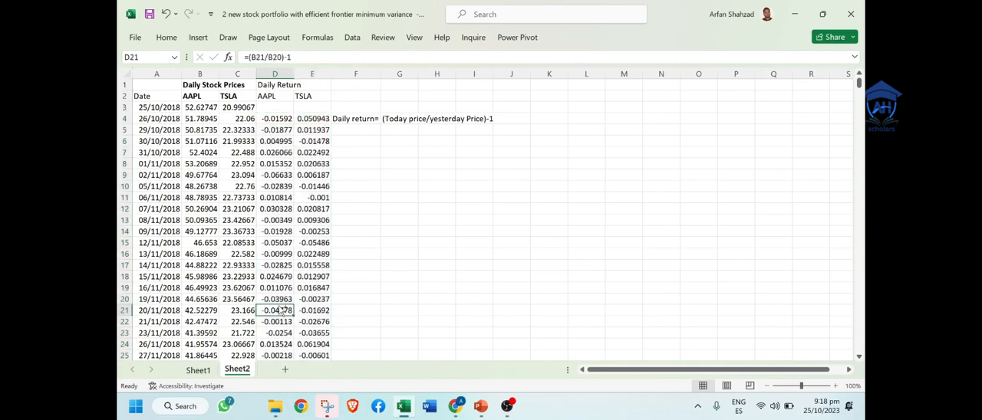
{"action": "key", "text": "ctrl+Down"}
{"action": "key", "text": "ctrl+Up"}
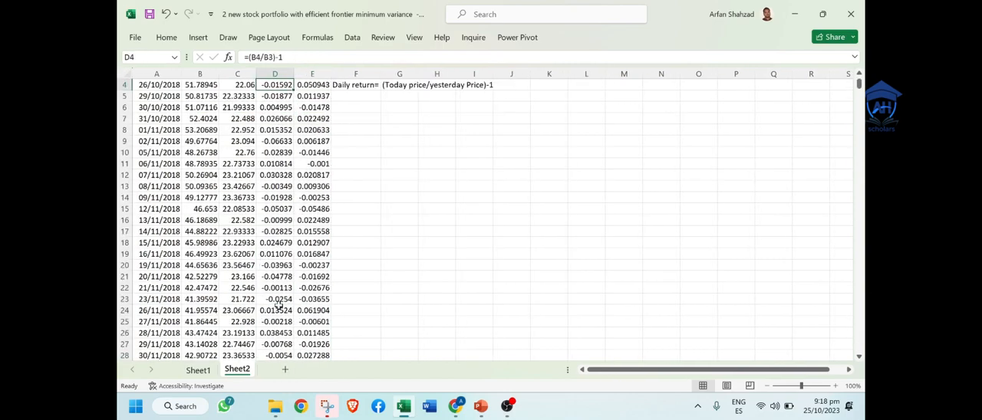
{"action": "key", "text": "ctrl+Up"}
{"action": "key", "text": "ctrl+Up"}
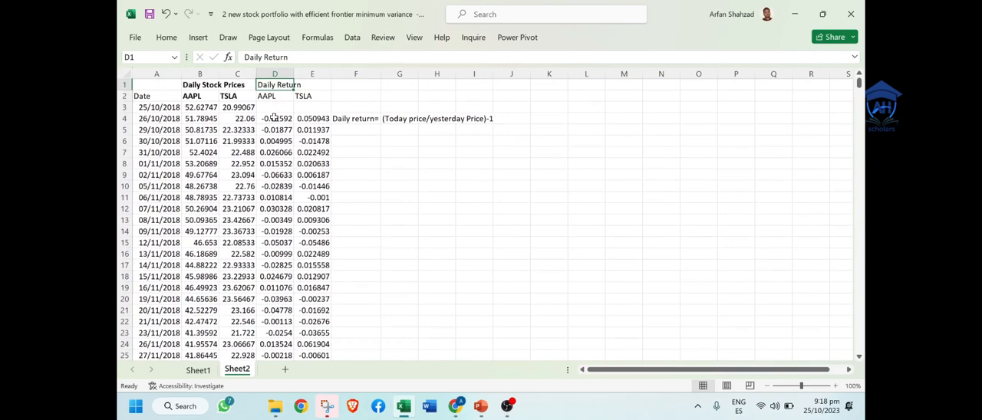
Step: Format all AAPL and TSLA daily returns in D4:E1259 as percentages with two decimal places
{"action": "left_click_drag", "start_coordinate": [274, 117], "coordinate": [298, 117]}
{"action": "key", "text": "ctrl+shift+Down"}
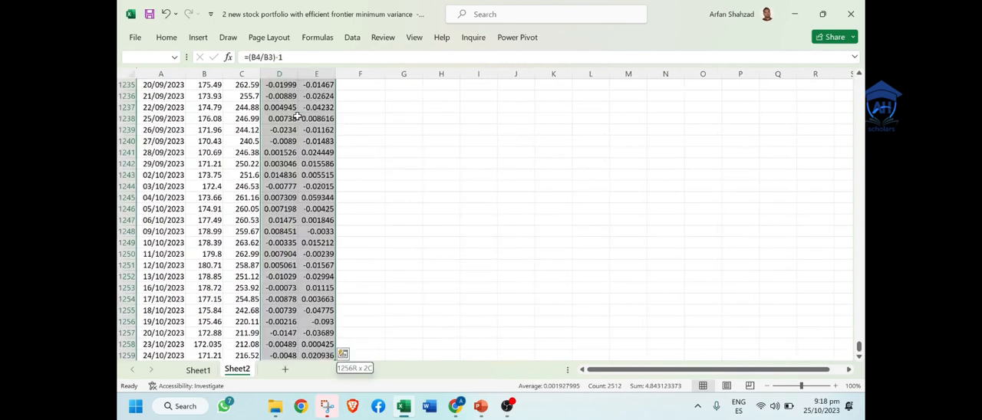
{"action": "left_click", "coordinate": [166, 37]}
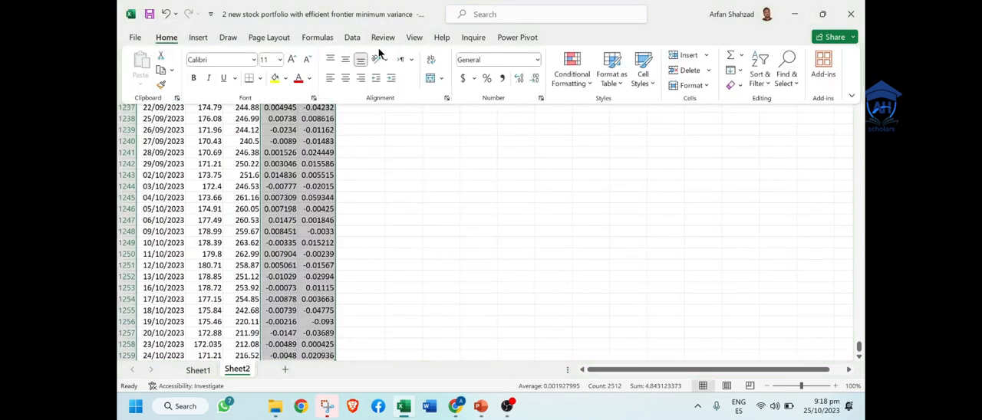
{"action": "left_click", "coordinate": [487, 78]}
{"action": "left_click", "coordinate": [520, 78]}
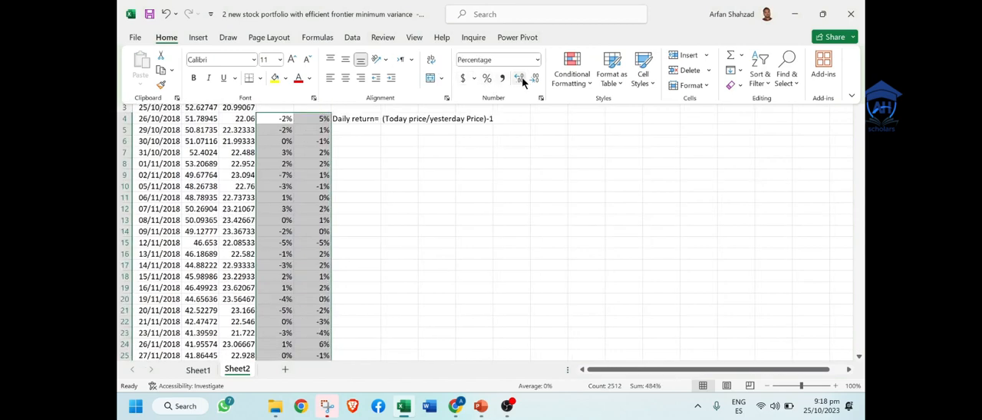
{"action": "left_click", "coordinate": [520, 78]}
{"action": "left_click", "coordinate": [448, 245]}
{"action": "left_click", "coordinate": [412, 174]}
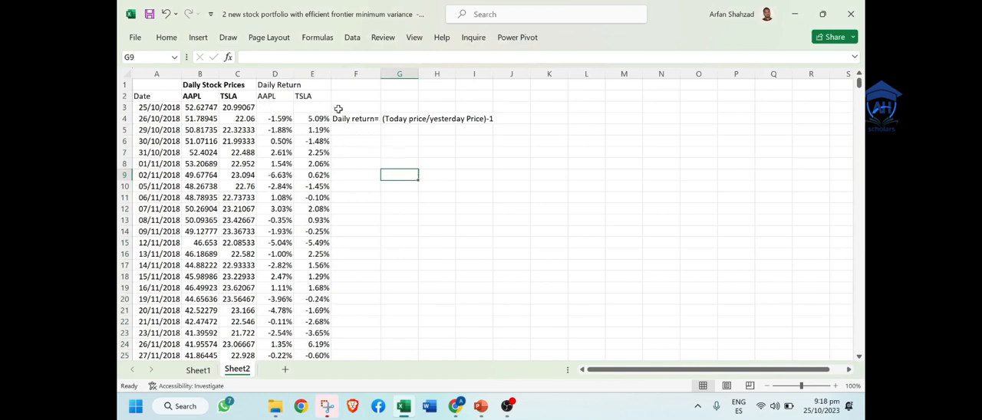
Step: Clear the daily return formula note from F4:I4
{"action": "left_click_drag", "start_coordinate": [346, 118], "coordinate": [471, 117]}
{"action": "key", "text": "Delete"}
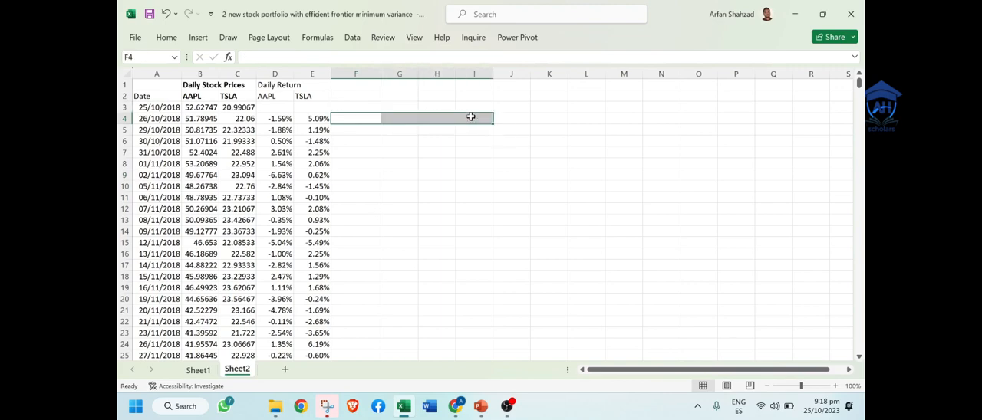
{"action": "left_click", "coordinate": [372, 116]}
{"action": "left_click", "coordinate": [376, 107]}
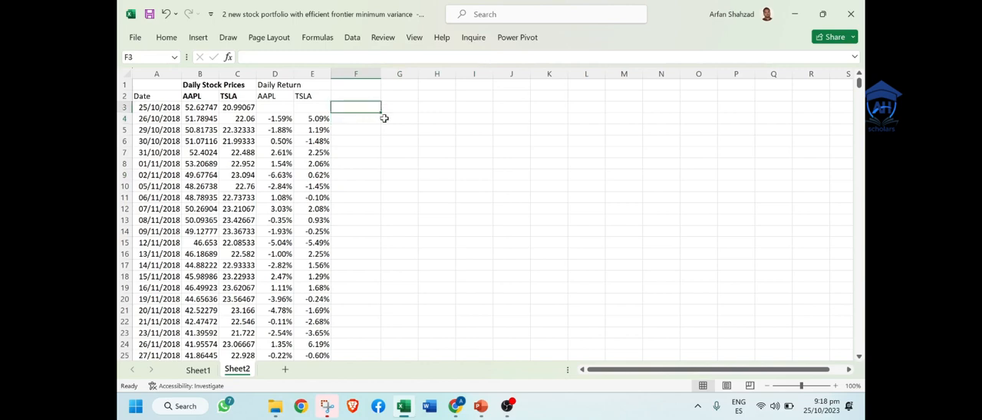
Step: Enter the heading "Stock Results" in G3 and make it bold
{"action": "left_click", "coordinate": [384, 118]}
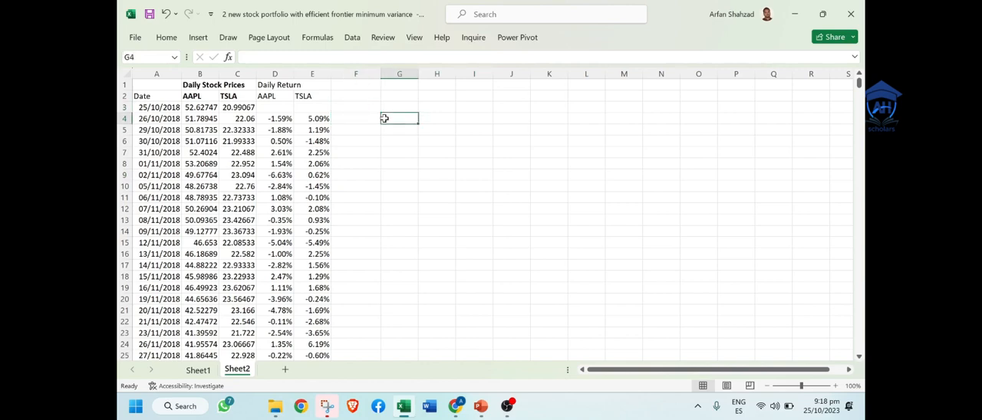
{"action": "key", "text": "Up"}
{"action": "type", "text": "St"}
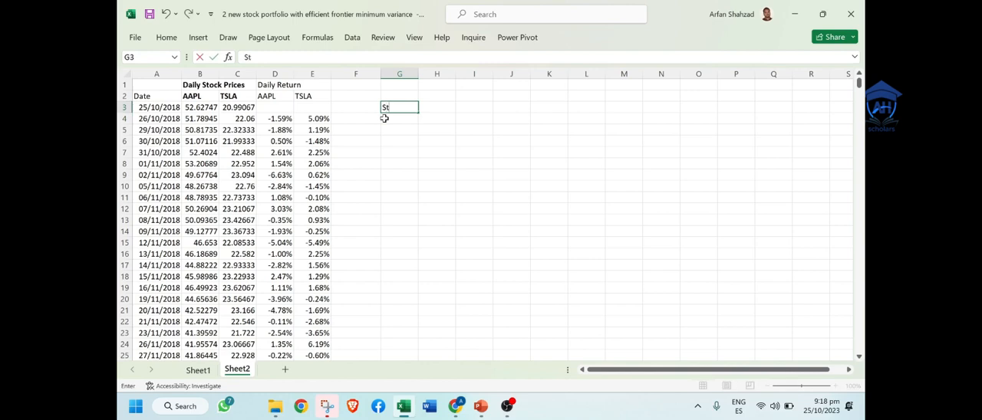
{"action": "type", "text": "ock Results"}
{"action": "key", "text": "Return"}
{"action": "key", "text": "Up"}
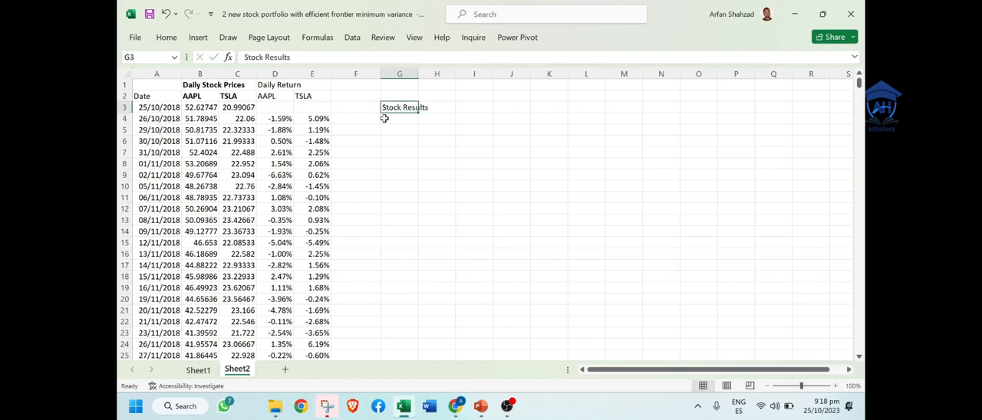
{"action": "key", "text": "ctrl+b"}
Step: Change the heading in G3 to "Stock Stats"
{"action": "double_click", "coordinate": [400, 107]}
{"action": "key", "text": "BackSpace"}
{"action": "key", "text": "BackSpace"}
{"action": "key", "text": "BackSpace"}
{"action": "key", "text": "BackSpace"}
{"action": "key", "text": "BackSpace"}
{"action": "key", "text": "BackSpace"}
{"action": "key", "text": "BackSpace"}
{"action": "key", "text": "BackSpace"}
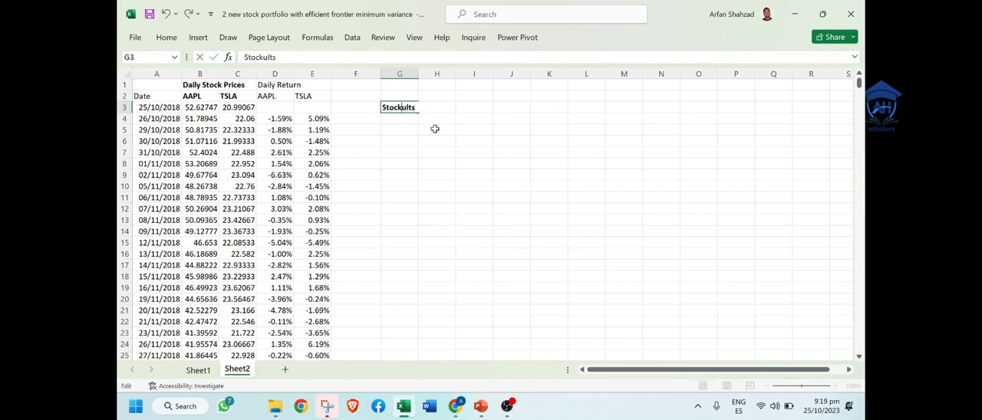
{"action": "type", "text": "s Stats"}
{"action": "key", "text": "Return"}
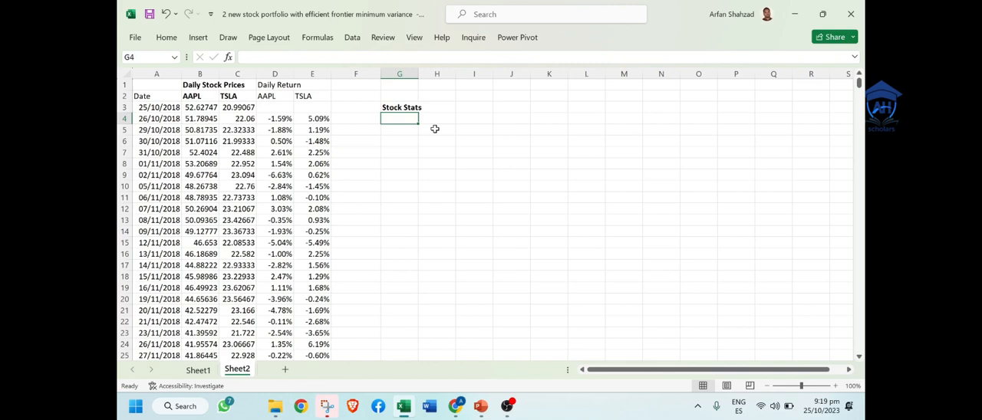
Step: Link H4 to the AAPL header with =D2 and fill it across to I4 for the TSLA header
{"action": "key", "text": "Right"}
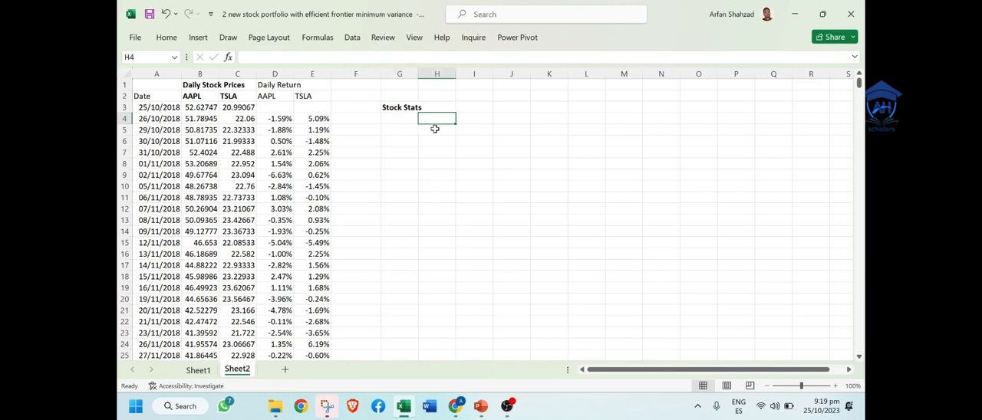
{"action": "type", "text": "="}
{"action": "left_click", "coordinate": [278, 95]}
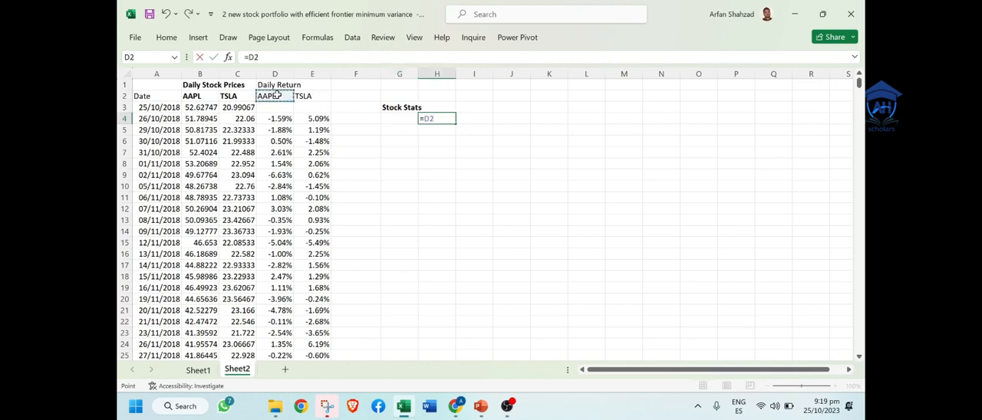
{"action": "key", "text": "Return"}
{"action": "left_click", "coordinate": [426, 118]}
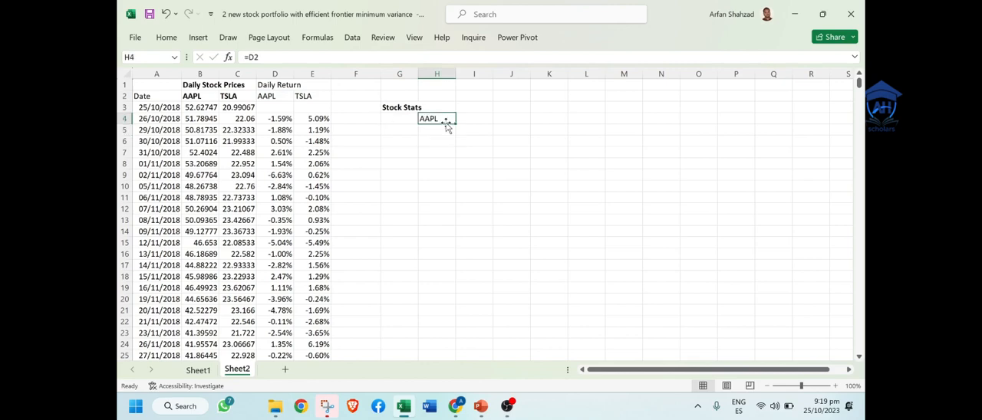
{"action": "left_click_drag", "start_coordinate": [455, 123], "coordinate": [481, 124]}
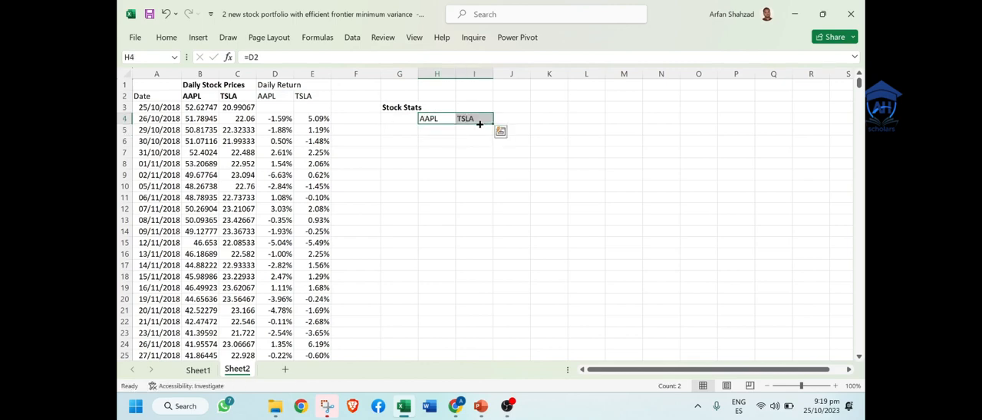
Step: Enter the row label "Daily Return" in G5 under the Stock Stats heading
{"action": "left_click", "coordinate": [401, 128]}
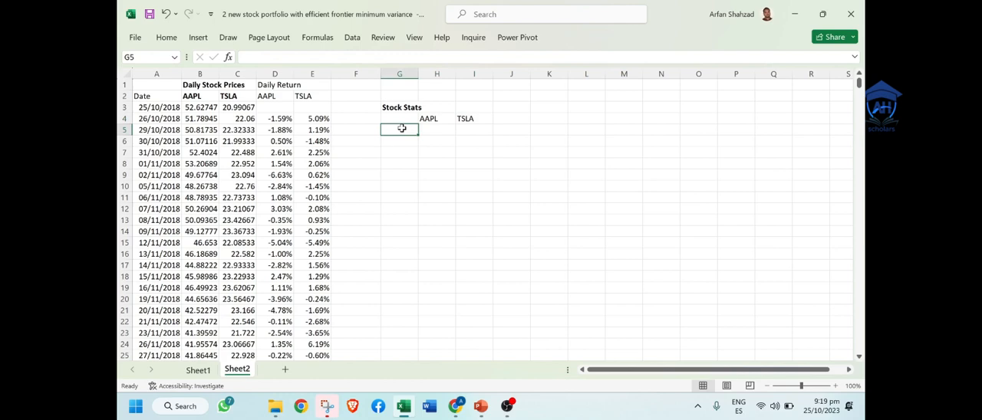
{"action": "type", "text": "Re"}
{"action": "key", "text": "BackSpace"}
{"action": "key", "text": "BackSpace"}
{"action": "type", "text": "D"}
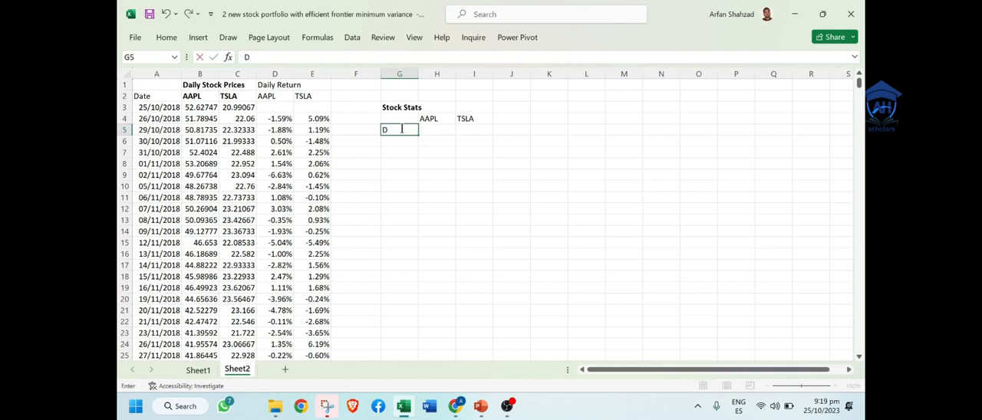
{"action": "type", "text": "aily Return"}
{"action": "key", "text": "Return"}
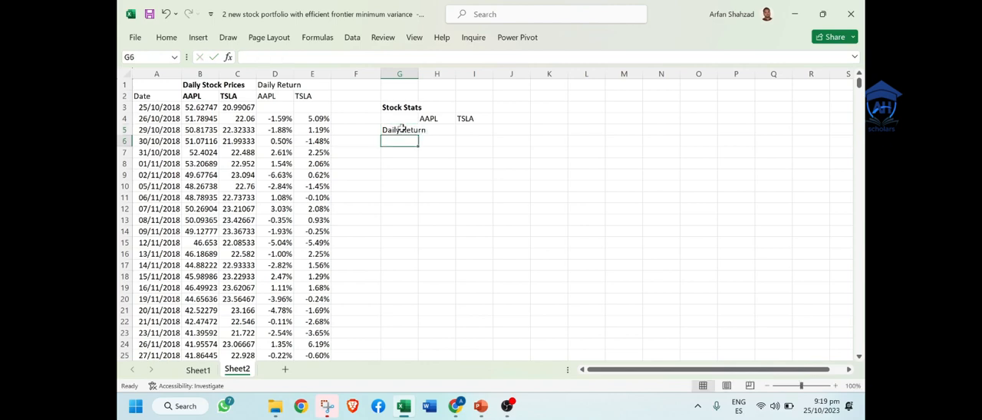
Step: Enter the row label "Daily Stdev" in G6 and fit column G's width to its labels
{"action": "type", "text": "Daly"}
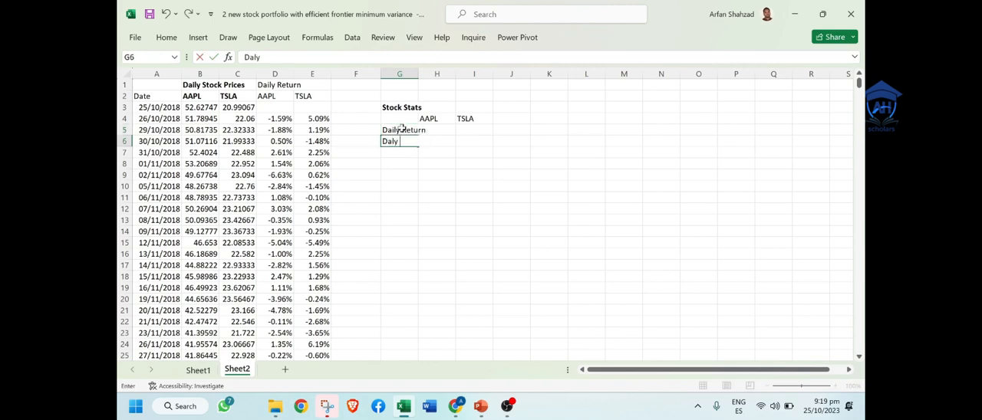
{"action": "type", "text": "ily"}
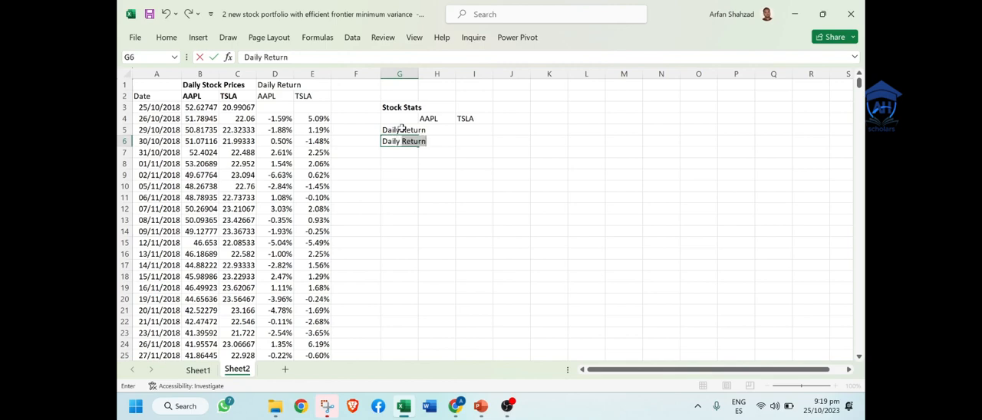
{"action": "type", "text": " St"}
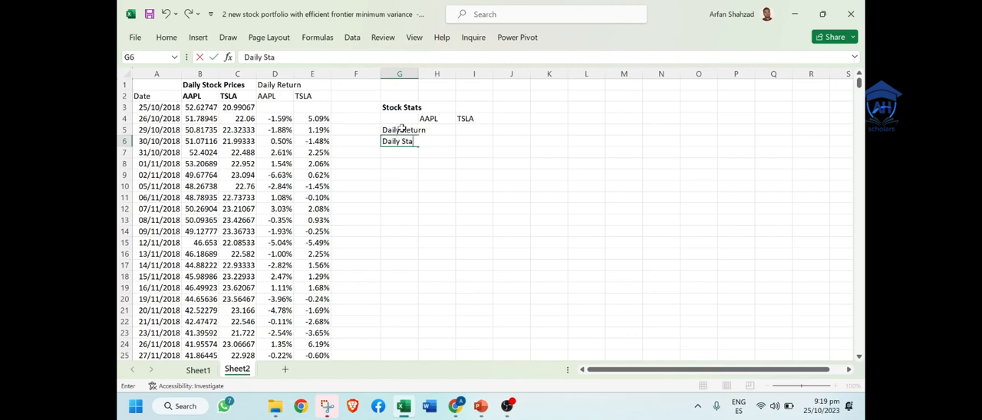
{"action": "type", "text": "dev"}
{"action": "left_click", "coordinate": [415, 70]}
{"action": "double_click", "coordinate": [418, 71]}
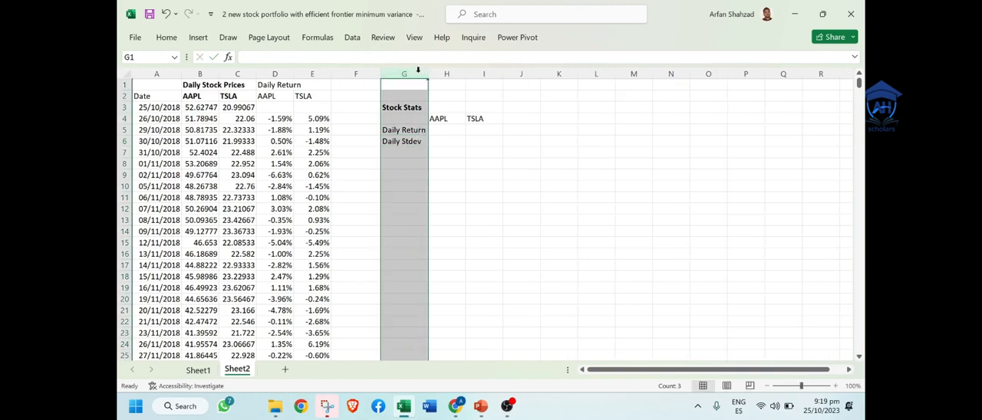
Step: Calculate AAPL's average daily return in H5 with =AVERAGE(D4:D1259)
{"action": "left_click", "coordinate": [442, 128]}
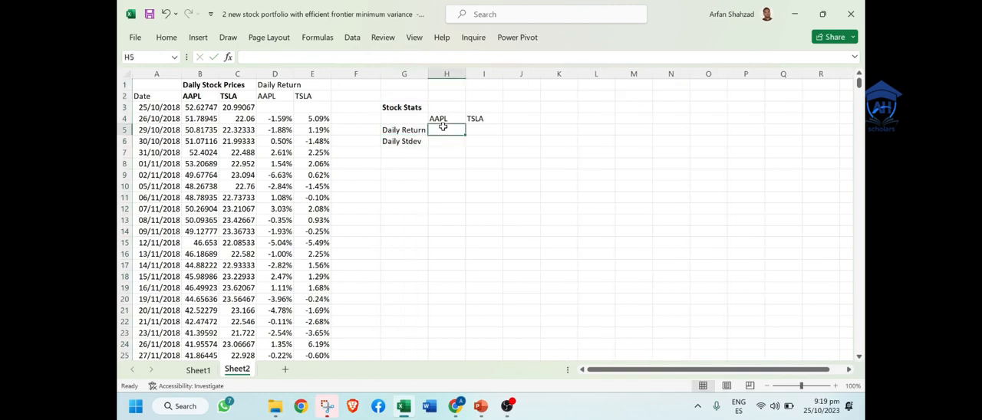
{"action": "type", "text": "="}
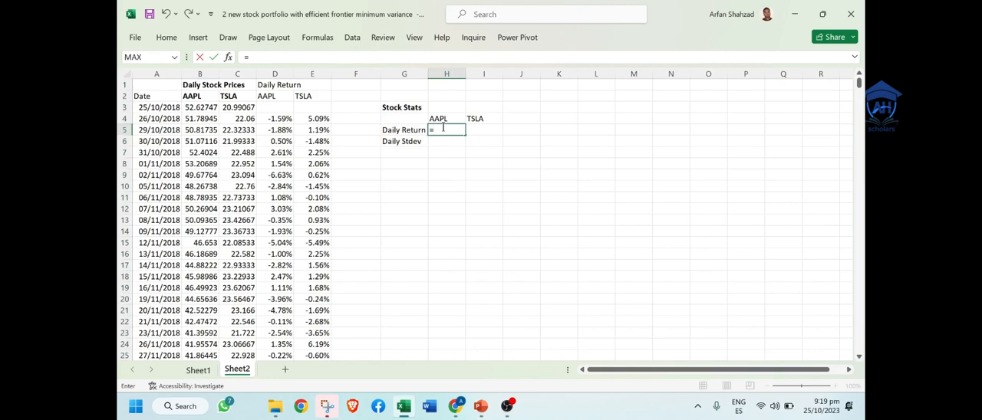
{"action": "type", "text": "aver"}
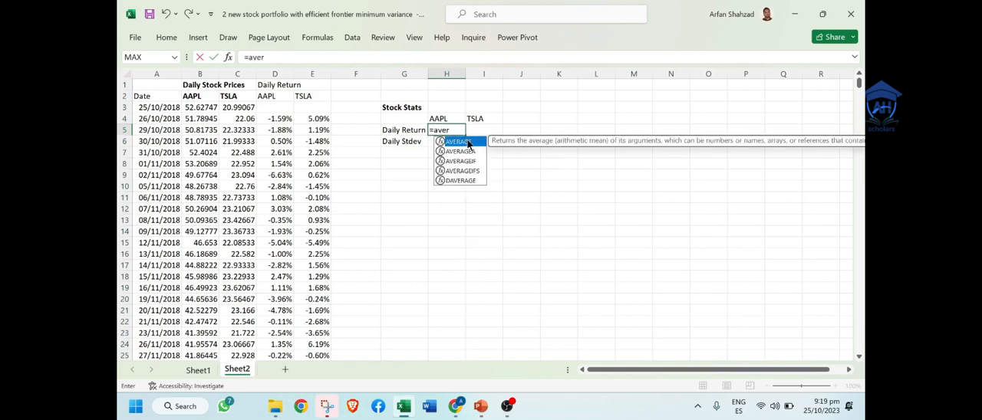
{"action": "double_click", "coordinate": [468, 144]}
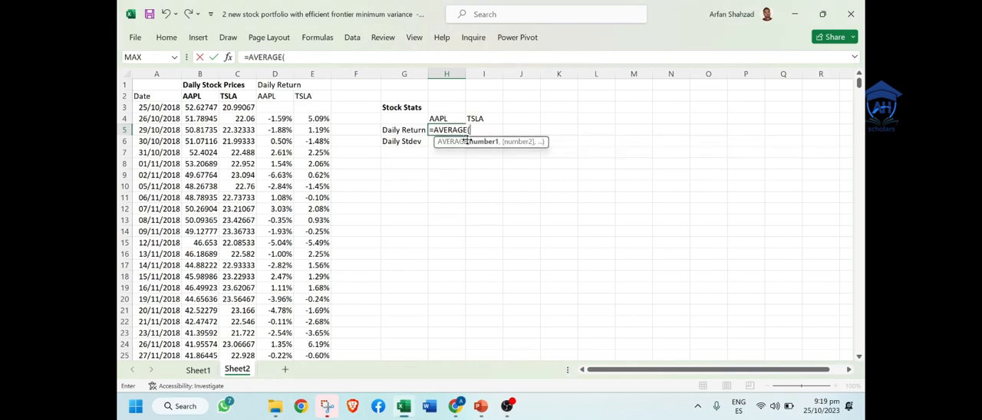
{"action": "left_click", "coordinate": [281, 119]}
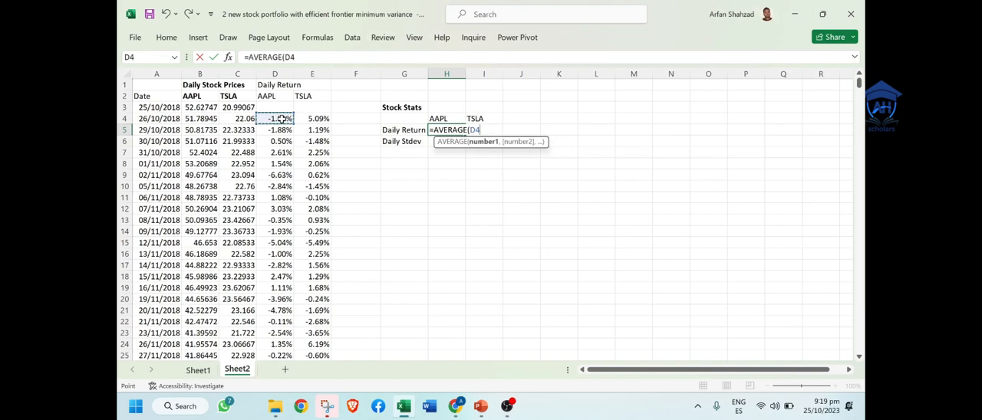
{"action": "key", "text": "ctrl+shift+Down"}
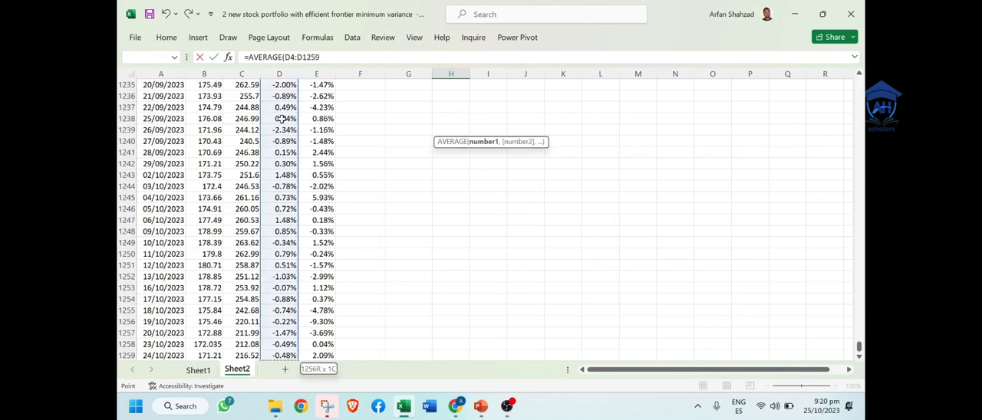
{"action": "key", "text": "Return"}
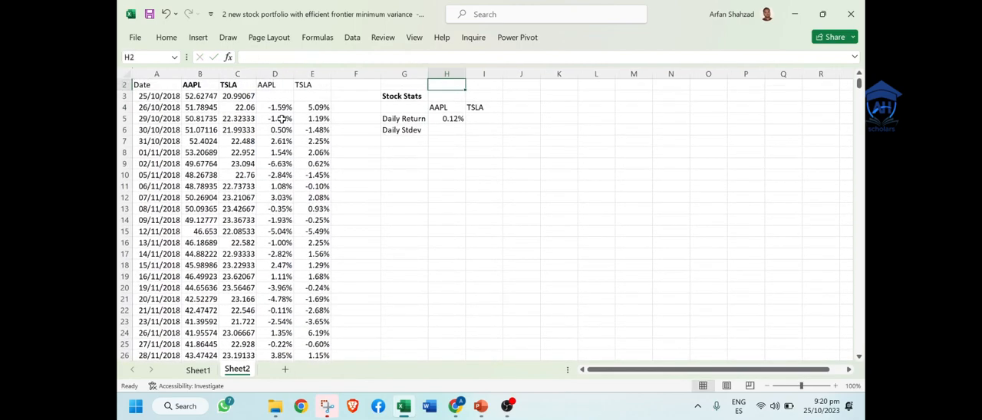
Step: Fill the average daily return formula from H5 across to I5 for TSLA and check the range it references
{"action": "left_click", "coordinate": [459, 130]}
{"action": "left_click", "coordinate": [454, 120]}
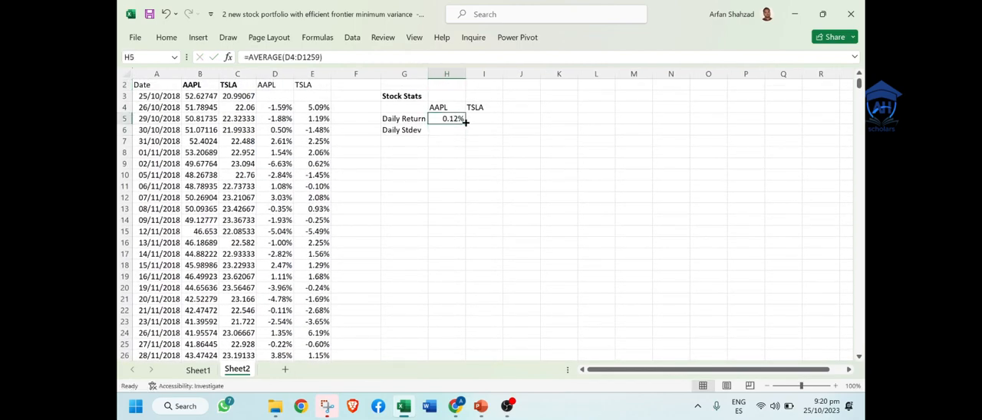
{"action": "left_click_drag", "start_coordinate": [466, 123], "coordinate": [495, 120]}
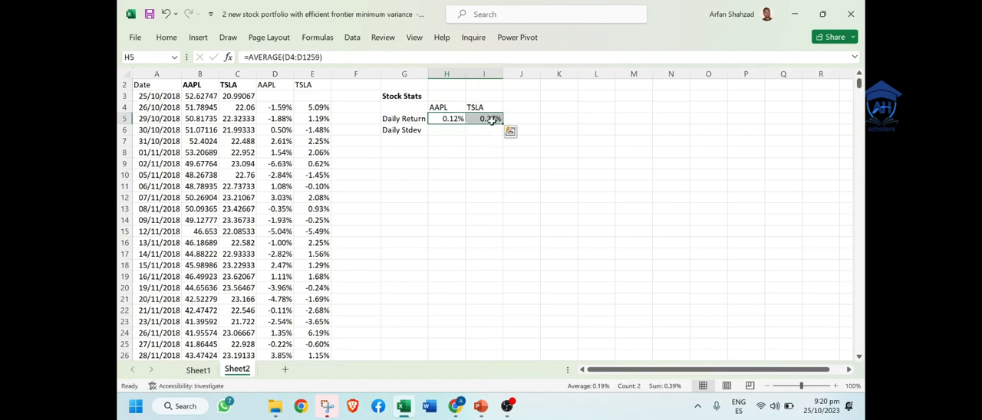
{"action": "left_click", "coordinate": [494, 117]}
{"action": "double_click", "coordinate": [494, 117]}
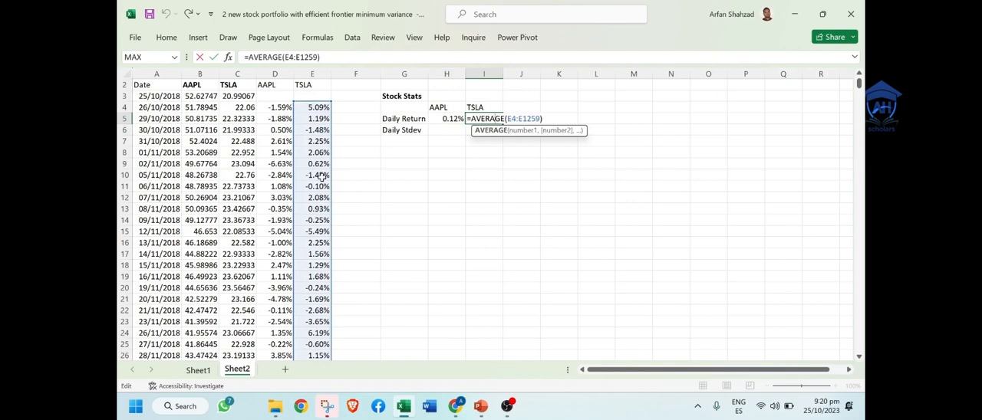
{"action": "key", "text": "Escape"}
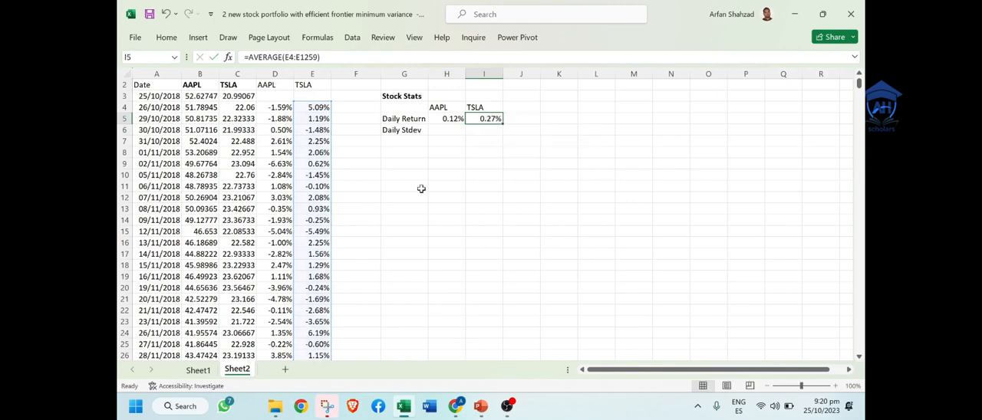
Step: Calculate AAPL's sample standard deviation of daily returns in H6 with =STDEV.S(D4:D1259)
{"action": "left_click", "coordinate": [453, 134]}
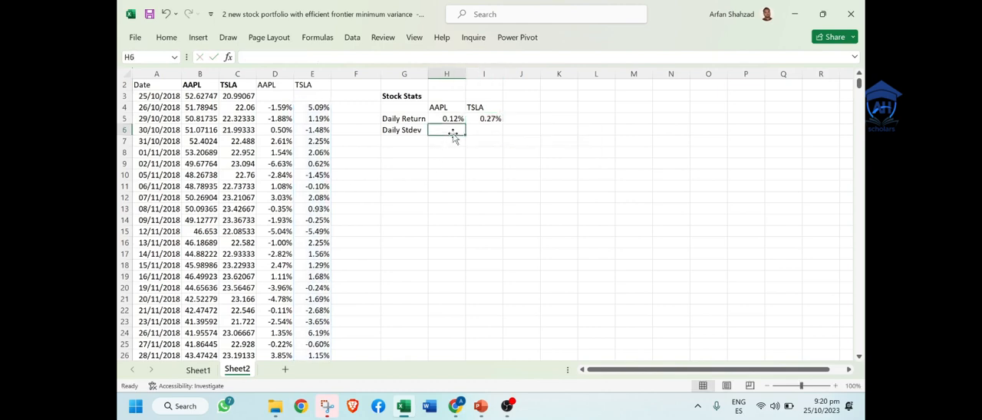
{"action": "type", "text": "="}
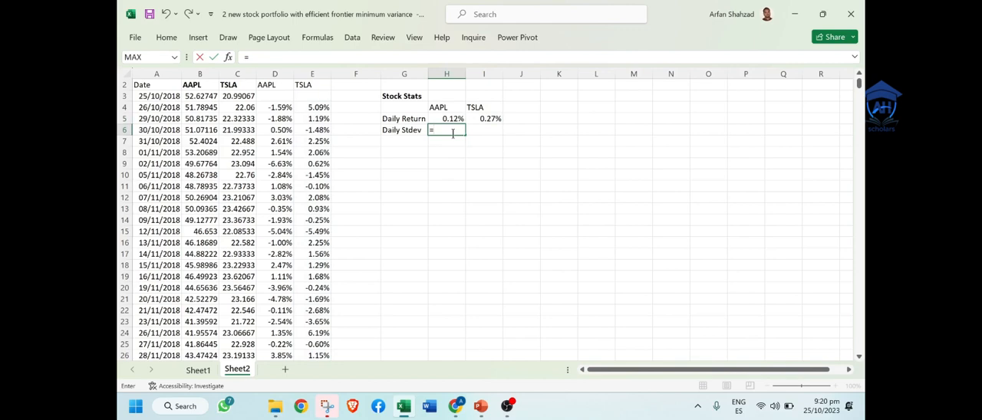
{"action": "type", "text": "std"}
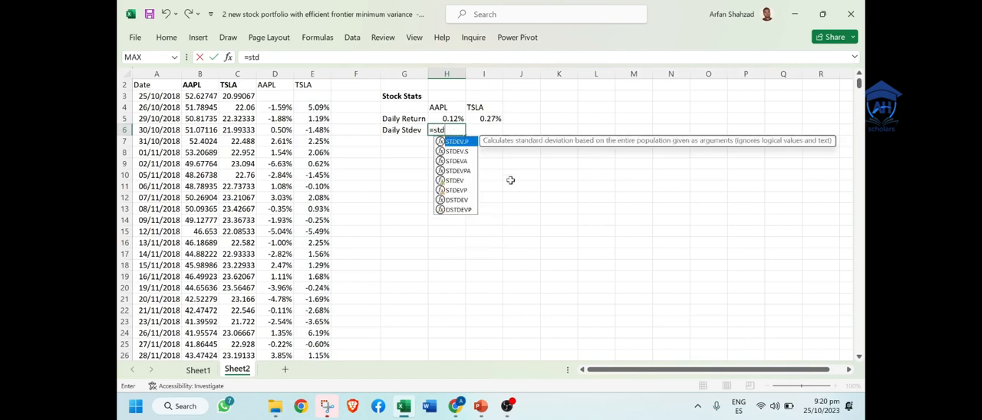
{"action": "double_click", "coordinate": [461, 153]}
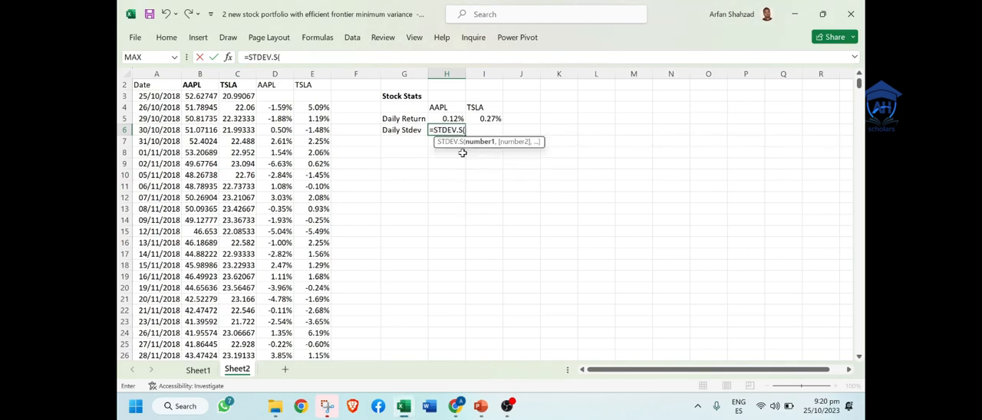
{"action": "left_click", "coordinate": [281, 109]}
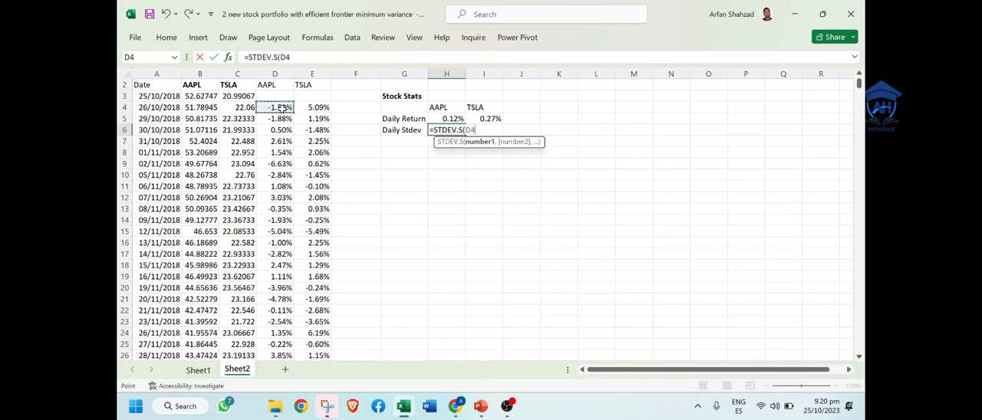
{"action": "key", "text": "ctrl+shift+Down"}
{"action": "key", "text": "Return"}
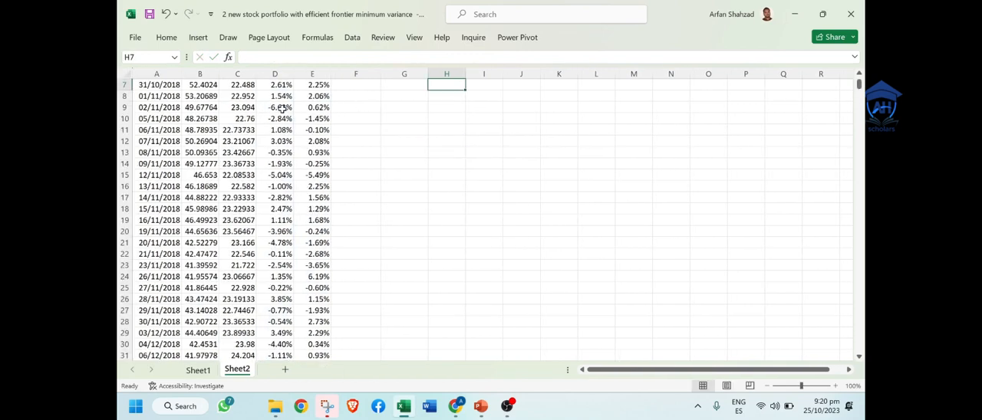
Step: Fill the standard deviation formula from H6 across to I6 for TSLA
{"action": "key", "text": "Up"}
{"action": "key", "text": "Up"}
{"action": "key", "text": "Up"}
{"action": "key", "text": "Up"}
{"action": "key", "text": "Up"}
{"action": "key", "text": "Up"}
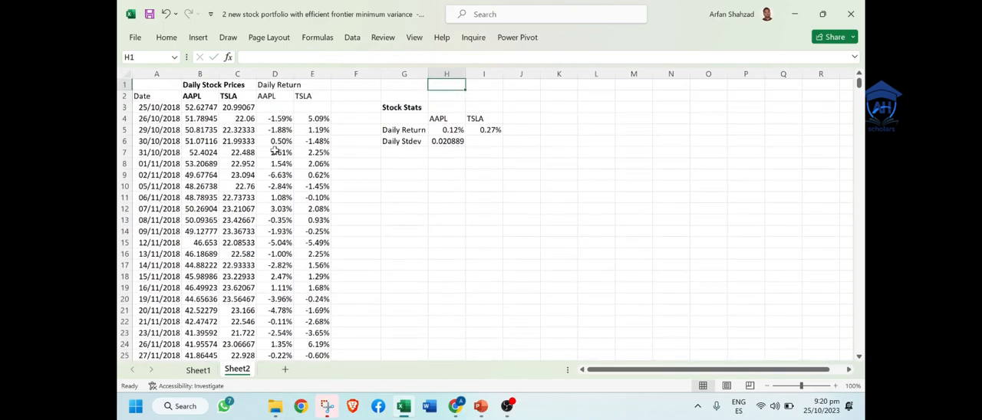
{"action": "left_click", "coordinate": [447, 141]}
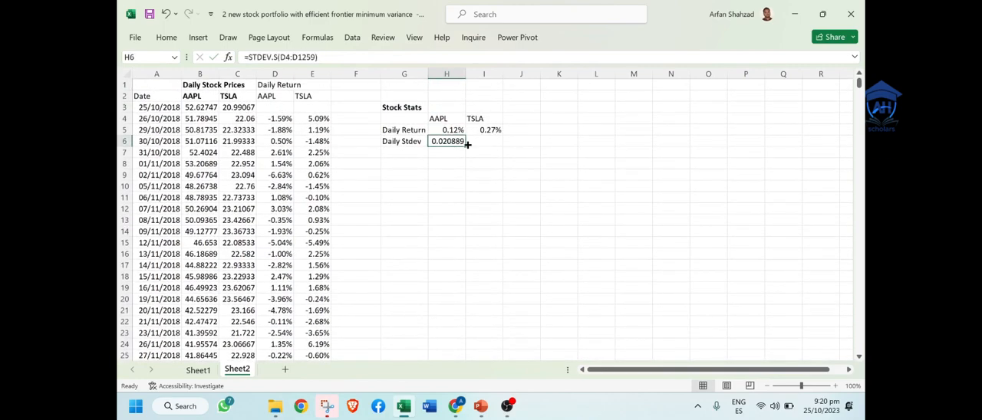
{"action": "mouse_move", "coordinate": [464, 146]}
{"action": "left_mouse_down"}
{"action": "mouse_move", "coordinate": [494, 144]}
{"action": "mouse_move", "coordinate": [451, 142]}
{"action": "left_mouse_up"}
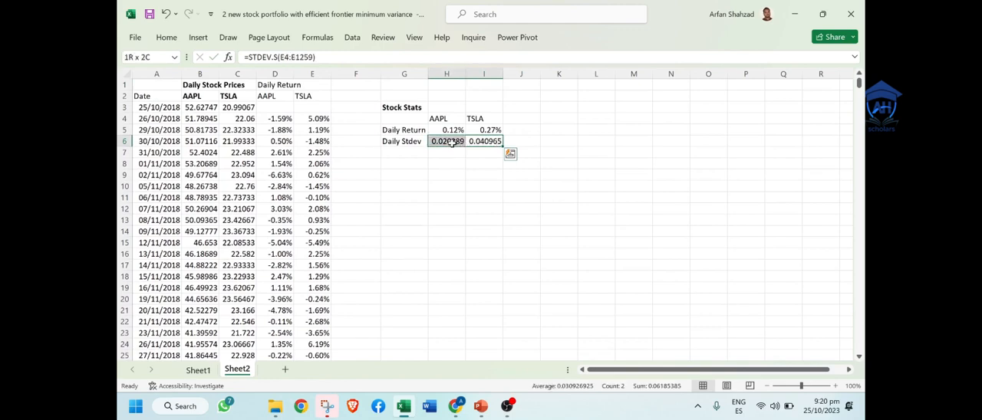
Step: Format the daily standard deviations in H6:I6 as percentages with two decimal places
{"action": "left_click", "coordinate": [166, 37]}
{"action": "left_click", "coordinate": [488, 79]}
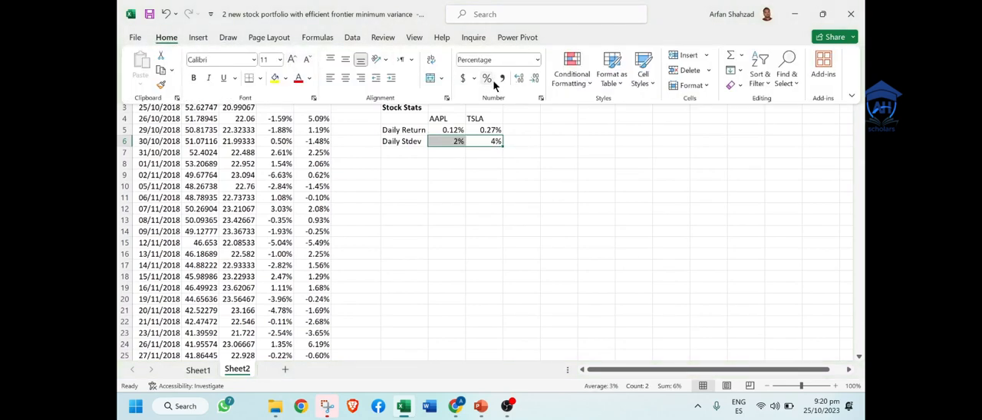
{"action": "left_click", "coordinate": [516, 80]}
{"action": "left_click", "coordinate": [517, 80]}
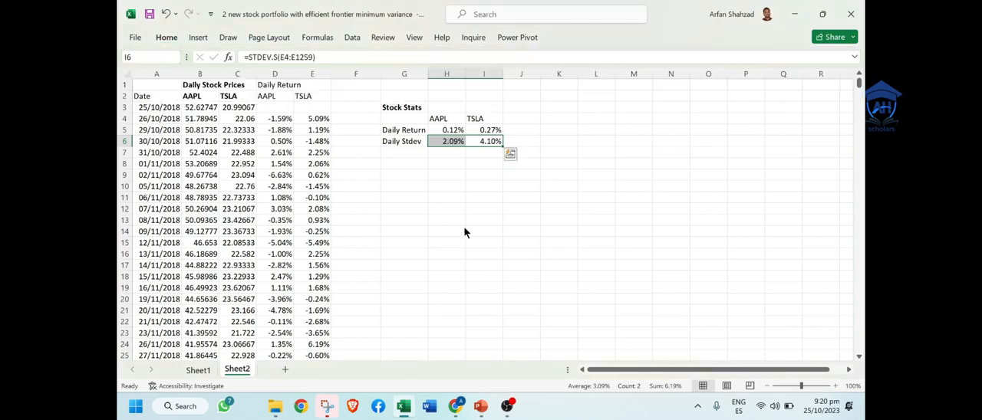
Step: Select the Daily Return and Daily Stdev row labels in G5:G6
{"action": "left_click", "coordinate": [412, 183]}
{"action": "key", "text": "Up"}
{"action": "key", "text": "Up"}
{"action": "key", "text": "Up"}
{"action": "key", "text": "Up"}
{"action": "key", "text": "Up"}
{"action": "key", "text": "Up"}
{"action": "key", "text": "Up"}
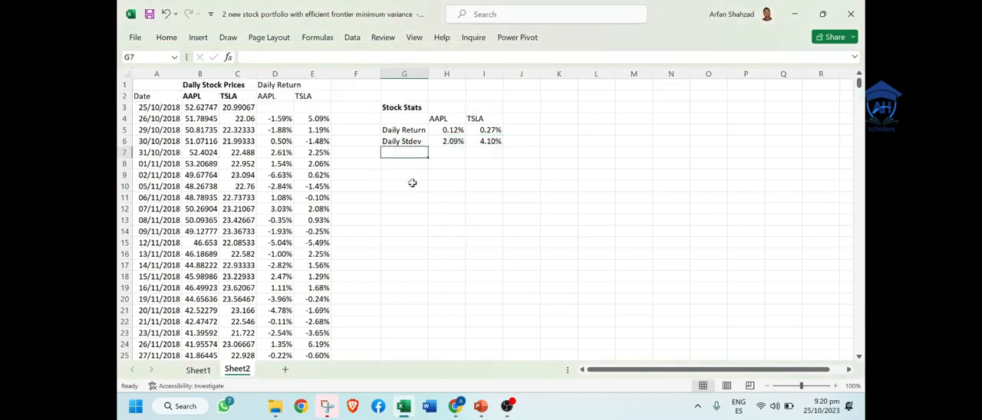
{"action": "key", "text": "Right"}
{"action": "key", "text": "Right"}
{"action": "key", "text": "Down"}
{"action": "key", "text": "Left"}
{"action": "key", "text": "Left"}
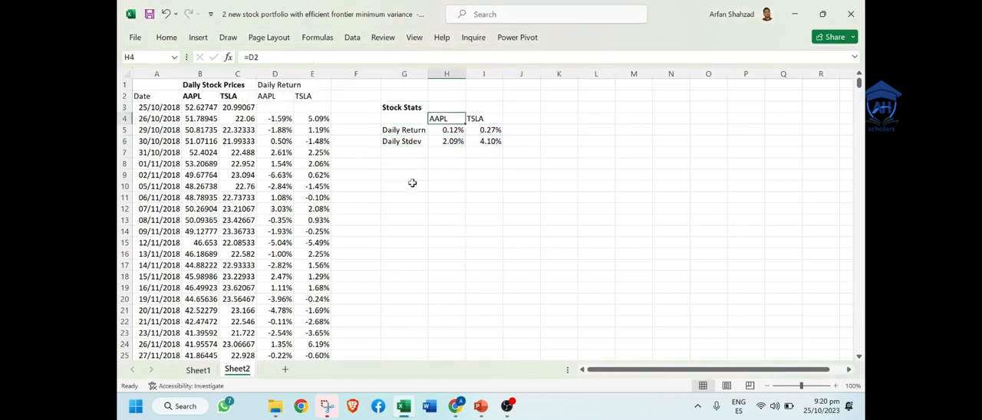
{"action": "key", "text": "Down"}
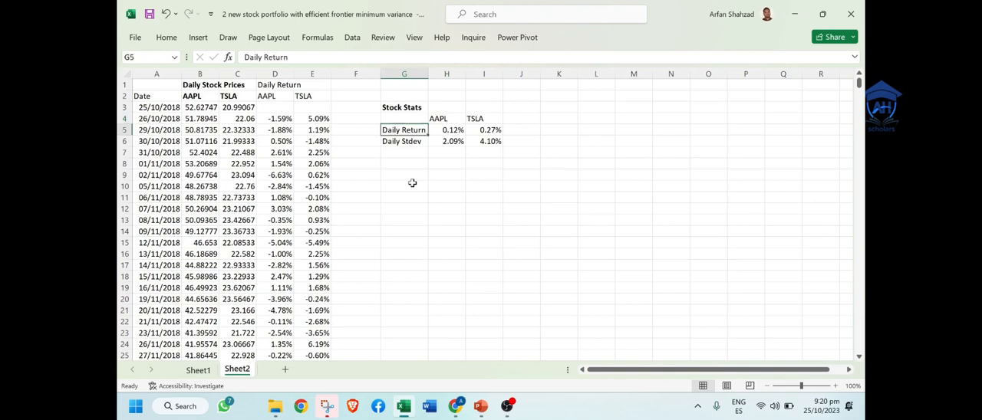
{"action": "key", "text": "shift+Down"}
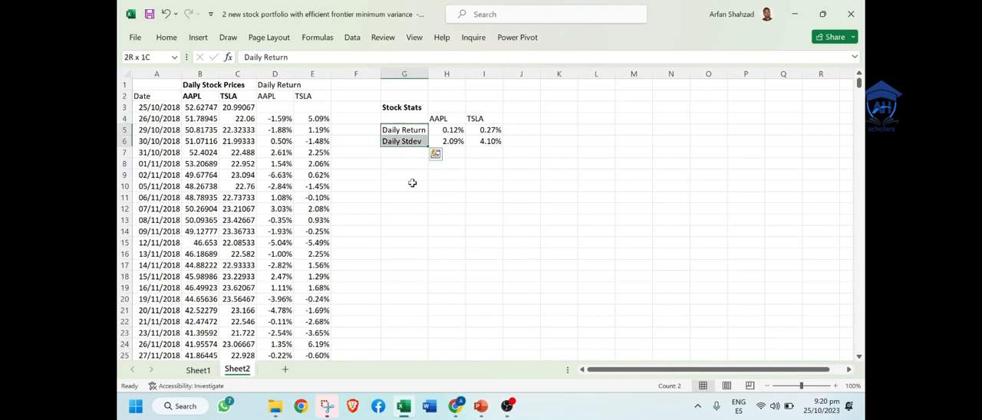
{"action": "type", "text": "b"}
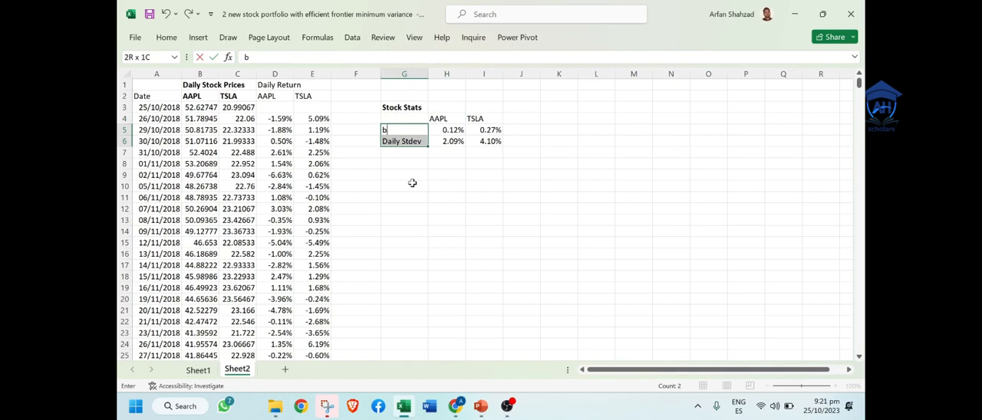
{"action": "key", "text": "Escape"}
{"action": "type", "text": "B"}
{"action": "key", "text": "Escape"}
Step: Make the Daily Return and Daily Stdev row labels in G5 and G6 bold
{"action": "key", "text": "ctrl+b"}
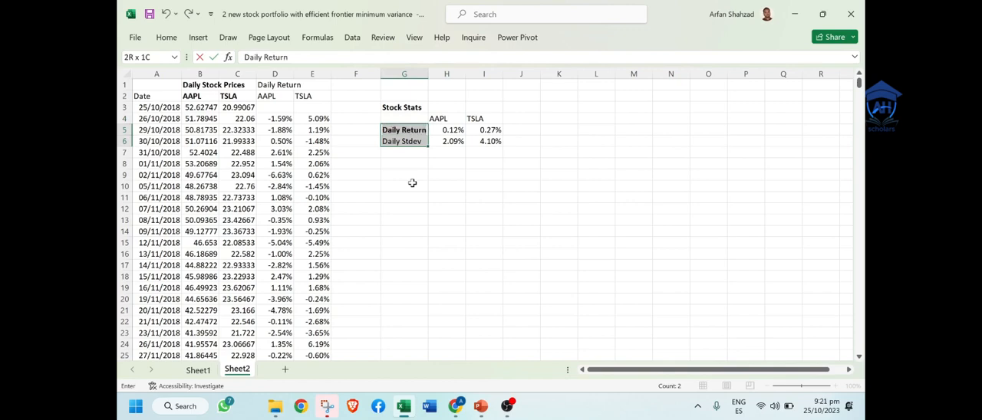
{"action": "key", "text": "Down"}
{"action": "key", "text": "ctrl+b"}
{"action": "key", "text": "Down"}
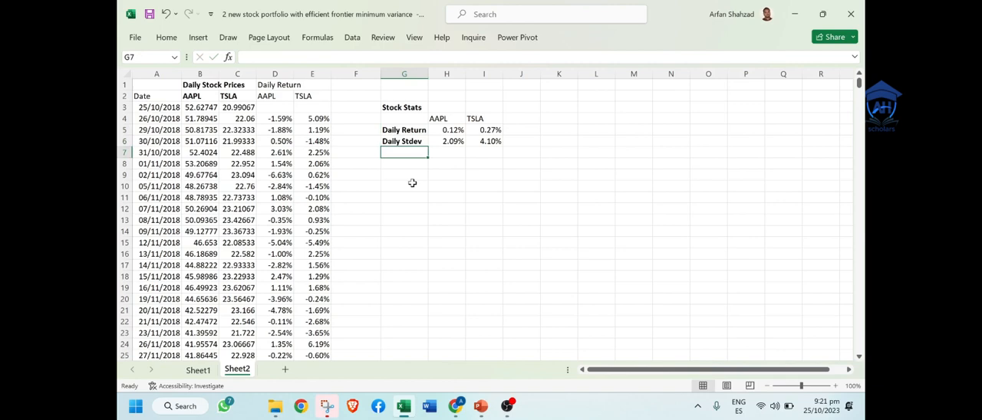
Step: Enter the row label "Covariance" in G7 below Daily Stdev
{"action": "type", "text": "Cov"}
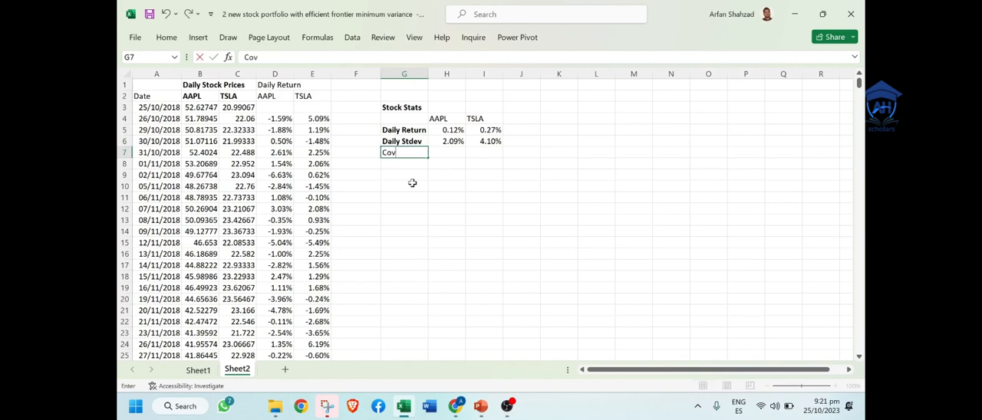
{"action": "type", "text": "ariance"}
{"action": "key", "text": "Tab"}
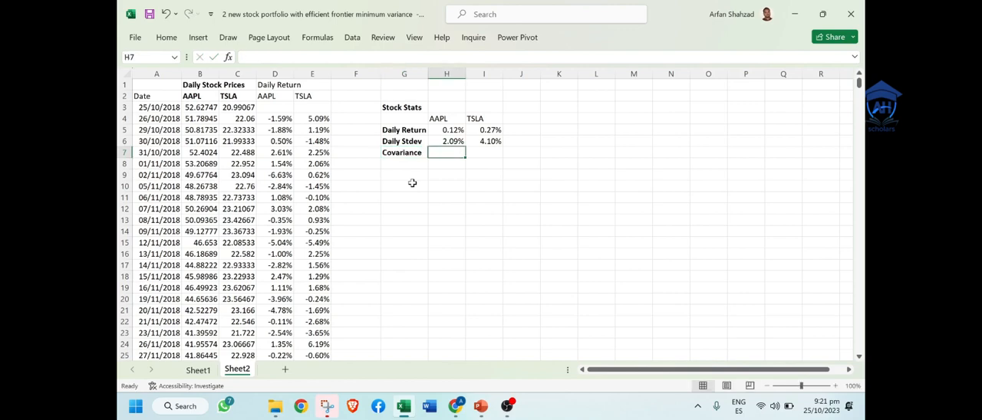
Step: Calculate the sample covariance in H7 with COVARIANCE.S over the AAPL returns D4:D1259 and the TSLA returns E4:E1259
{"action": "type", "text": "="}
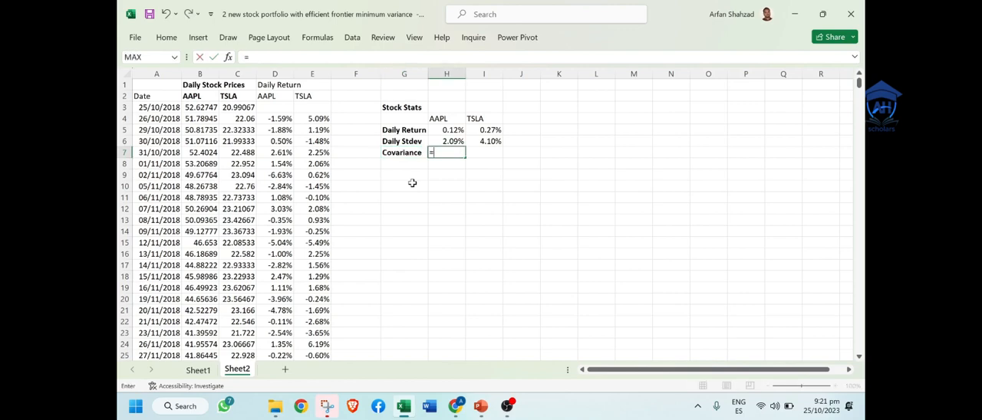
{"action": "type", "text": "cov"}
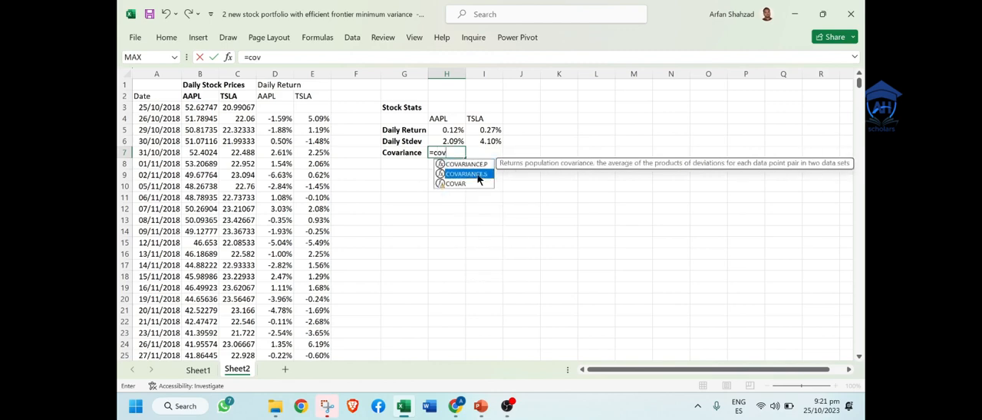
{"action": "double_click", "coordinate": [478, 174]}
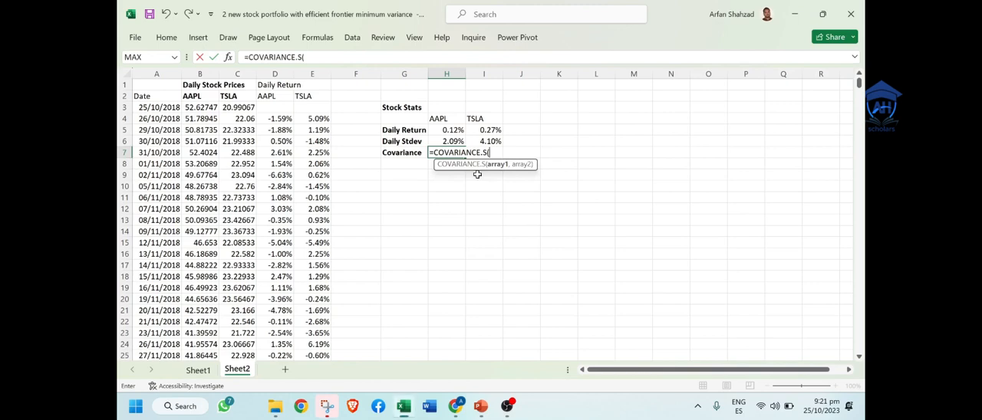
{"action": "left_click", "coordinate": [278, 117]}
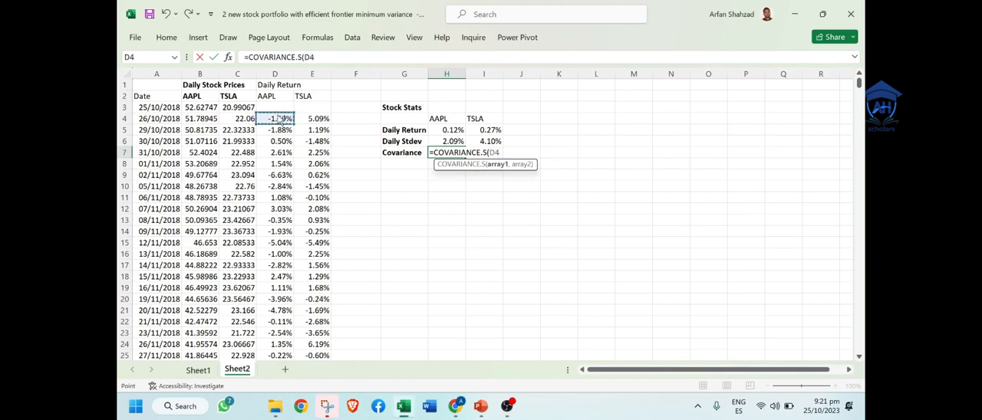
{"action": "key", "text": "ctrl+shift+Down"}
{"action": "type", "text": ","}
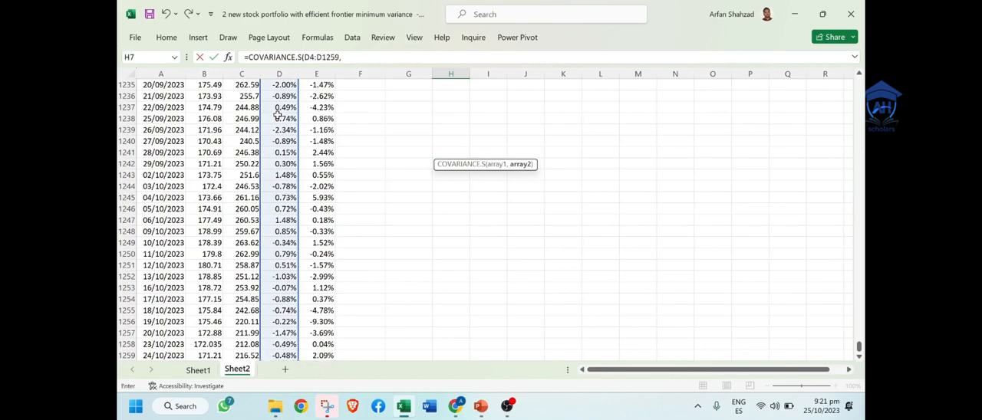
{"action": "key", "text": "Up"}
{"action": "key", "text": "Up"}
{"action": "key", "text": "Up"}
{"action": "key", "text": "Up"}
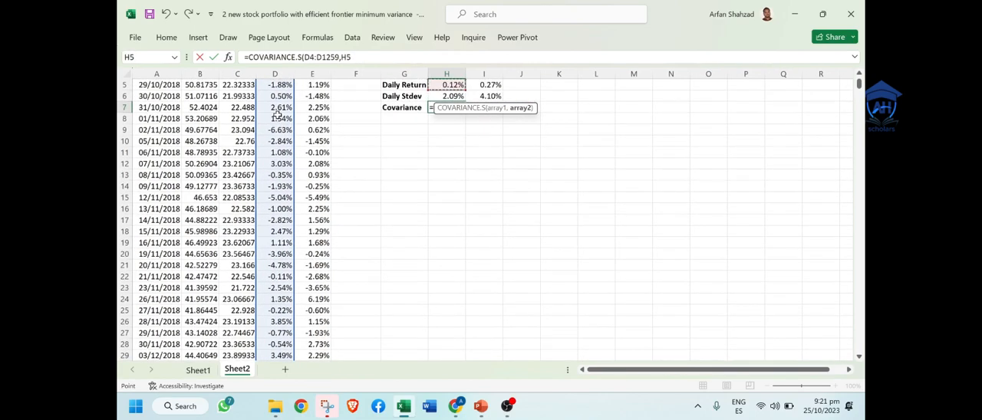
{"action": "left_click", "coordinate": [316, 96]}
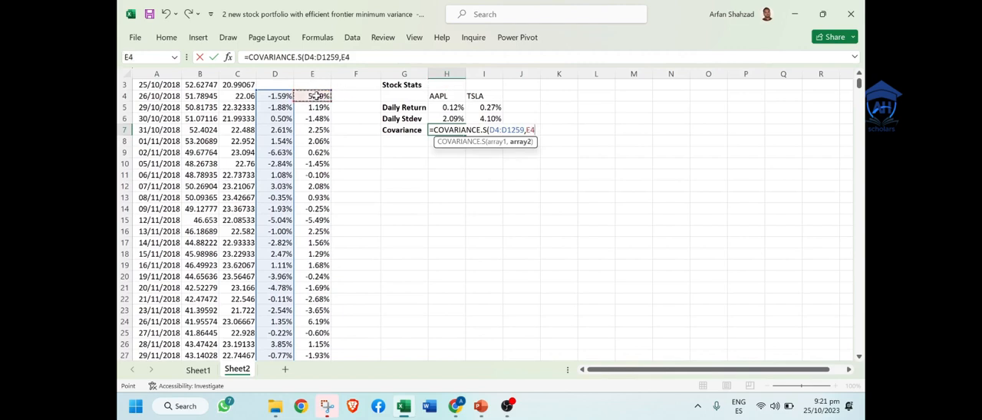
{"action": "key", "text": "ctrl+shift+Down"}
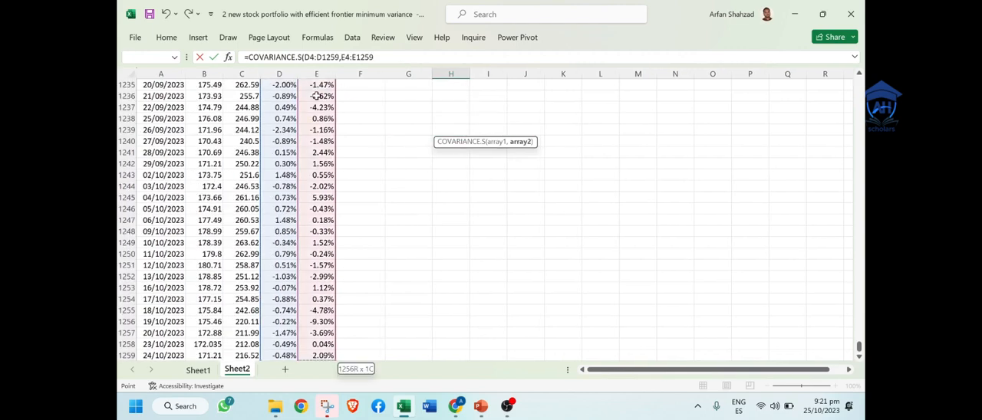
{"action": "left_click", "coordinate": [385, 58]}
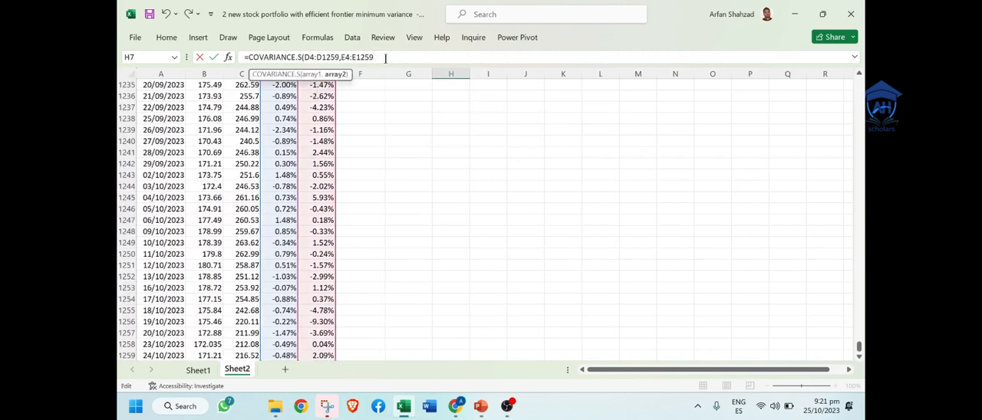
{"action": "key", "text": "Return"}
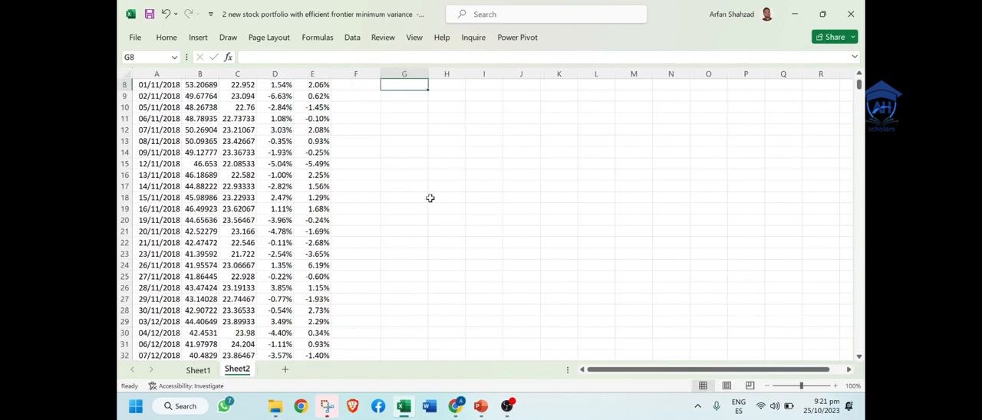
Step: Change the heading in G3 to "Stock Statistics"
{"action": "key", "text": "Up"}
{"action": "key", "text": "Up"}
{"action": "key", "text": "Up"}
{"action": "key", "text": "Up"}
{"action": "key", "text": "Up"}
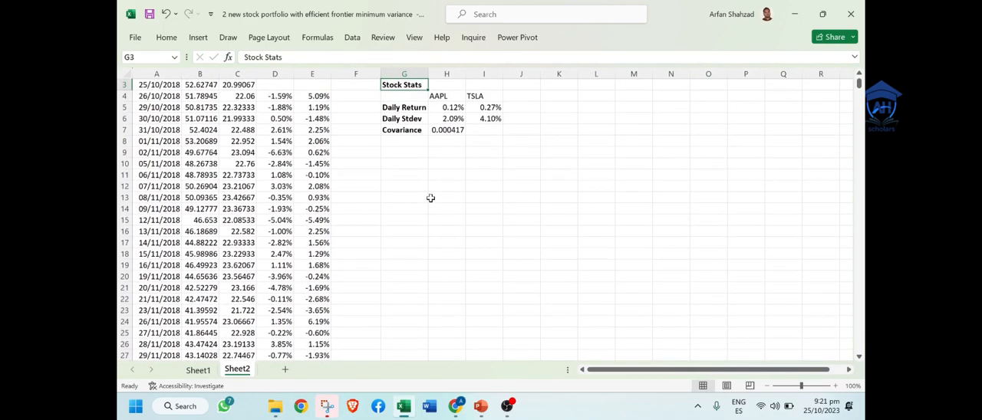
{"action": "left_click", "coordinate": [459, 185]}
{"action": "key", "text": "Up"}
{"action": "key", "text": "Up"}
{"action": "key", "text": "Up"}
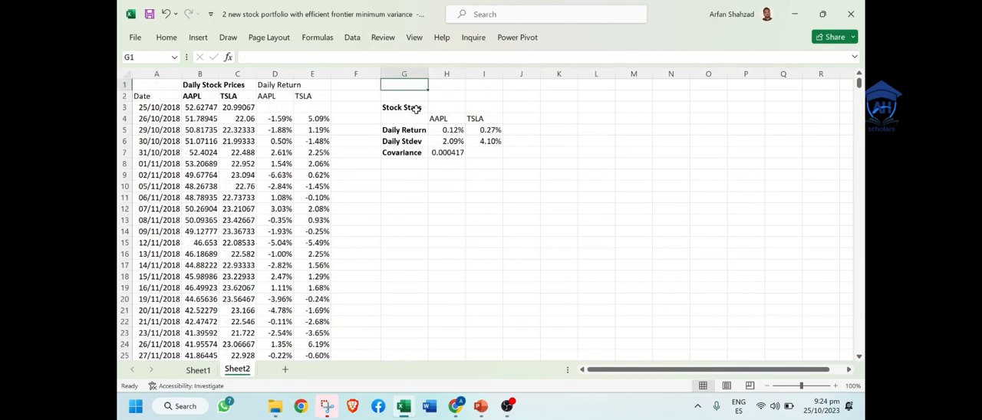
{"action": "double_click", "coordinate": [419, 110]}
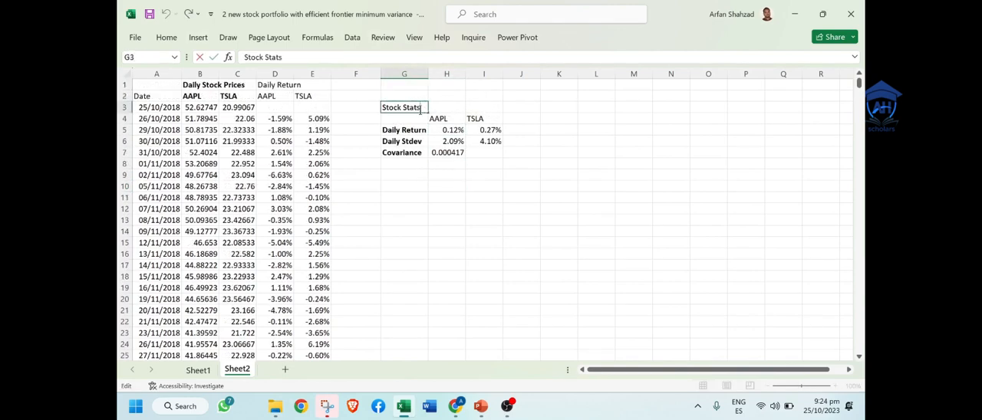
{"action": "key", "text": "BackSpace"}
{"action": "type", "text": "istics"}
{"action": "left_click", "coordinate": [408, 130]}
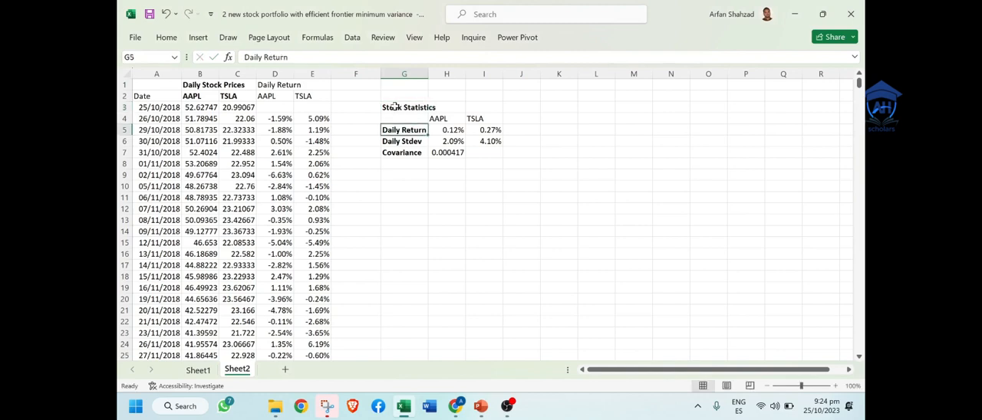
Step: Center the Stock Statistics heading across G3:I3 with Center Across Selection and add a bottom border beneath it
{"action": "left_click_drag", "start_coordinate": [394, 106], "coordinate": [473, 106]}
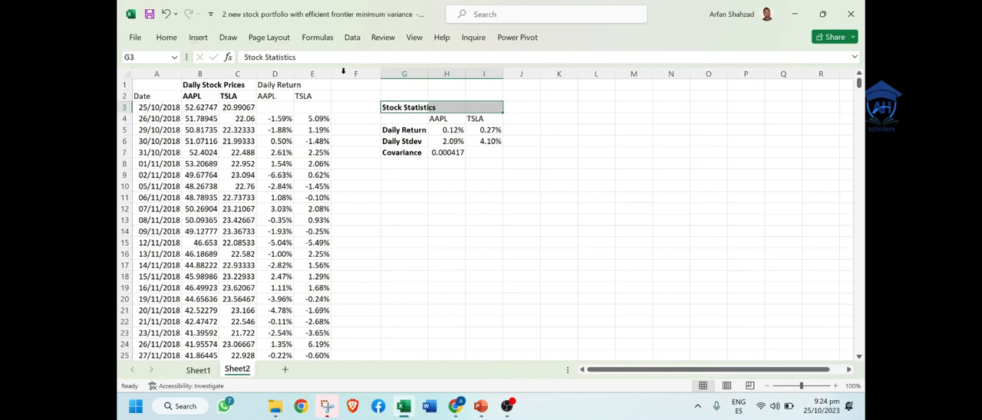
{"action": "right_click", "coordinate": [434, 106]}
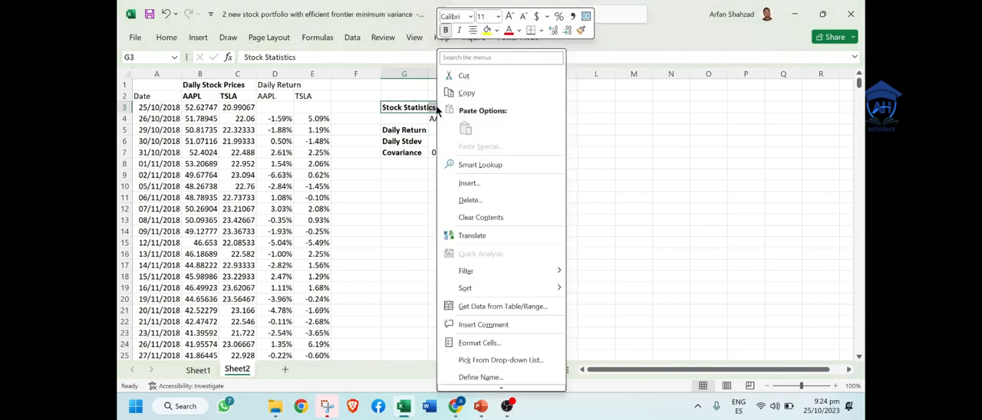
{"action": "left_click", "coordinate": [514, 342]}
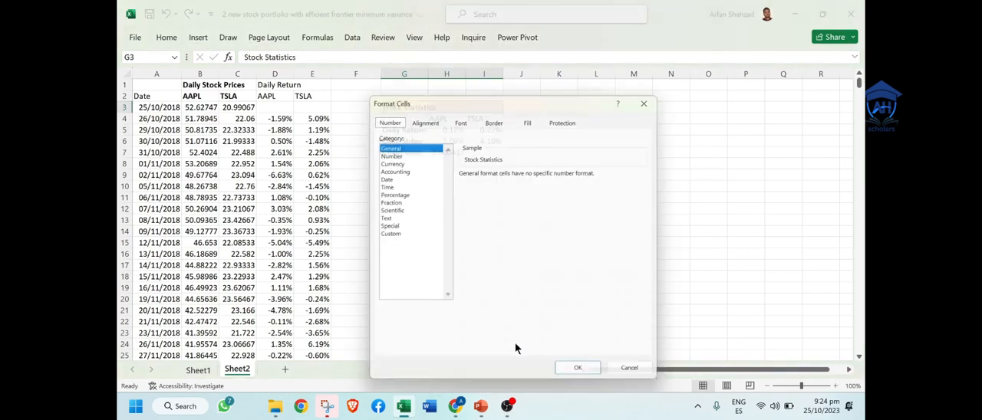
{"action": "left_click", "coordinate": [434, 118]}
{"action": "left_click", "coordinate": [435, 159]}
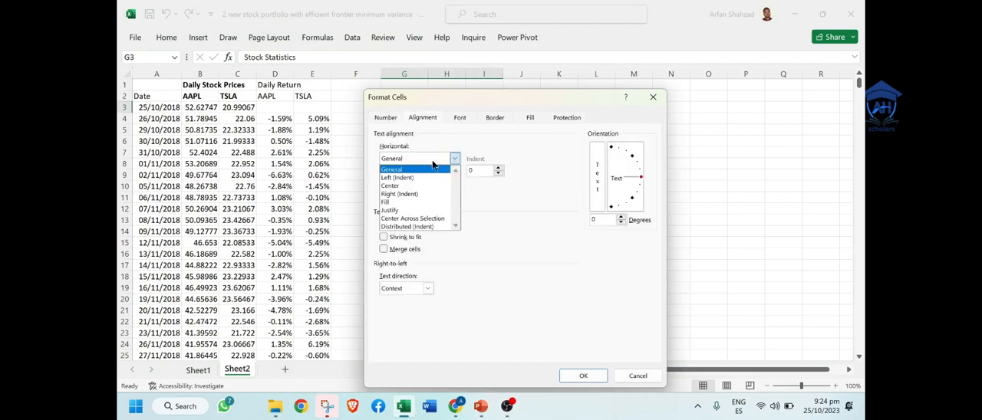
{"action": "left_click", "coordinate": [429, 219]}
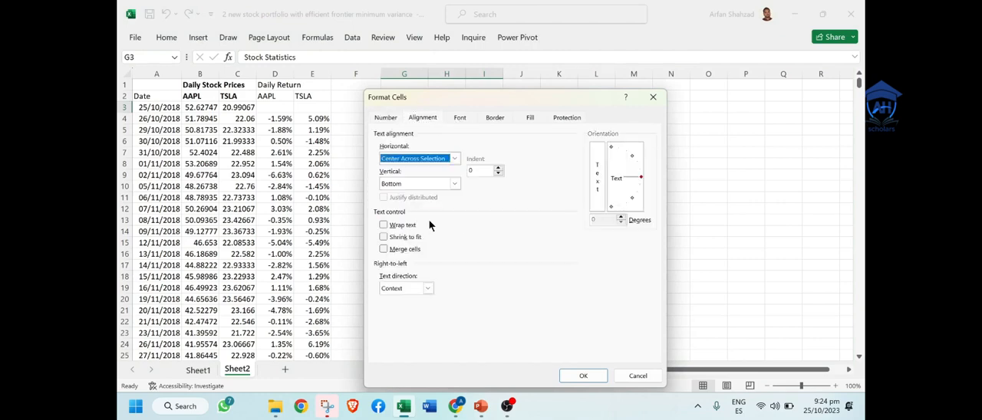
{"action": "left_click", "coordinate": [582, 374]}
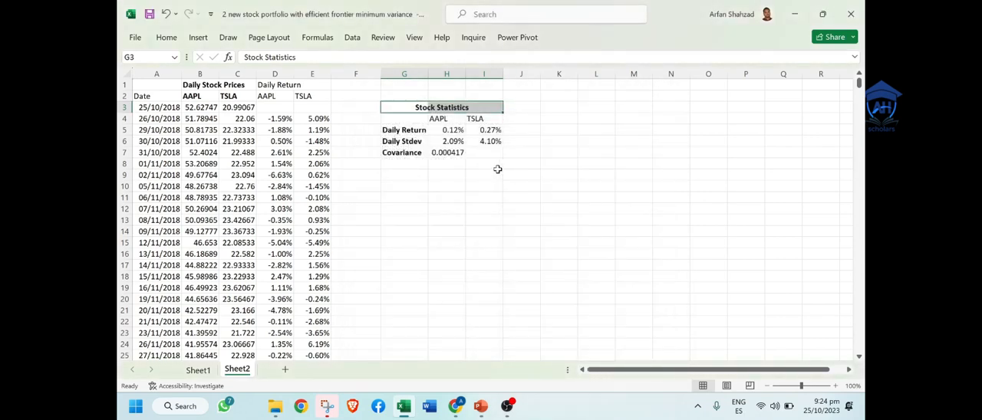
{"action": "left_click", "coordinate": [167, 37]}
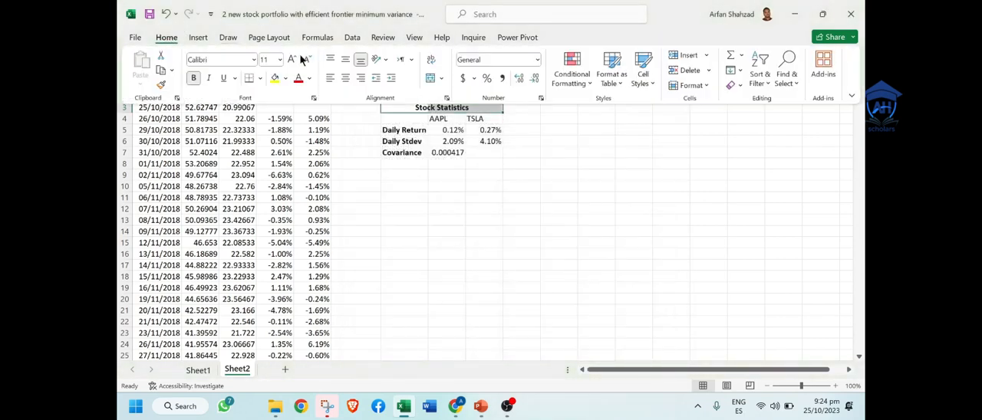
{"action": "left_click", "coordinate": [485, 224]}
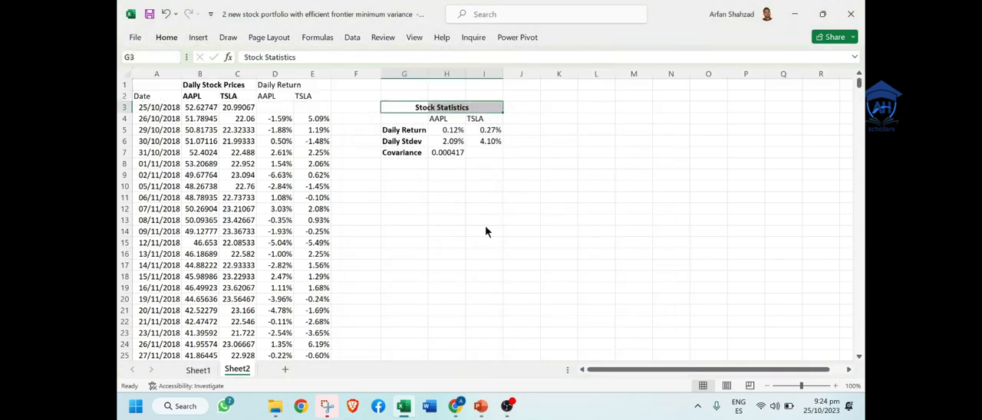
Step: Make the AAPL and TSLA column headings in H4:I4 bold
{"action": "left_click", "coordinate": [481, 185]}
{"action": "left_click_drag", "start_coordinate": [439, 119], "coordinate": [486, 118]}
{"action": "key", "text": "ctrl+b"}
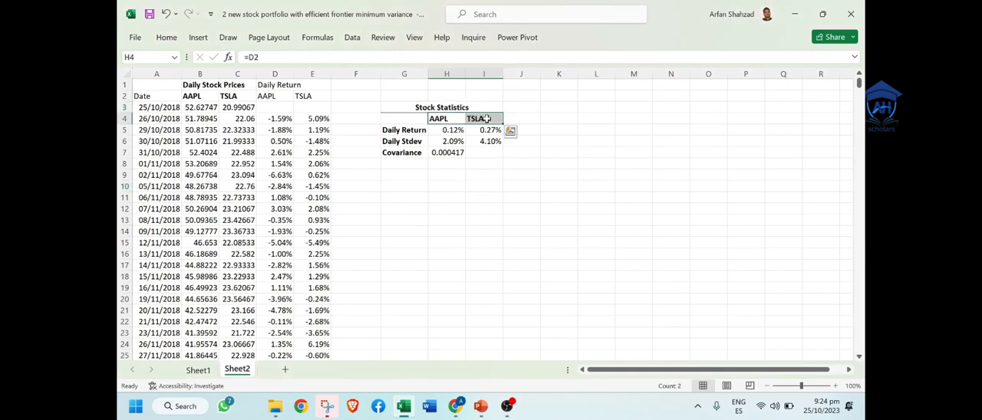
{"action": "left_click", "coordinate": [489, 263]}
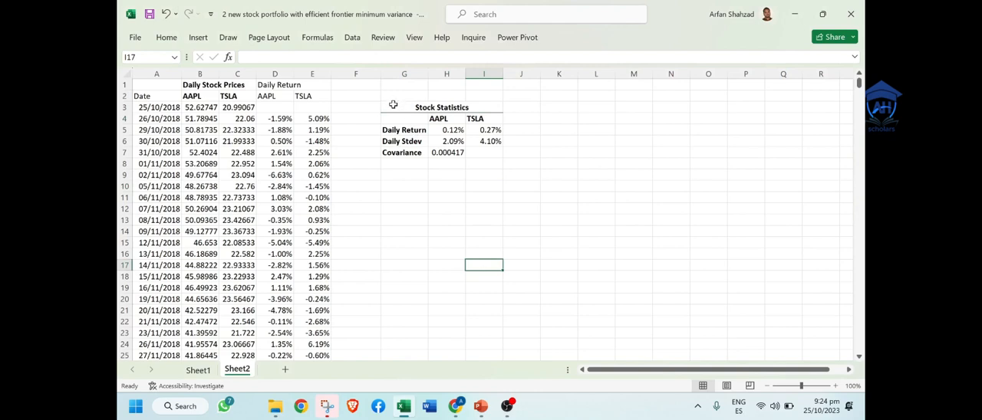
Step: Apply Thick Outside Borders around the Stock Statistics table in G3:I7
{"action": "left_click_drag", "start_coordinate": [393, 107], "coordinate": [486, 150]}
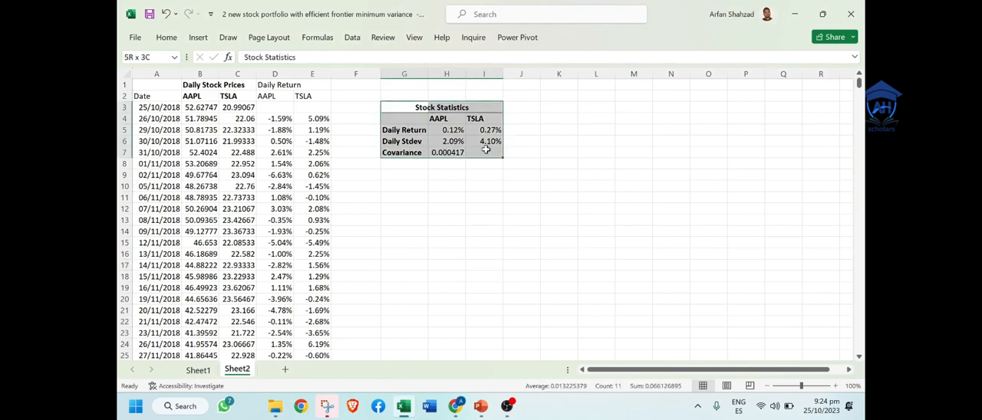
{"action": "left_click", "coordinate": [164, 38]}
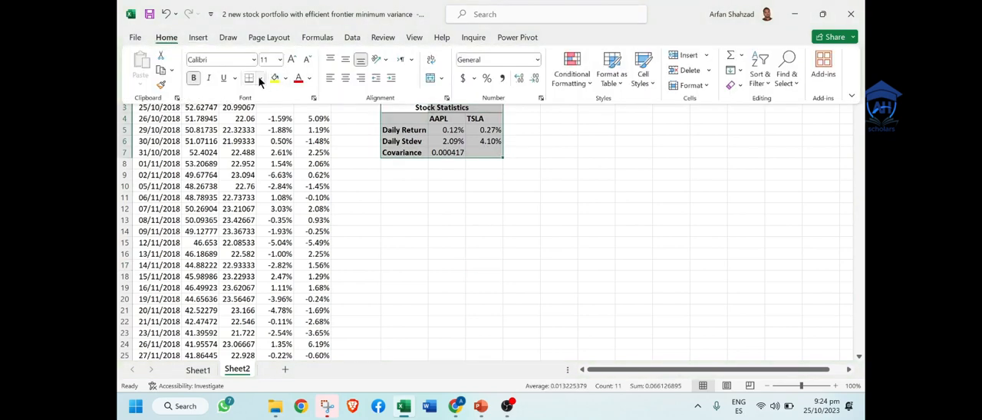
{"action": "left_click", "coordinate": [259, 78]}
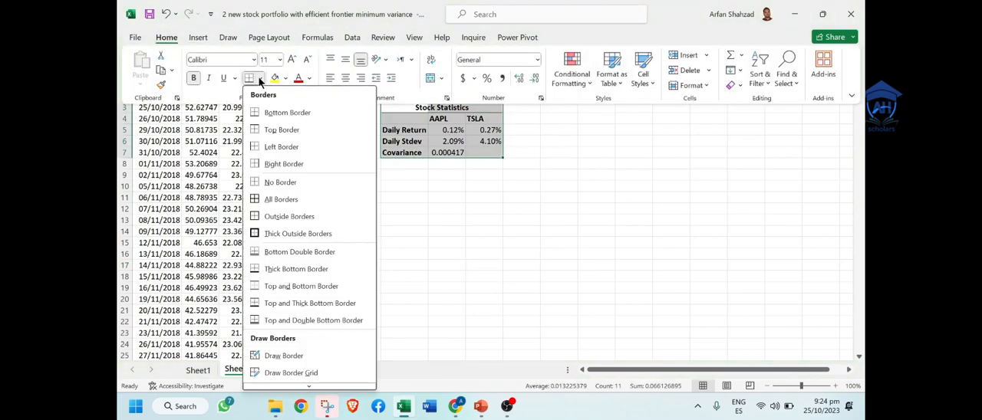
{"action": "left_click", "coordinate": [288, 233]}
{"action": "left_click", "coordinate": [465, 249]}
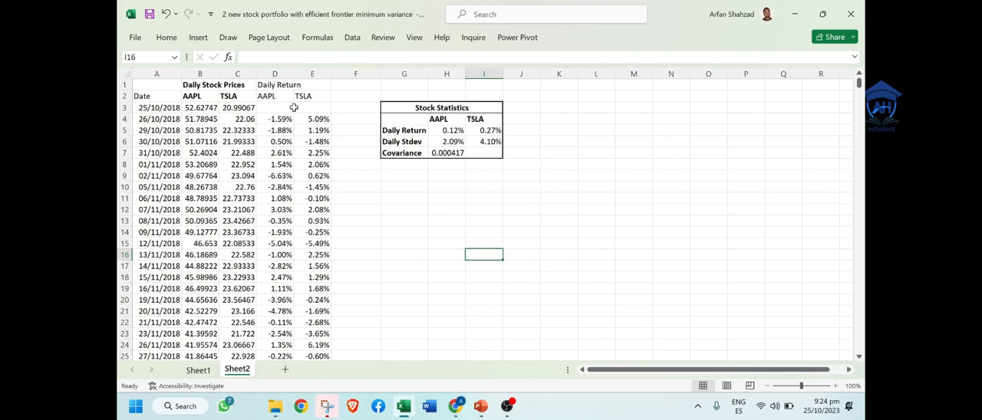
Step: Make the Daily Return heading and its AAPL and TSLA column labels in D1:E2 bold
{"action": "left_click_drag", "start_coordinate": [272, 82], "coordinate": [304, 94]}
{"action": "key", "text": "ctrl+b"}
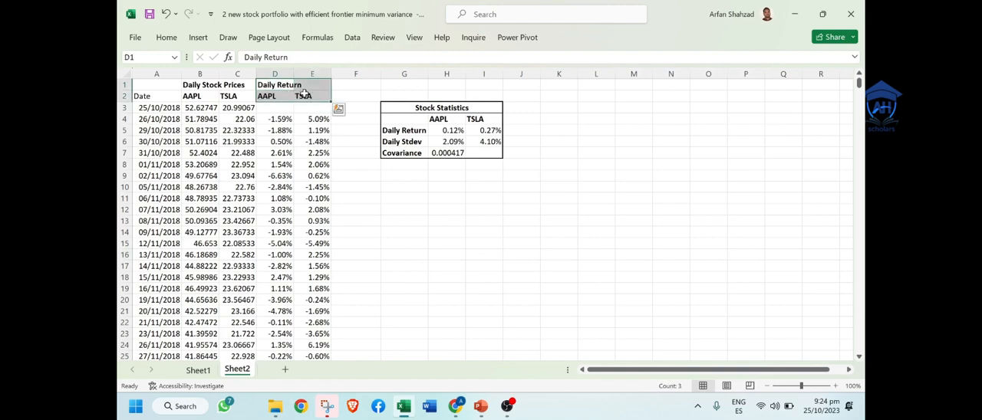
{"action": "left_click", "coordinate": [492, 197]}
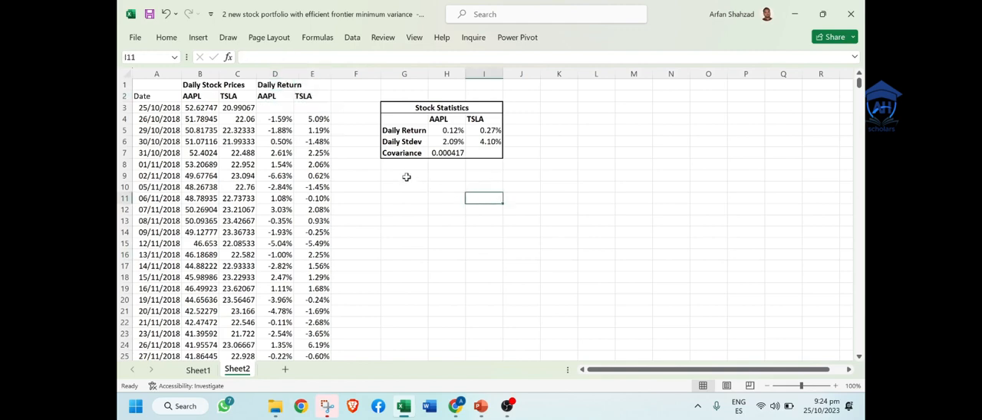
Step: Enter the section heading "Porfolios" in G9 below the statistics table and make it bold
{"action": "left_click", "coordinate": [406, 176]}
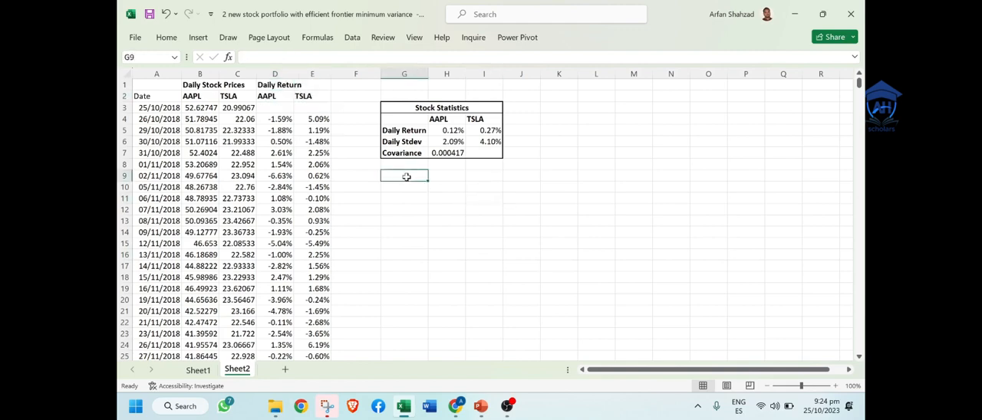
{"action": "type", "text": "Por"}
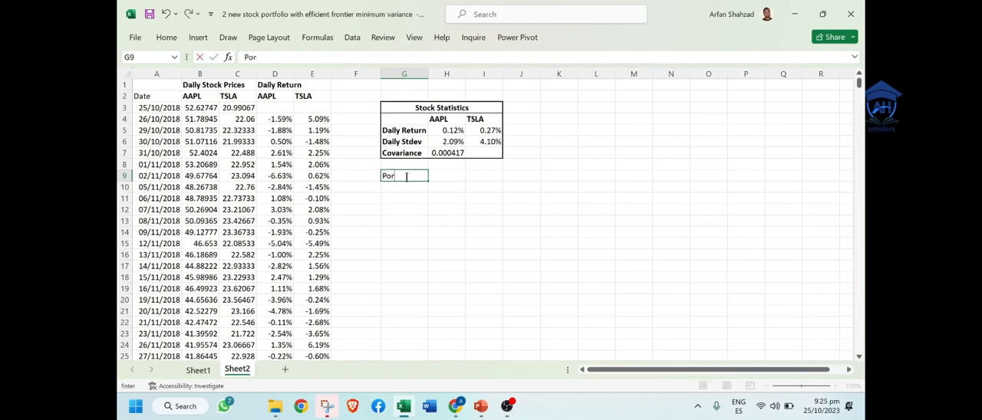
{"action": "type", "text": "folios"}
{"action": "key", "text": "ctrl+Return"}
{"action": "key", "text": "ctrl+b"}
Step: Enter the label "Weights" in G10 under the portfolios heading
{"action": "left_click", "coordinate": [407, 186]}
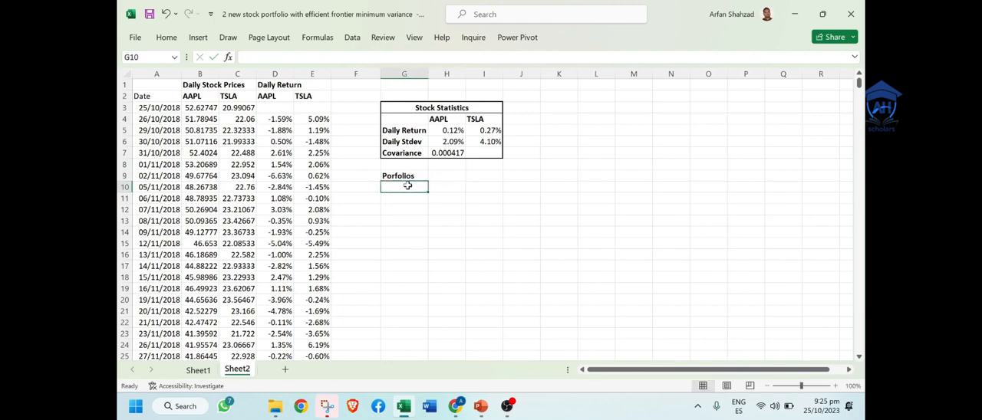
{"action": "type", "text": "Weihh"}
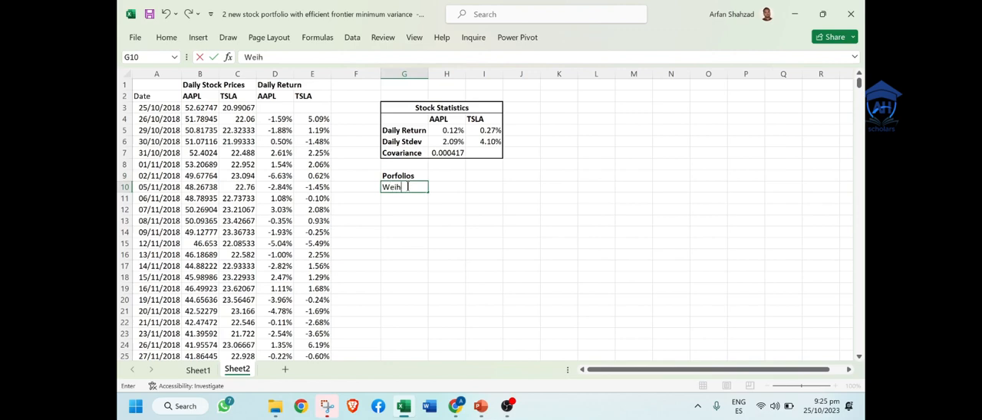
{"action": "key", "text": "BackSpace"}
{"action": "key", "text": "BackSpace"}
{"action": "type", "text": "ghts"}
{"action": "left_click", "coordinate": [392, 207]}
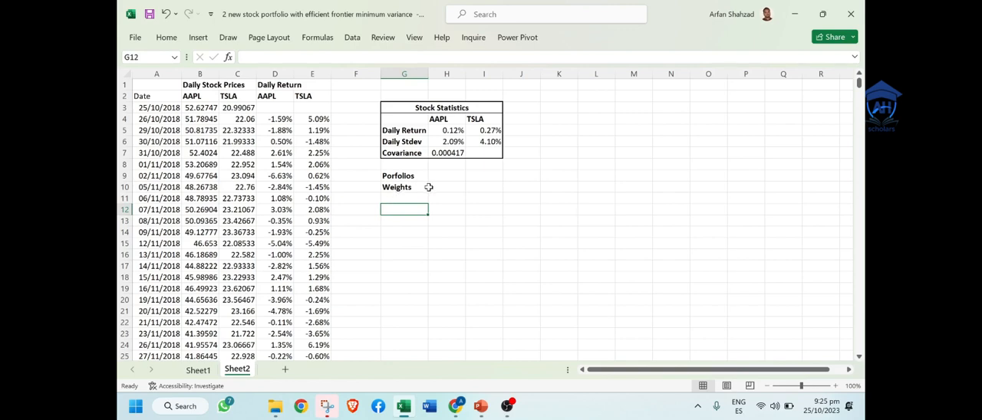
Step: Fill G11 and H11 under Weights with the AAPL and TSLA labels by linking them to D2 and E2
{"action": "left_click", "coordinate": [408, 199]}
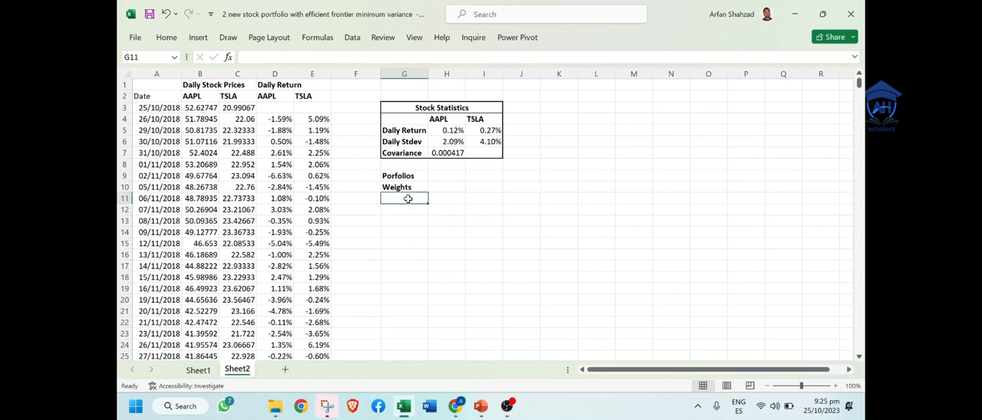
{"action": "type", "text": "="}
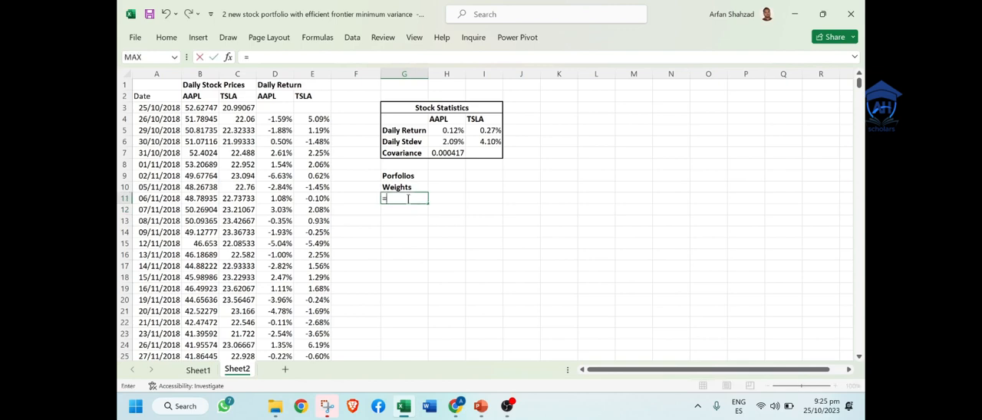
{"action": "left_click", "coordinate": [276, 95]}
{"action": "key", "text": "Return"}
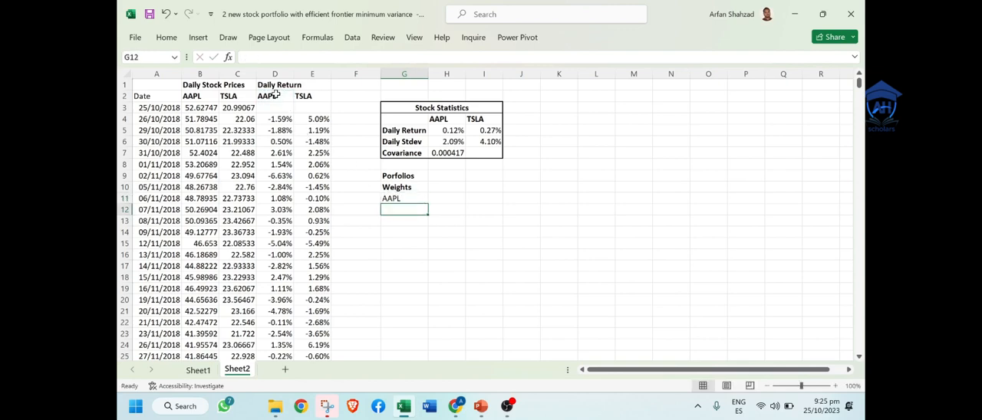
{"action": "key", "text": "Up"}
{"action": "key", "text": "Right"}
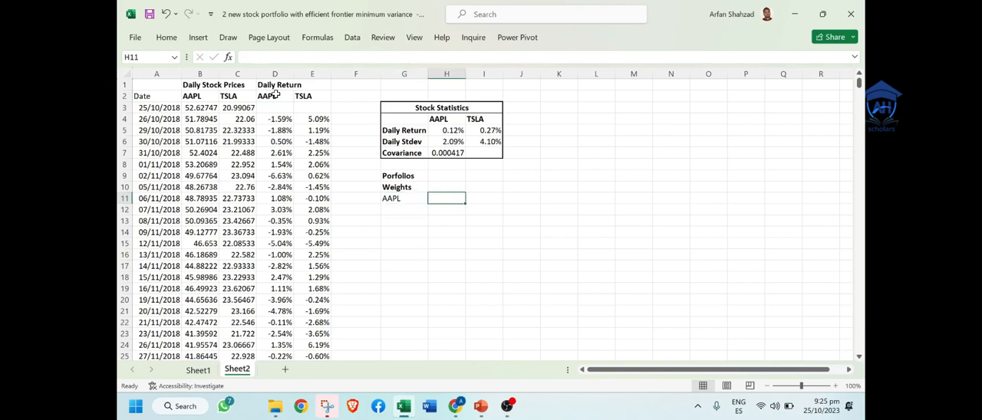
{"action": "type", "text": "="}
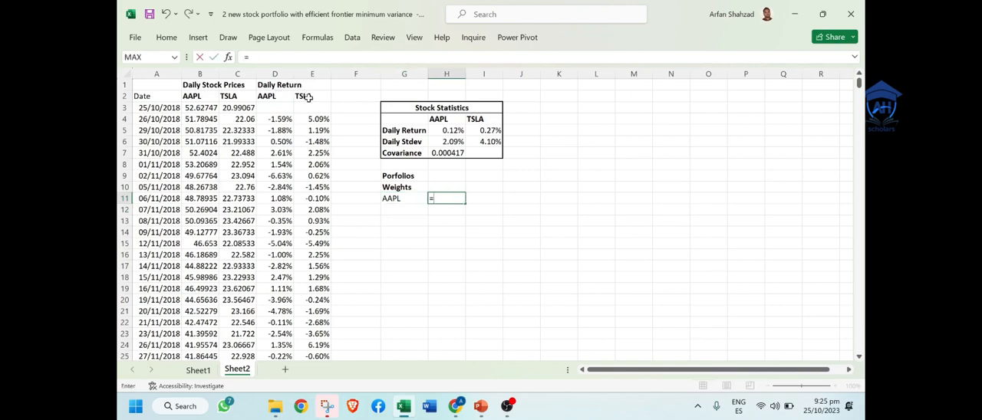
{"action": "left_click", "coordinate": [305, 96]}
{"action": "key", "text": "Return"}
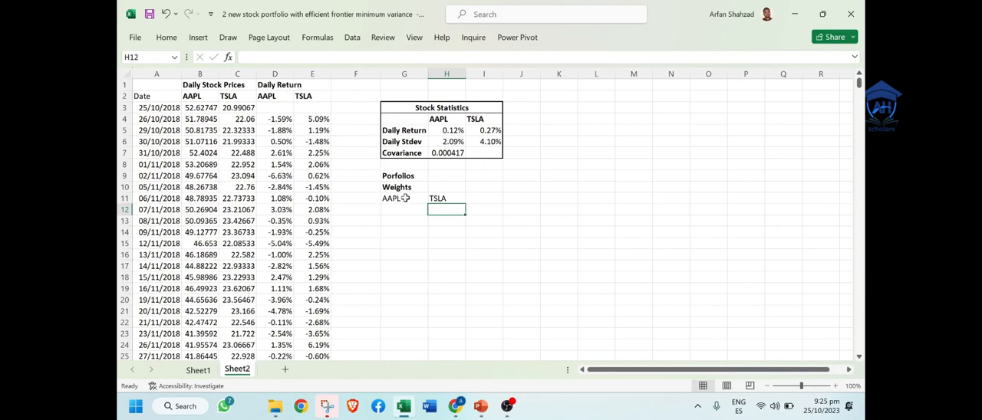
Step: Make the AAPL and TSLA column labels in G11:H11 bold
{"action": "left_click_drag", "start_coordinate": [405, 198], "coordinate": [435, 199]}
{"action": "key", "text": "ctrl+b"}
{"action": "left_click", "coordinate": [432, 217]}
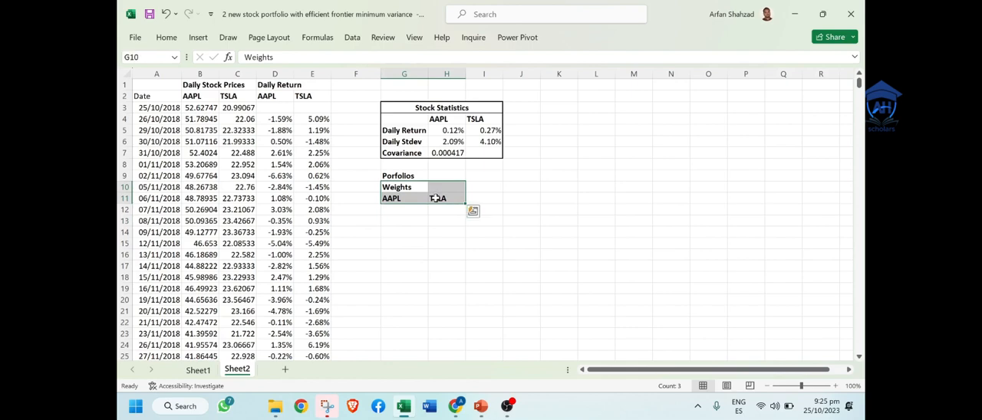
{"action": "left_click", "coordinate": [433, 218]}
Step: Set the horizontal alignment of the Weights heading in G10:H10 to Center Across Selection
{"action": "left_click", "coordinate": [405, 186]}
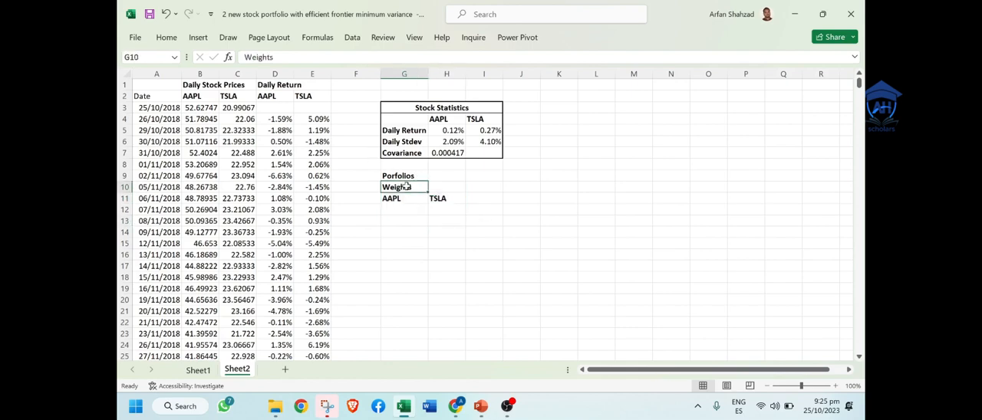
{"action": "left_click_drag", "start_coordinate": [405, 186], "coordinate": [453, 186]}
{"action": "right_click", "coordinate": [452, 187]}
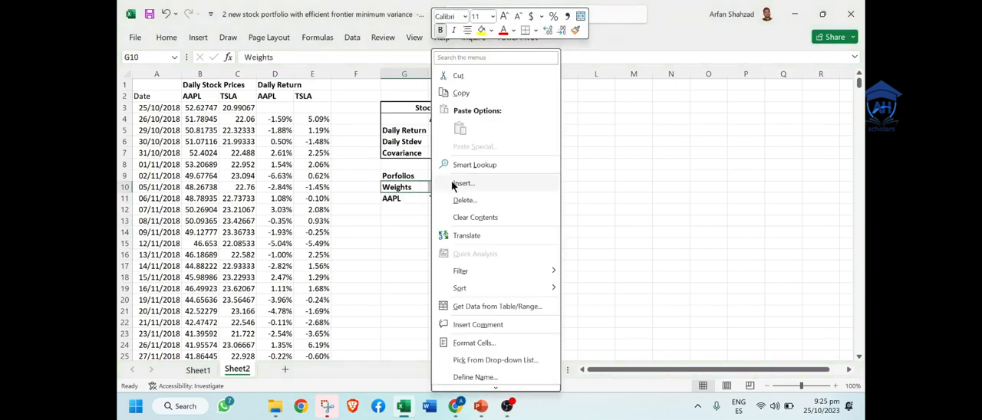
{"action": "left_click", "coordinate": [494, 342]}
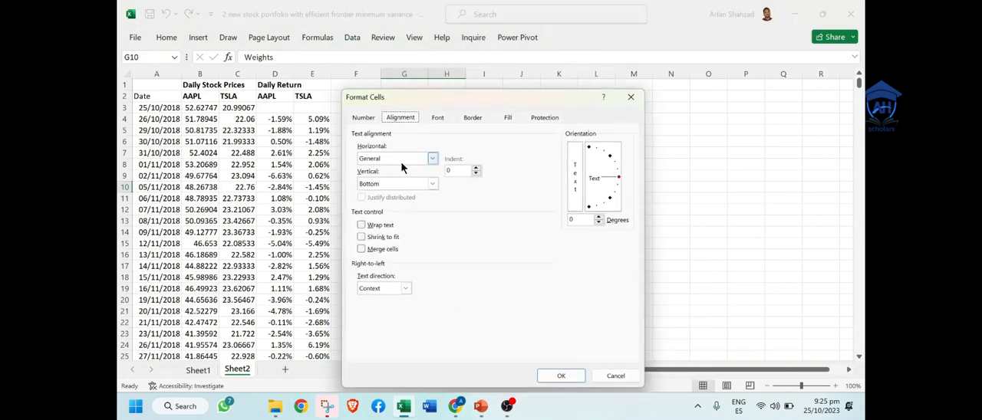
{"action": "left_click", "coordinate": [400, 159]}
{"action": "left_click", "coordinate": [412, 217]}
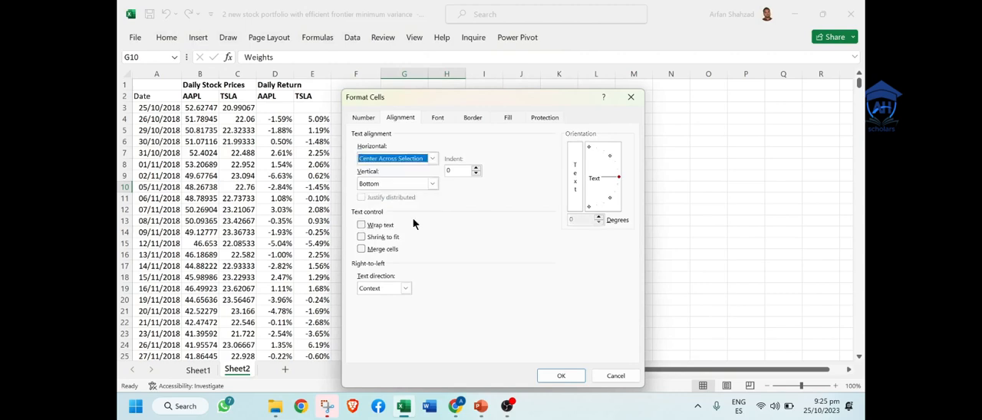
{"action": "left_click", "coordinate": [561, 375]}
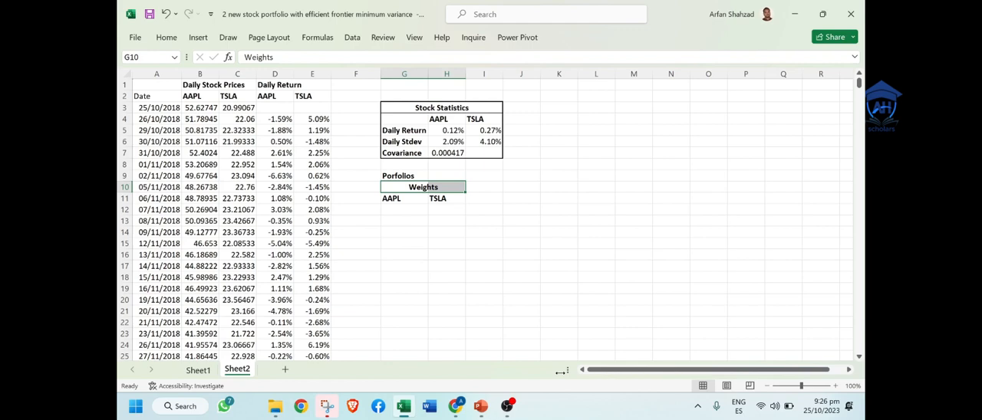
Step: Enter the starting portfolio weights: 100% for AAPL in G12 and 0% for TSLA in H12
{"action": "left_click", "coordinate": [410, 208]}
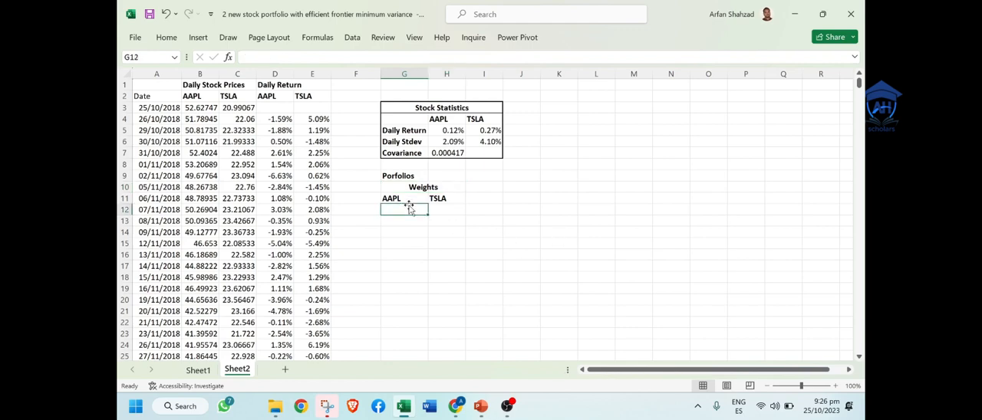
{"action": "type", "text": "100"}
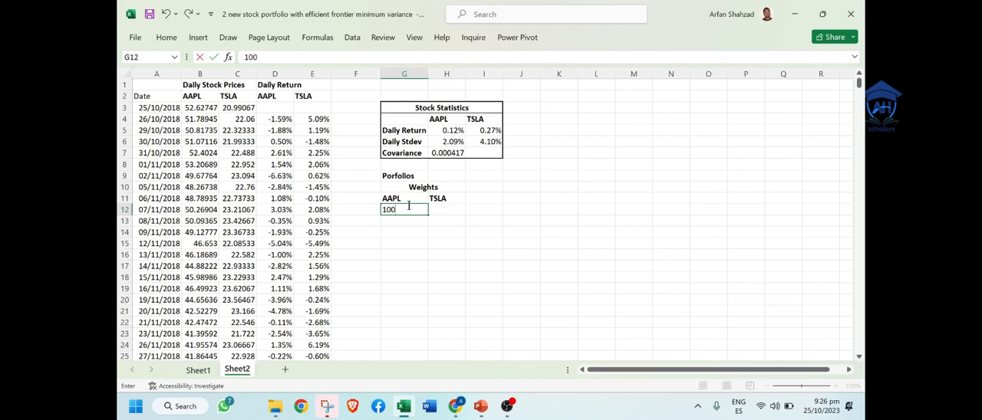
{"action": "type", "text": "%"}
{"action": "key", "text": "Return"}
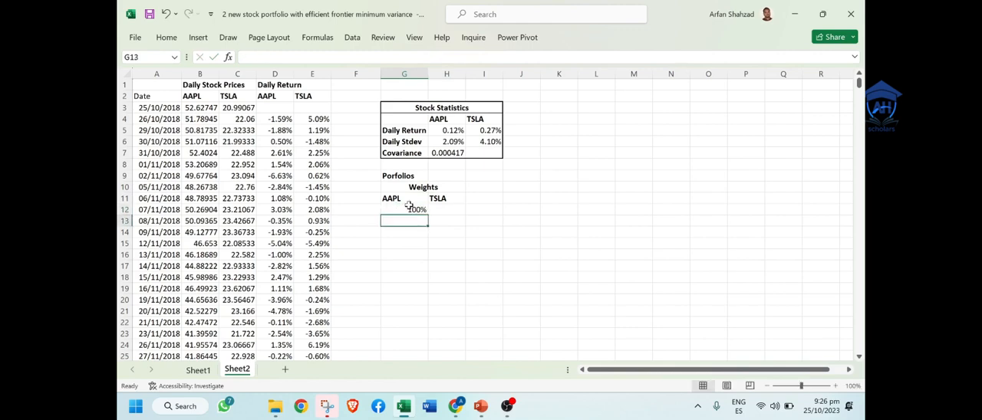
{"action": "left_click", "coordinate": [453, 211]}
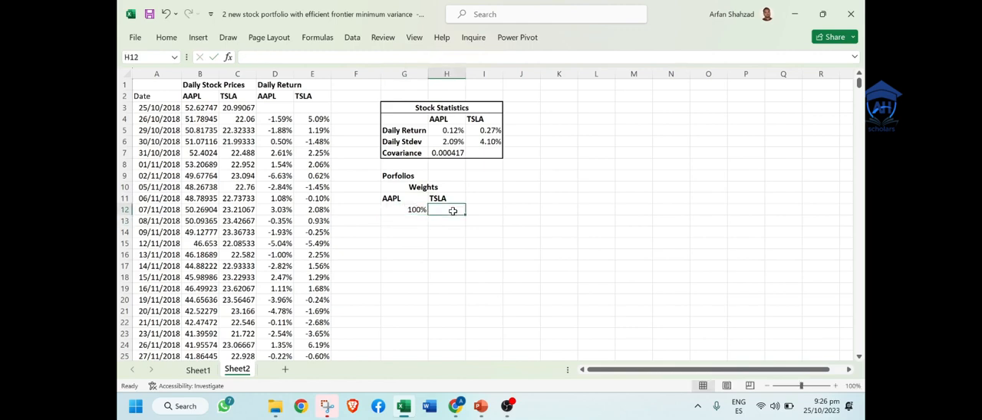
{"action": "type", "text": "0%"}
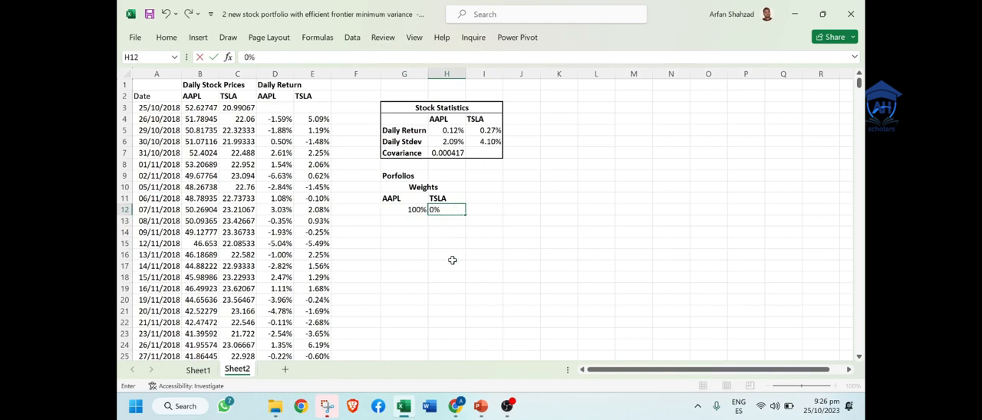
{"action": "left_click", "coordinate": [452, 262]}
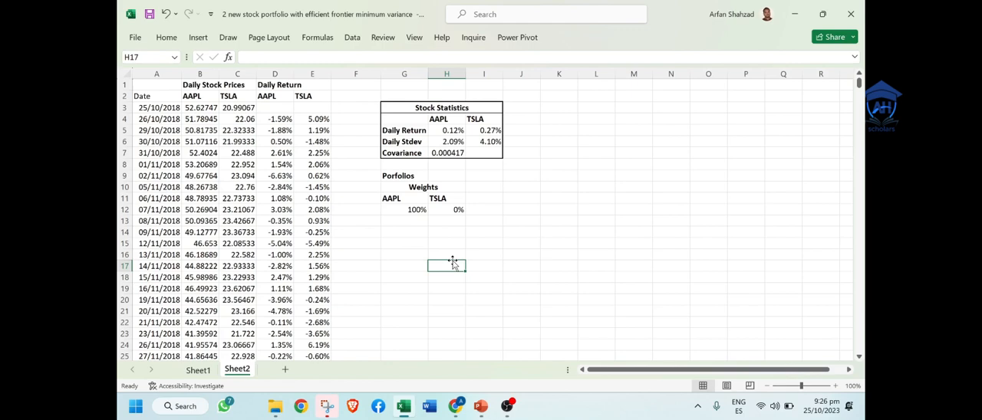
Step: Enter a formula in G13 that lowers the AAPL weight above it by 5% (=G12-5%)
{"action": "left_click", "coordinate": [404, 221]}
{"action": "type", "text": "="}
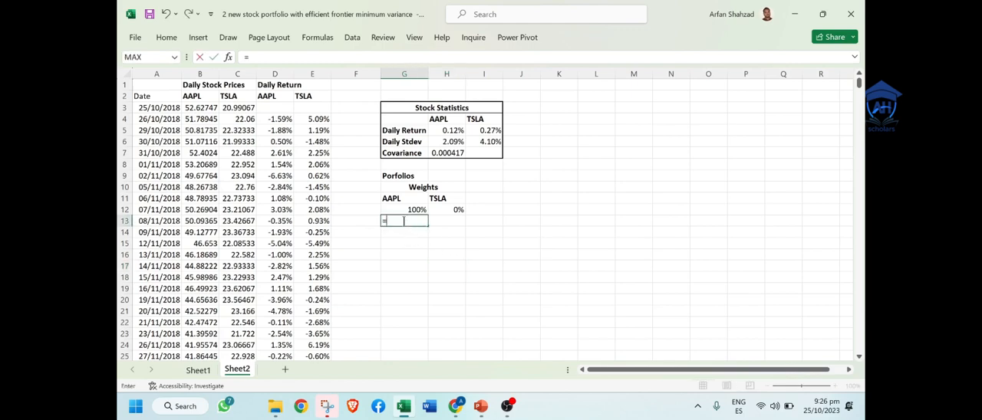
{"action": "left_click", "coordinate": [413, 209]}
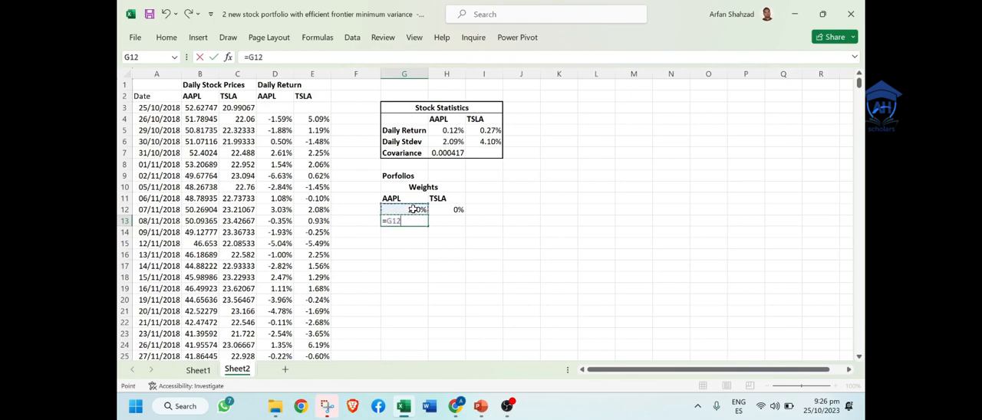
{"action": "type", "text": "-5%"}
{"action": "key", "text": "Return"}
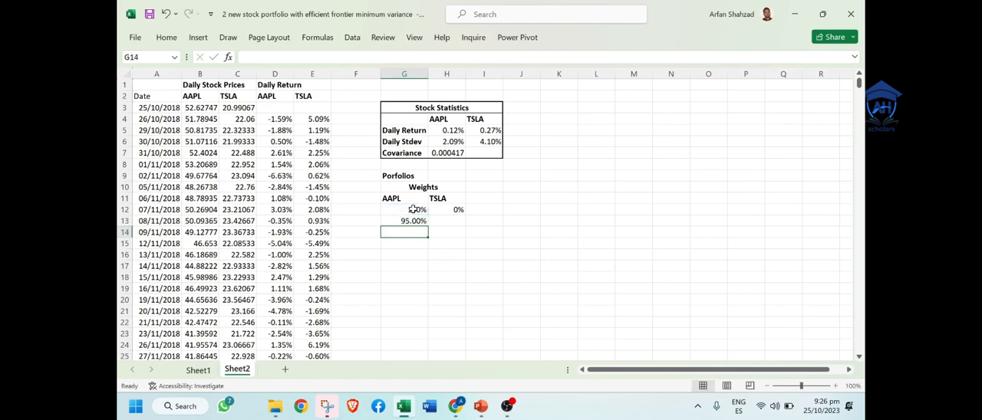
Step: Enter a formula in H13 that raises the TSLA weight above it by 5% (=H12+5%)
{"action": "left_click", "coordinate": [449, 222]}
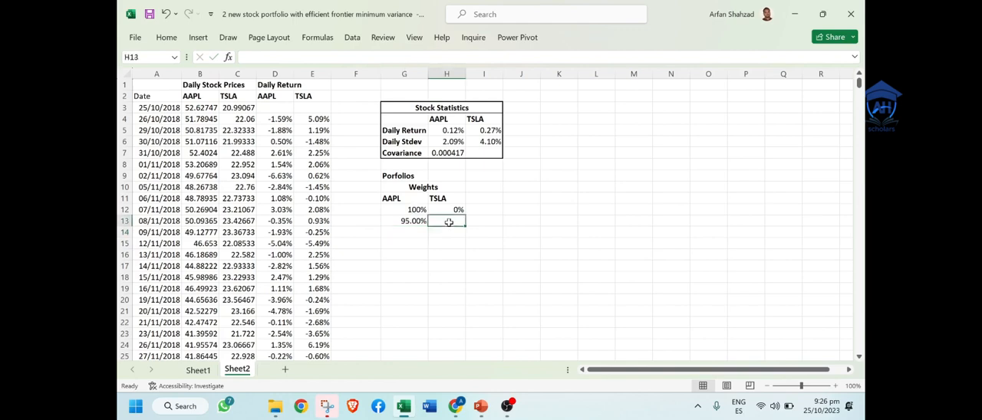
{"action": "type", "text": "="}
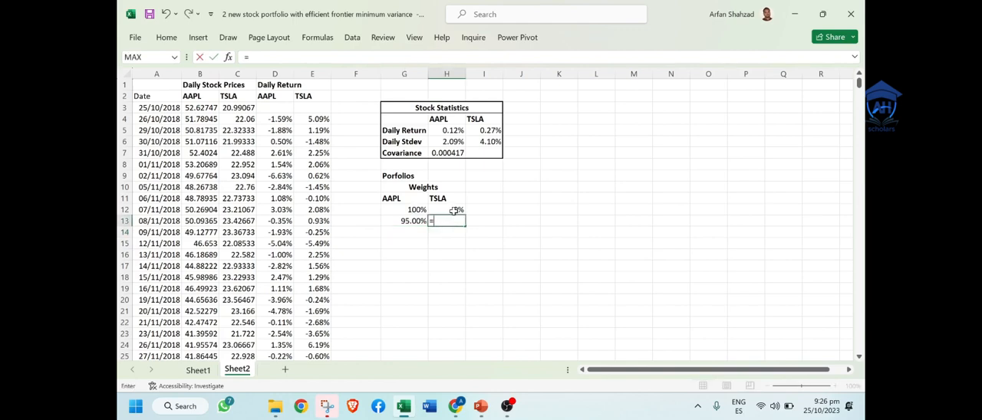
{"action": "left_click", "coordinate": [454, 210]}
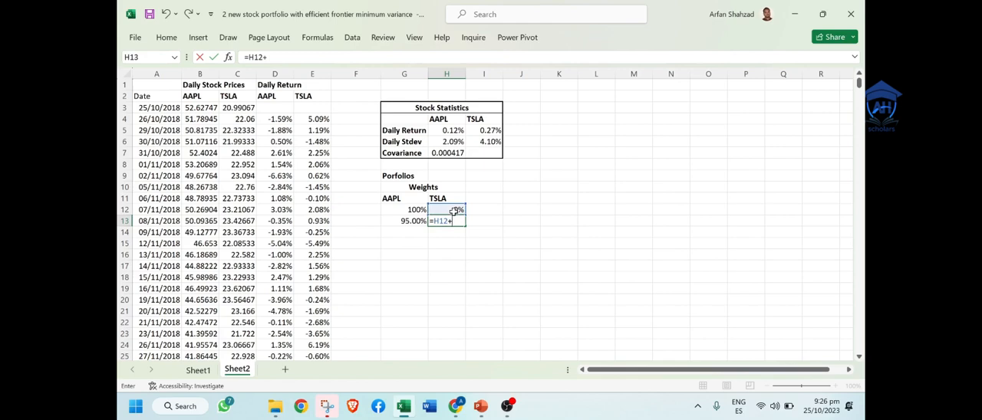
{"action": "type", "text": "5%"}
{"action": "key", "text": "Return"}
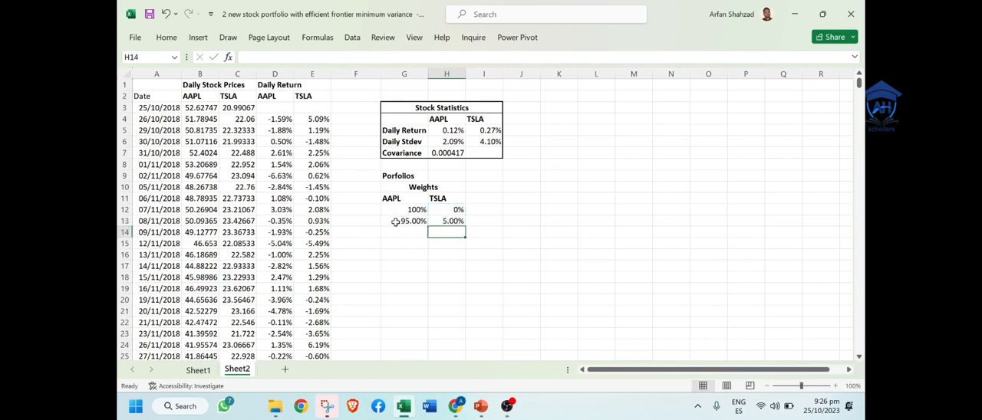
{"action": "left_click", "coordinate": [449, 223]}
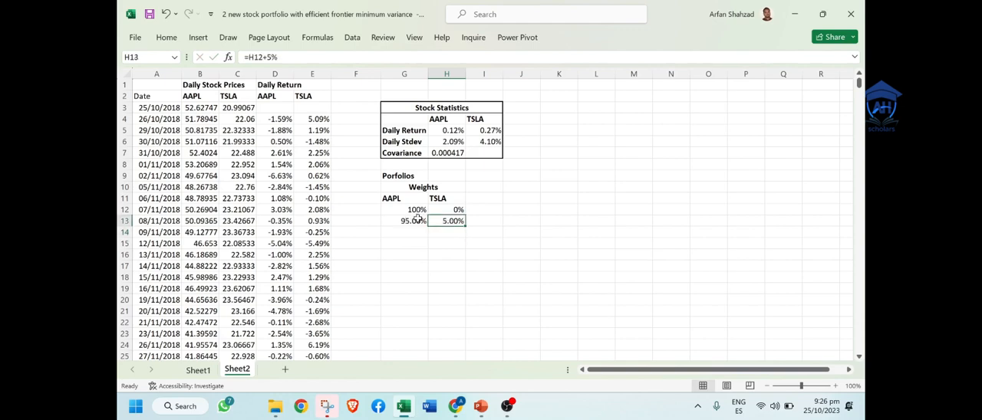
Step: Try to fill the AAPL weights down to G23 using G12:G13 as the pattern
{"action": "mouse_move", "coordinate": [418, 211]}
{"action": "left_mouse_down"}
{"action": "mouse_move", "coordinate": [430, 283]}
{"action": "mouse_move", "coordinate": [424, 340]}
{"action": "left_mouse_up"}
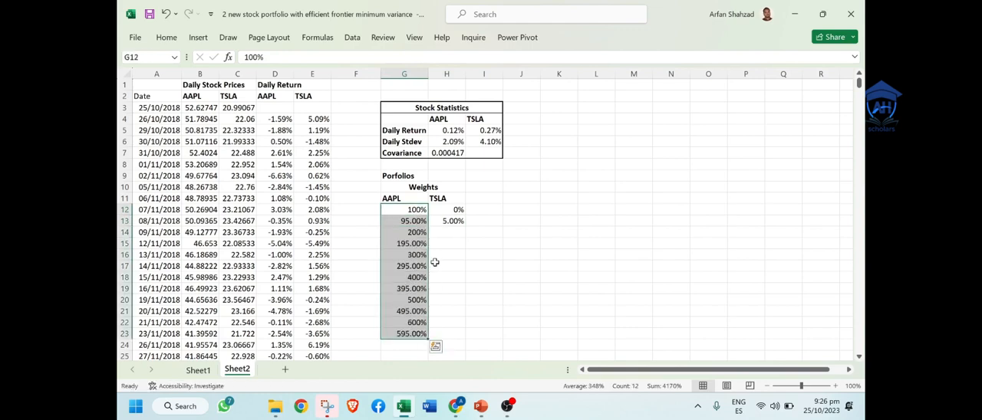
{"action": "left_click", "coordinate": [414, 223]}
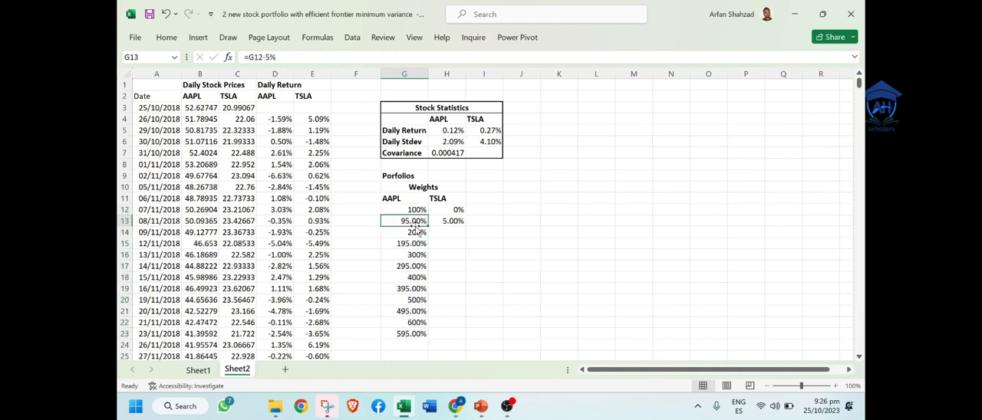
Step: Replace the AAPL weight in G14 with the formula =G13-5%
{"action": "left_click", "coordinate": [413, 233]}
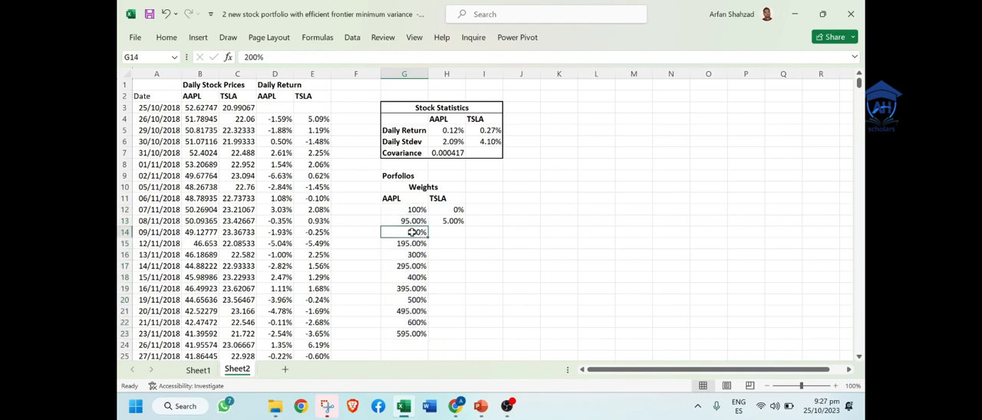
{"action": "type", "text": "="}
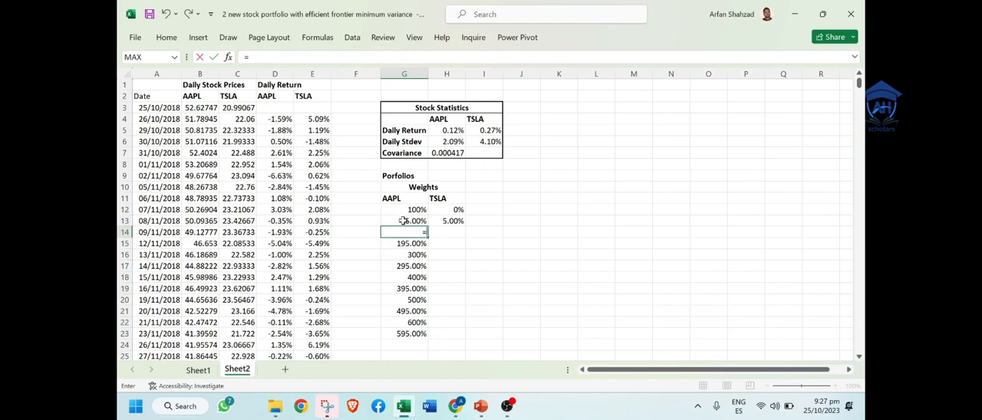
{"action": "left_click", "coordinate": [402, 221]}
{"action": "type", "text": "-"}
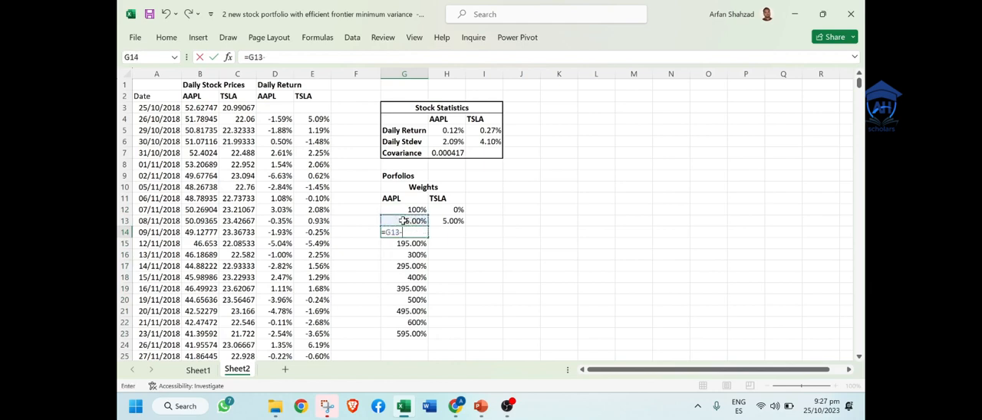
{"action": "type", "text": "%"}
{"action": "key", "text": "BackSpace"}
{"action": "type", "text": "5%"}
{"action": "key", "text": "Return"}
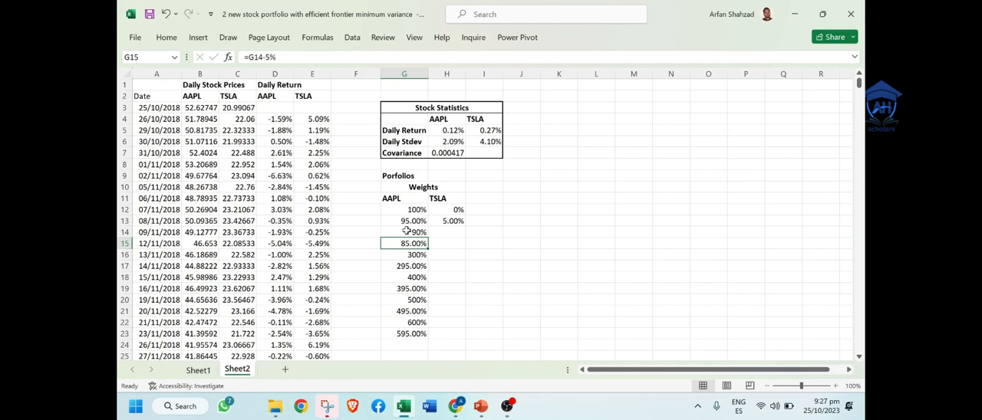
Step: Enter the formula =H13+5% for the TSLA weight in H14
{"action": "left_click", "coordinate": [456, 231]}
{"action": "type", "text": "="}
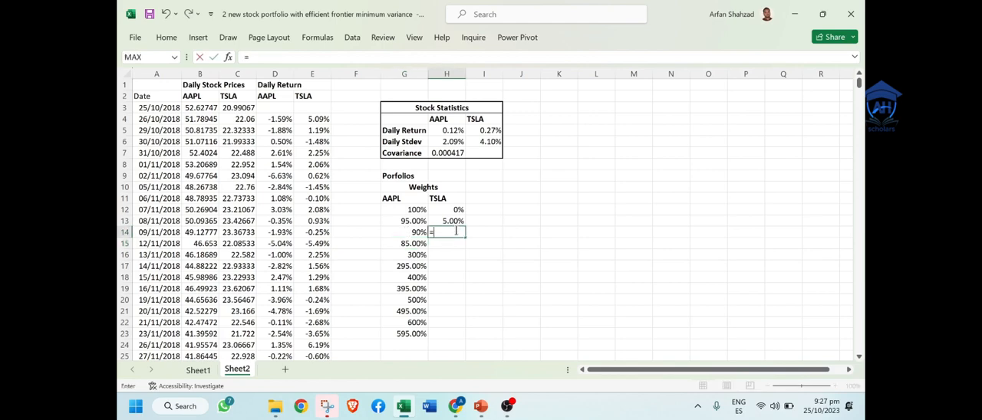
{"action": "left_click", "coordinate": [449, 221]}
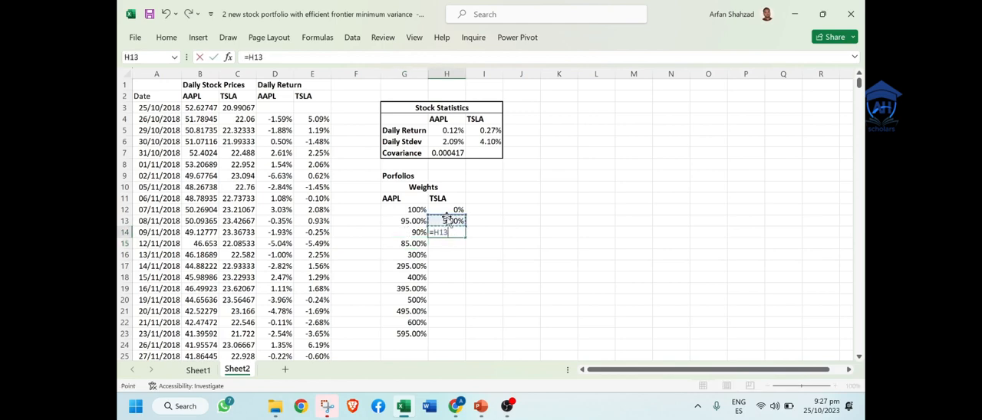
{"action": "type", "text": "*"}
{"action": "type", "text": "5%"}
{"action": "key", "text": "Return"}
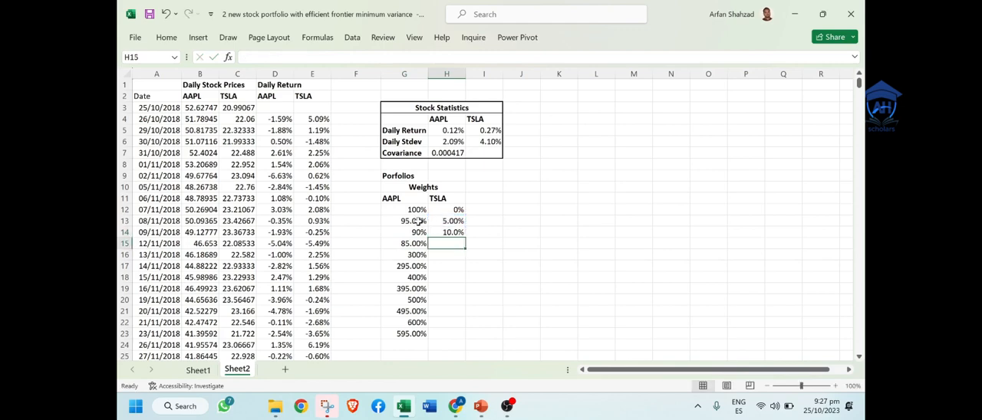
Step: Try to fill the AAPL weights down to G20 using G12:G14 as the pattern
{"action": "left_click_drag", "start_coordinate": [418, 209], "coordinate": [427, 308]}
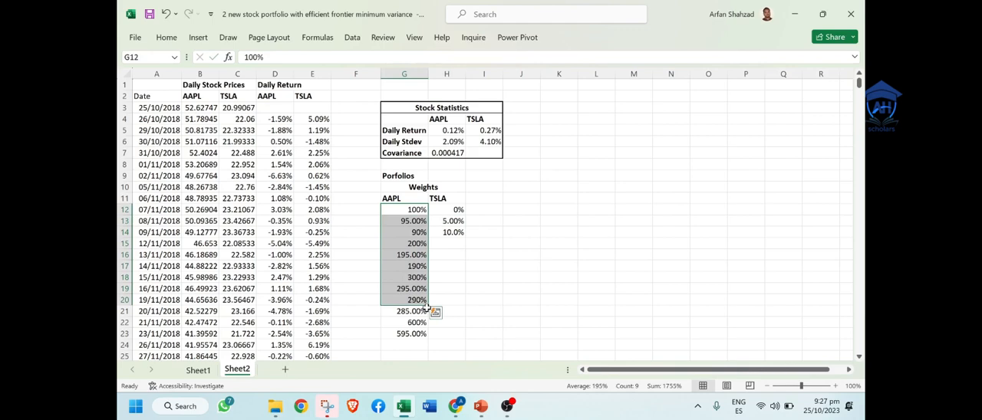
{"action": "left_click", "coordinate": [415, 242]}
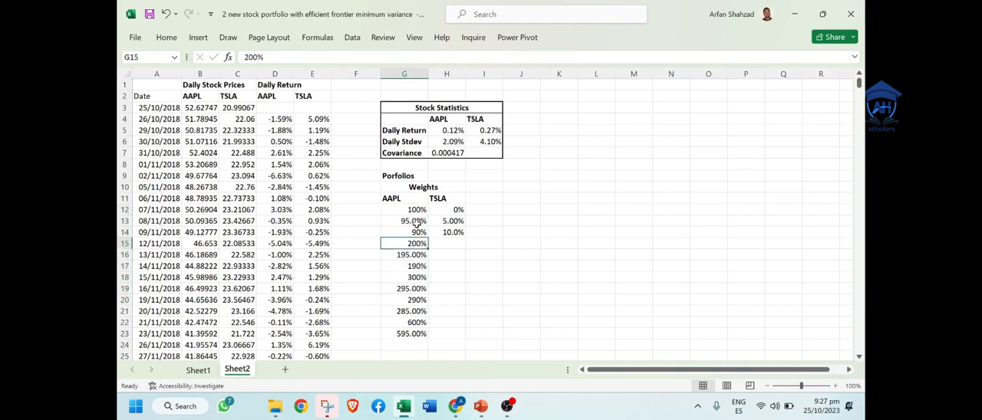
Step: Fill the AAPL formula from G13 and the TSLA formula from H13 down to row 32
{"action": "left_click_drag", "start_coordinate": [415, 222], "coordinate": [428, 346]}
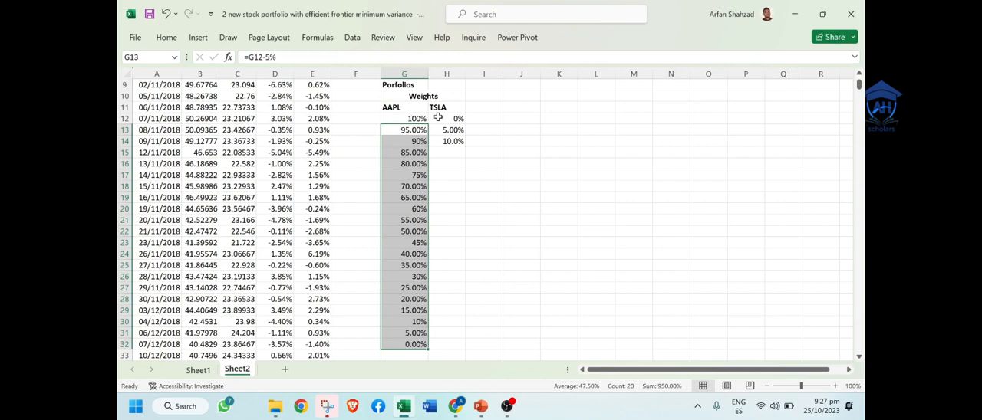
{"action": "left_click_drag", "start_coordinate": [453, 129], "coordinate": [472, 347]}
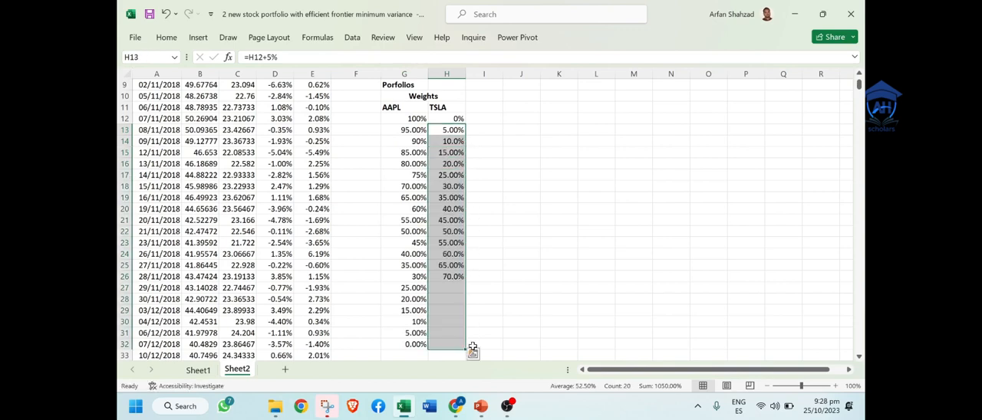
{"action": "left_click", "coordinate": [549, 242]}
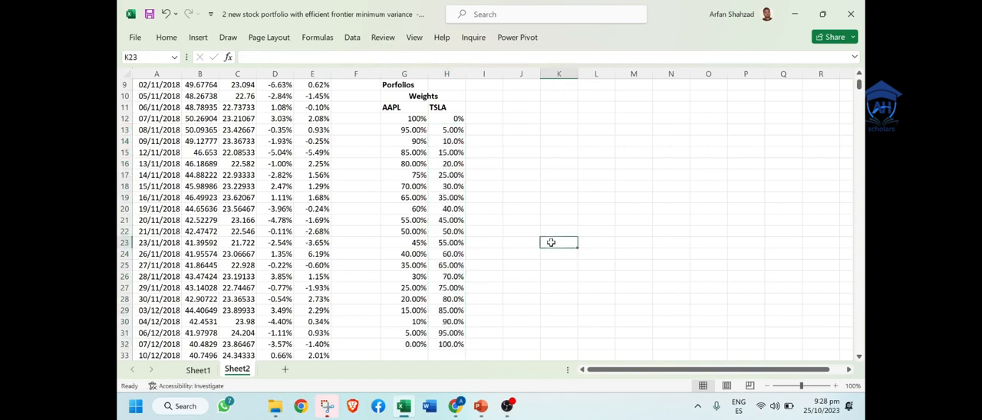
Step: Make the equal-weight row G22:H22 and the last weights row G32:H32 bold
{"action": "left_click", "coordinate": [420, 232]}
{"action": "left_click_drag", "start_coordinate": [420, 231], "coordinate": [432, 234]}
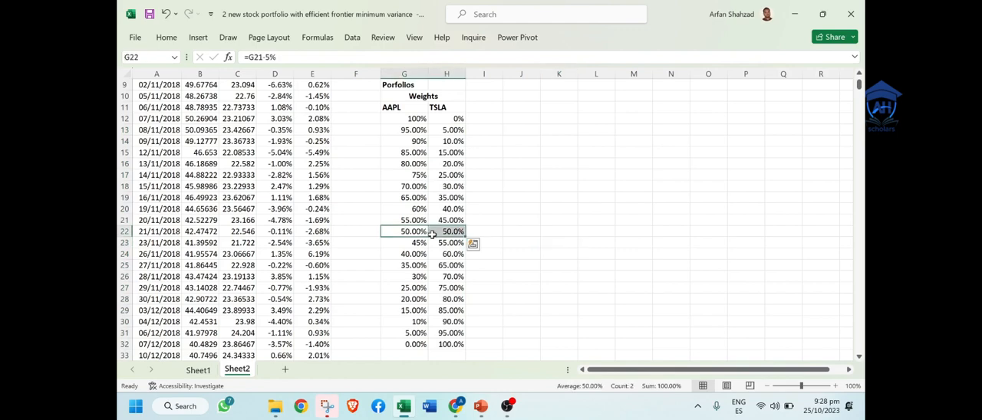
{"action": "key", "text": "ctrl+b"}
{"action": "left_click", "coordinate": [559, 209]}
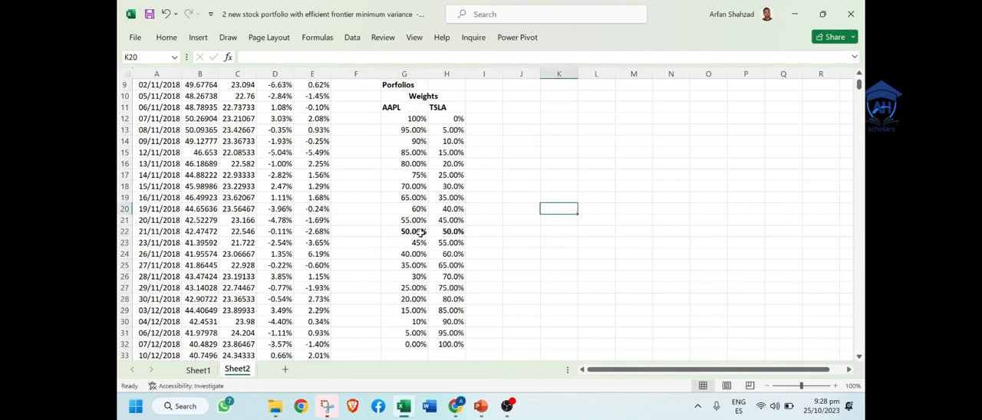
{"action": "left_click_drag", "start_coordinate": [441, 232], "coordinate": [407, 233]}
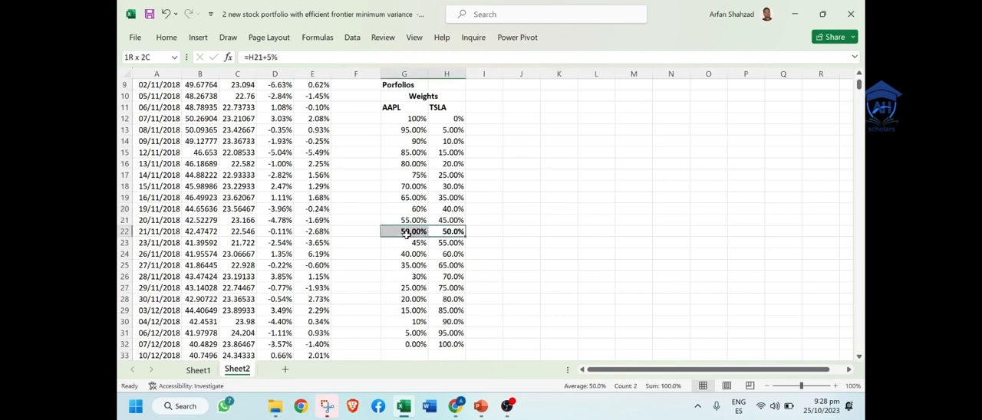
{"action": "left_click_drag", "start_coordinate": [449, 344], "coordinate": [418, 346]}
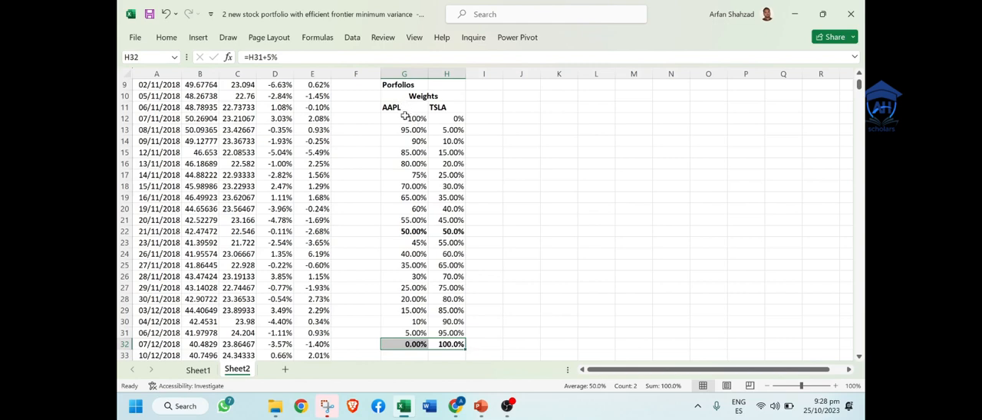
Step: Display all portfolio weights in G12:H32 as percentages with two decimal places
{"action": "left_click_drag", "start_coordinate": [406, 118], "coordinate": [438, 341]}
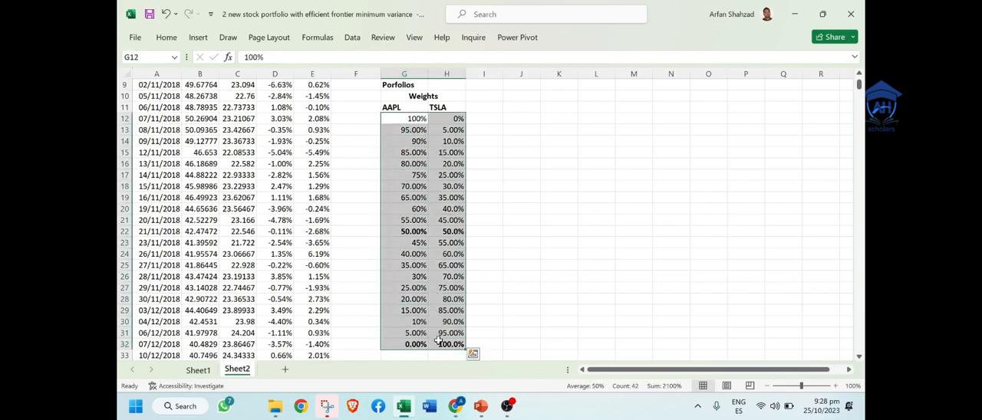
{"action": "left_click", "coordinate": [159, 34]}
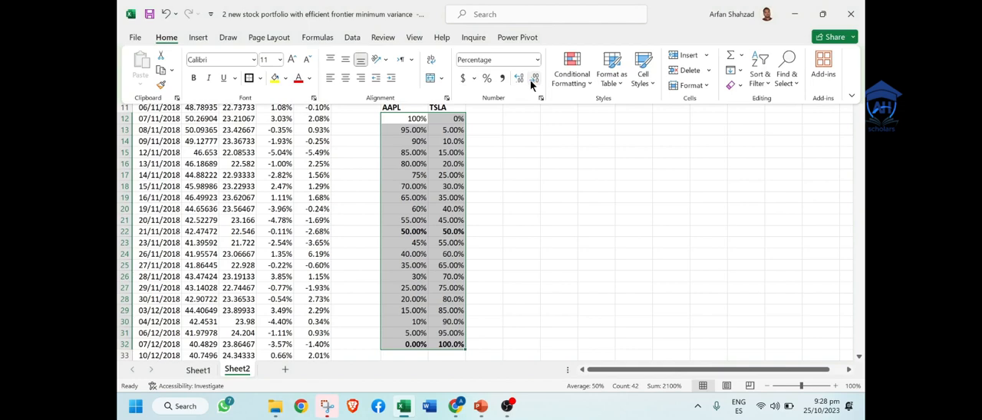
{"action": "left_click", "coordinate": [519, 79]}
{"action": "left_click", "coordinate": [519, 79]}
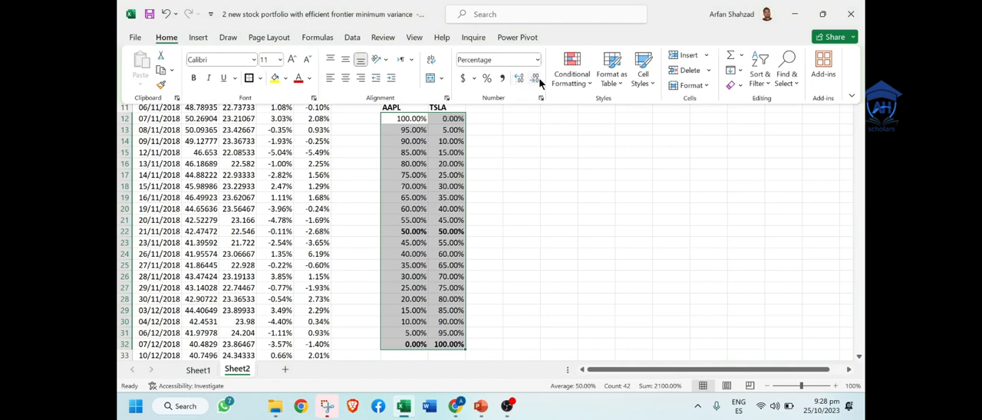
Step: Show the portfolio weights in G12:H32 as percentages without decimals and center them in their cells
{"action": "left_click", "coordinate": [537, 81]}
{"action": "left_click", "coordinate": [537, 80]}
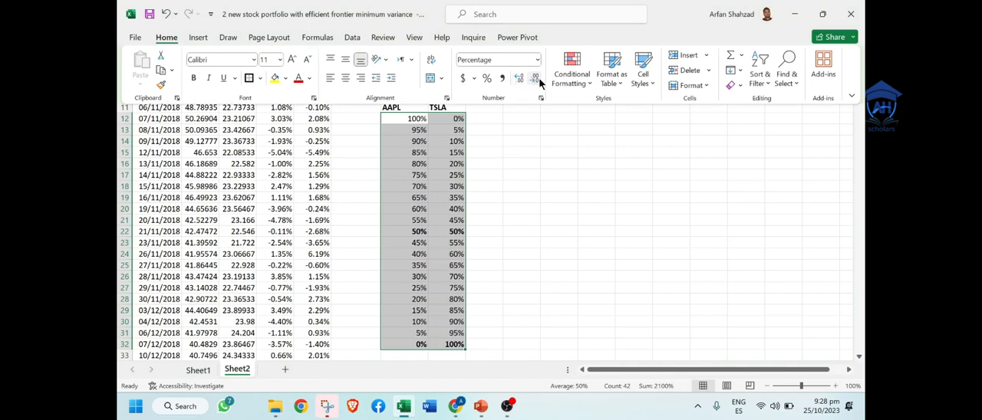
{"action": "left_click", "coordinate": [347, 82]}
{"action": "key", "text": "ctrl+F1"}
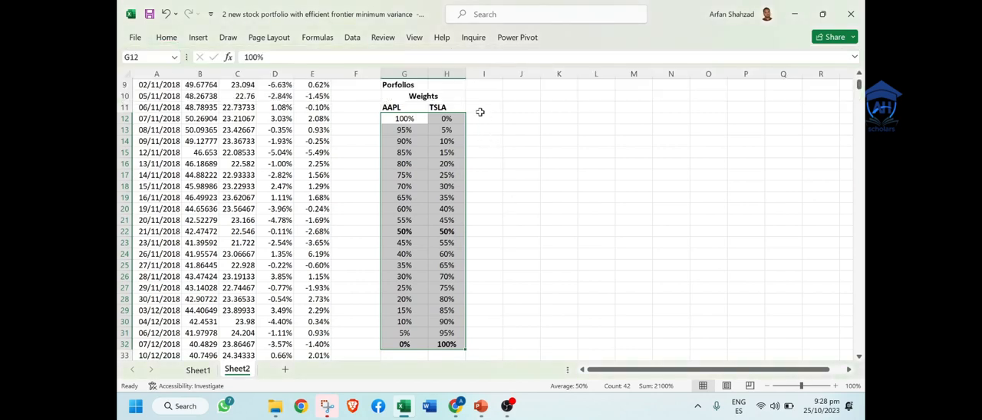
Step: Add the bold column headings Stdev in I11 and Return in J11 beside the weights
{"action": "left_click", "coordinate": [484, 107]}
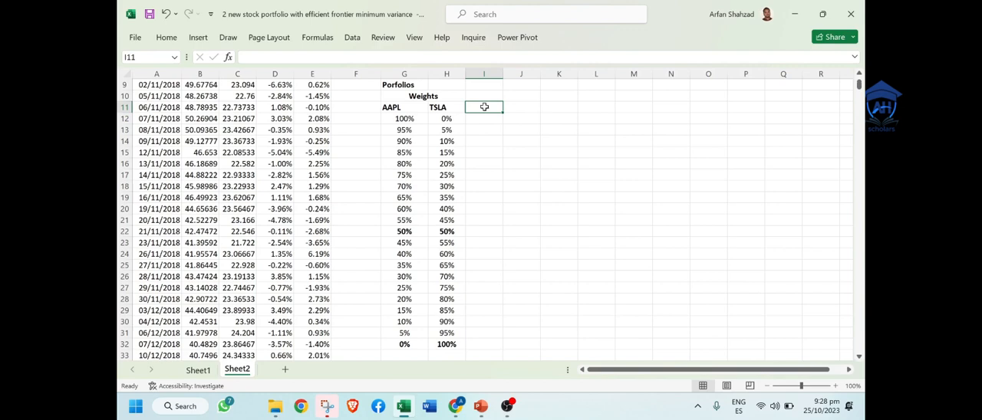
{"action": "left_click", "coordinate": [405, 85]}
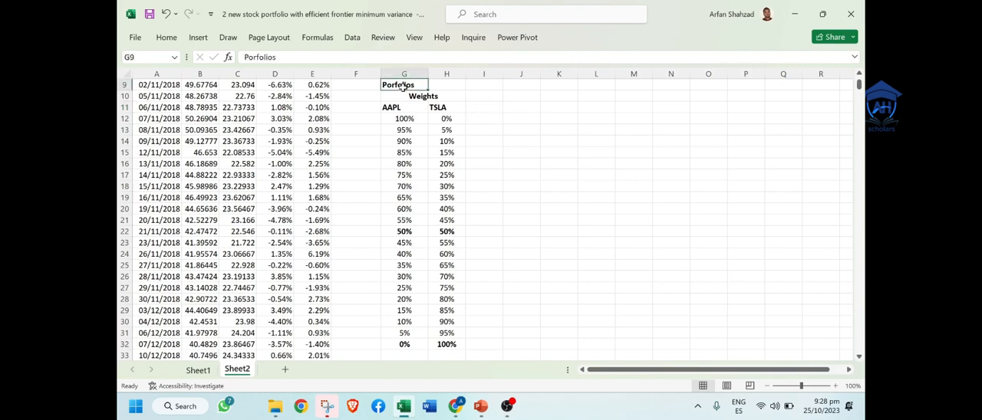
{"action": "left_click", "coordinate": [488, 107]}
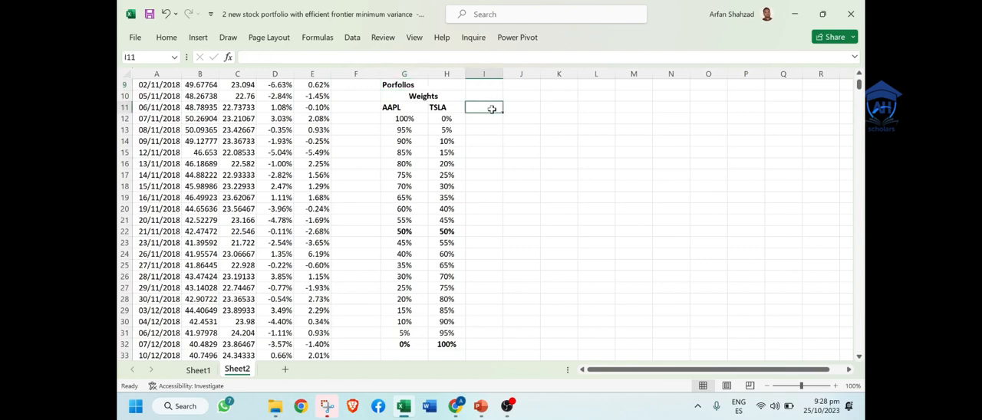
{"action": "type", "text": "Stdev"}
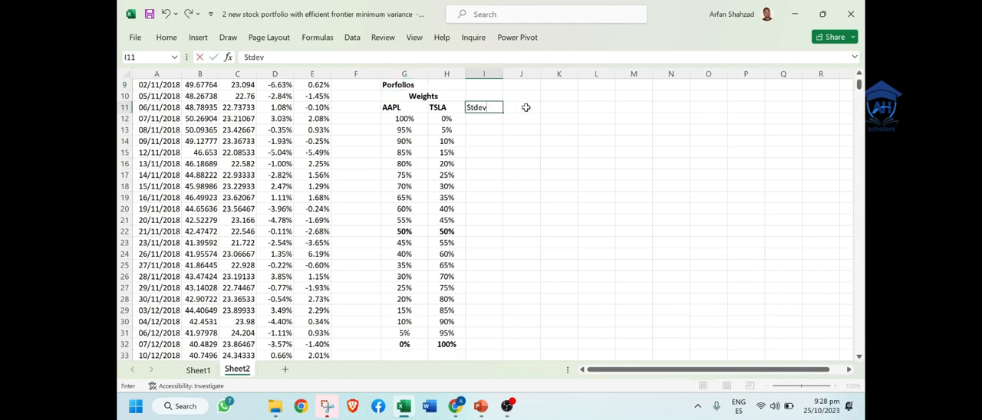
{"action": "left_click", "coordinate": [526, 107]}
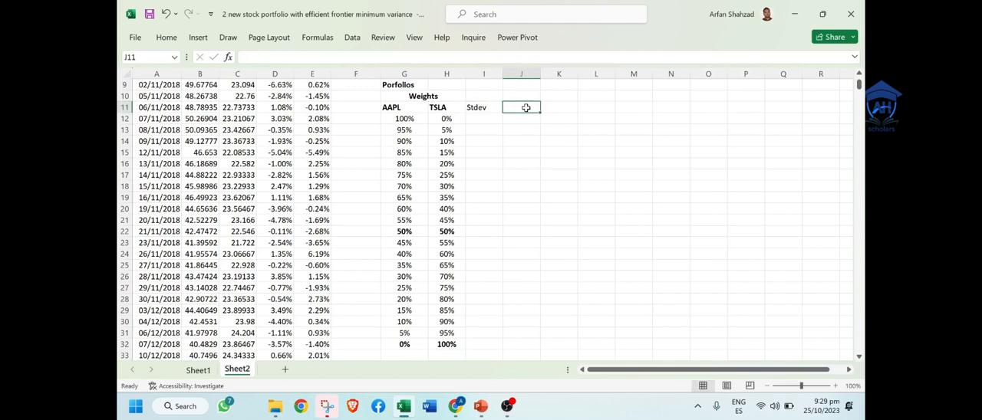
{"action": "type", "text": "Return"}
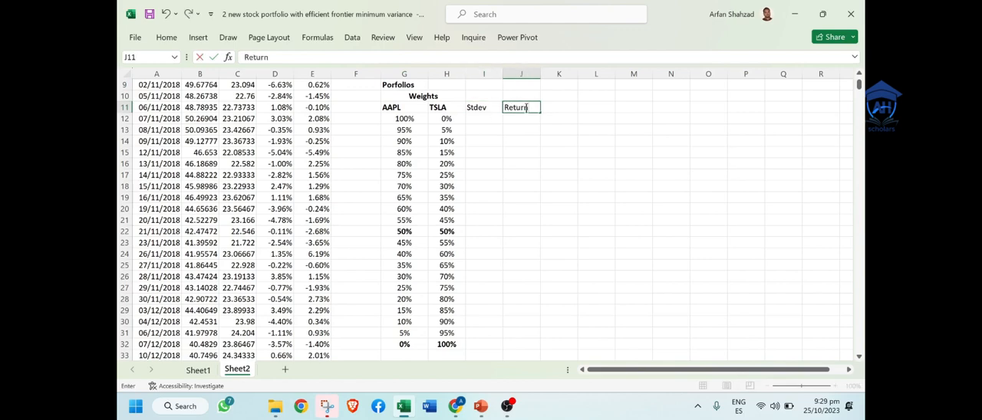
{"action": "key", "text": "Return"}
{"action": "left_click_drag", "start_coordinate": [521, 107], "coordinate": [479, 108]}
{"action": "key", "text": "ctrl+b"}
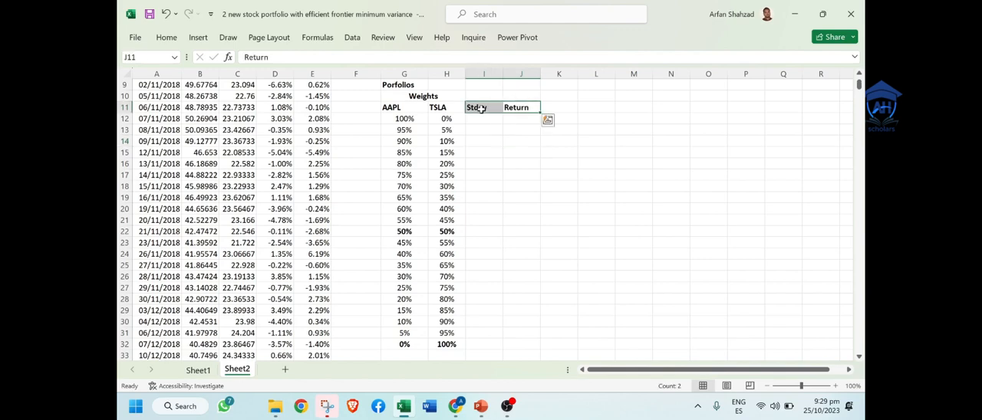
Step: Copy the Porfolios heading from G9 into I10 above the Stdev column
{"action": "left_click", "coordinate": [387, 86]}
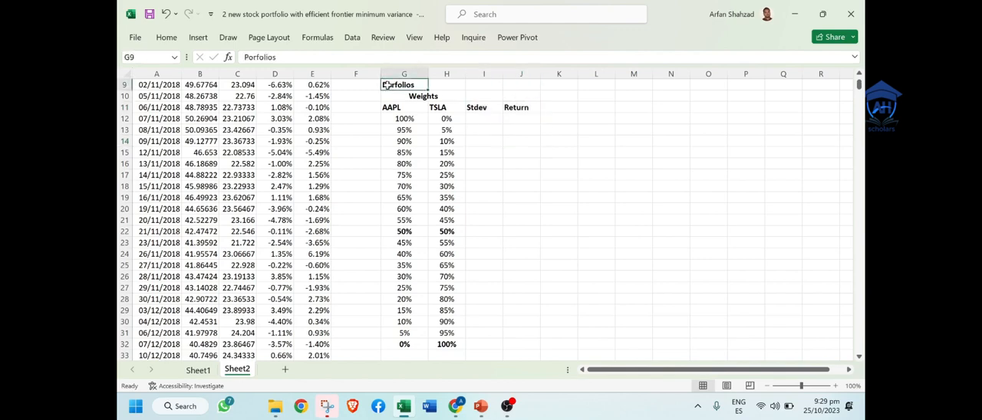
{"action": "key", "text": "ctrl+c"}
{"action": "left_click", "coordinate": [496, 94]}
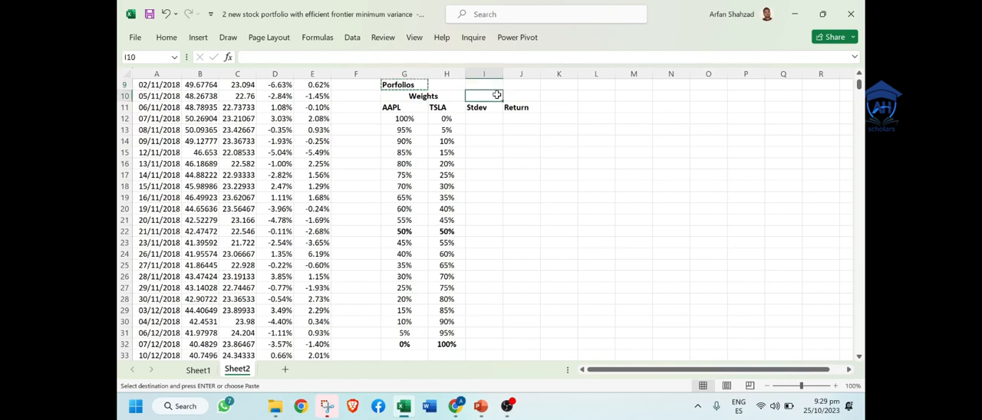
{"action": "key", "text": "ctrl+v"}
Step: Center the Porfolios heading across I10:J10 using the Center Across Selection alignment
{"action": "left_click_drag", "start_coordinate": [496, 94], "coordinate": [514, 97]}
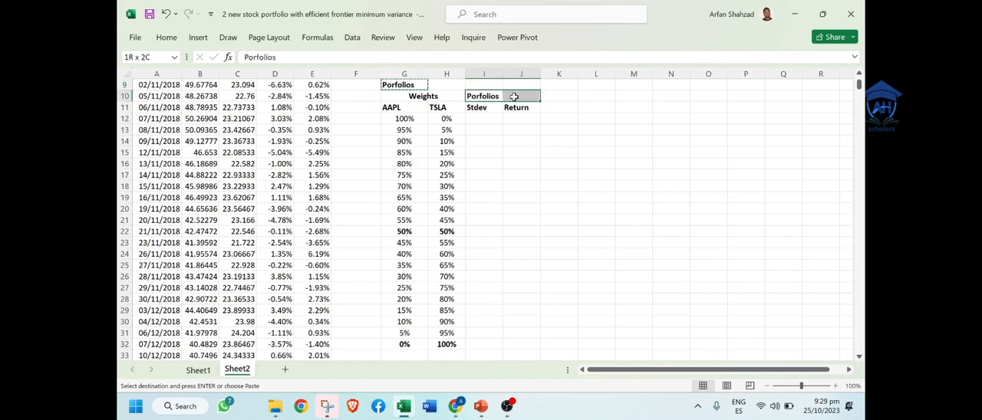
{"action": "right_click", "coordinate": [514, 96]}
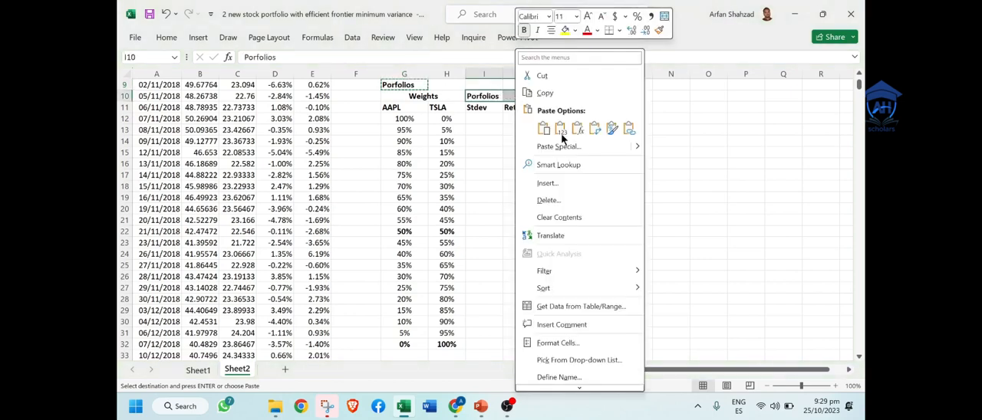
{"action": "left_click", "coordinate": [597, 343]}
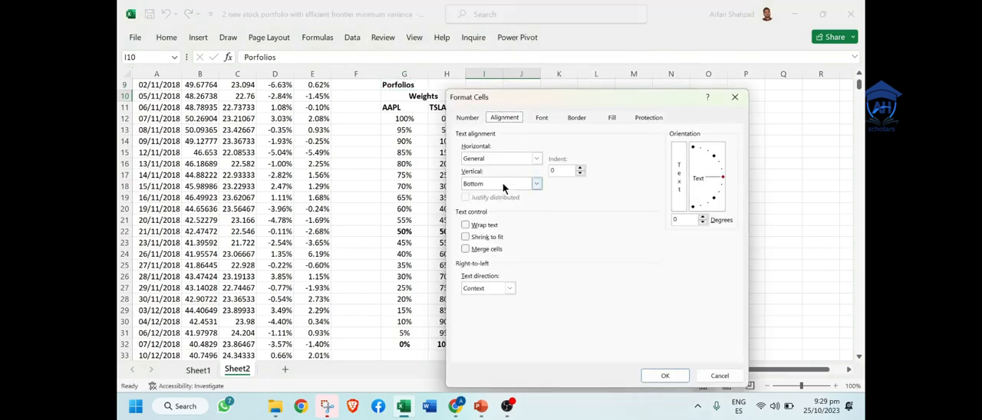
{"action": "left_click", "coordinate": [522, 159]}
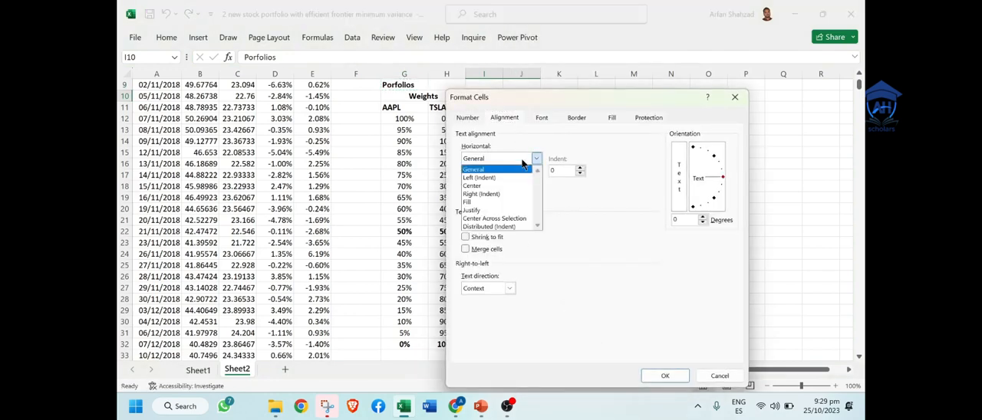
{"action": "left_click", "coordinate": [506, 220]}
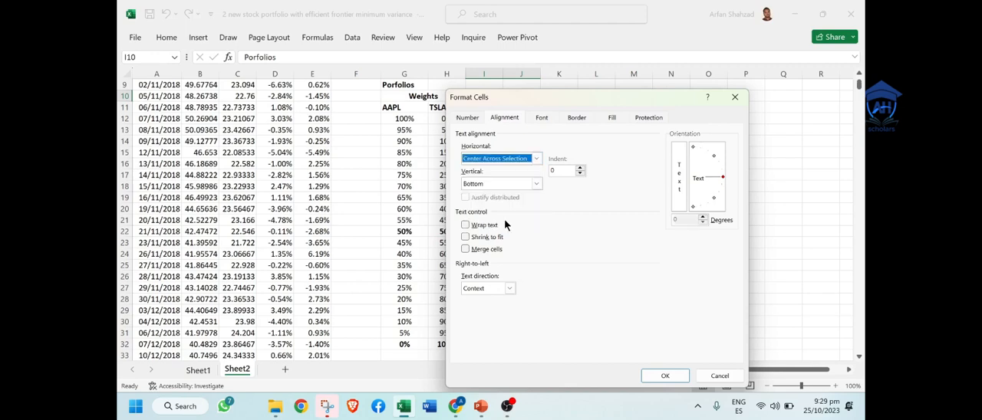
{"action": "left_click", "coordinate": [666, 376]}
{"action": "left_click", "coordinate": [527, 218]}
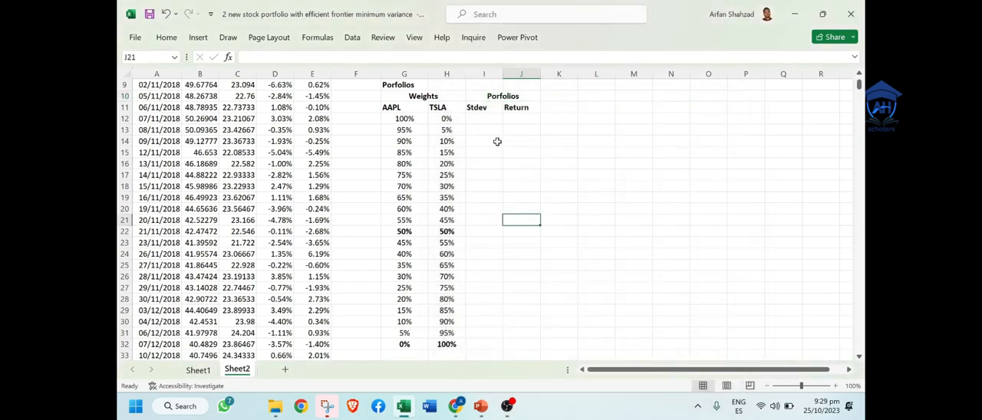
Step: Enter the AAPL part of the portfolio return in J12 as =(G12*$H$5), with the daily return reference absolute
{"action": "left_click", "coordinate": [495, 139]}
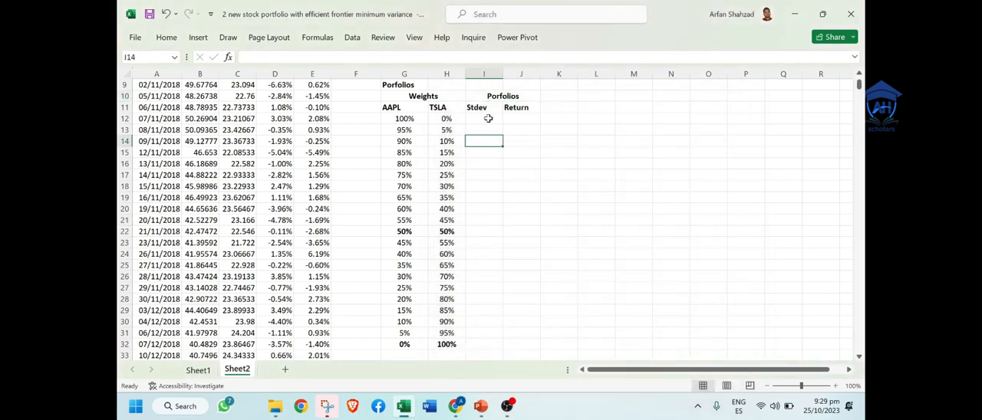
{"action": "left_click", "coordinate": [527, 119]}
{"action": "key", "text": "Up"}
{"action": "key", "text": "Up"}
{"action": "key", "text": "Up"}
{"action": "key", "text": "Up"}
{"action": "key", "text": "Up"}
{"action": "key", "text": "Up"}
{"action": "key", "text": "Up"}
{"action": "key", "text": "Up"}
{"action": "key", "text": "Up"}
{"action": "key", "text": "Up"}
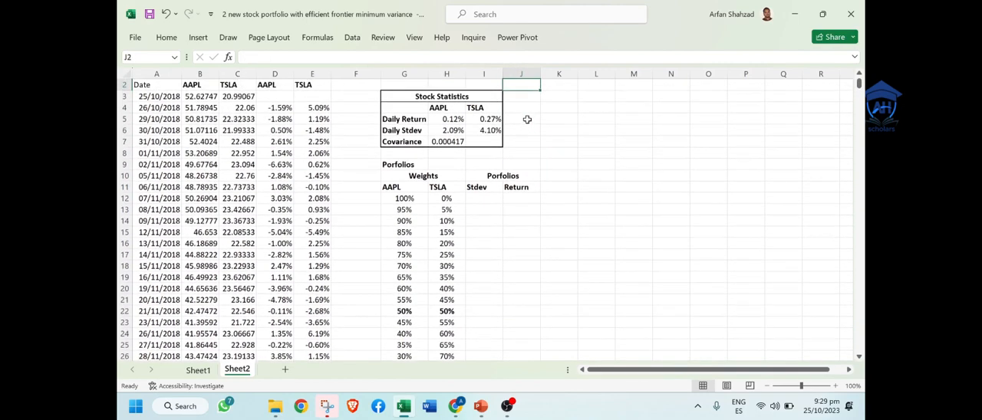
{"action": "left_click", "coordinate": [525, 200]}
{"action": "type", "text": "="}
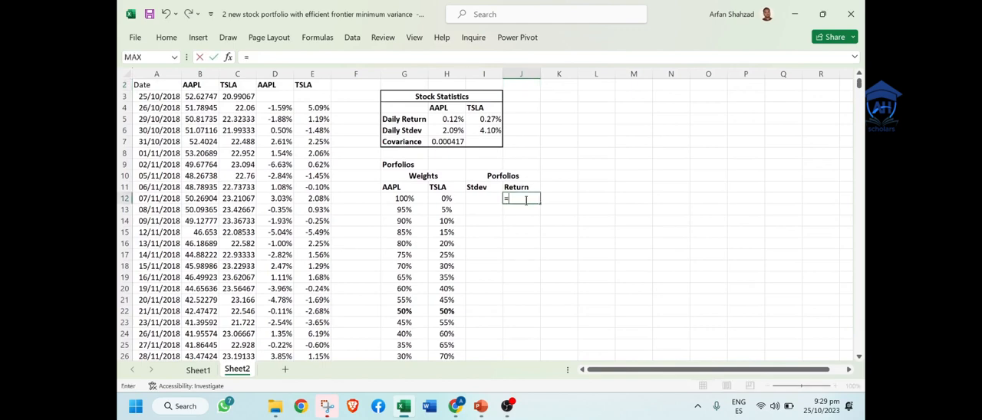
{"action": "type", "text": "("}
{"action": "left_click", "coordinate": [395, 198]}
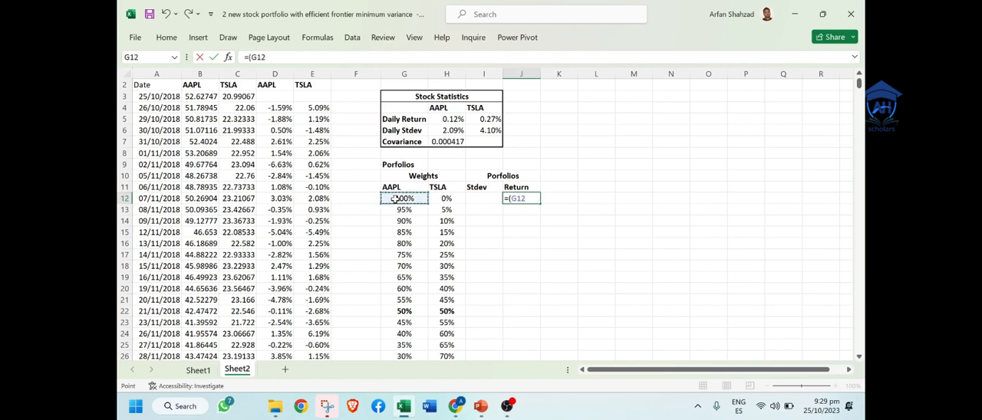
{"action": "key", "text": "BackSpace"}
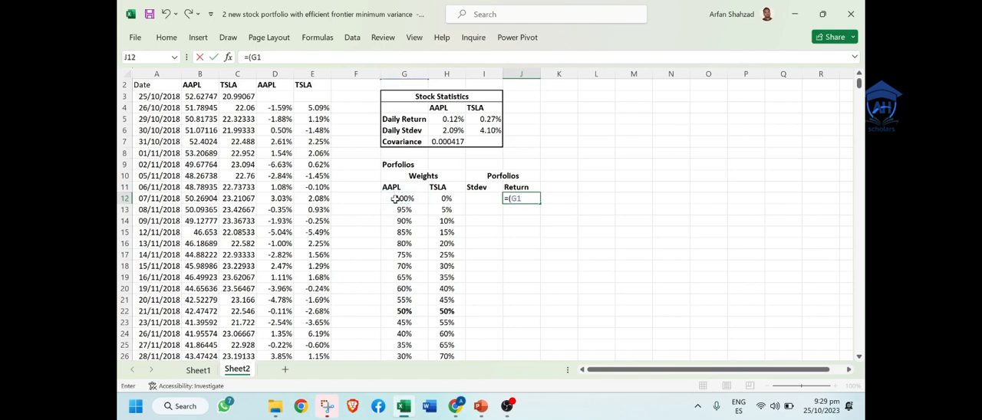
{"action": "type", "text": "2"}
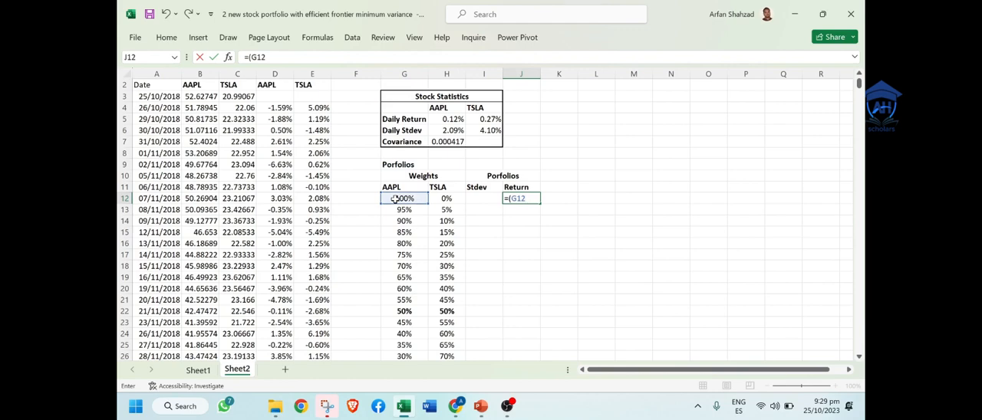
{"action": "type", "text": "*"}
{"action": "left_click", "coordinate": [451, 120]}
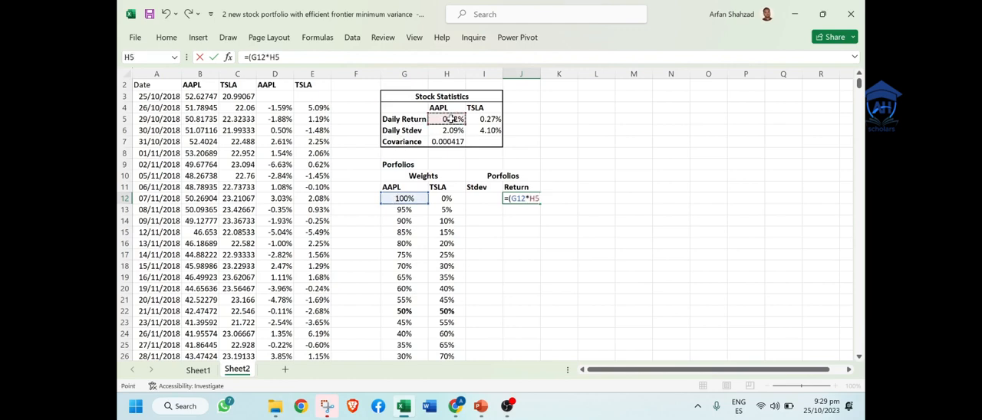
{"action": "type", "text": ")"}
{"action": "left_click_drag", "start_coordinate": [531, 199], "coordinate": [539, 201]}
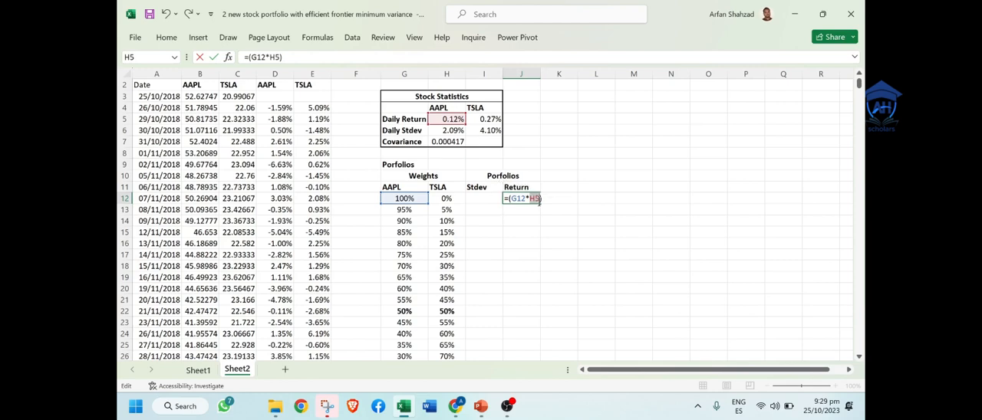
{"action": "key", "text": "F4"}
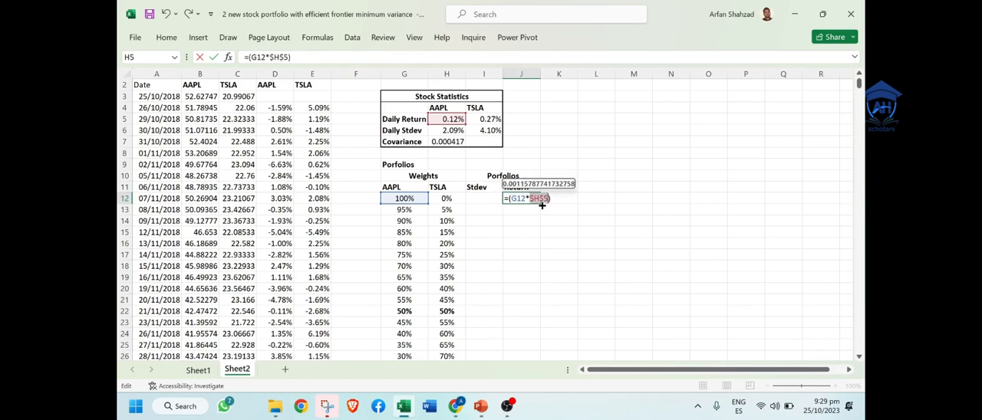
{"action": "key", "text": "Return"}
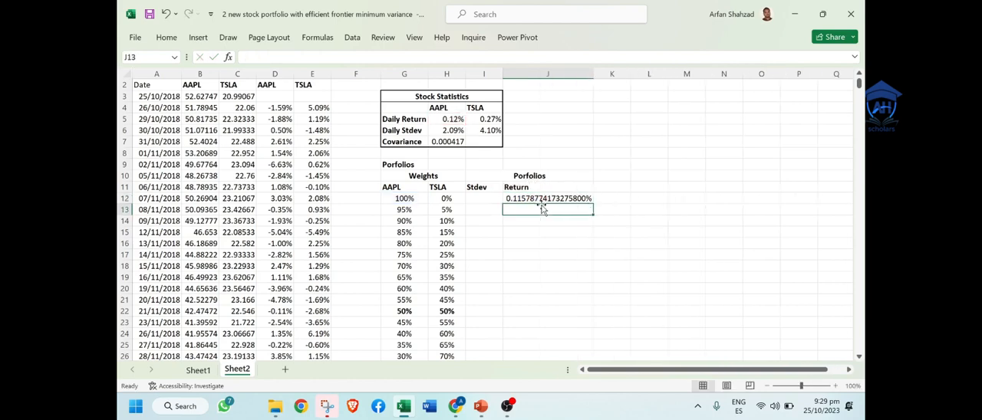
Step: Extend the J12 return formula with the TSLA part so it reads =(G12*$H$5)+(H12*$I$5)
{"action": "double_click", "coordinate": [553, 198]}
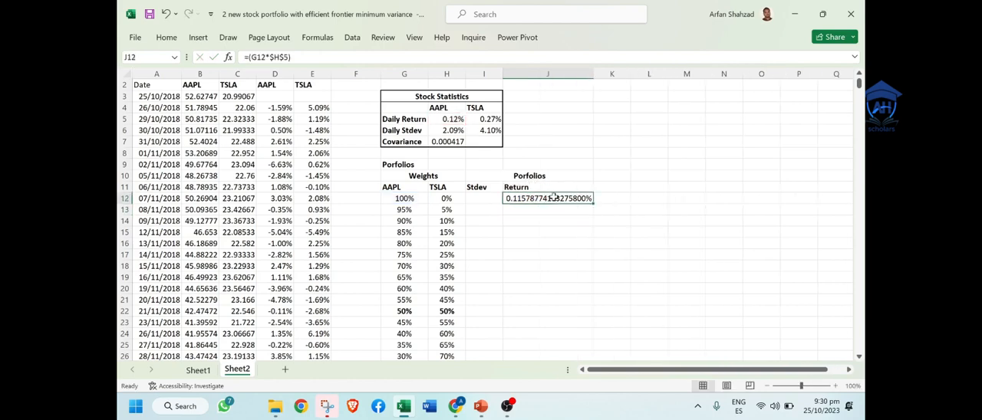
{"action": "type", "text": "+"}
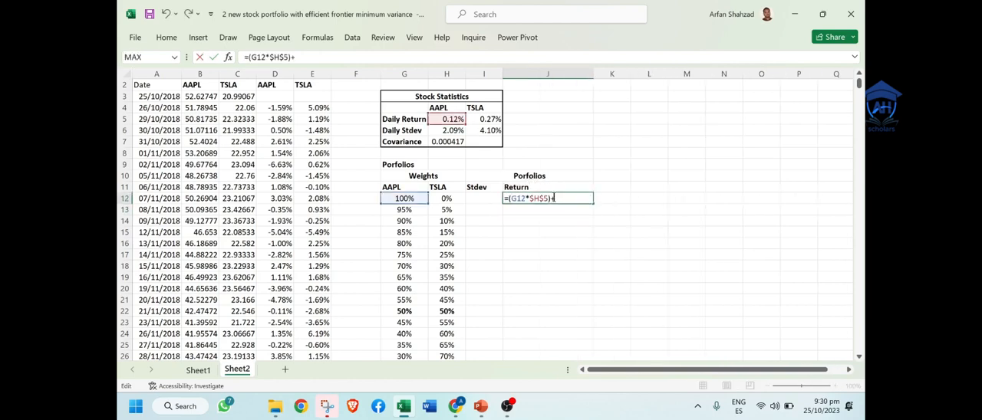
{"action": "type", "text": "("}
{"action": "left_click", "coordinate": [445, 197]}
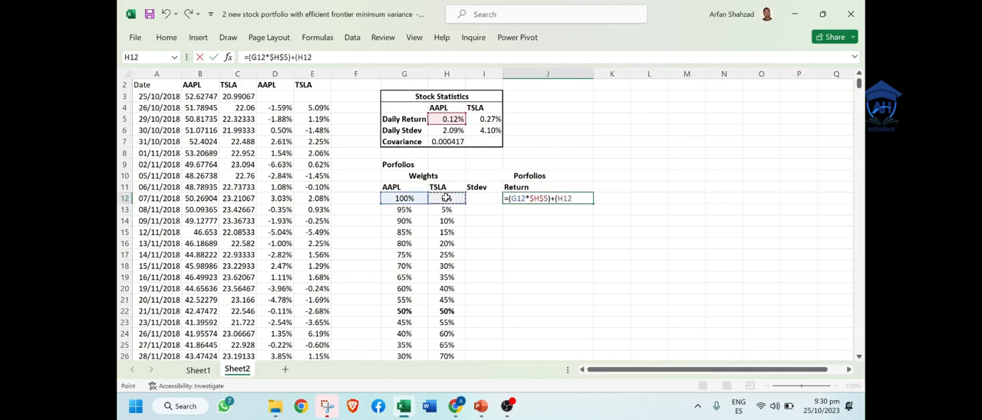
{"action": "type", "text": "*"}
{"action": "left_click", "coordinate": [482, 118]}
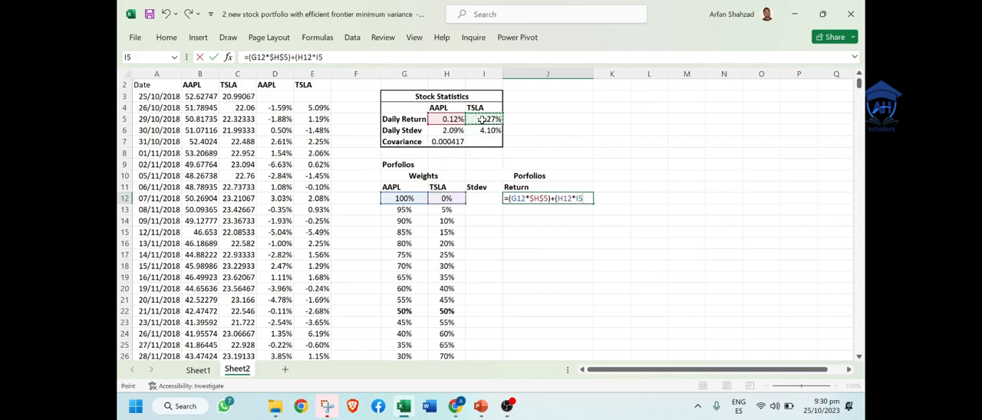
{"action": "key", "text": "F4"}
{"action": "type", "text": ")"}
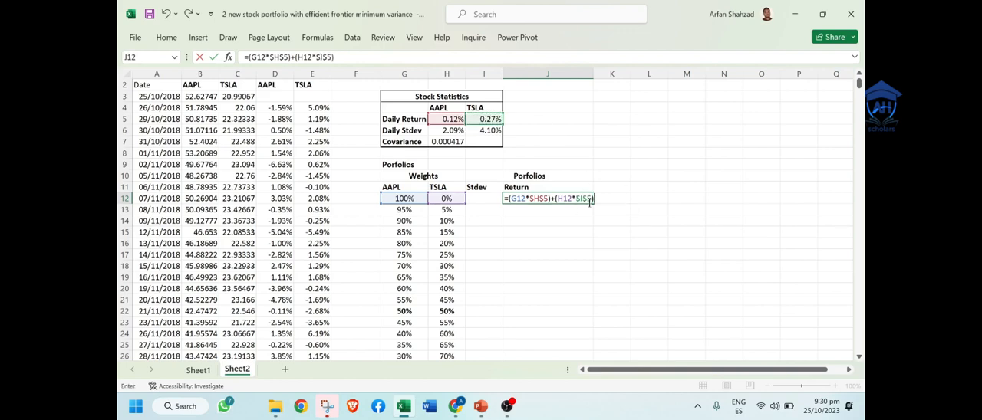
{"action": "key", "text": "Return"}
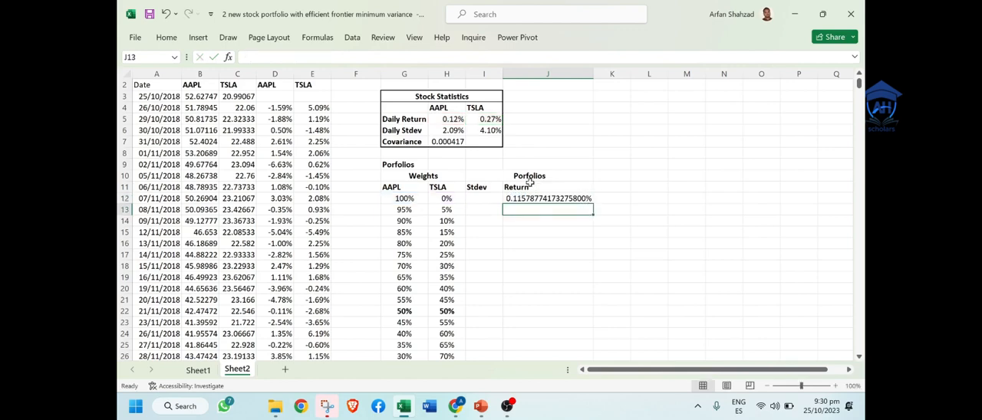
Step: Format the portfolio return in J12 as a percentage with two decimal places
{"action": "left_click", "coordinate": [537, 198]}
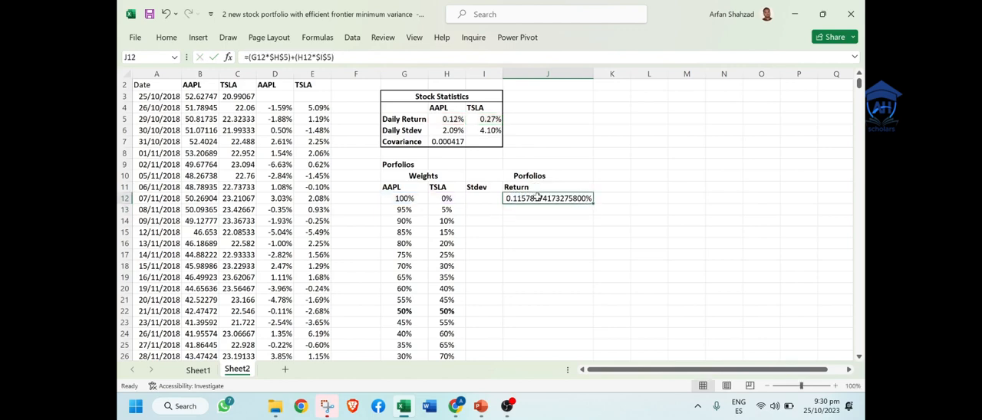
{"action": "left_click", "coordinate": [158, 39]}
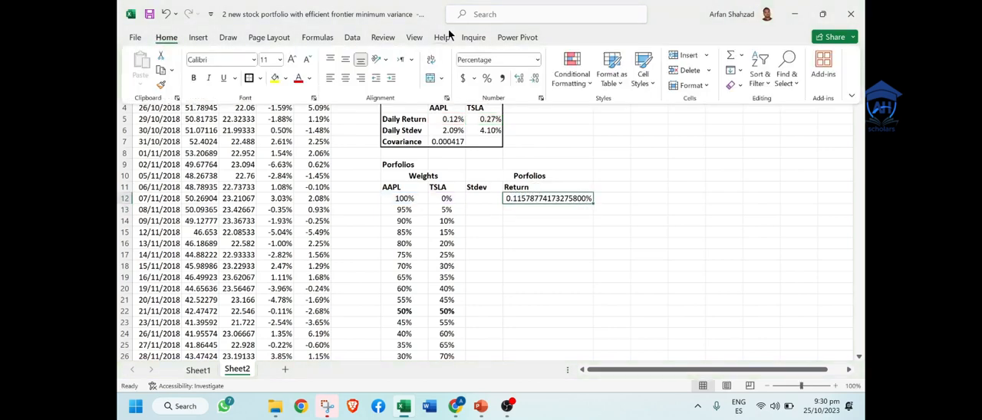
{"action": "left_click", "coordinate": [487, 79]}
{"action": "double_click", "coordinate": [520, 79]}
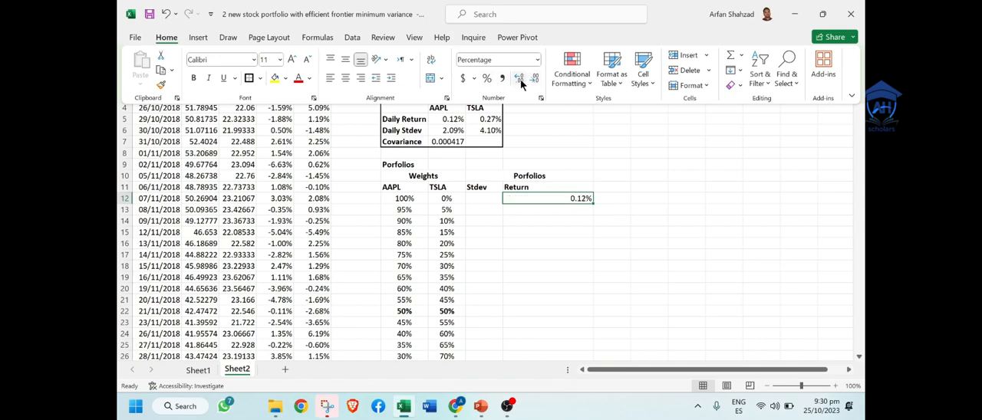
{"action": "left_click", "coordinate": [554, 132]}
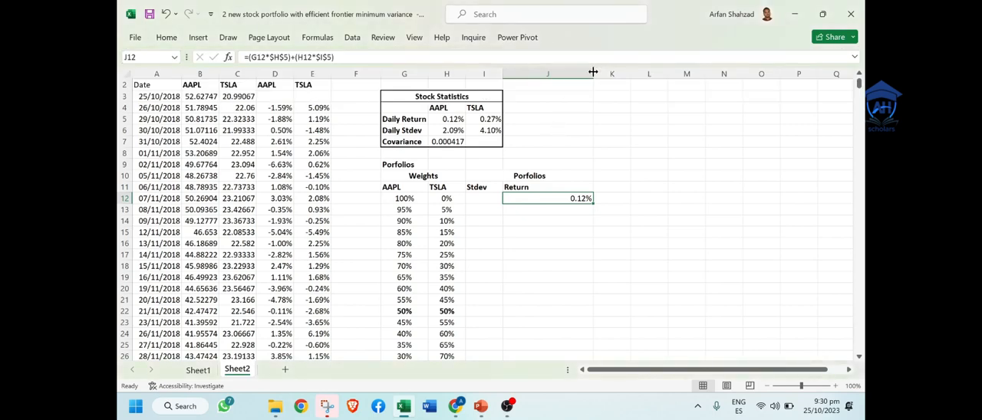
Step: Narrow column J to fit its values and fill the J12 return formula down to J32
{"action": "left_click_drag", "start_coordinate": [581, 73], "coordinate": [548, 73]}
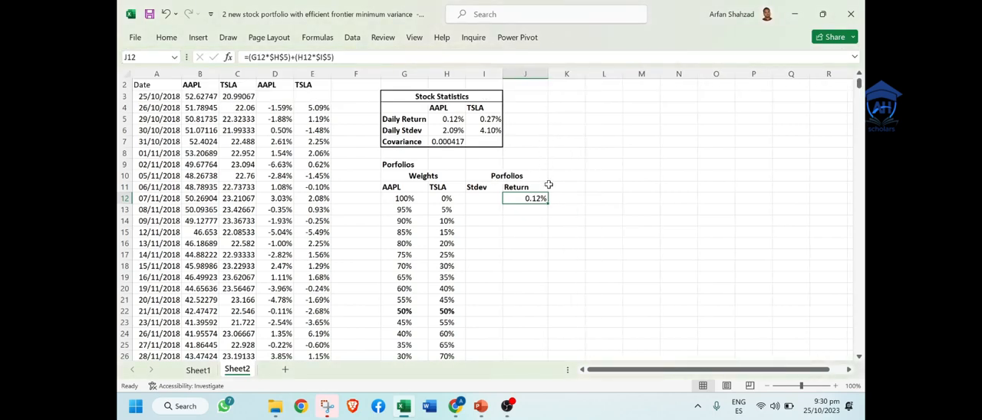
{"action": "double_click", "coordinate": [548, 203]}
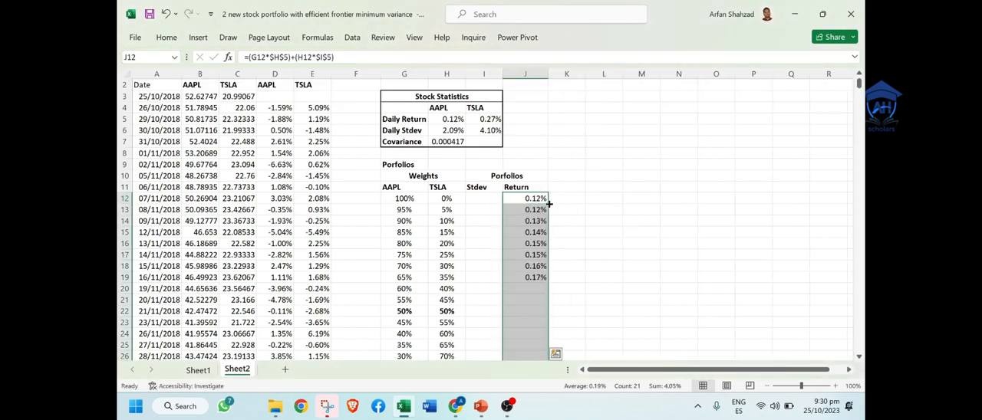
{"action": "left_click", "coordinate": [535, 199]}
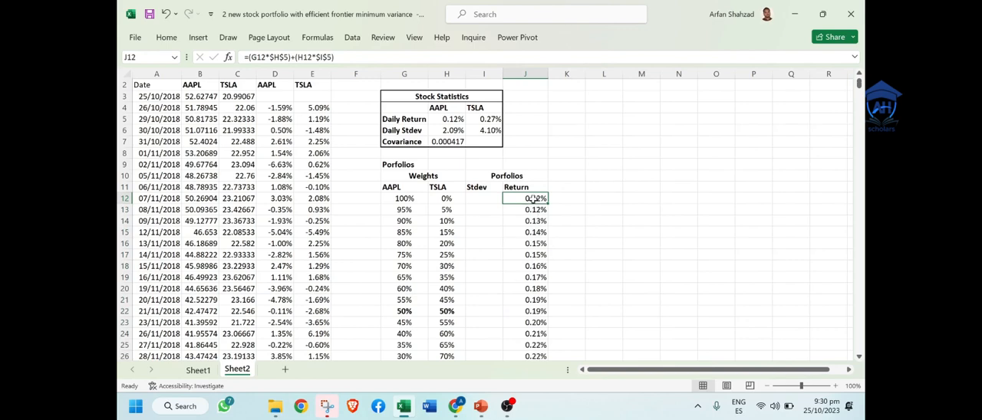
{"action": "double_click", "coordinate": [534, 199]}
{"action": "key", "text": "Escape"}
Step: Bold the AAPL daily return in H5 and the matching 100% AAPL portfolio return in J12
{"action": "left_click", "coordinate": [450, 121]}
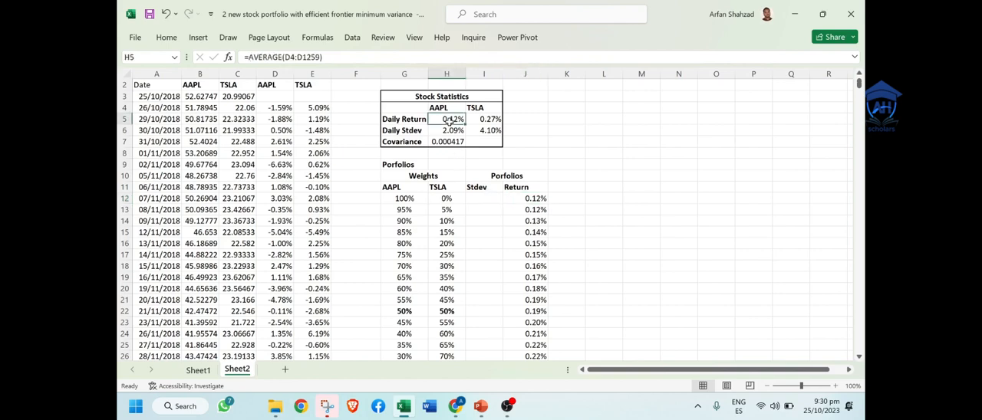
{"action": "left_click", "coordinate": [537, 197]}
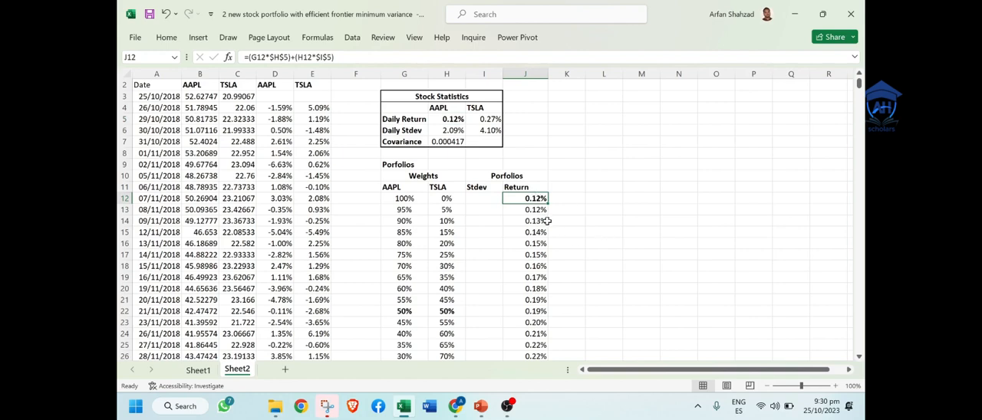
{"action": "left_click", "coordinate": [536, 210]}
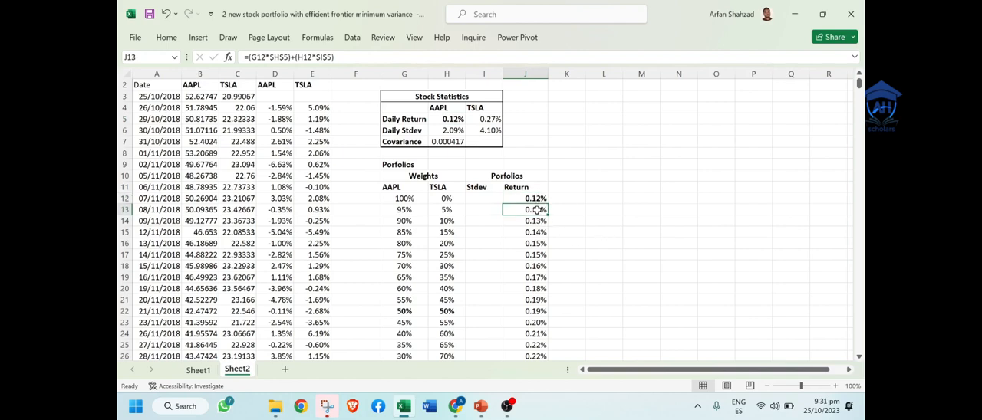
Step: Bold the 100% TSLA portfolio return in J32 and the matching TSLA daily return in I5
{"action": "key", "text": "ctrl+Down"}
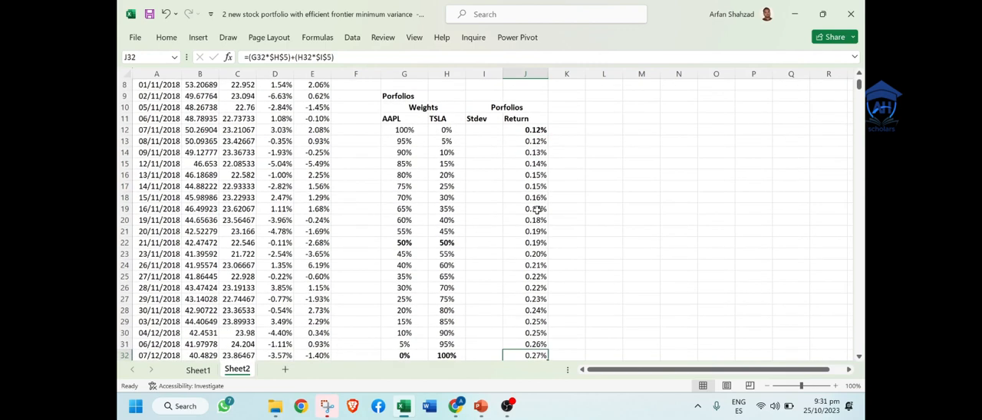
{"action": "key", "text": "Left"}
{"action": "key", "text": "Left"}
{"action": "key", "text": "Right"}
{"action": "key", "text": "Right"}
{"action": "key", "text": "ctrl+b"}
{"action": "key", "text": "ctrl+Up"}
{"action": "key", "text": "Up"}
{"action": "key", "text": "Up"}
{"action": "key", "text": "Up"}
{"action": "key", "text": "Up"}
{"action": "key", "text": "Up"}
{"action": "key", "text": "Up"}
{"action": "key", "text": "Up"}
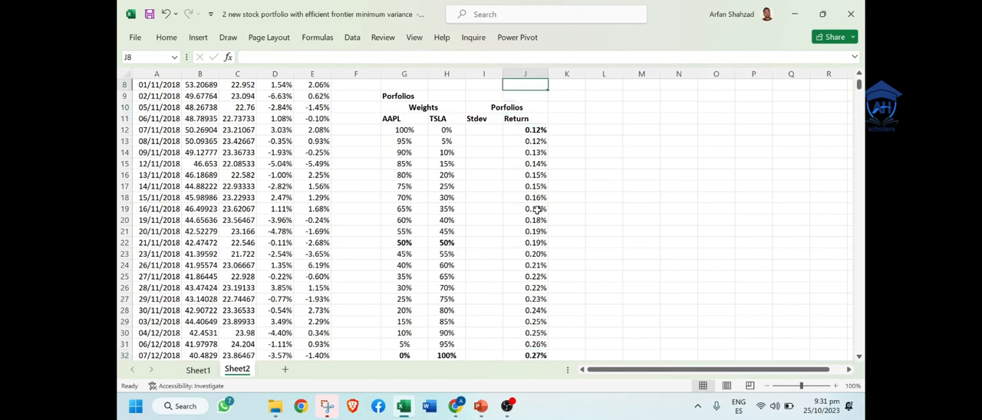
{"action": "scroll", "coordinate": [536, 208], "scroll_direction": "up", "scroll_amount": 2}
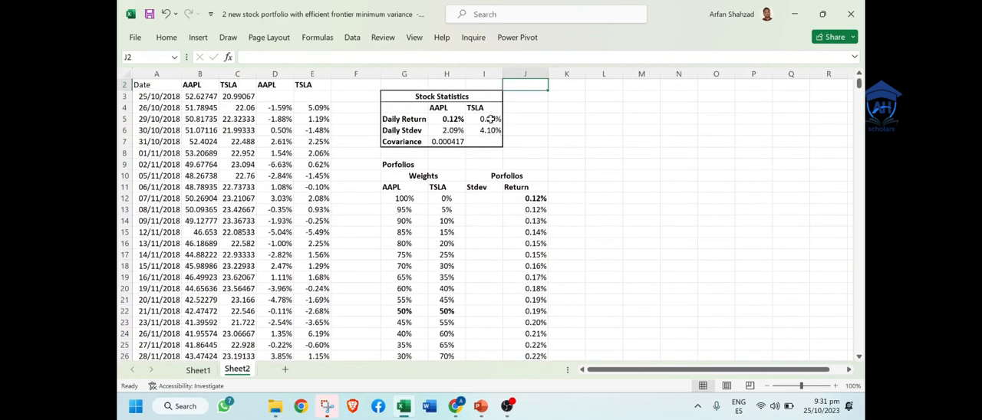
{"action": "left_click", "coordinate": [490, 119]}
{"action": "key", "text": "ctrl+b"}
{"action": "left_click", "coordinate": [581, 193]}
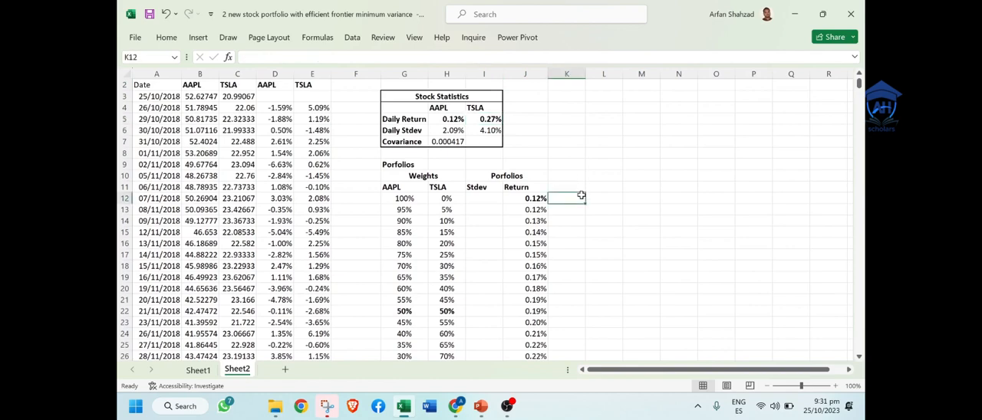
{"action": "left_click", "coordinate": [536, 231]}
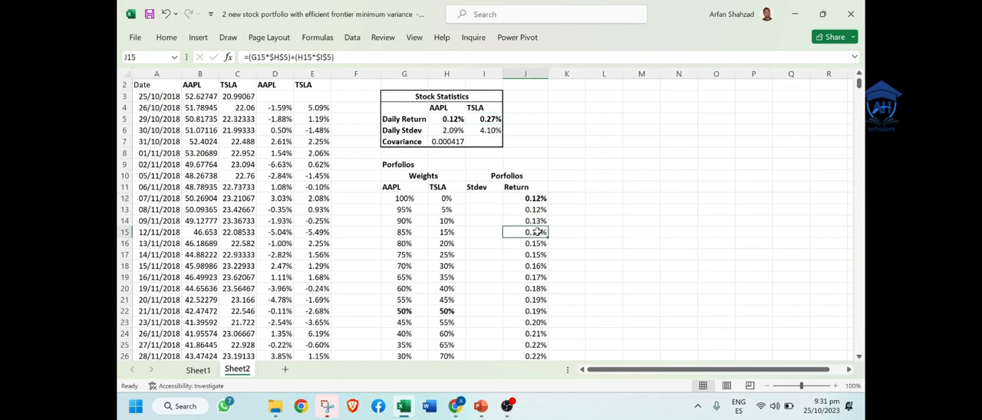
Step: Paste the picture of the two-asset portfolio standard deviation formula beside the portfolios table for reference
{"action": "left_click", "coordinate": [489, 200]}
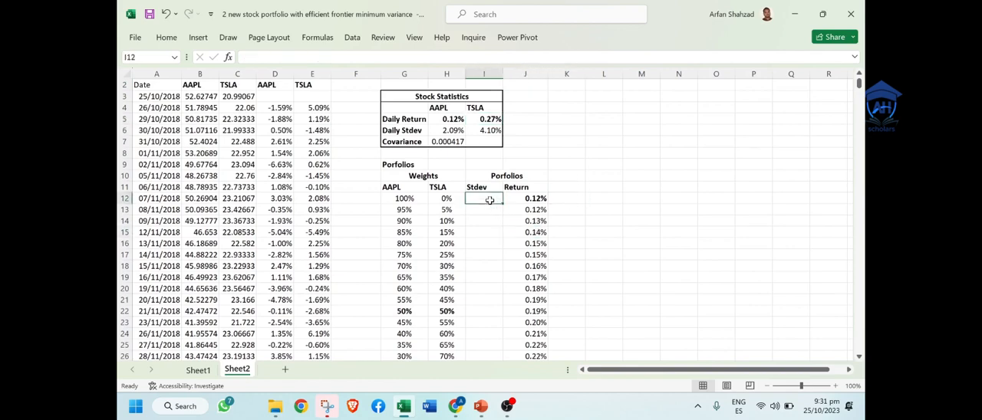
{"action": "key", "text": "ctrl+v"}
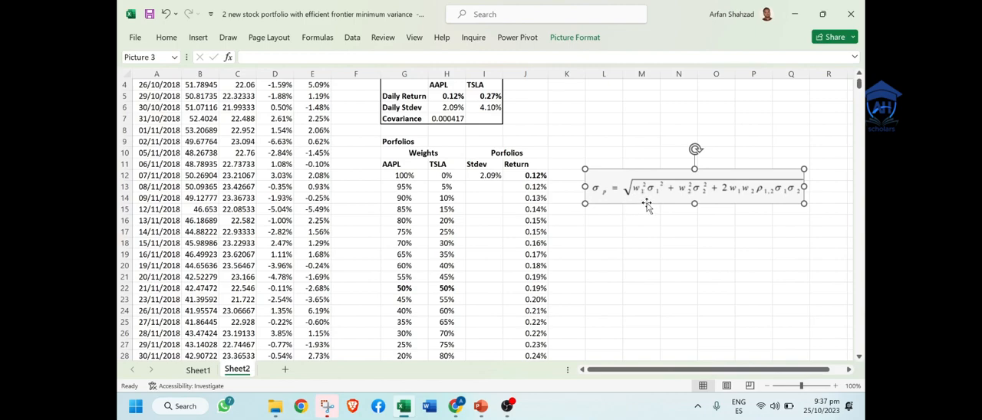
{"action": "left_click", "coordinate": [837, 385]}
{"action": "left_click", "coordinate": [837, 386]}
{"action": "left_click", "coordinate": [837, 386]}
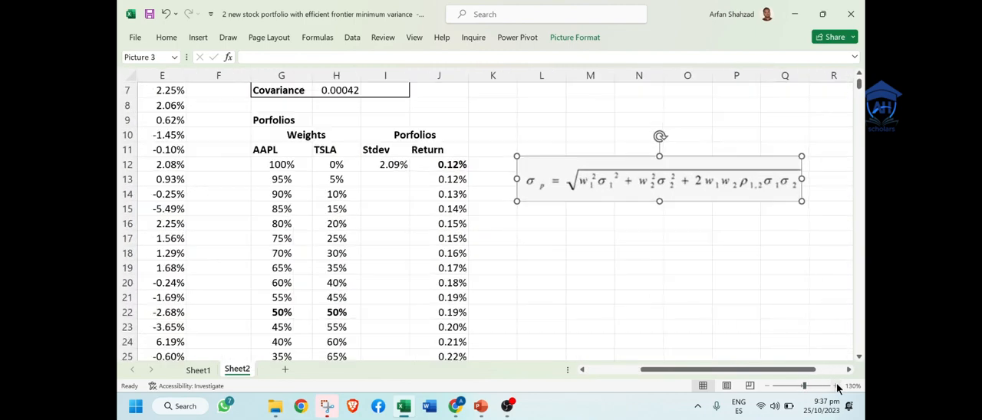
{"action": "left_click_drag", "start_coordinate": [759, 374], "coordinate": [771, 375]}
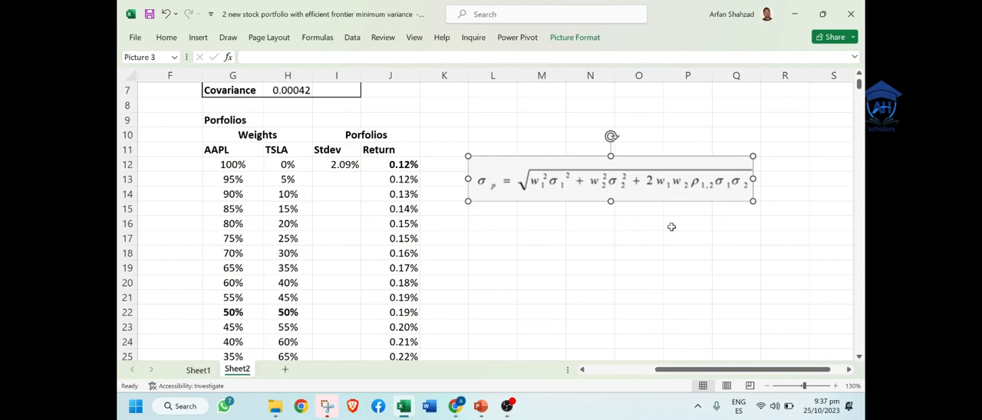
Step: Clear the existing SQRT formula from the Stdev cell I12
{"action": "double_click", "coordinate": [345, 164]}
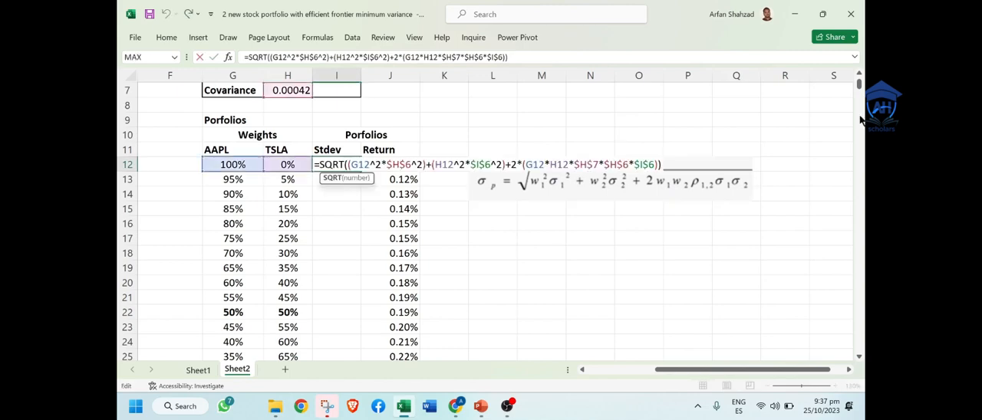
{"action": "left_click_drag", "start_coordinate": [859, 86], "coordinate": [860, 81]}
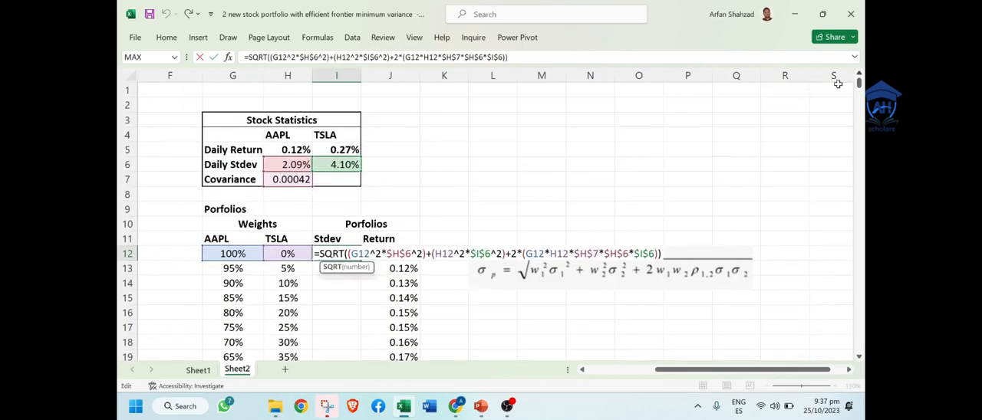
{"action": "triple_click", "coordinate": [337, 254]}
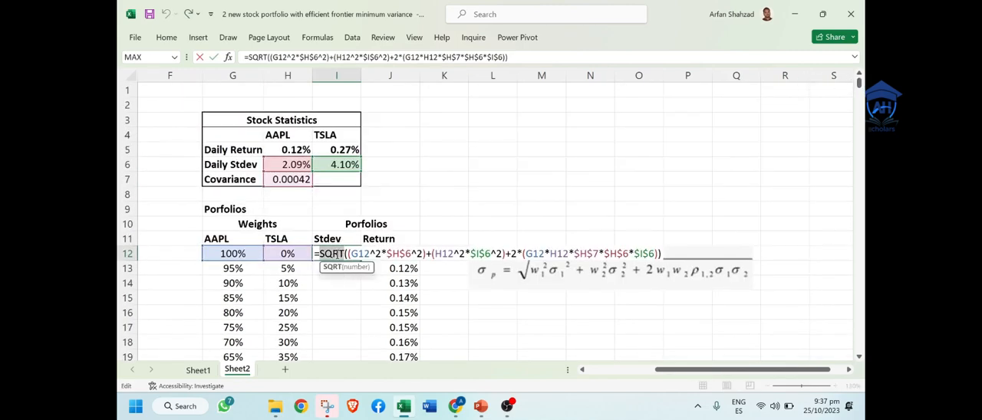
{"action": "key", "text": "BackSpace"}
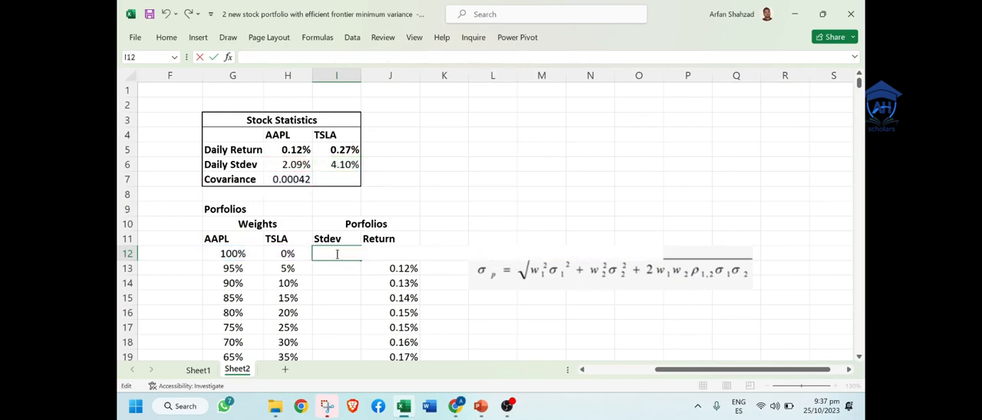
Step: Start the I12 Stdev formula with the AAPL variance term, =sqrt((G12^2*$H$6^2), keeping the daily stdev reference absolute
{"action": "type", "text": "=sqr"}
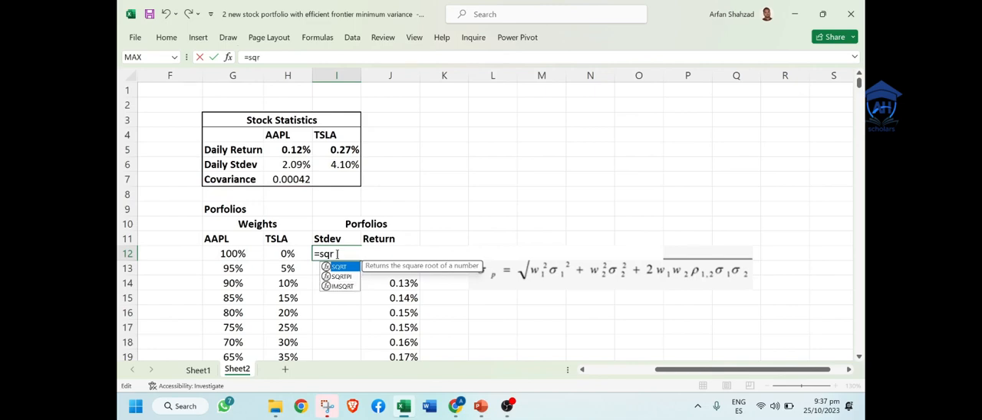
{"action": "type", "text": "t(("}
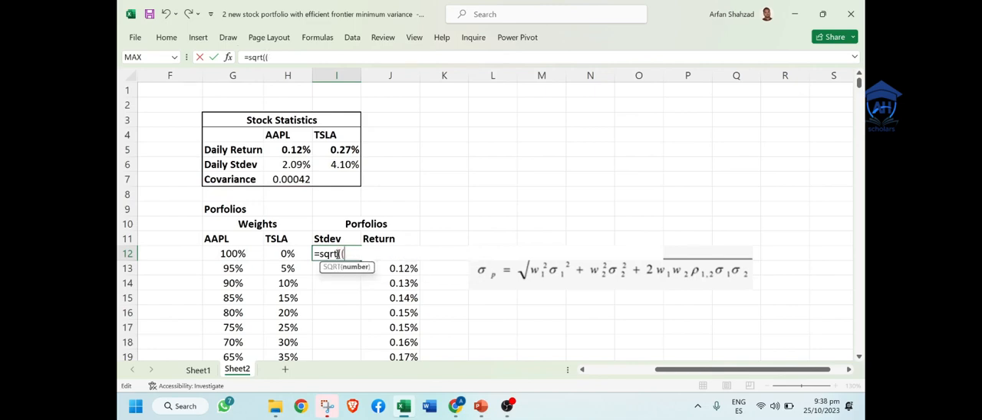
{"action": "left_click", "coordinate": [234, 254]}
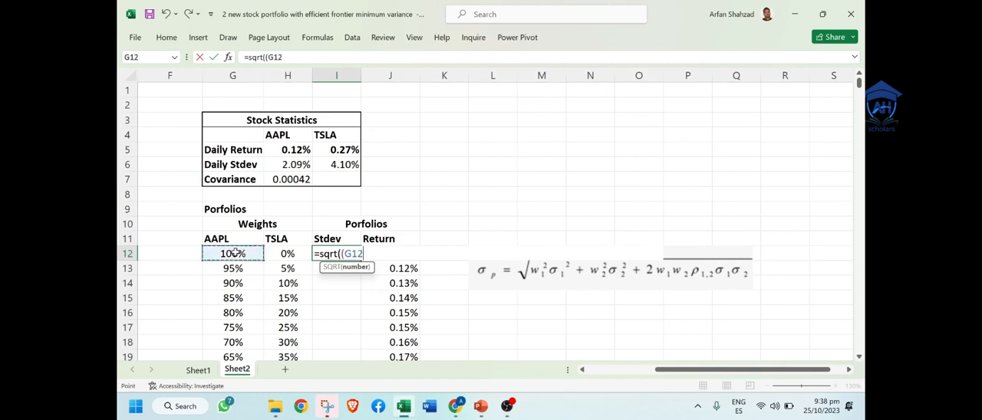
{"action": "type", "text": "^2*"}
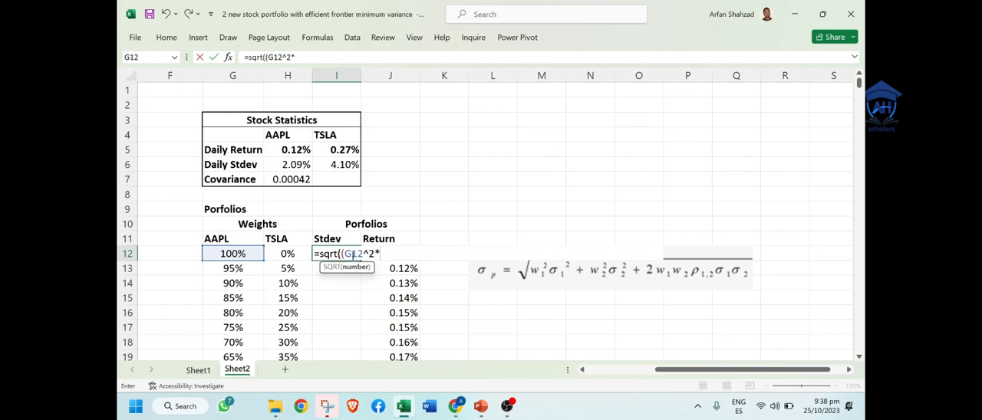
{"action": "left_click", "coordinate": [290, 164]}
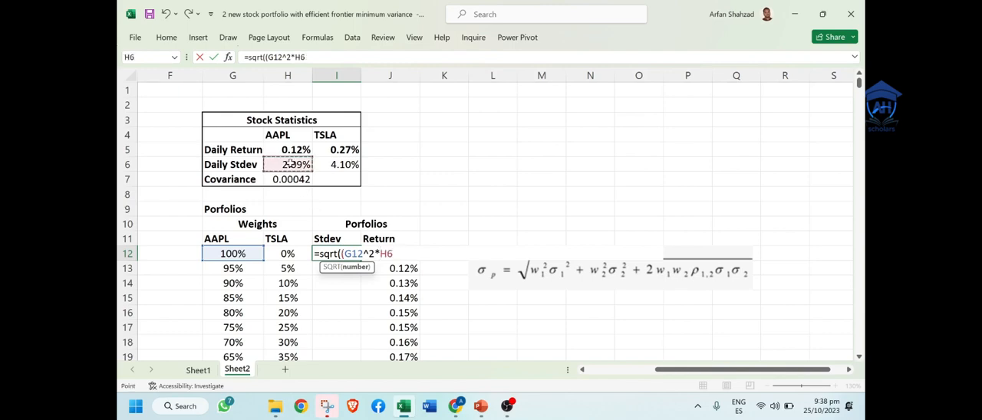
{"action": "key", "text": "F4"}
{"action": "type", "text": "^^"}
{"action": "key", "text": "BackSpace"}
{"action": "type", "text": "2)"}
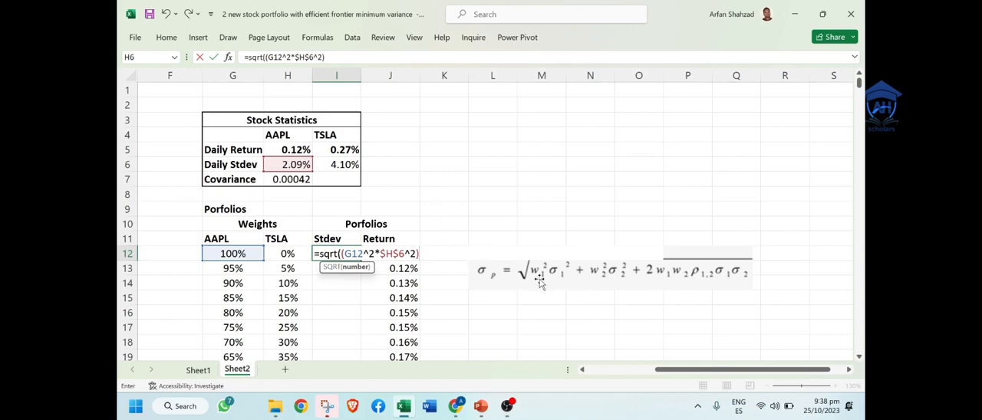
{"action": "key", "text": "Return"}
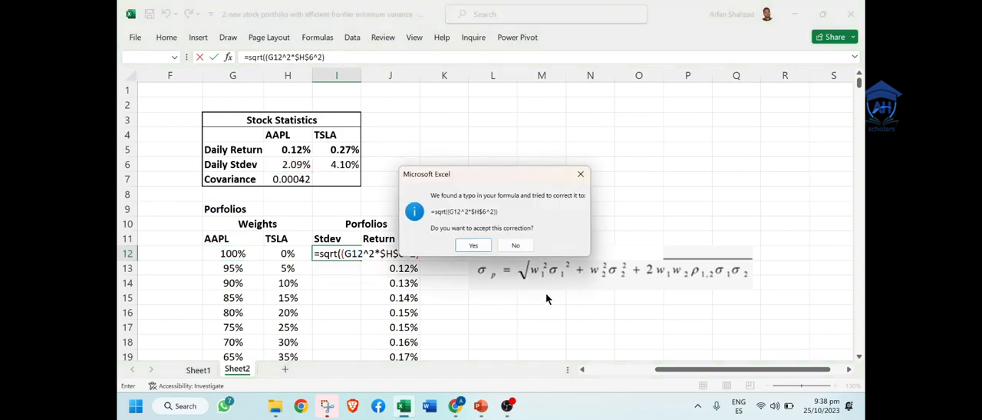
{"action": "left_click", "coordinate": [580, 174]}
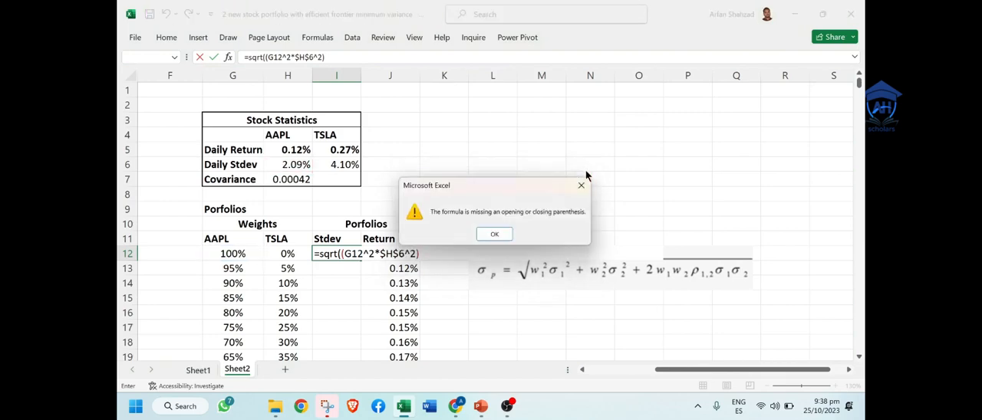
{"action": "left_click", "coordinate": [494, 234]}
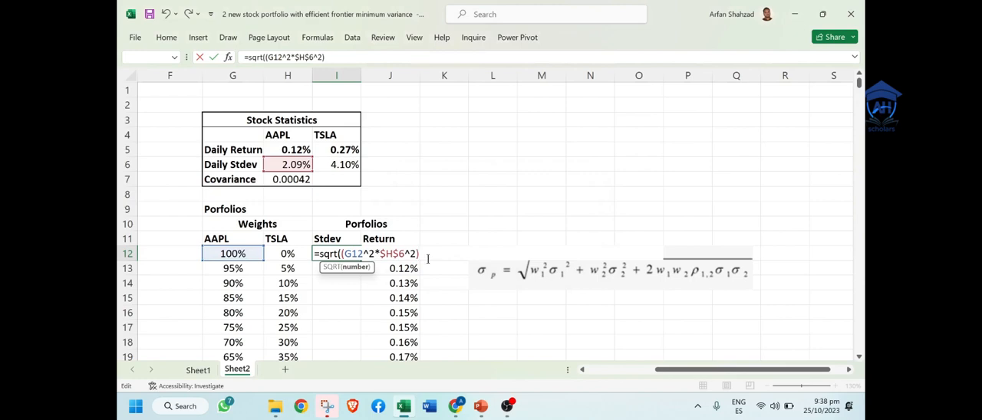
Step: Extend the I12 formula with the TSLA variance term so it reads =sqrt((G12^2*$H$6^2)+(H12^2*$I$6^2)
{"action": "type", "text": "+("}
{"action": "left_click", "coordinate": [276, 256]}
{"action": "type", "text": "^2"}
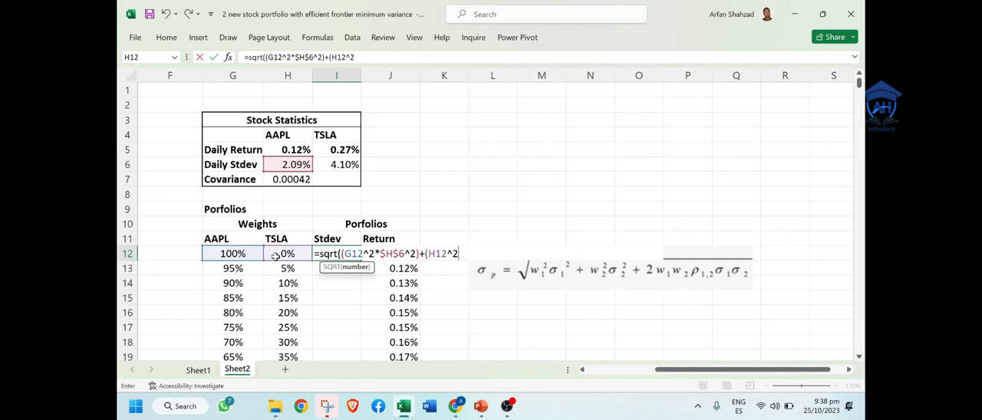
{"action": "type", "text": "*"}
{"action": "left_click", "coordinate": [338, 163]}
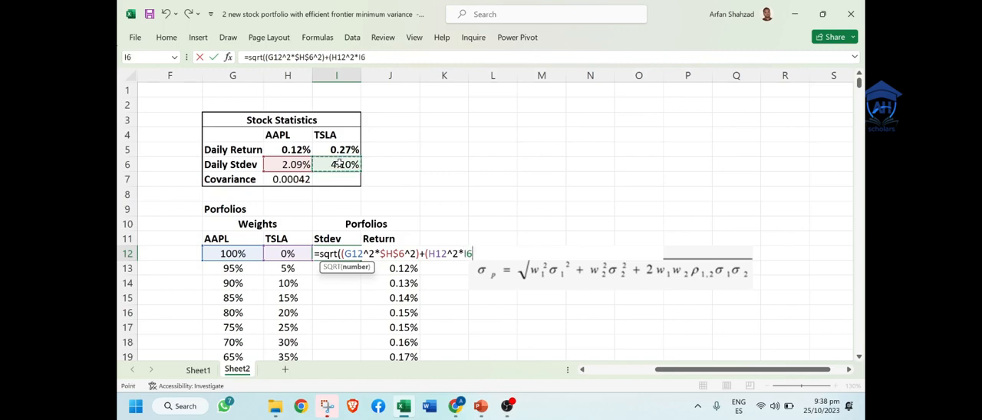
{"action": "key", "text": "F4"}
{"action": "type", "text": "^2"}
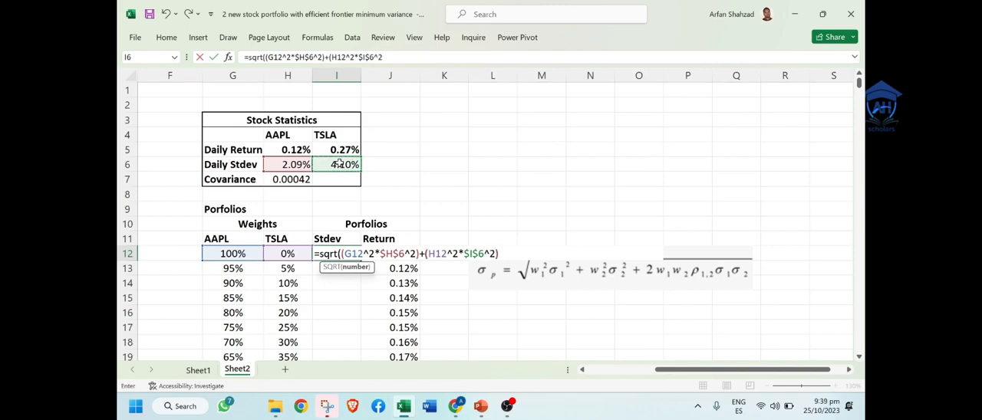
{"action": "type", "text": ")"}
Step: Close the TSLA variance term in I12 and add the covariance term +2*(G12*H12*H7*H6*I6) to the Stdev formula
{"action": "type", "text": "2*("}
{"action": "left_click", "coordinate": [228, 253]}
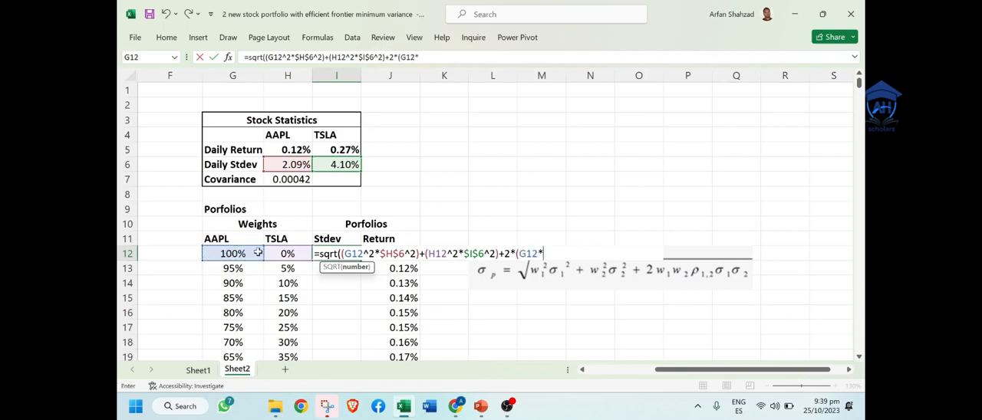
{"action": "left_click", "coordinate": [281, 254]}
{"action": "type", "text": "*"}
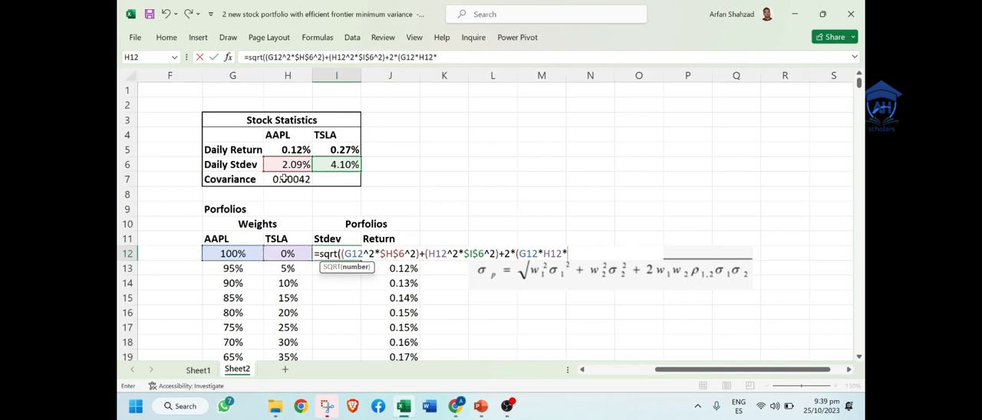
{"action": "left_click", "coordinate": [284, 178]}
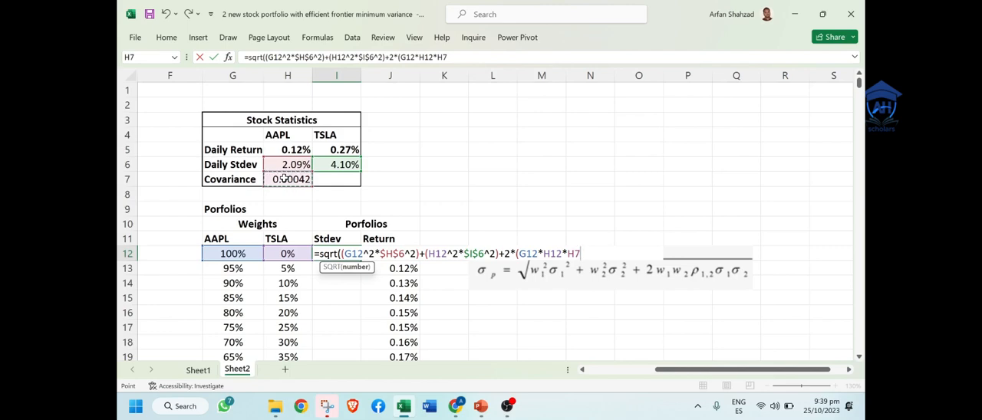
{"action": "type", "text": "*"}
{"action": "left_click", "coordinate": [283, 166]}
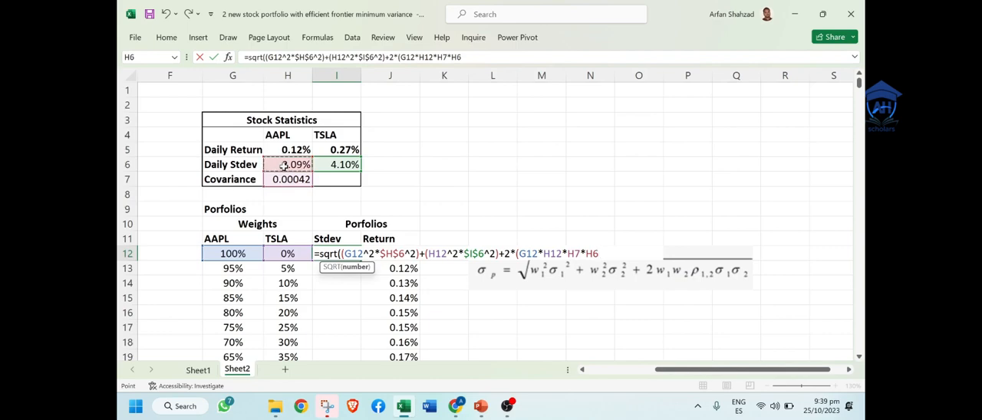
{"action": "type", "text": "*"}
{"action": "left_click", "coordinate": [330, 164]}
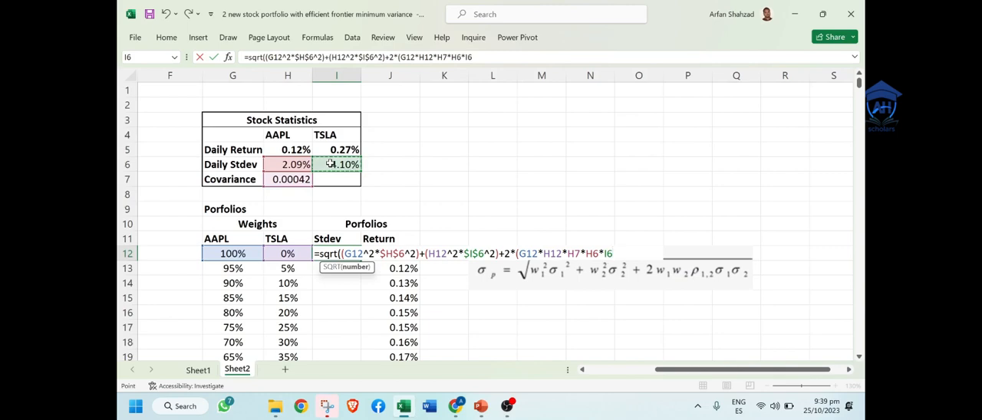
{"action": "type", "text": ")"}
Step: Make the H7, H6 and I6 references in the last term absolute and enter the I12 formula, accepting the suggested parenthesis correction
{"action": "left_click", "coordinate": [428, 58]}
{"action": "left_click", "coordinate": [419, 58]}
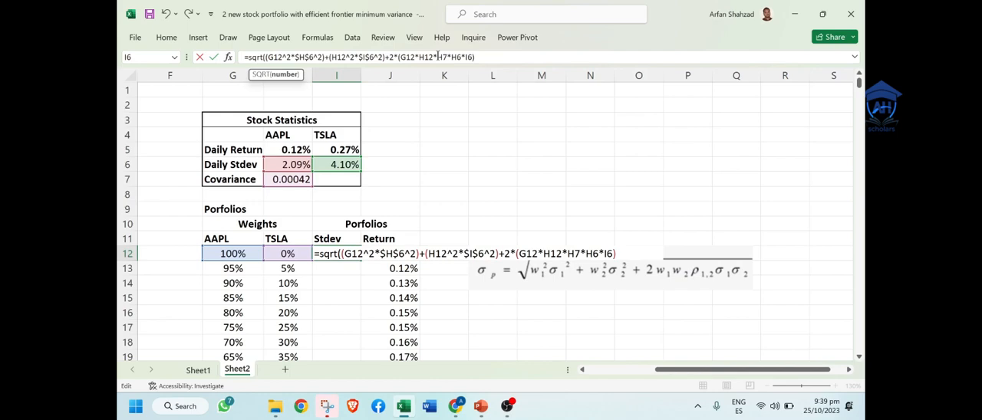
{"action": "left_click_drag", "start_coordinate": [438, 56], "coordinate": [474, 57]}
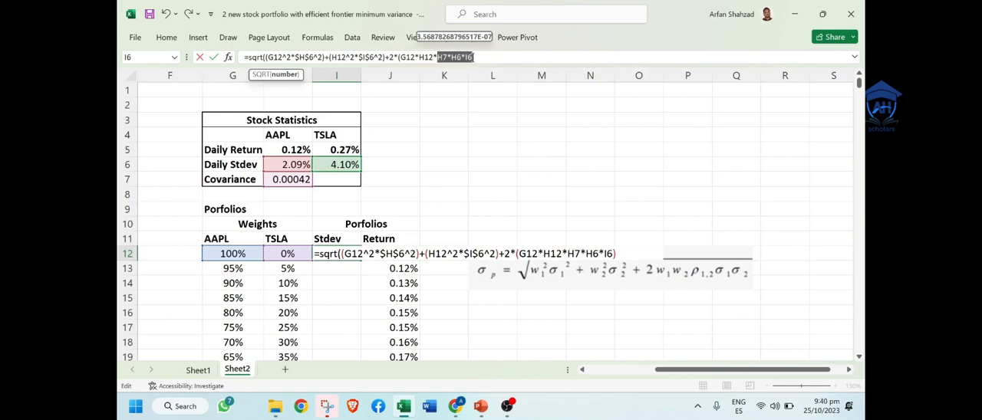
{"action": "key", "text": "F4"}
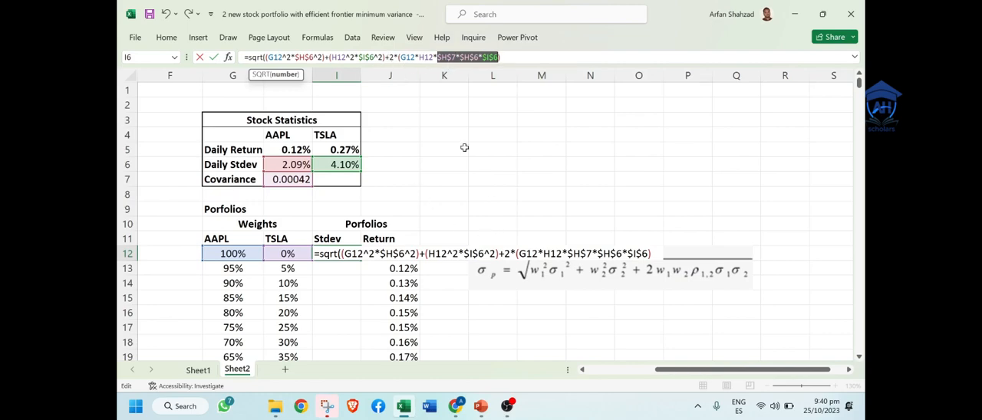
{"action": "key", "text": "Return"}
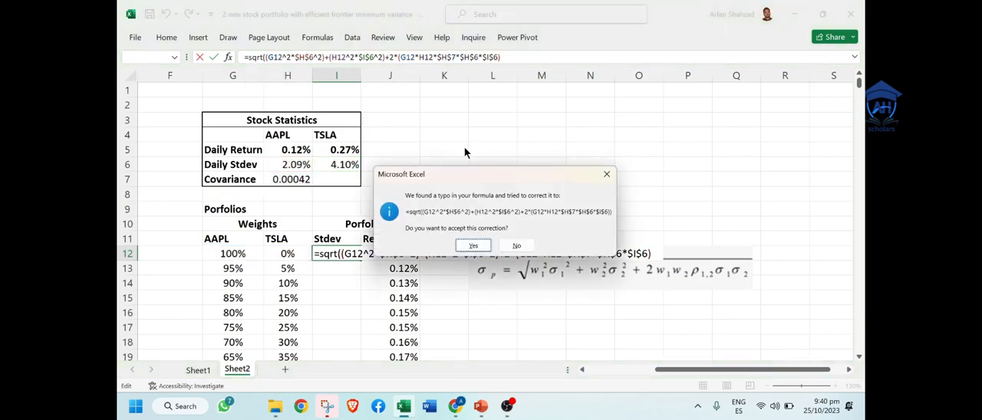
{"action": "left_click", "coordinate": [474, 244]}
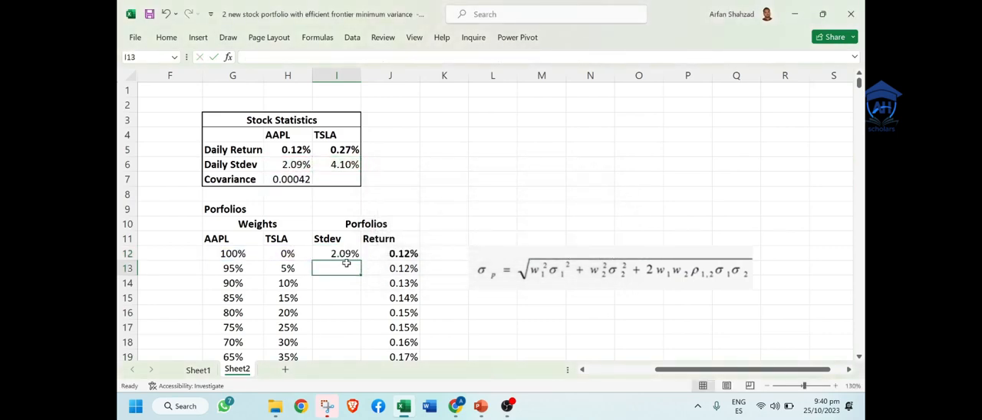
Step: Fill the I12 Stdev formula down the column to row 32 for all weight combinations
{"action": "left_click", "coordinate": [340, 257]}
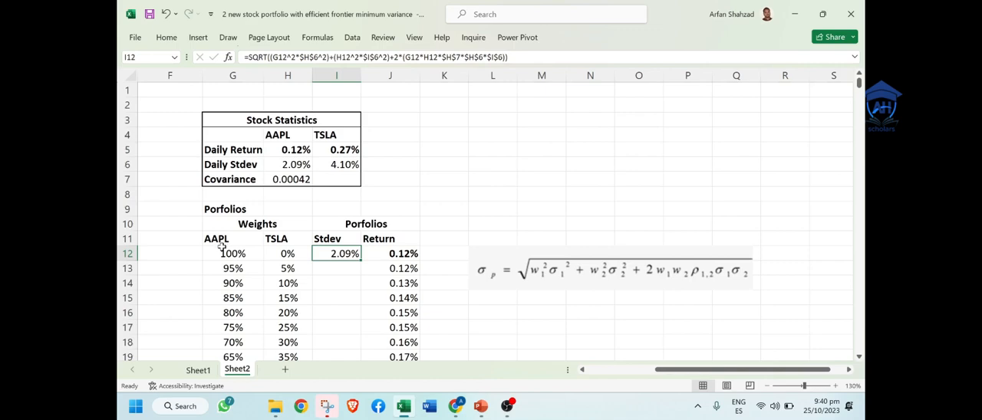
{"action": "double_click", "coordinate": [360, 261]}
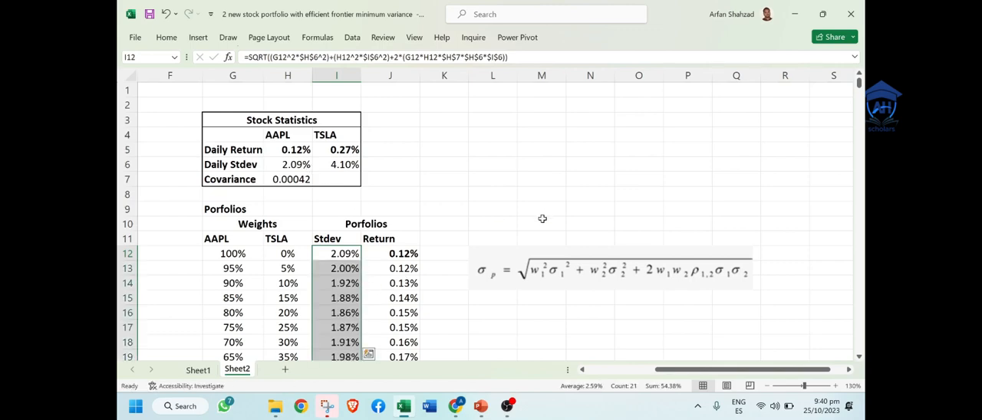
{"action": "left_click", "coordinate": [399, 219]}
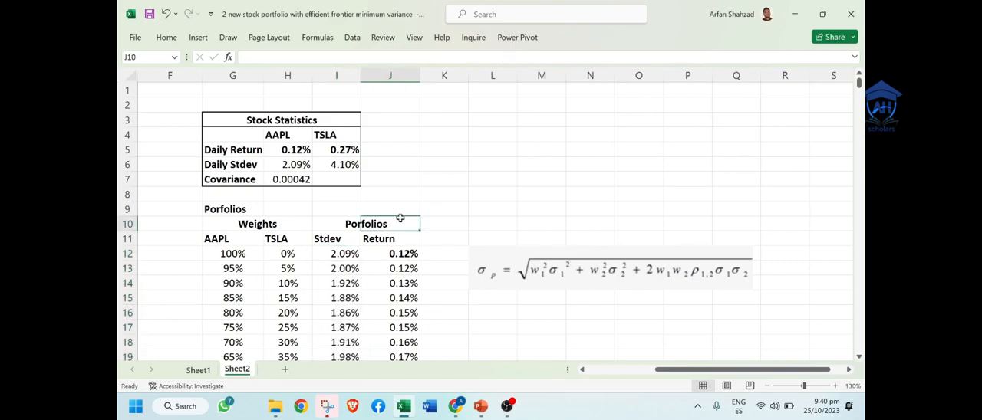
Step: Compare the Stdev of the 100% TSLA portfolio in row 32 with TSLA's daily stdev in I6
{"action": "key", "text": "Down"}
{"action": "key", "text": "Down"}
{"action": "key", "text": "Down"}
{"action": "key", "text": "Down"}
{"action": "key", "text": "Down"}
{"action": "key", "text": "Down"}
{"action": "key", "text": "Down"}
{"action": "key", "text": "Down"}
{"action": "key", "text": "Down"}
{"action": "key", "text": "Down"}
{"action": "key", "text": "Down"}
{"action": "key", "text": "Down"}
{"action": "key", "text": "Down"}
{"action": "key", "text": "Down"}
{"action": "key", "text": "Down"}
{"action": "key", "text": "Down"}
{"action": "key", "text": "Down"}
{"action": "key", "text": "Down"}
{"action": "key", "text": "Down"}
{"action": "key", "text": "Down"}
{"action": "key", "text": "Down"}
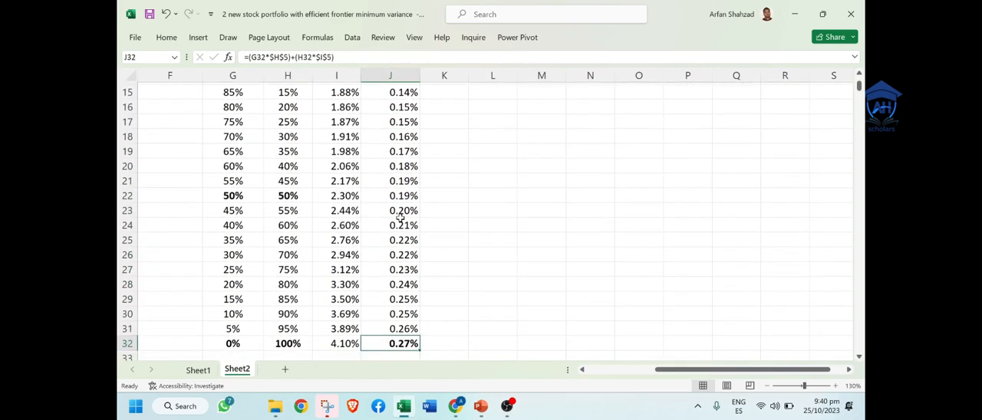
{"action": "key", "text": "Left"}
{"action": "key", "text": "Up"}
{"action": "key", "text": "Up"}
{"action": "key", "text": "Up"}
{"action": "key", "text": "Down"}
{"action": "key", "text": "Down"}
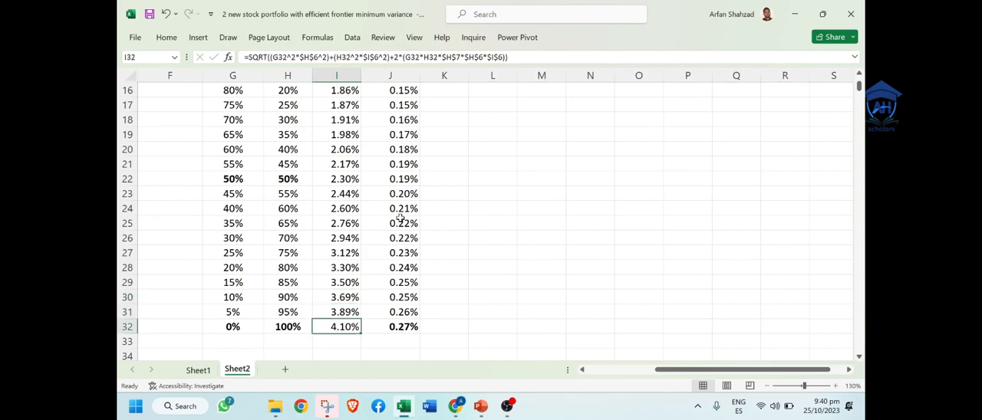
{"action": "key", "text": "Left"}
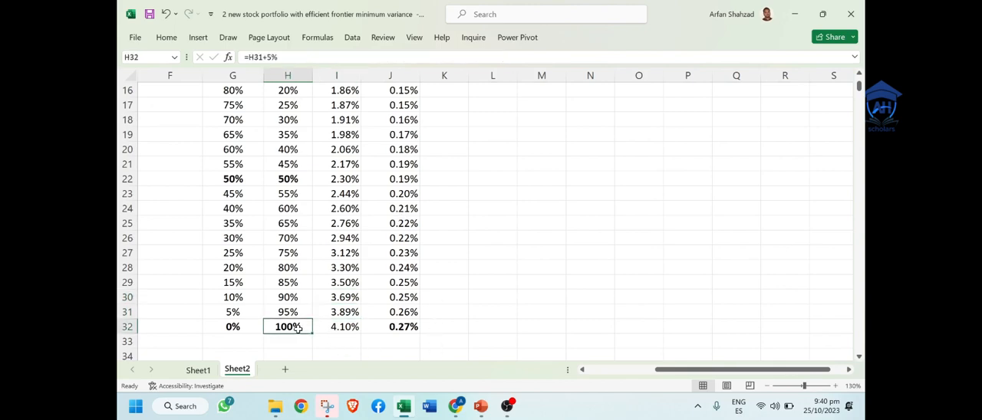
{"action": "left_click_drag", "start_coordinate": [298, 329], "coordinate": [338, 328]}
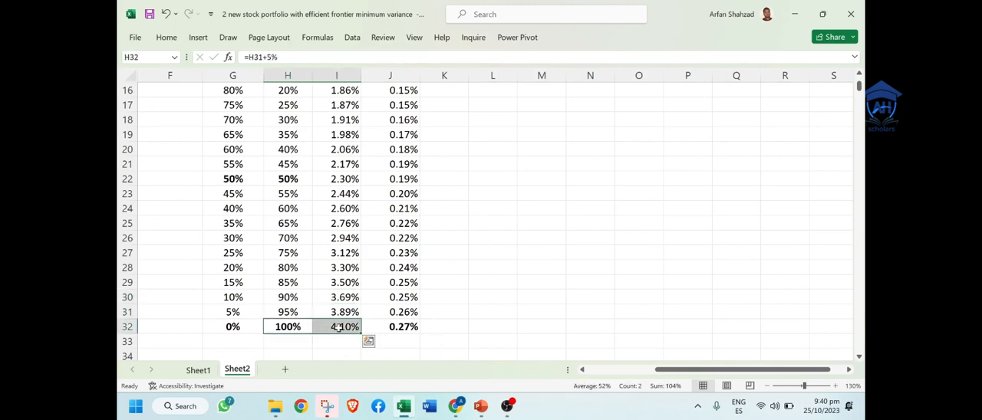
{"action": "left_click", "coordinate": [498, 264]}
{"action": "key", "text": "Up"}
{"action": "key", "text": "ctrl+Up"}
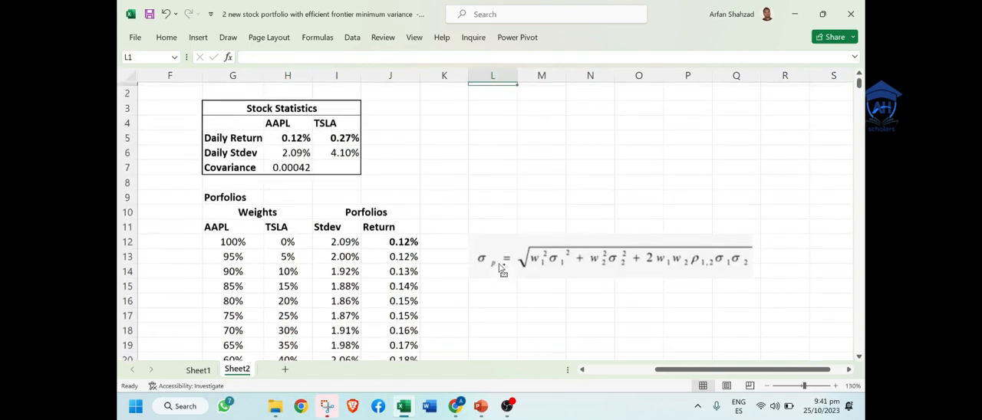
{"action": "left_click", "coordinate": [338, 166]}
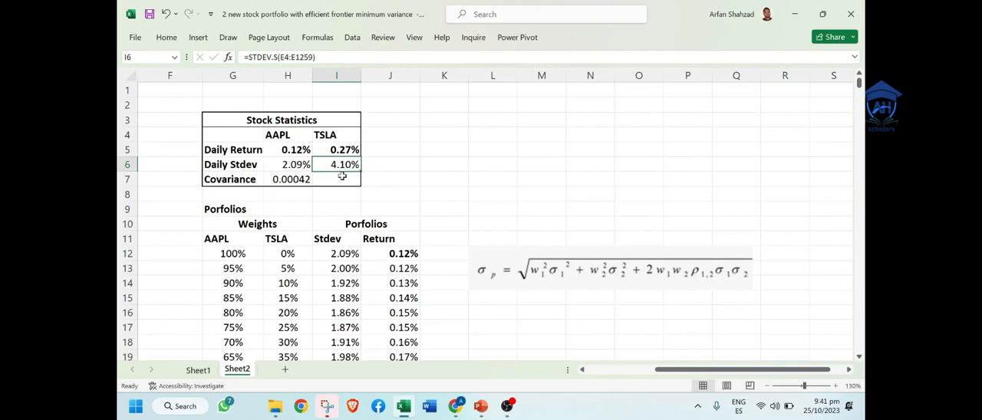
Step: Move the standard deviation formula picture up beside the Stock Statistics table, clear of the portfolios table rows
{"action": "left_click", "coordinate": [499, 256]}
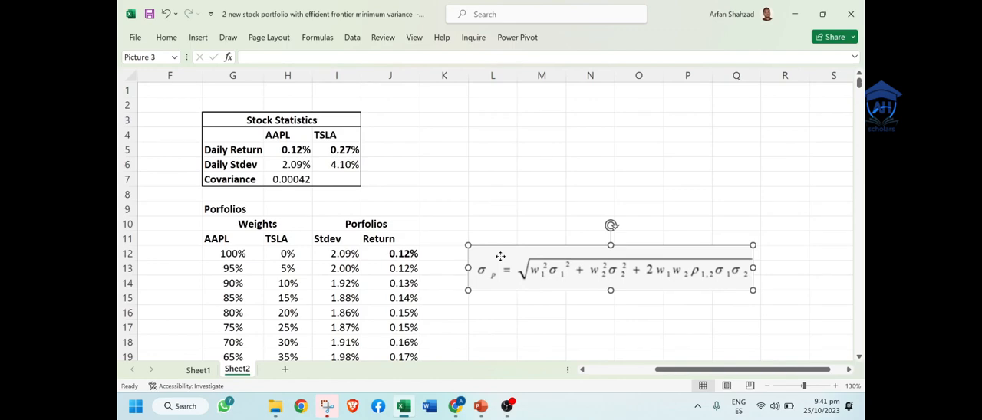
{"action": "left_click_drag", "start_coordinate": [499, 256], "coordinate": [487, 115]}
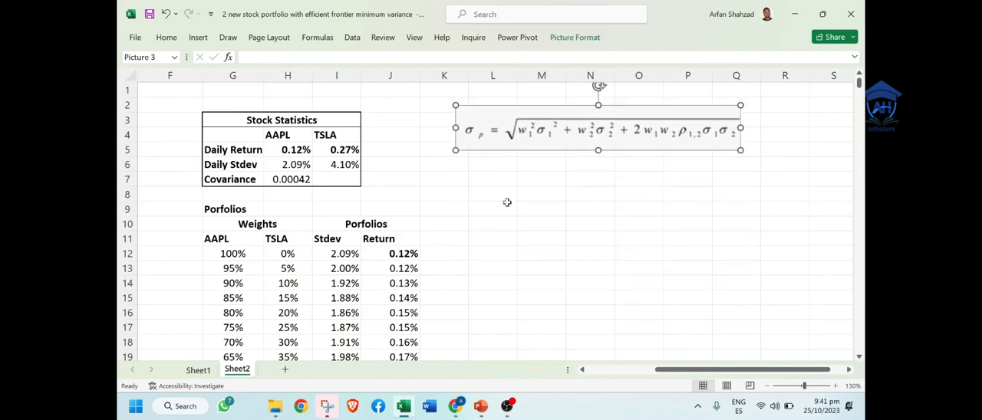
{"action": "left_click", "coordinate": [506, 263]}
{"action": "key", "text": "Left"}
{"action": "key", "text": "Left"}
{"action": "key", "text": "Left"}
{"action": "key", "text": "Left"}
{"action": "key", "text": "Left"}
{"action": "key", "text": "Down"}
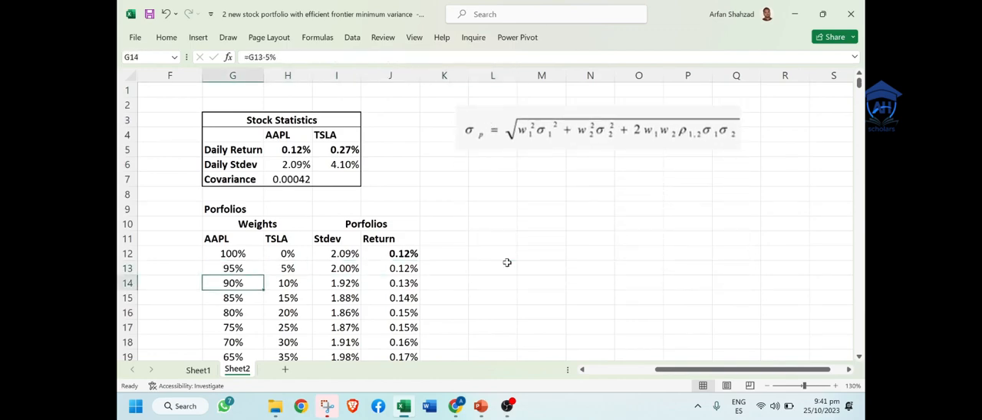
{"action": "key", "text": "Down"}
{"action": "key", "text": "Down"}
{"action": "key", "text": "Down"}
{"action": "key", "text": "Down"}
{"action": "key", "text": "Down"}
{"action": "key", "text": "Down"}
{"action": "key", "text": "Down"}
{"action": "key", "text": "Down"}
{"action": "key", "text": "Down"}
{"action": "key", "text": "Down"}
{"action": "key", "text": "Down"}
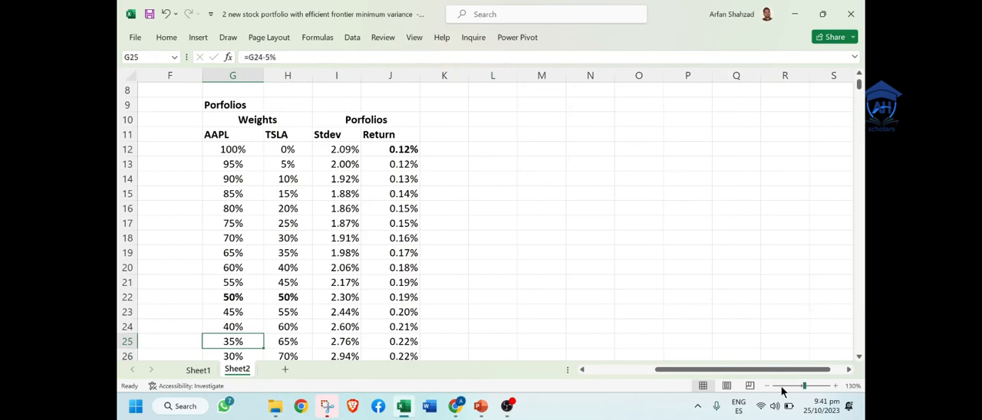
{"action": "left_click", "coordinate": [766, 387]}
{"action": "left_click", "coordinate": [766, 387]}
{"action": "left_click", "coordinate": [701, 256]}
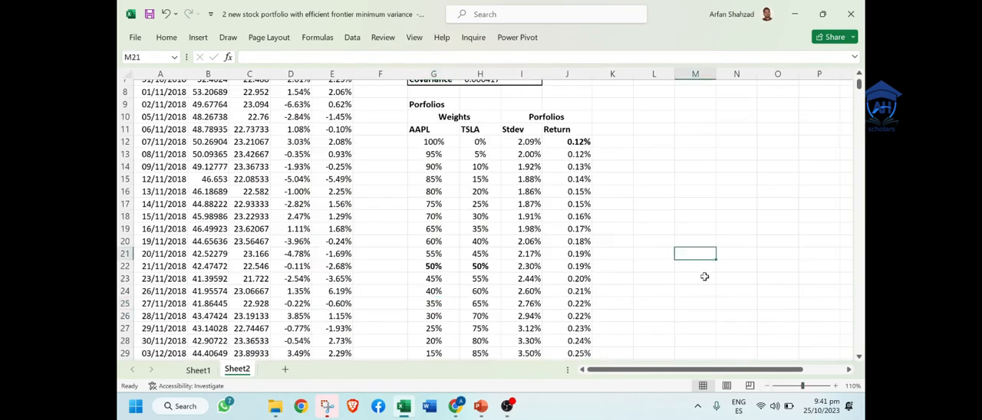
{"action": "left_click", "coordinate": [622, 195]}
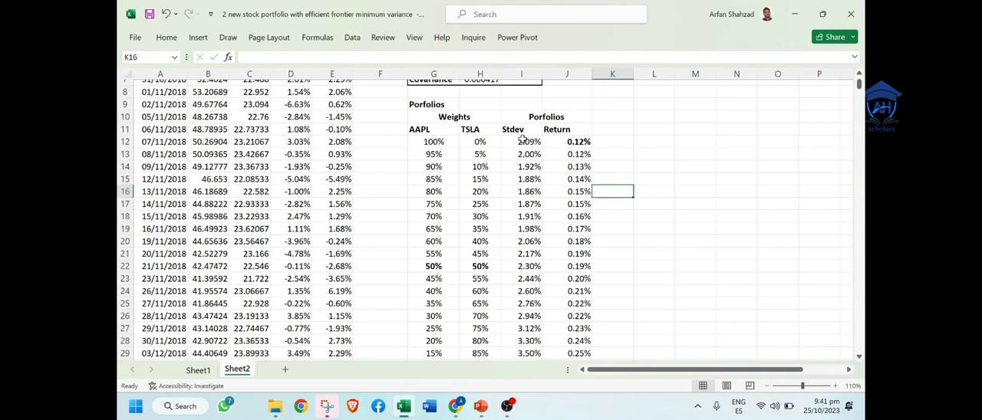
{"action": "left_click_drag", "start_coordinate": [523, 121], "coordinate": [558, 120]}
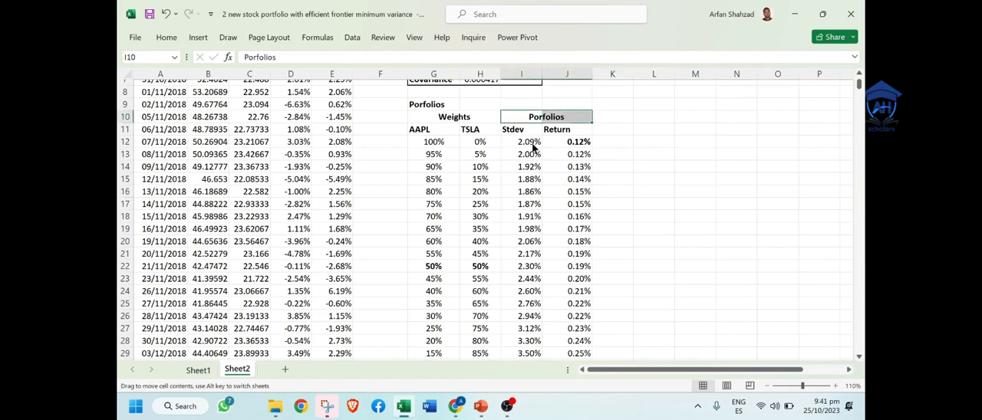
{"action": "left_click", "coordinate": [690, 180]}
{"action": "left_click", "coordinate": [645, 169]}
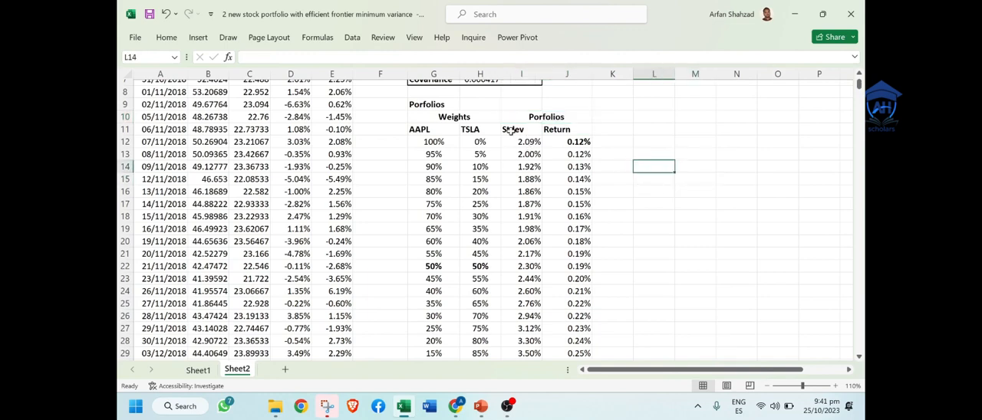
{"action": "left_click_drag", "start_coordinate": [526, 131], "coordinate": [584, 147]}
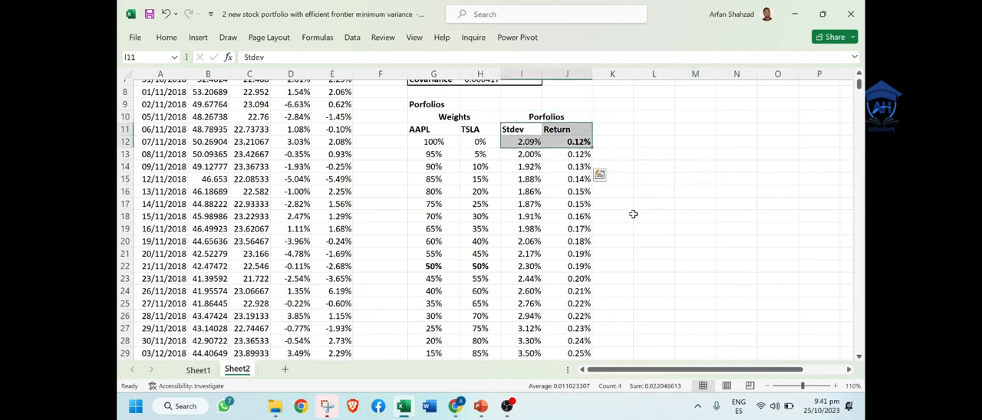
{"action": "left_click", "coordinate": [630, 195]}
{"action": "left_click", "coordinate": [522, 117]}
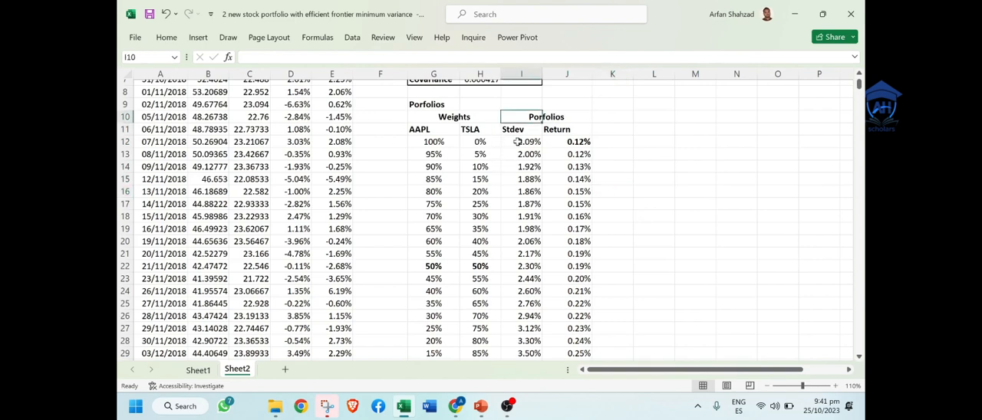
{"action": "right_click", "coordinate": [642, 185]}
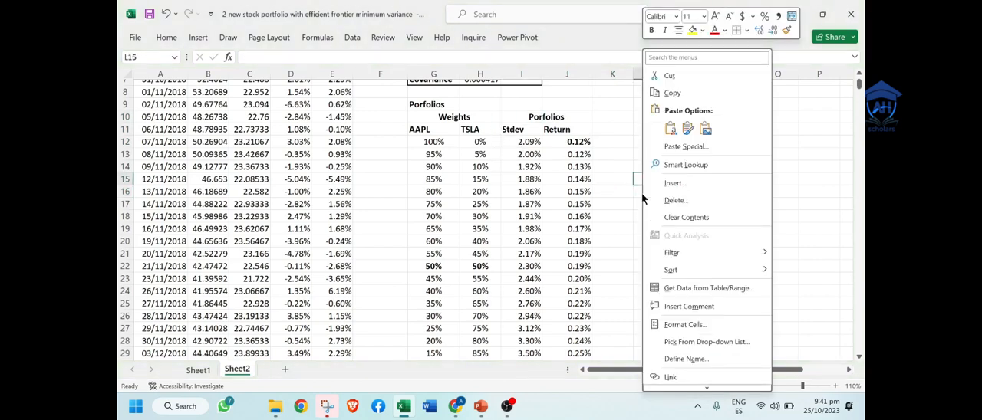
{"action": "left_click", "coordinate": [618, 158]}
{"action": "left_click", "coordinate": [612, 130]}
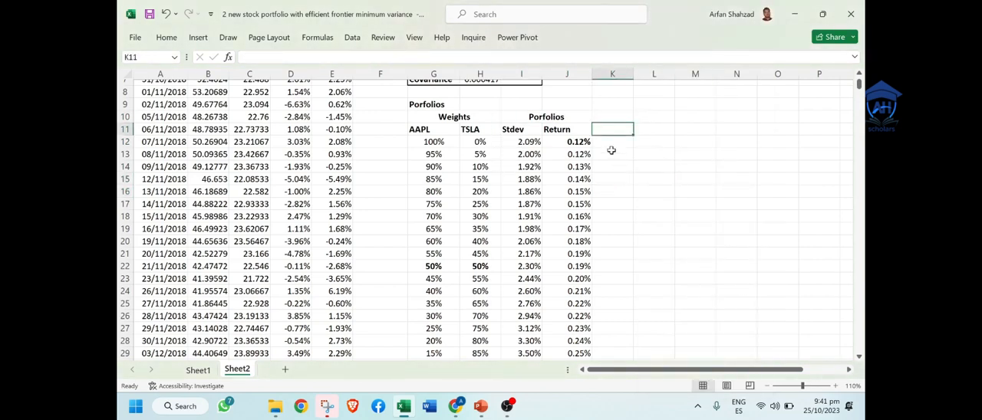
Step: Insert a scatter chart with smooth lines and markers from the Stdev and Return values in I12:J32
{"action": "left_click", "coordinate": [521, 118]}
{"action": "key", "text": "ctrl+Down"}
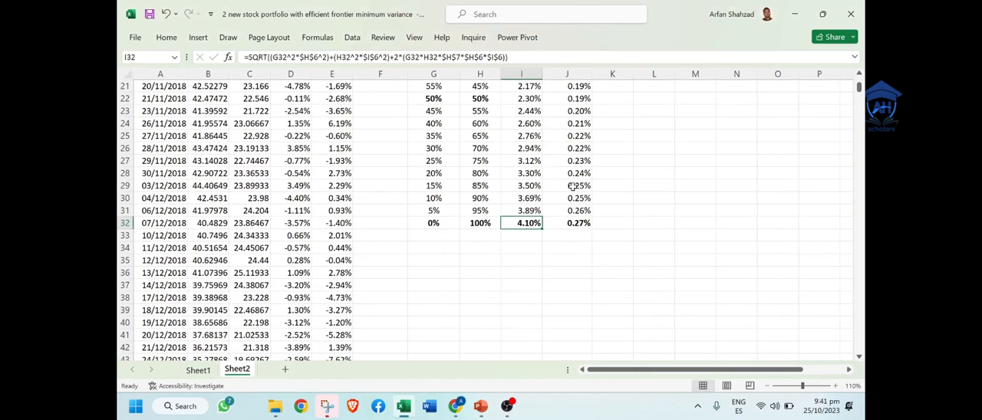
{"action": "left_click_drag", "start_coordinate": [584, 222], "coordinate": [527, 136]}
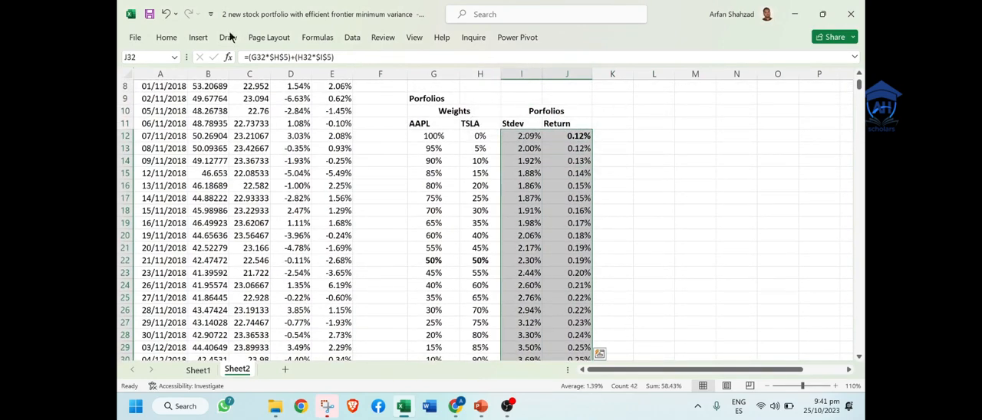
{"action": "left_click", "coordinate": [197, 38]}
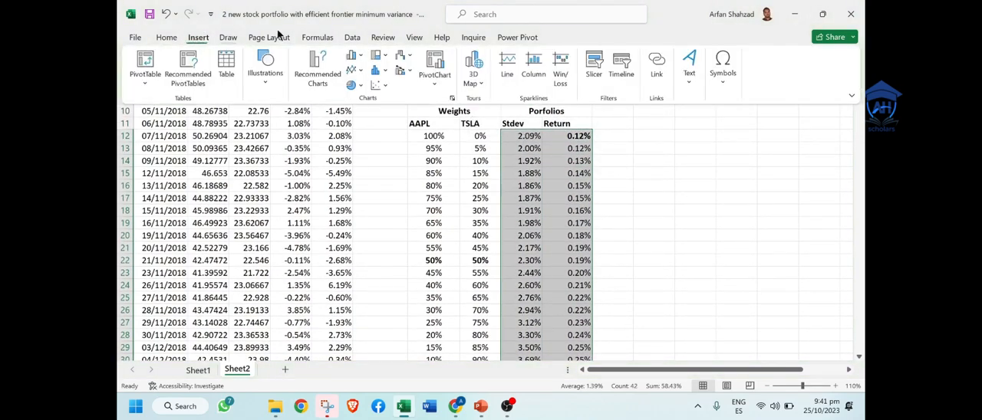
{"action": "left_click", "coordinate": [385, 89]}
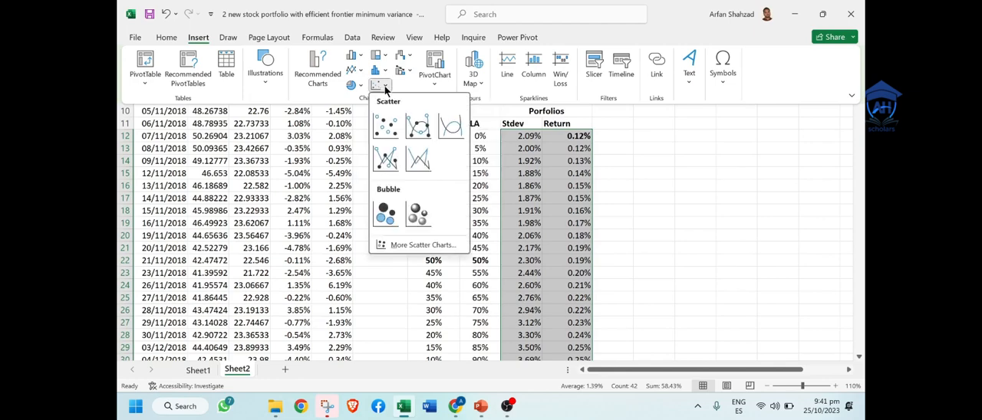
{"action": "left_click", "coordinate": [420, 128]}
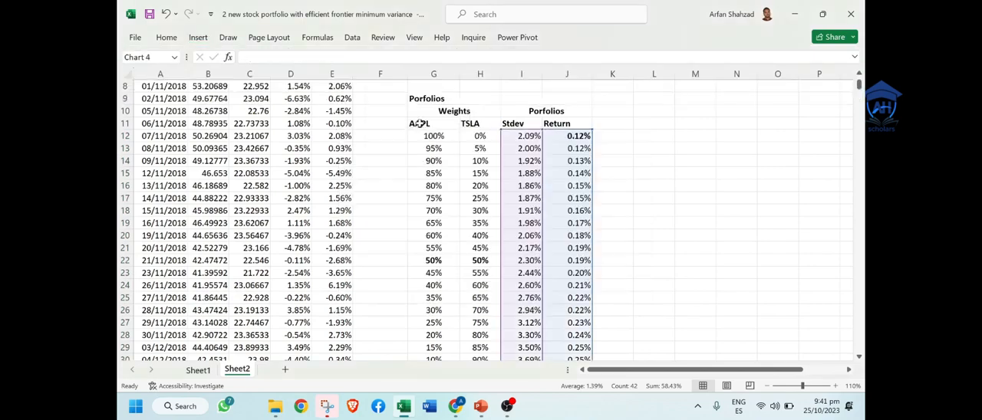
Step: Move the scatter chart into the empty columns beside the Return column, clear of the portfolios table
{"action": "left_click_drag", "start_coordinate": [500, 163], "coordinate": [704, 152]}
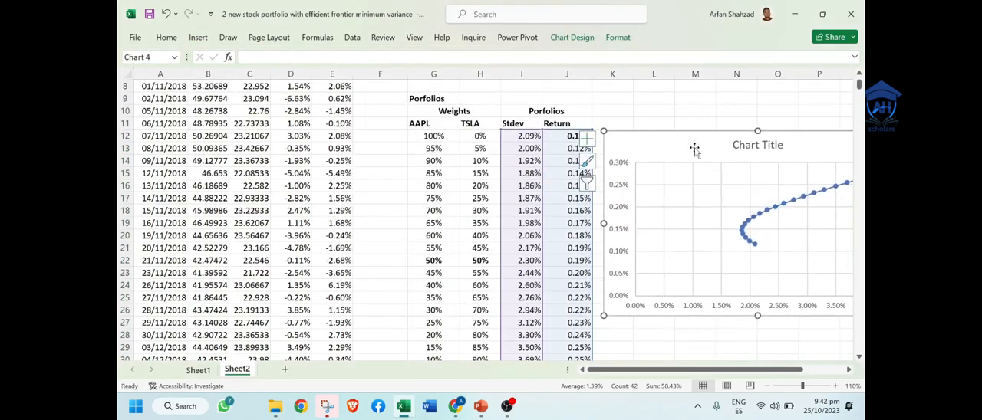
{"action": "left_click", "coordinate": [774, 386]}
{"action": "left_click", "coordinate": [774, 386]}
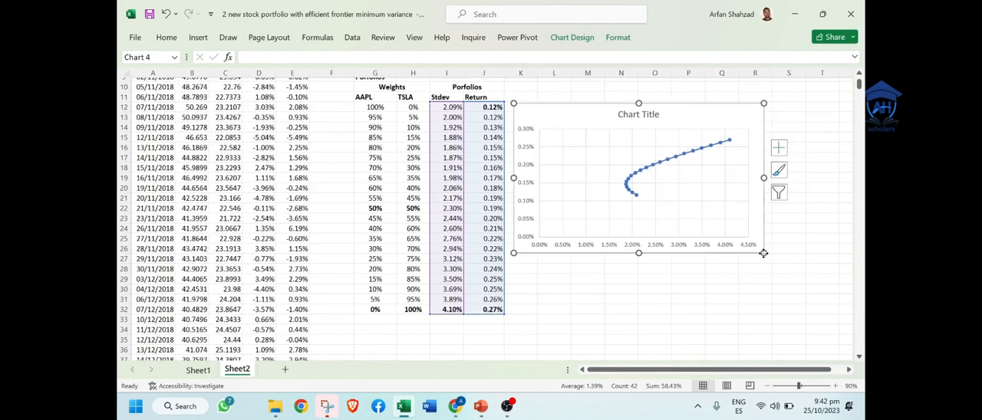
{"action": "left_click", "coordinate": [701, 213]}
{"action": "left_click", "coordinate": [763, 246]}
{"action": "mouse_move", "coordinate": [766, 254]}
{"action": "left_mouse_down"}
{"action": "mouse_move", "coordinate": [789, 267]}
{"action": "mouse_move", "coordinate": [769, 252]}
{"action": "left_mouse_up"}
{"action": "double_click", "coordinate": [674, 218]}
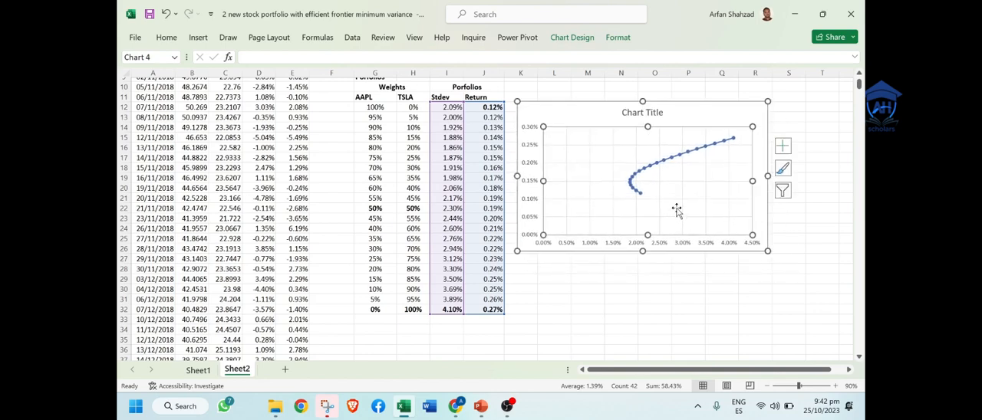
{"action": "left_click", "coordinate": [644, 287]}
{"action": "left_click", "coordinate": [612, 317]}
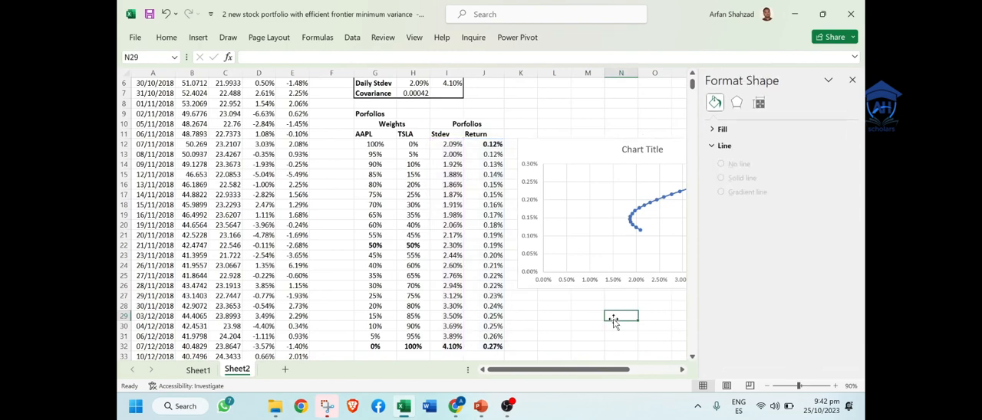
{"action": "left_click", "coordinate": [851, 80]}
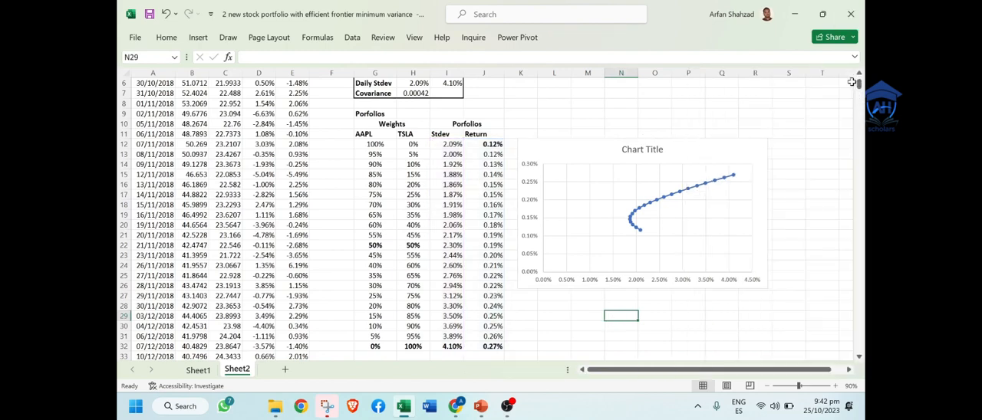
Step: Enlarge the chart slightly and replace its title with "Efficient Frontier"
{"action": "left_click", "coordinate": [756, 281]}
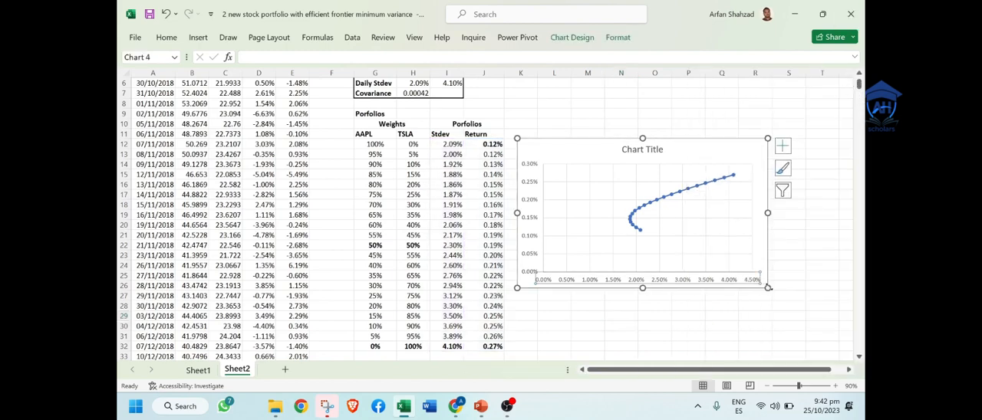
{"action": "left_click_drag", "start_coordinate": [768, 288], "coordinate": [791, 303]}
{"action": "double_click", "coordinate": [647, 154]}
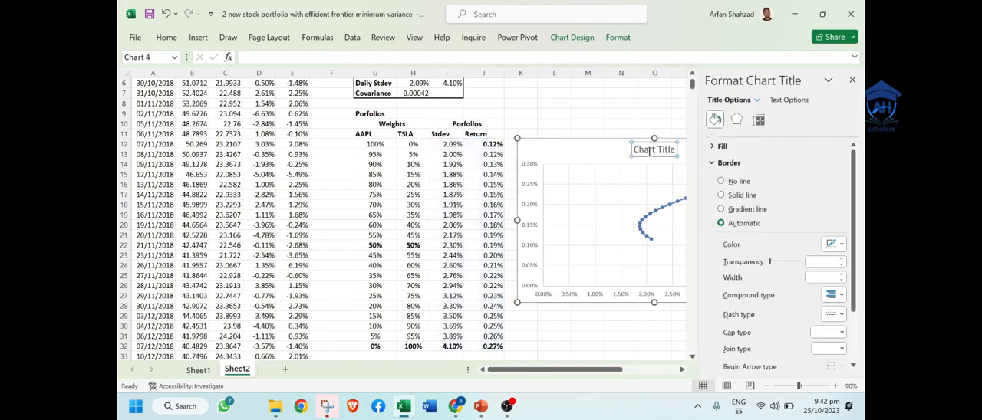
{"action": "key", "text": "BackSpace"}
{"action": "key", "text": "BackSpace"}
{"action": "key", "text": "BackSpace"}
{"action": "key", "text": "BackSpace"}
{"action": "key", "text": "BackSpace"}
{"action": "key", "text": "BackSpace"}
{"action": "key", "text": "BackSpace"}
{"action": "key", "text": "BackSpace"}
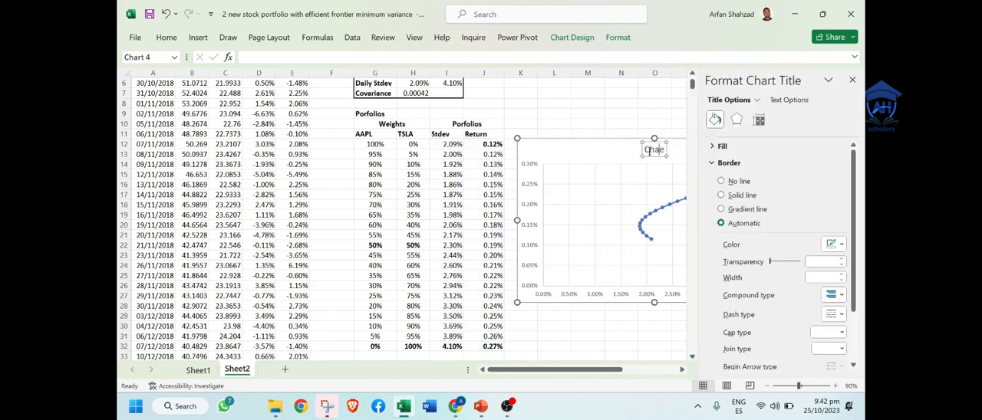
{"action": "key", "text": "BackSpace"}
{"action": "key", "text": "BackSpace"}
{"action": "key", "text": "BackSpace"}
{"action": "type", "text": "Ef"}
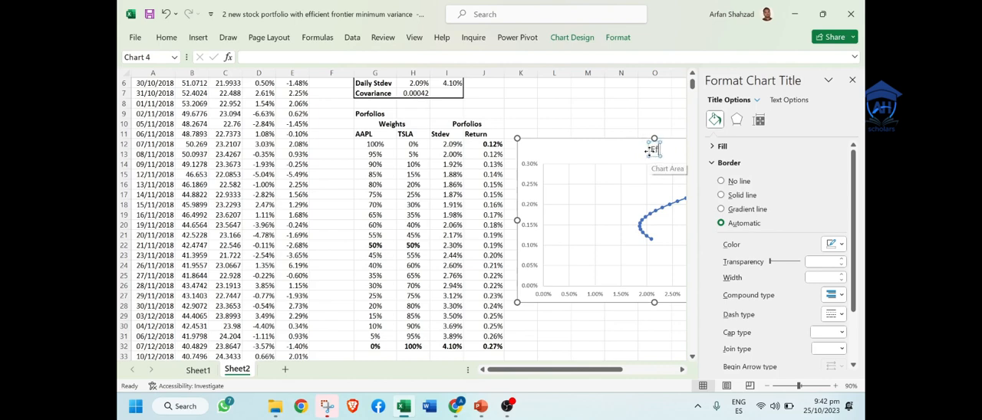
{"action": "type", "text": "ficient F"}
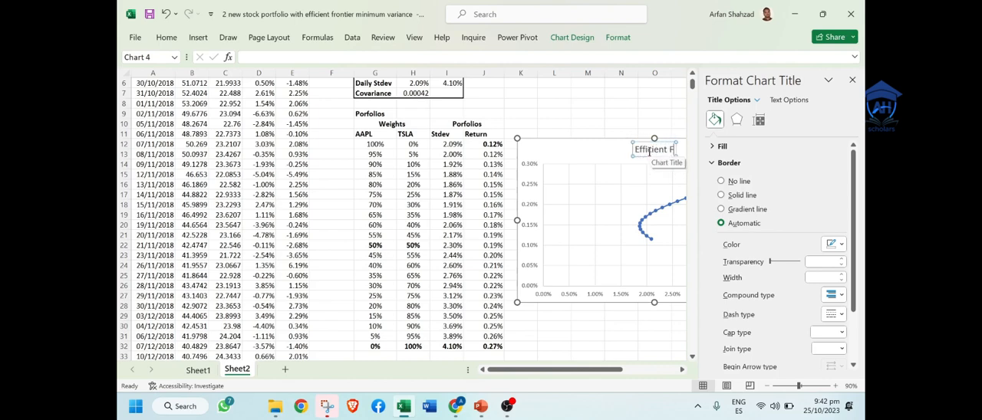
{"action": "type", "text": "rontier"}
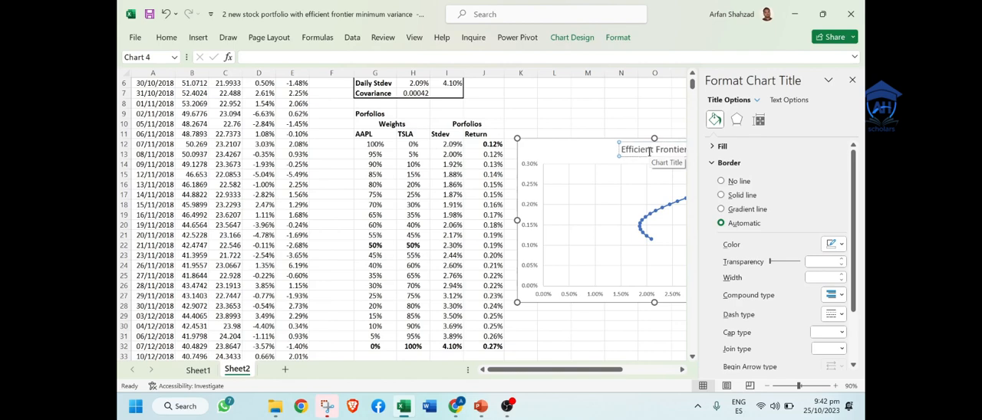
{"action": "left_click", "coordinate": [852, 79]}
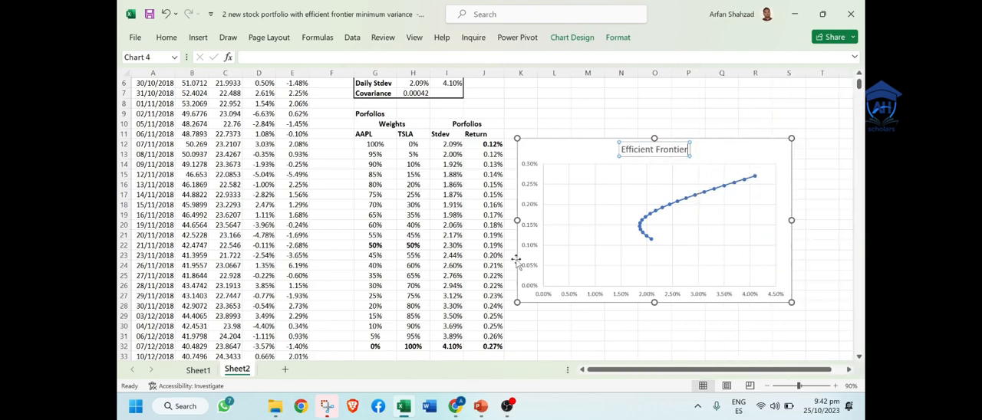
Step: Add axis titles to both axes of the Efficient Frontier chart
{"action": "left_click", "coordinate": [530, 221]}
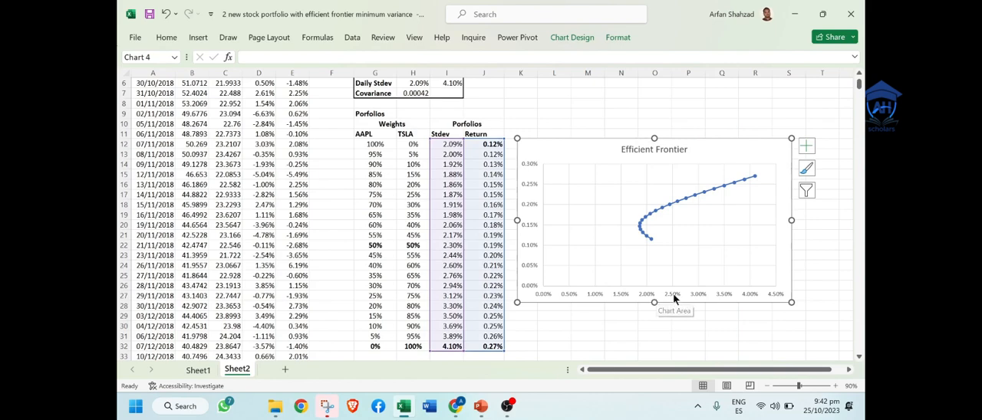
{"action": "left_click", "coordinate": [649, 295]}
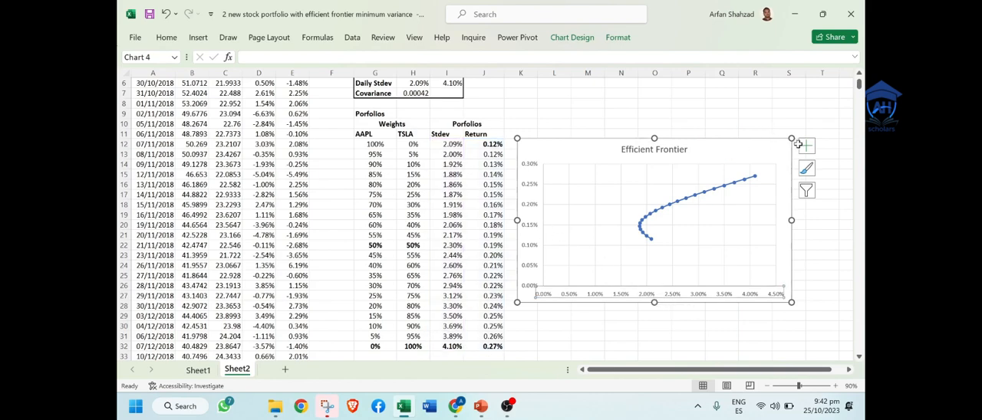
{"action": "left_click", "coordinate": [806, 145]}
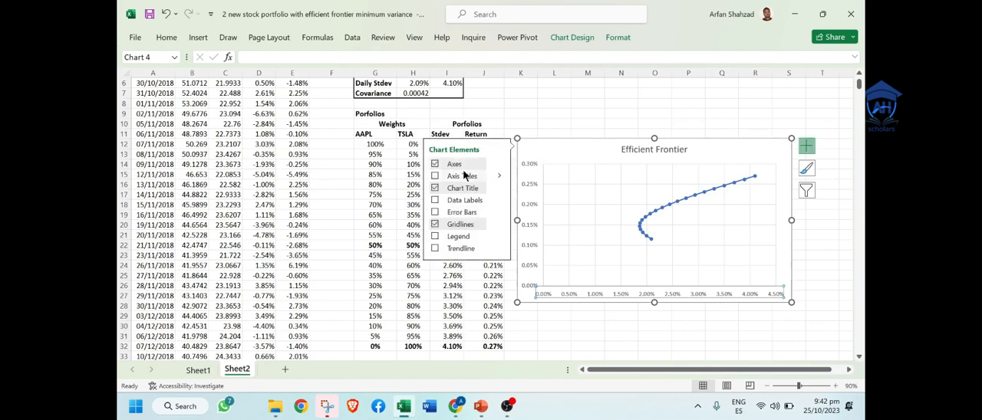
{"action": "left_click", "coordinate": [460, 175]}
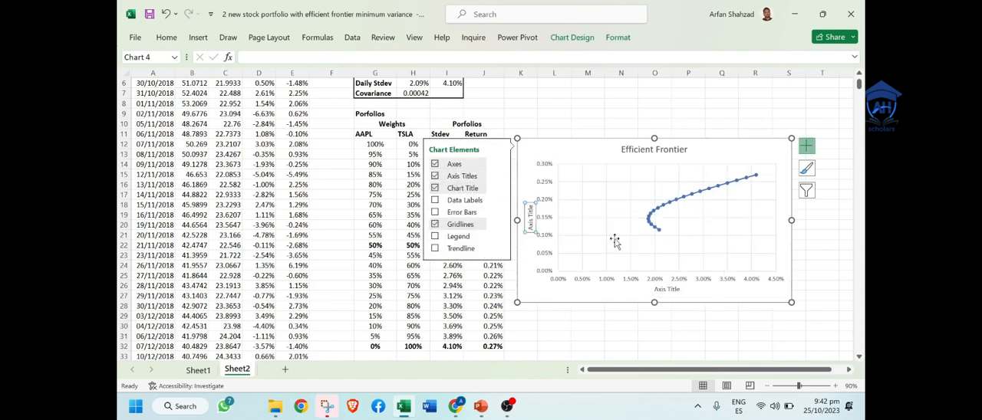
Step: Set the horizontal axis title to "Portfolio Daily Standard Deviation"
{"action": "left_click", "coordinate": [661, 288]}
{"action": "left_click", "coordinate": [661, 287]}
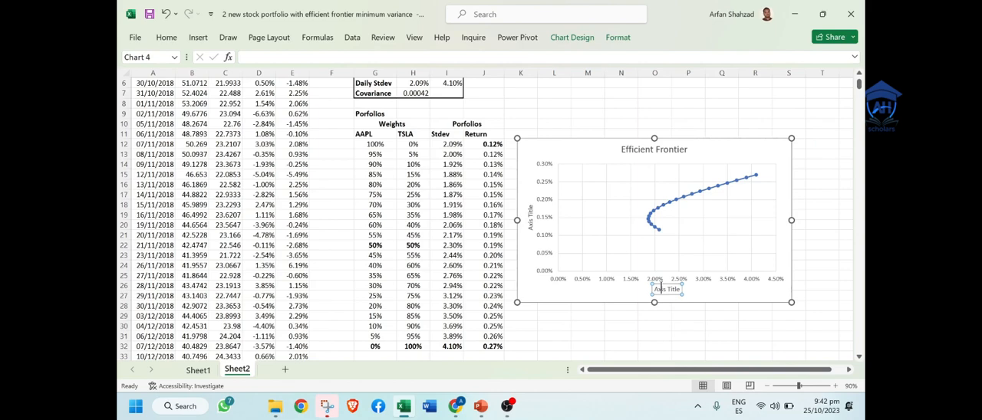
{"action": "key", "text": "Delete"}
{"action": "key", "text": "Delete"}
{"action": "key", "text": "Delete"}
{"action": "key", "text": "Delete"}
{"action": "key", "text": "Delete"}
{"action": "key", "text": "Delete"}
{"action": "key", "text": "Delete"}
{"action": "key", "text": "Delete"}
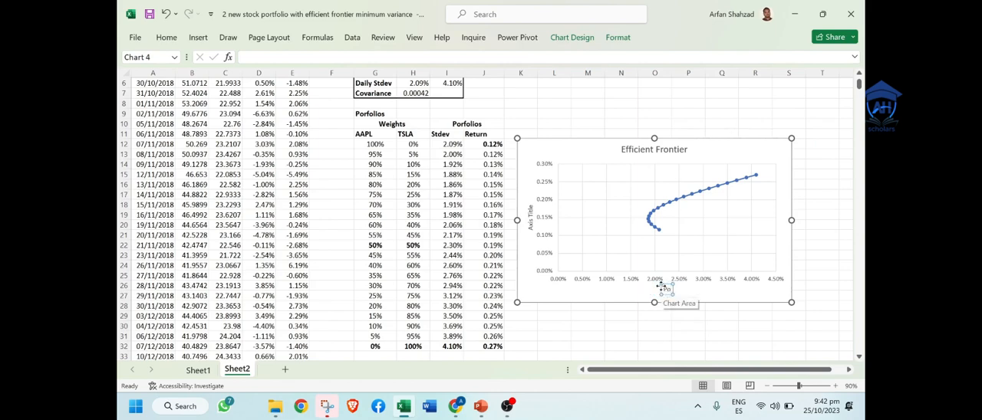
{"action": "type", "text": "Portfolio"}
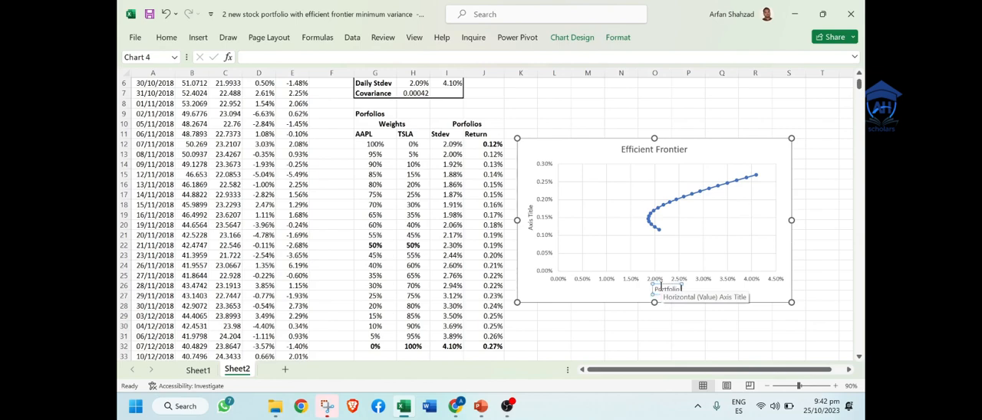
{"action": "type", "text": " Standard De"}
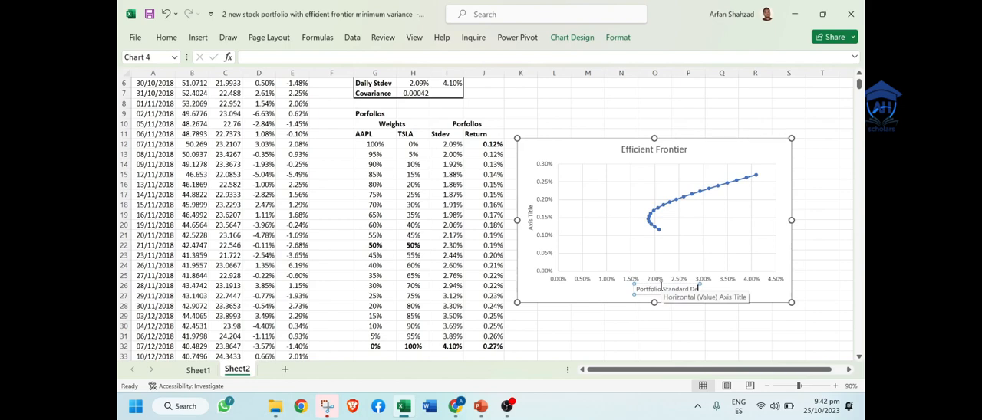
{"action": "type", "text": "viation"}
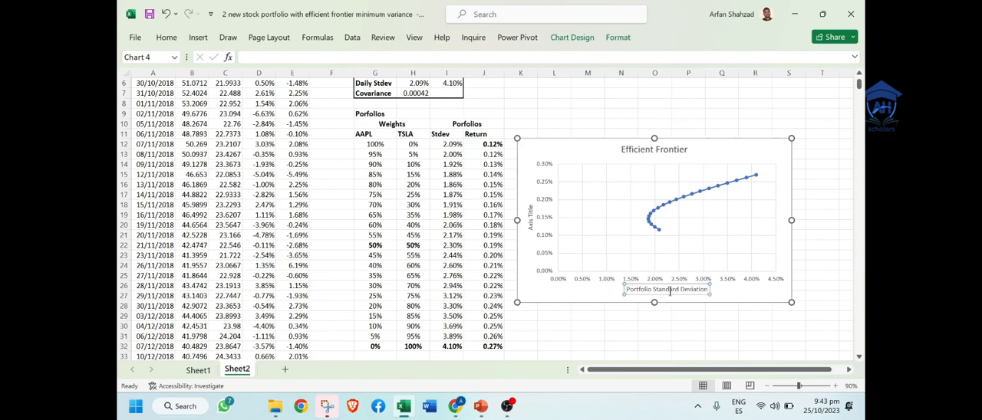
{"action": "left_click", "coordinate": [653, 290]}
{"action": "type", "text": "Daily"}
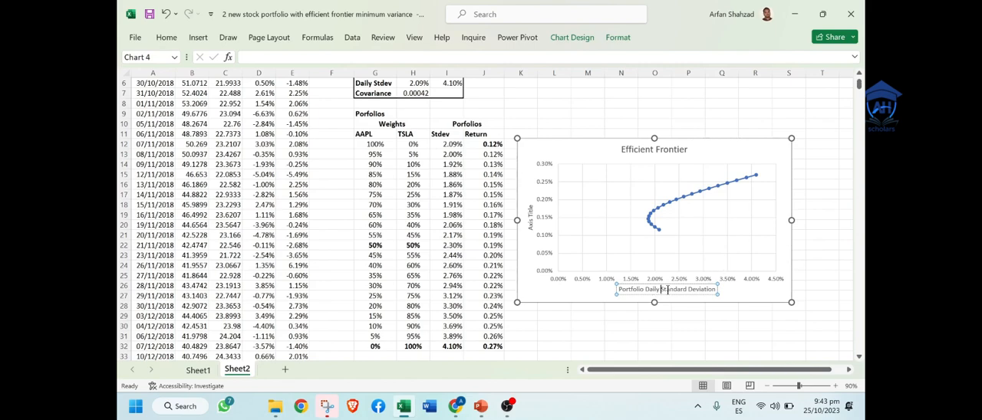
Step: Set the vertical axis title to "portfolio Daily Return", reusing the wording of the horizontal axis title
{"action": "left_click_drag", "start_coordinate": [661, 290], "coordinate": [629, 290]}
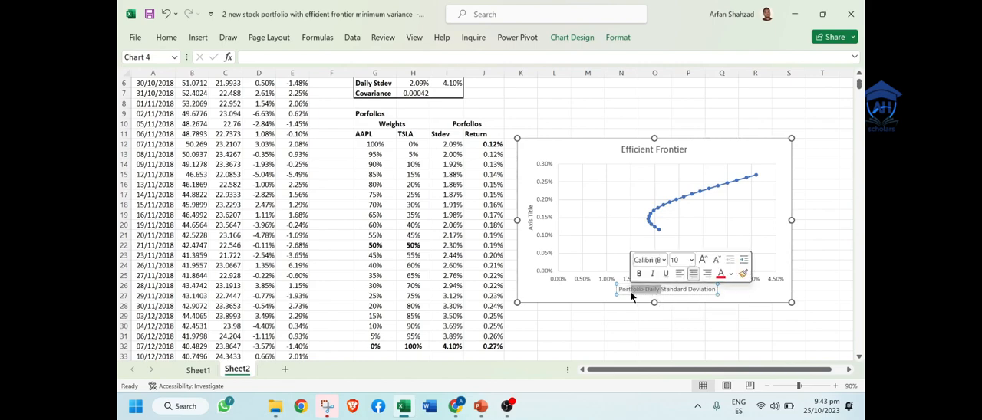
{"action": "left_click", "coordinate": [528, 214]}
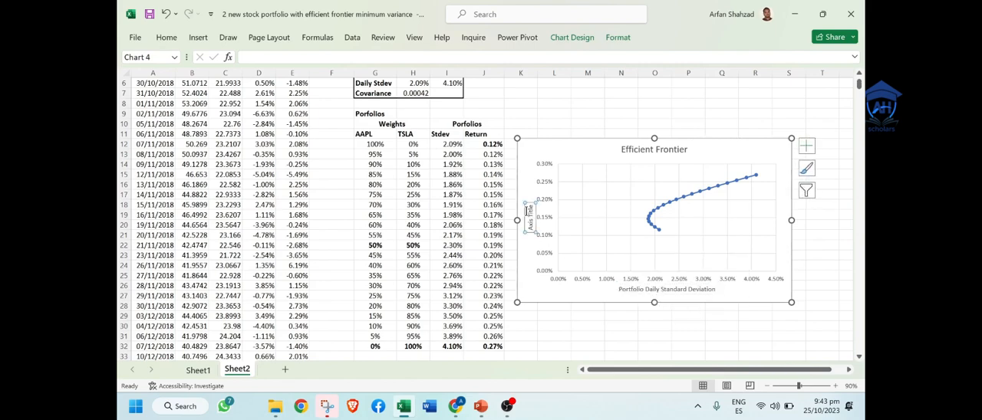
{"action": "triple_click", "coordinate": [530, 216]}
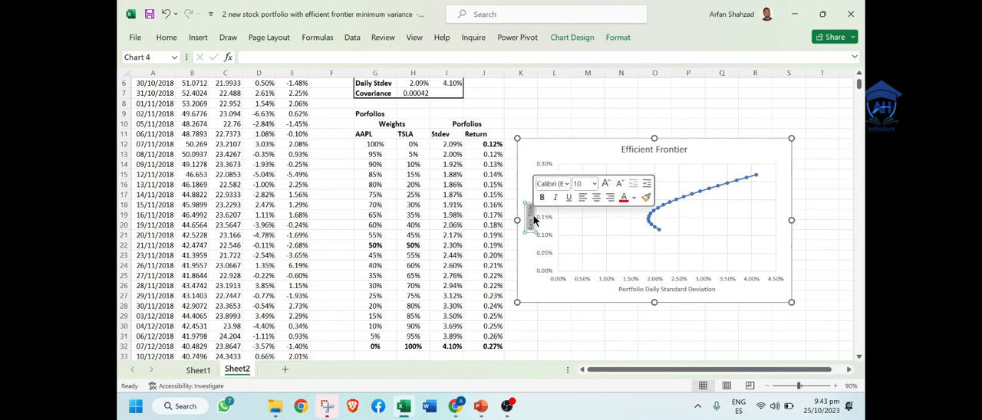
{"action": "type", "text": "Portfolio Daily"}
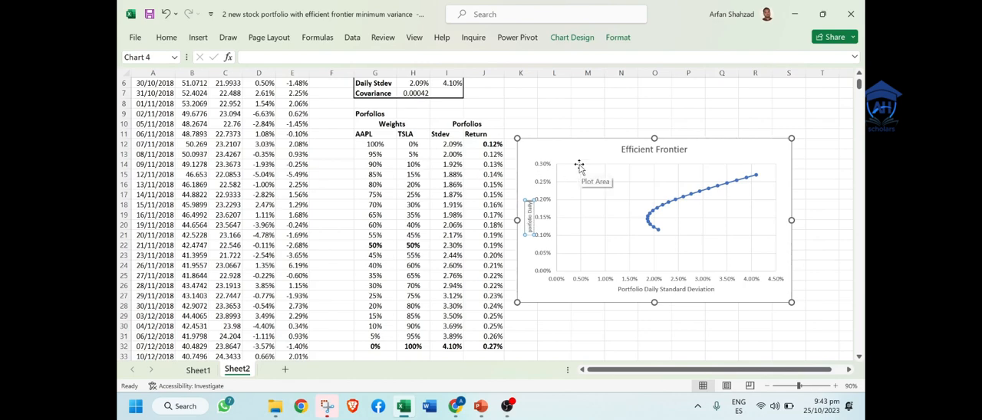
{"action": "type", "text": "Return"}
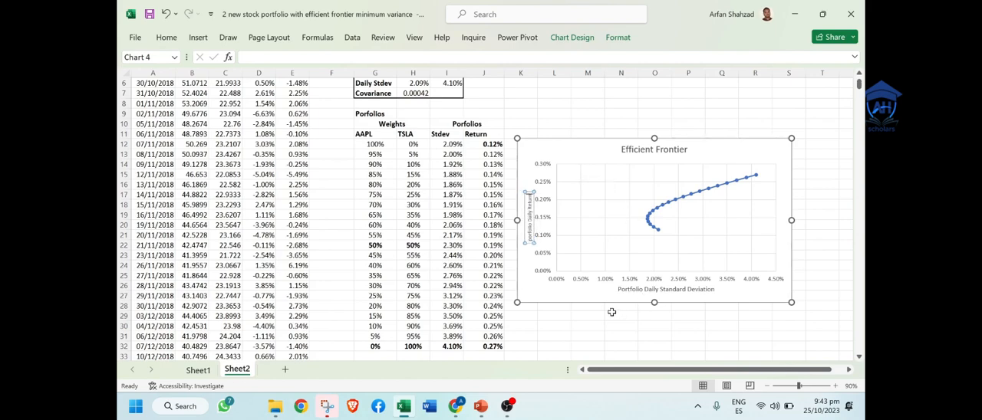
{"action": "left_click", "coordinate": [615, 336]}
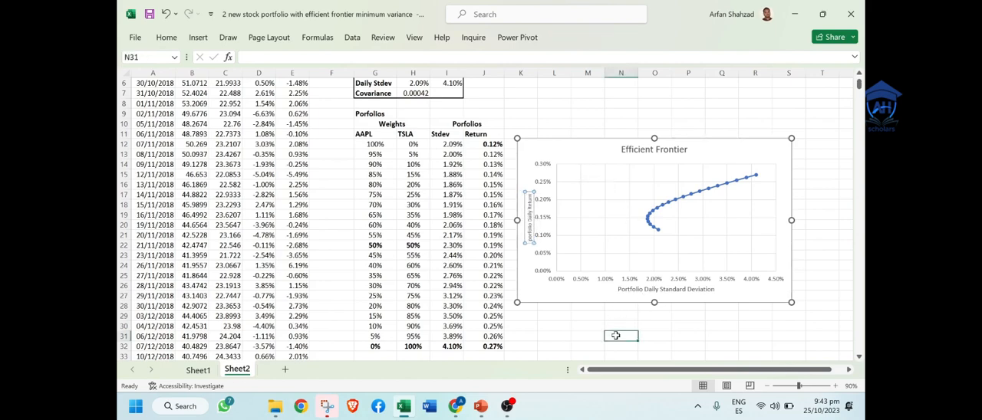
Step: Make the horizontal and vertical axis titles of the Efficient Frontier chart bold and close the axis title formatting options
{"action": "double_click", "coordinate": [651, 290]}
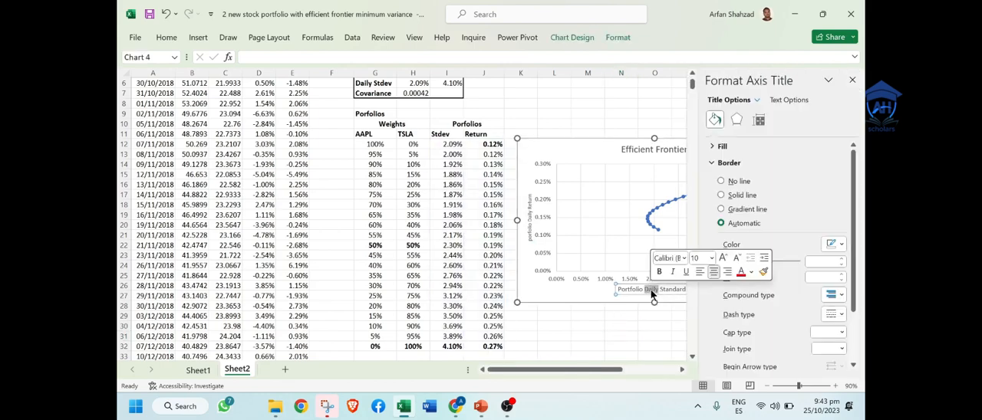
{"action": "triple_click", "coordinate": [651, 291]}
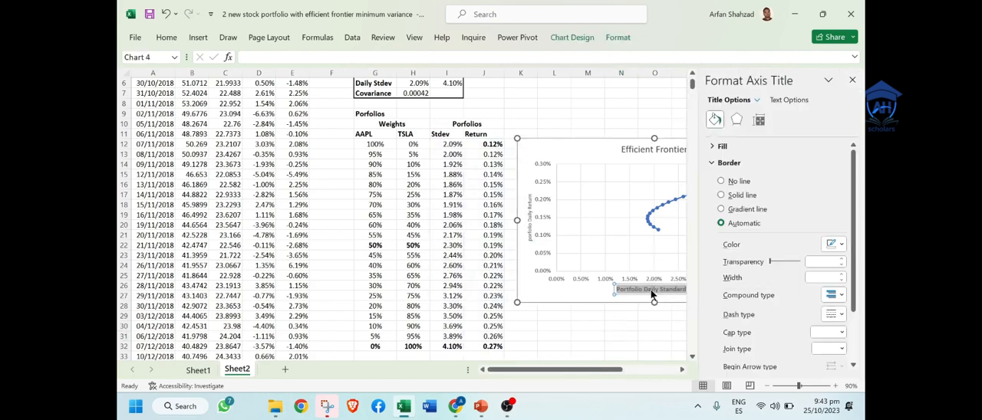
{"action": "double_click", "coordinate": [529, 211]}
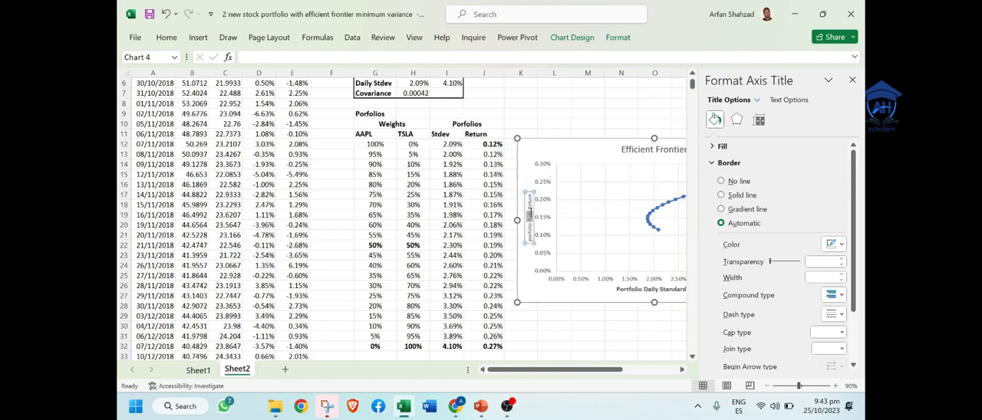
{"action": "triple_click", "coordinate": [530, 212]}
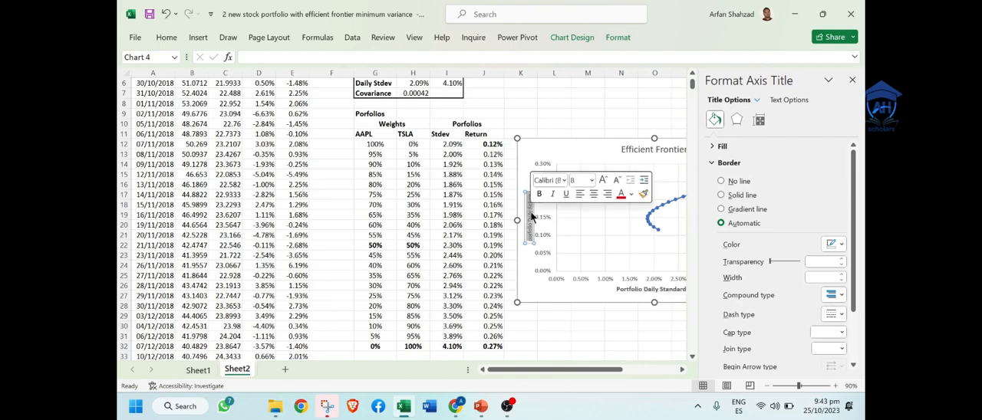
{"action": "left_click", "coordinate": [617, 93]}
{"action": "left_click", "coordinate": [851, 80]}
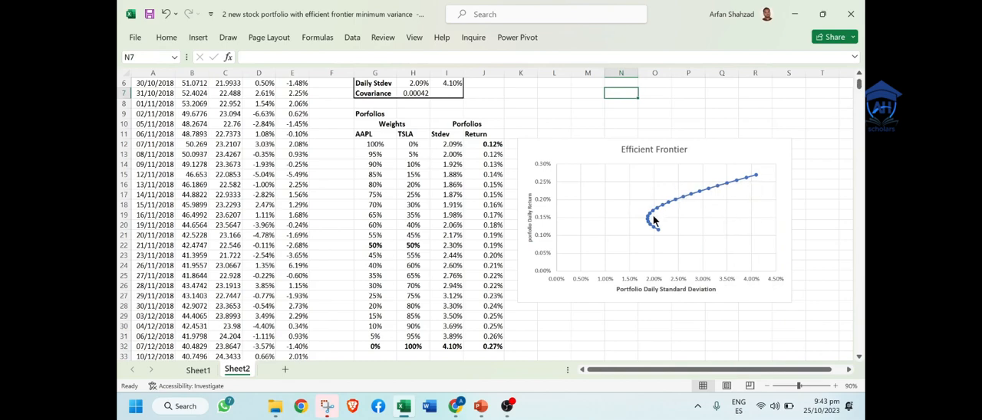
Step: Inspect the plotted series of the Efficient Frontier chart and shift its plot area slightly up and to the right
{"action": "mouse_move", "coordinate": [661, 234]}
{"action": "left_click", "coordinate": [754, 178]}
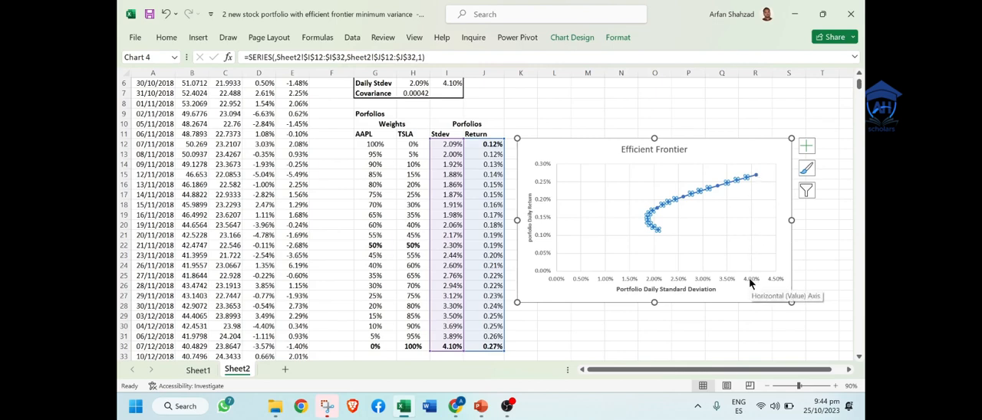
{"action": "left_click", "coordinate": [692, 227]}
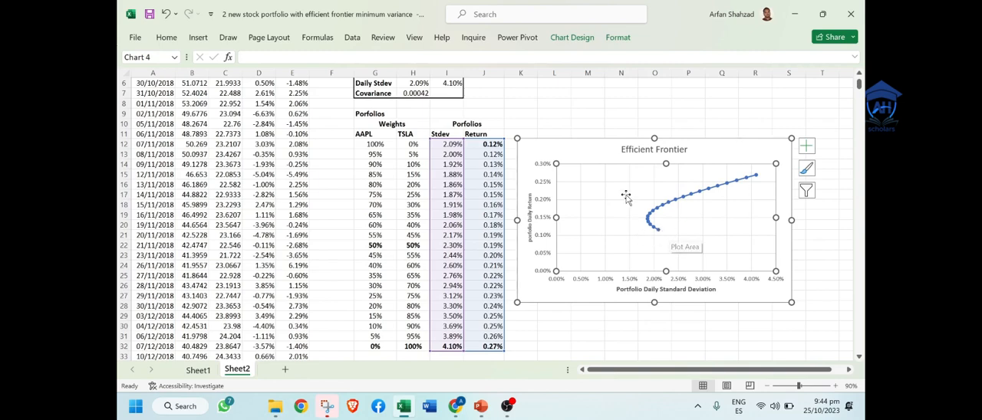
{"action": "left_click_drag", "start_coordinate": [639, 197], "coordinate": [637, 193]}
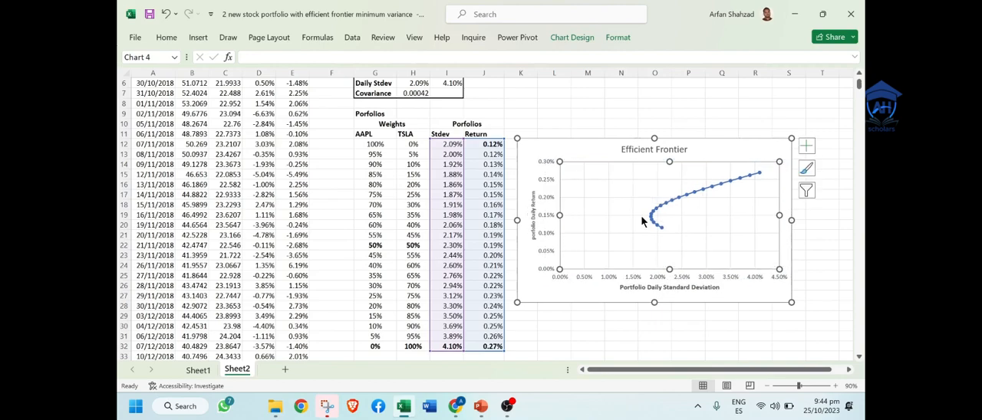
{"action": "left_click", "coordinate": [550, 320]}
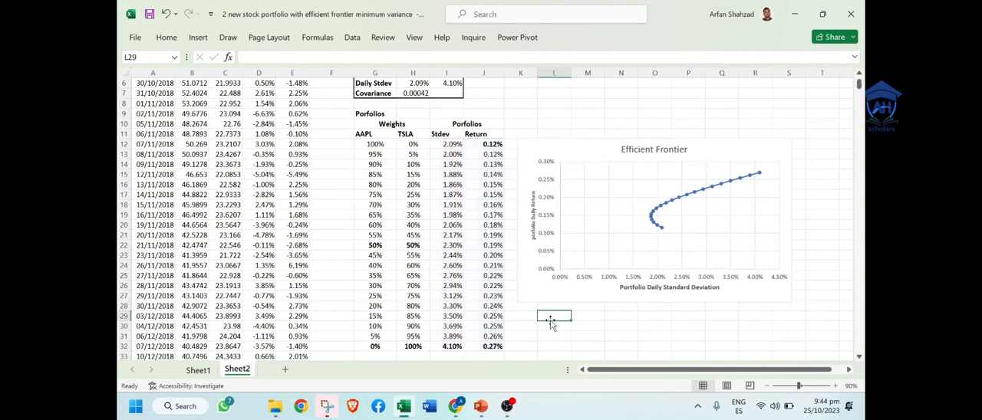
{"action": "key", "text": "Down"}
{"action": "key", "text": "Down"}
{"action": "key", "text": "Down"}
{"action": "key", "text": "Down"}
{"action": "key", "text": "Left"}
{"action": "key", "text": "Left"}
{"action": "key", "text": "Left"}
{"action": "key", "text": "Left"}
{"action": "key", "text": "Left"}
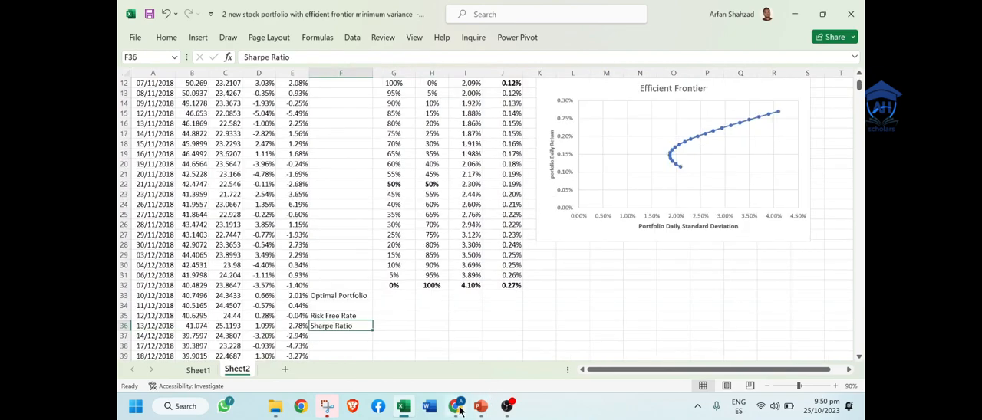
Step: Switch to Chrome and open YCharts' 10 Year Treasury Rate page from the Google results for "treasury risk free rate daily today"
{"action": "left_click", "coordinate": [457, 408]}
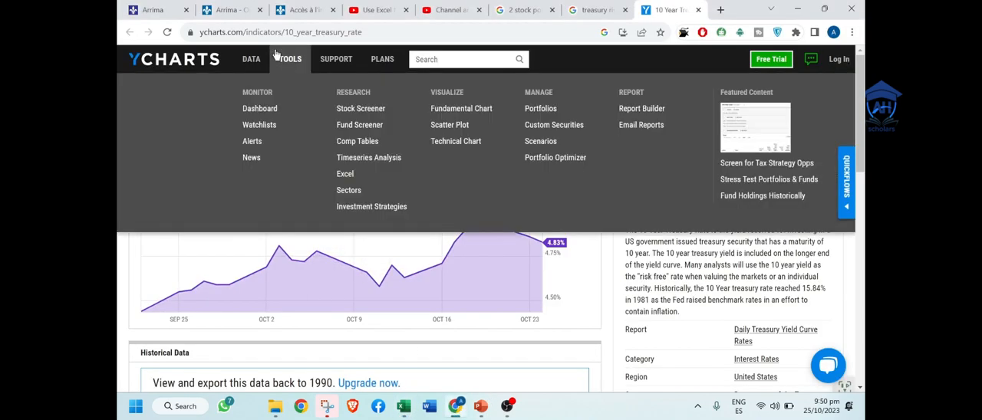
{"action": "left_click", "coordinate": [603, 9]}
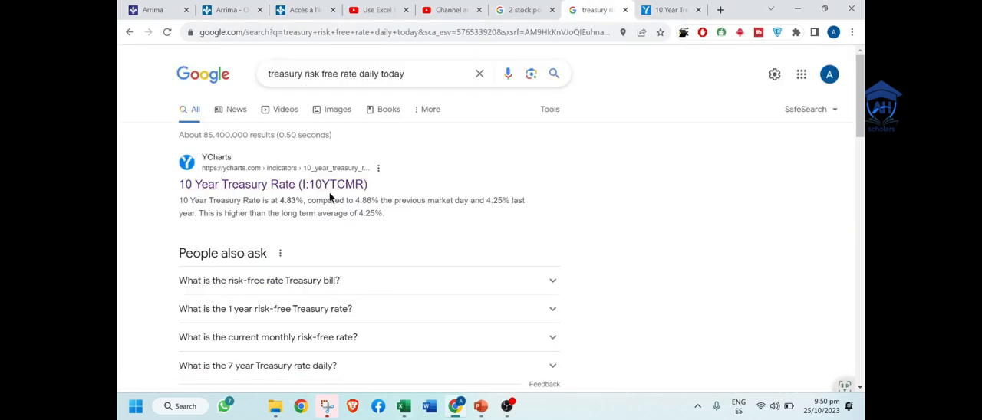
{"action": "left_click", "coordinate": [307, 186]}
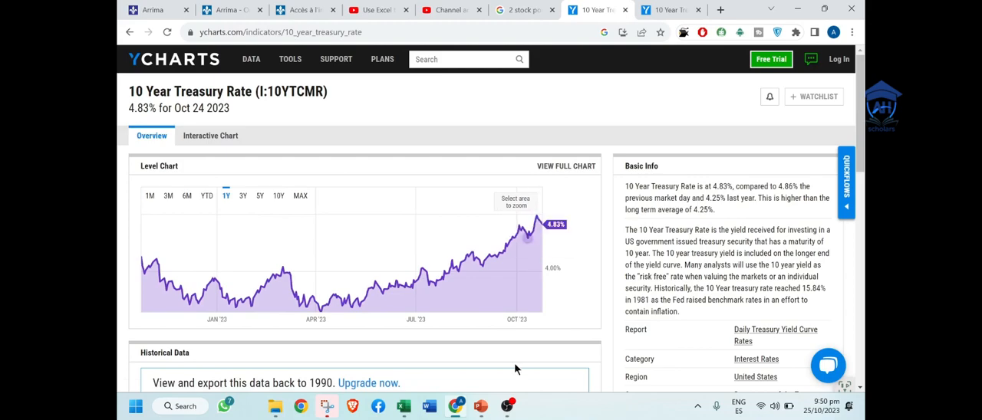
Step: Switch back to Excel and enter 4.83% in G35 as the risk free rate
{"action": "left_click", "coordinate": [407, 408]}
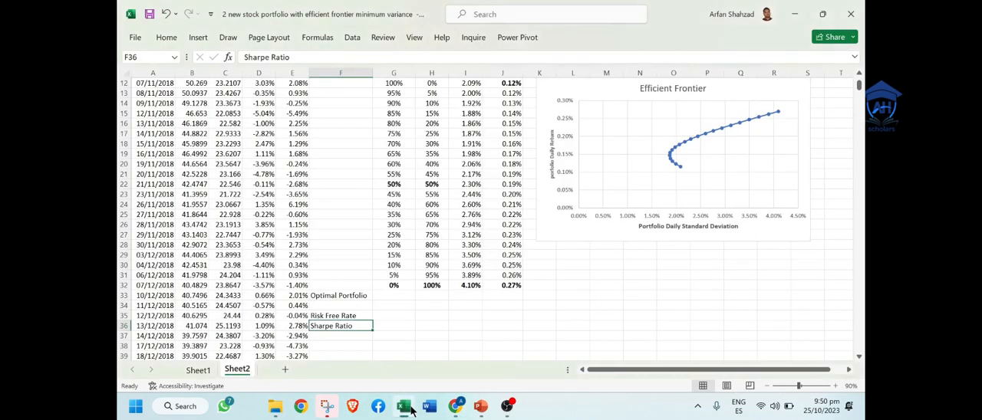
{"action": "left_click", "coordinate": [399, 315]}
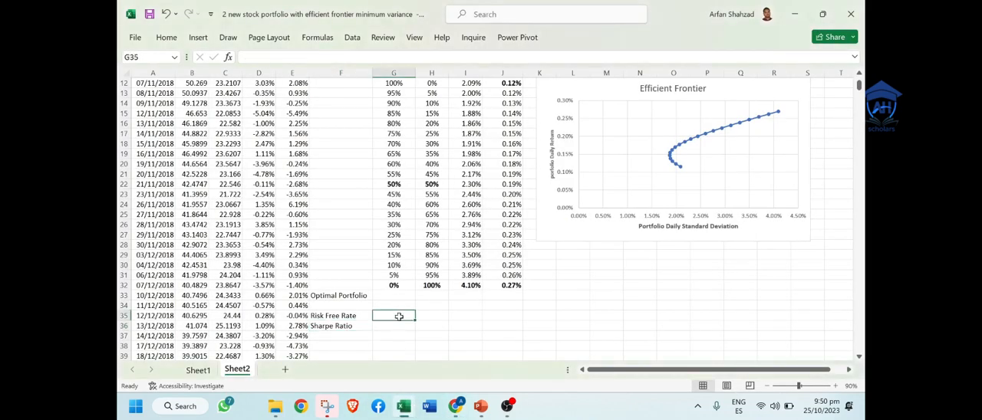
{"action": "type", "text": "4.83"}
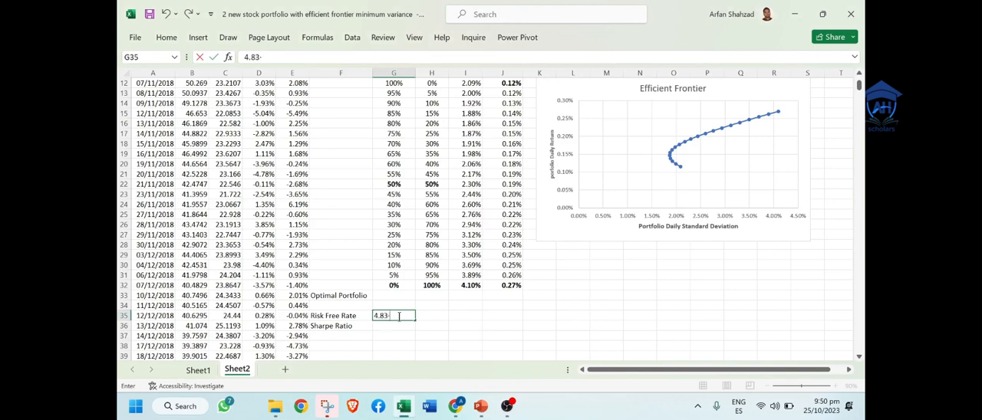
{"action": "type", "text": "%"}
{"action": "key", "text": "Up"}
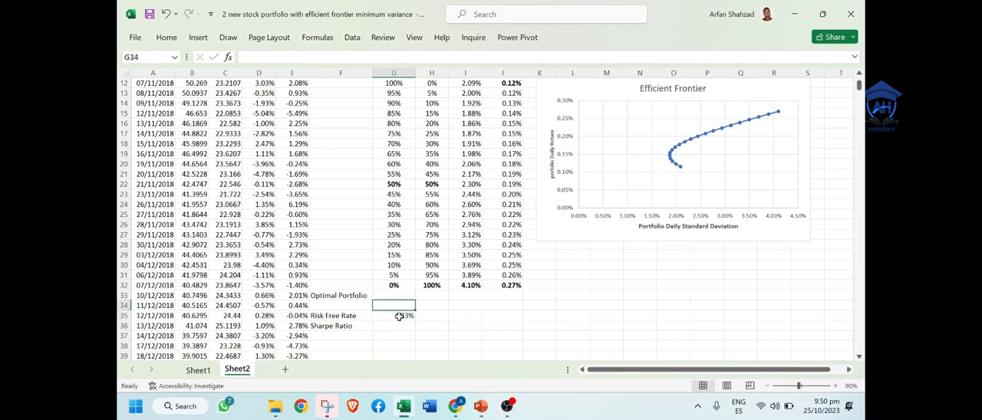
Step: Add the headings "Annual" in G34 and "Daily" in H34 above the risk free rate row
{"action": "type", "text": "Annual"}
{"action": "key", "text": "Tab"}
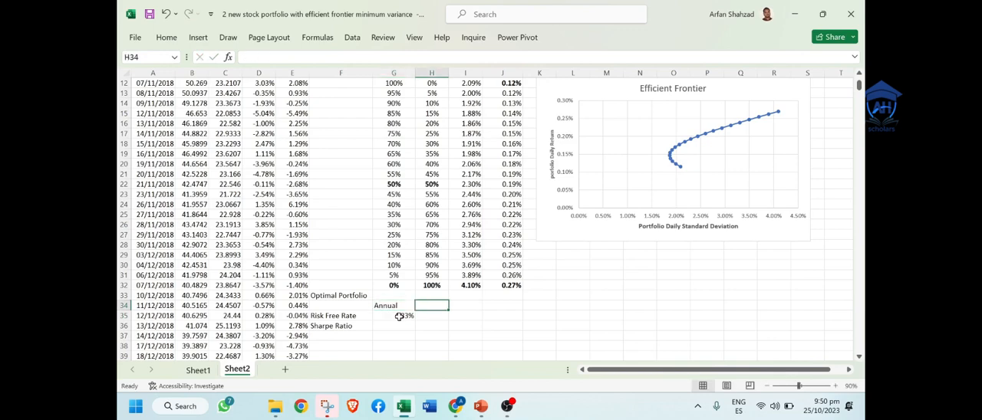
{"action": "type", "text": "Daily"}
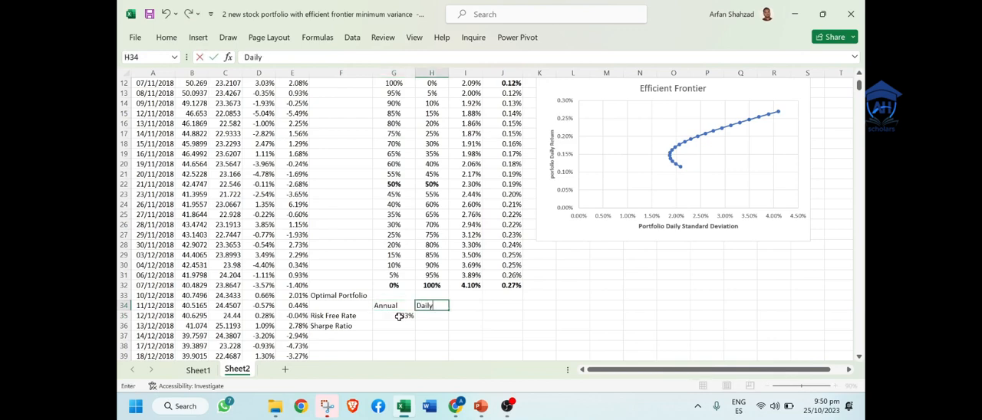
{"action": "key", "text": "Return"}
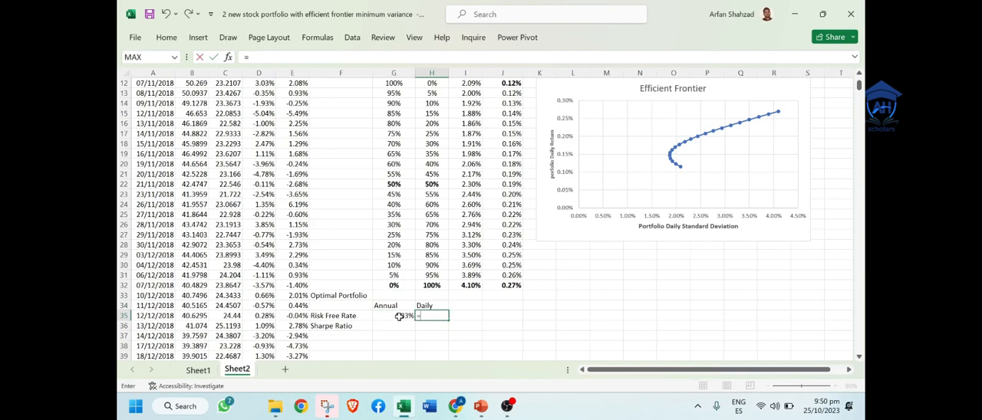
Step: Calculate the daily risk free rate in H35 with the formula =G35/252
{"action": "type", "text": "="}
{"action": "left_click", "coordinate": [399, 316]}
{"action": "type", "text": "/"}
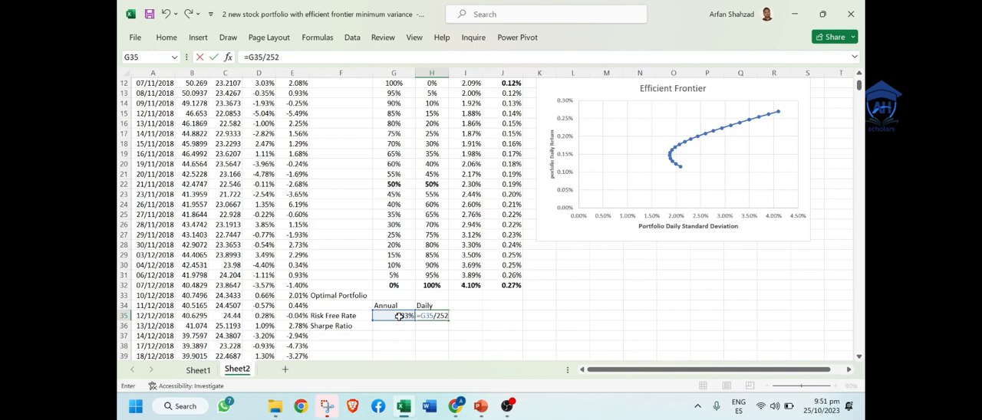
{"action": "type", "text": "252"}
{"action": "key", "text": "Return"}
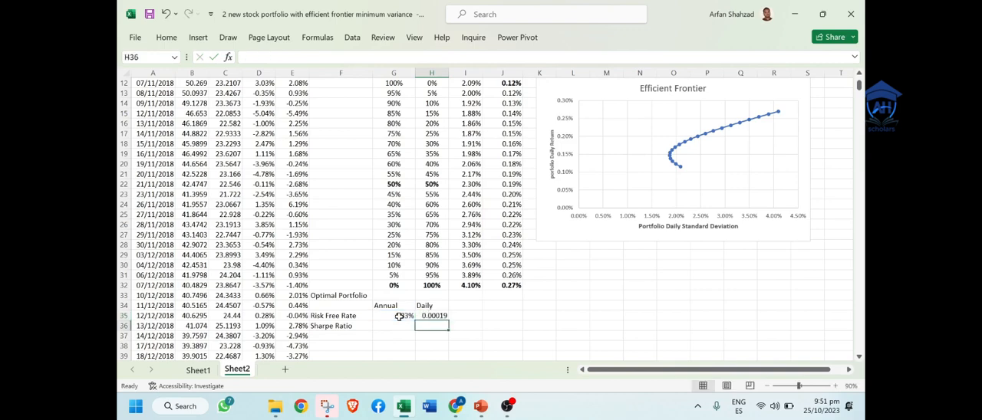
Step: Add the note "252 working days in a year" in K35 beside the risk free rate row
{"action": "left_click", "coordinate": [541, 316]}
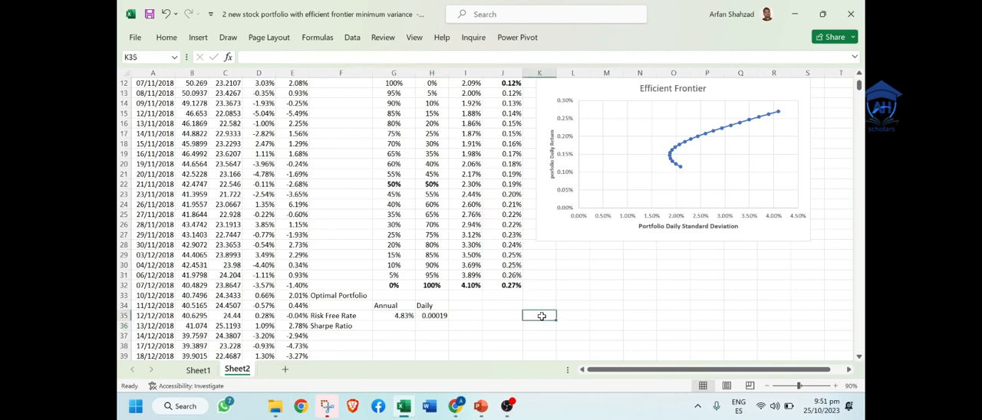
{"action": "type", "text": "252 days"}
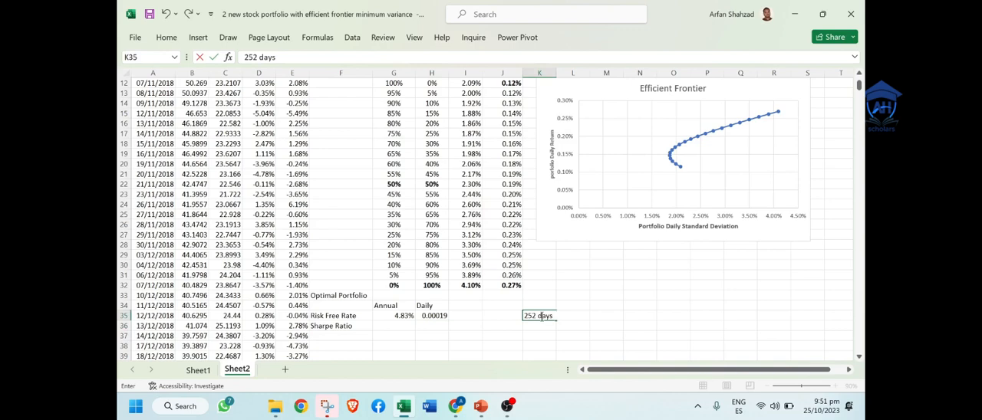
{"action": "type", "text": " in a wo"}
{"action": "key", "text": "BackSpace"}
{"action": "key", "text": "BackSpace"}
{"action": "key", "text": "BackSpace"}
{"action": "type", "text": "yw"}
{"action": "key", "text": "BackSpace"}
{"action": "type", "text": "working"}
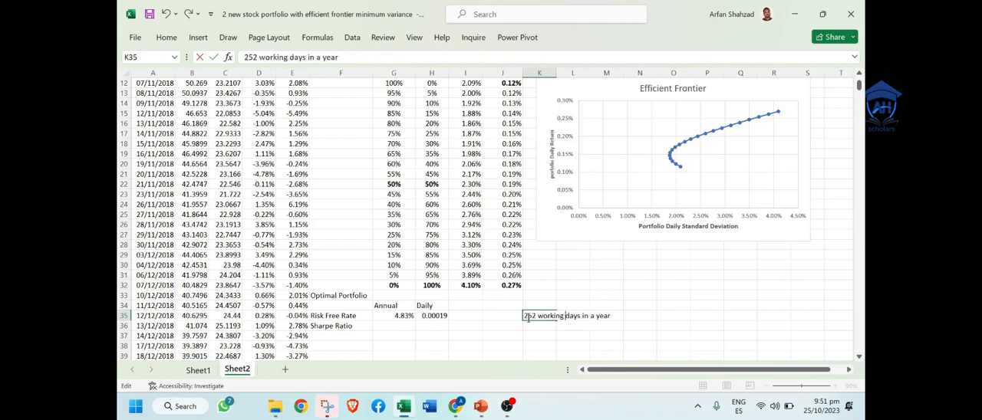
{"action": "left_click", "coordinate": [438, 330]}
{"action": "left_click", "coordinate": [438, 316]}
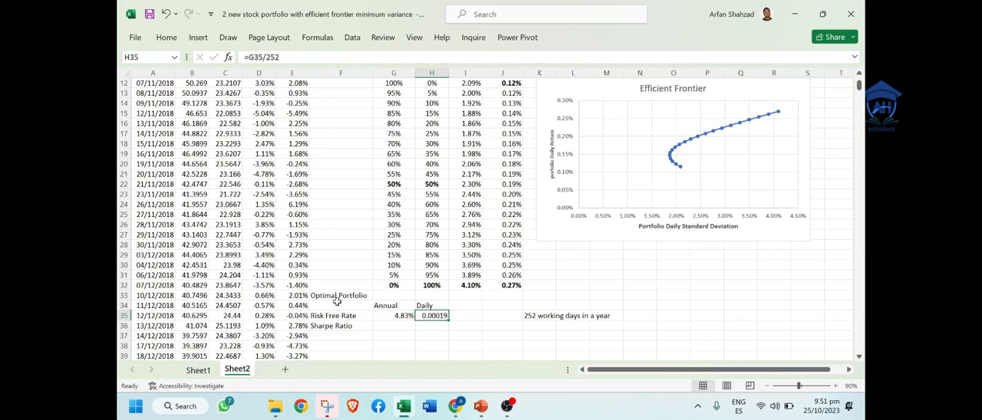
Step: Make the Optimal Portfolio block F33:H36 bold
{"action": "left_click_drag", "start_coordinate": [334, 296], "coordinate": [402, 326]}
{"action": "key", "text": "ctrl+b"}
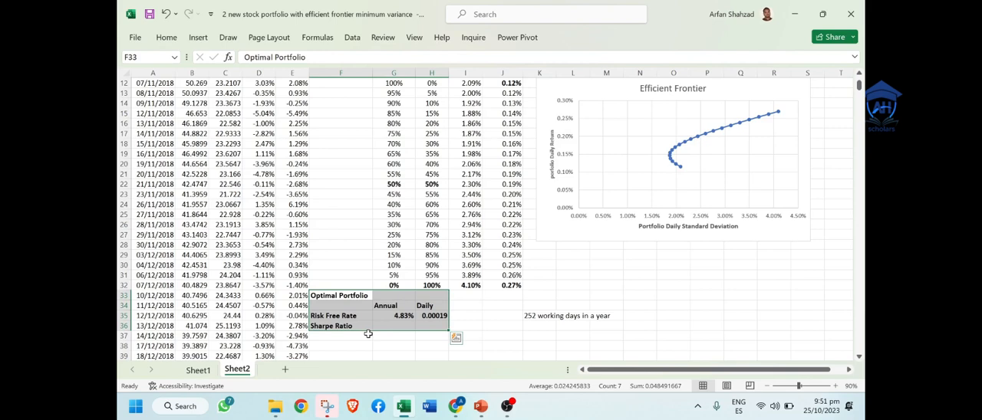
{"action": "left_click", "coordinate": [342, 296]}
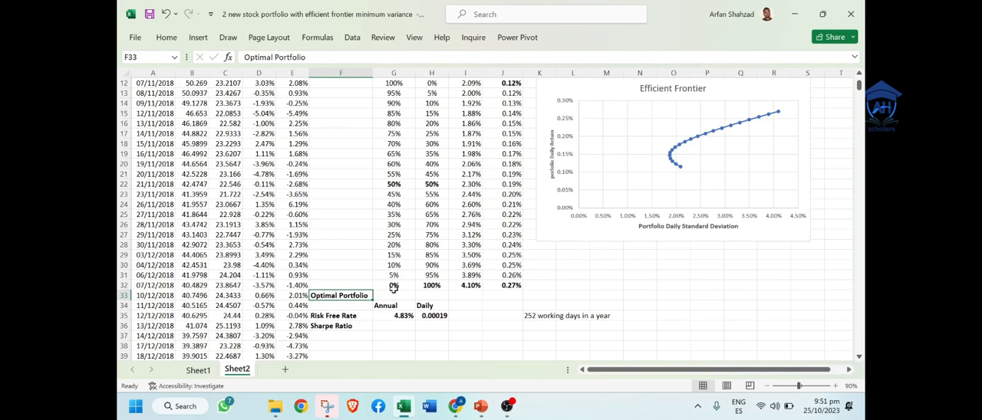
Step: Copy the last portfolio row G32:J32 and paste only its formulas into the Optimal Portfolio row starting at G33
{"action": "left_click_drag", "start_coordinate": [392, 287], "coordinate": [493, 286]}
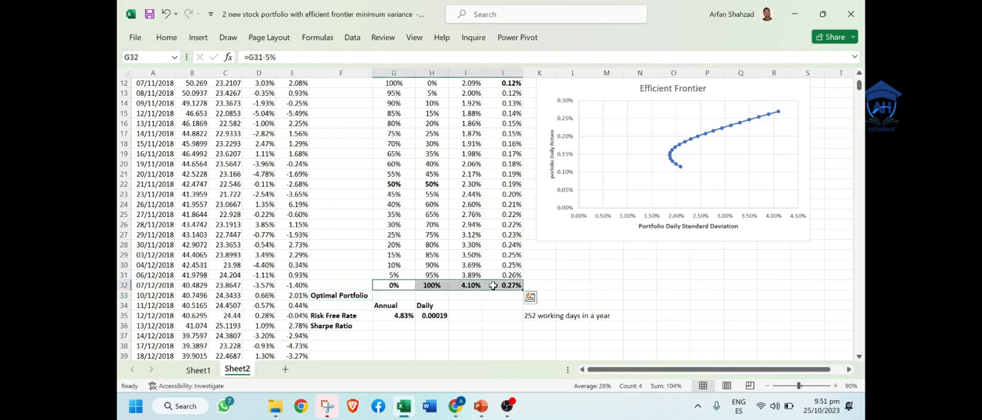
{"action": "key", "text": "ctrl+c"}
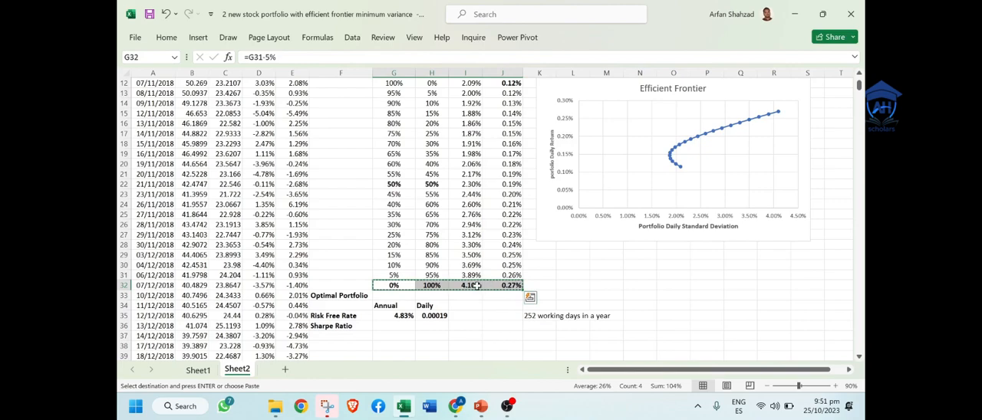
{"action": "right_click", "coordinate": [397, 300]}
{"action": "left_click", "coordinate": [430, 99]}
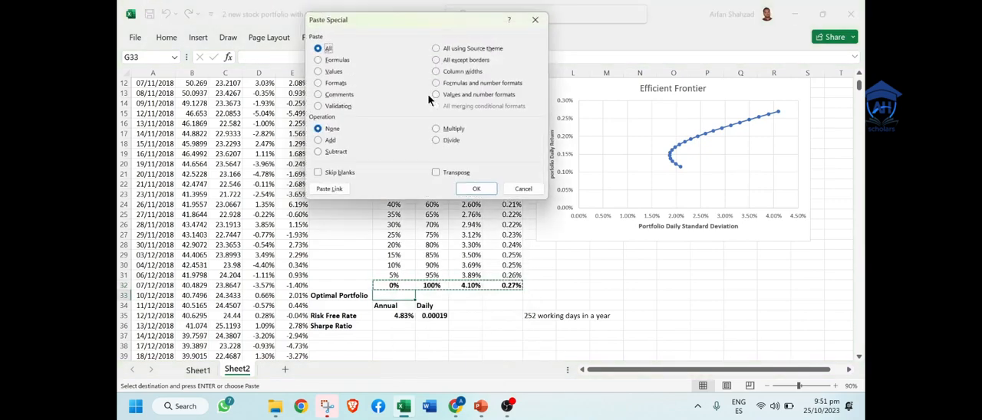
{"action": "left_click", "coordinate": [316, 70]}
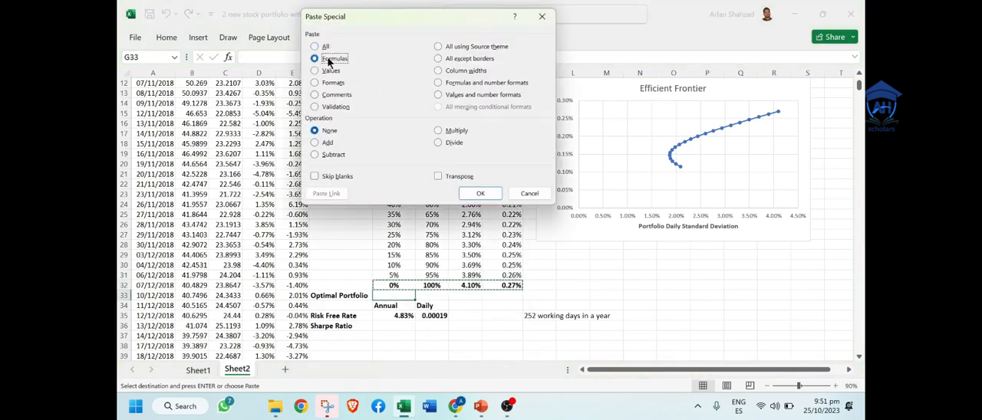
{"action": "left_click", "coordinate": [479, 194]}
{"action": "left_click", "coordinate": [571, 275]}
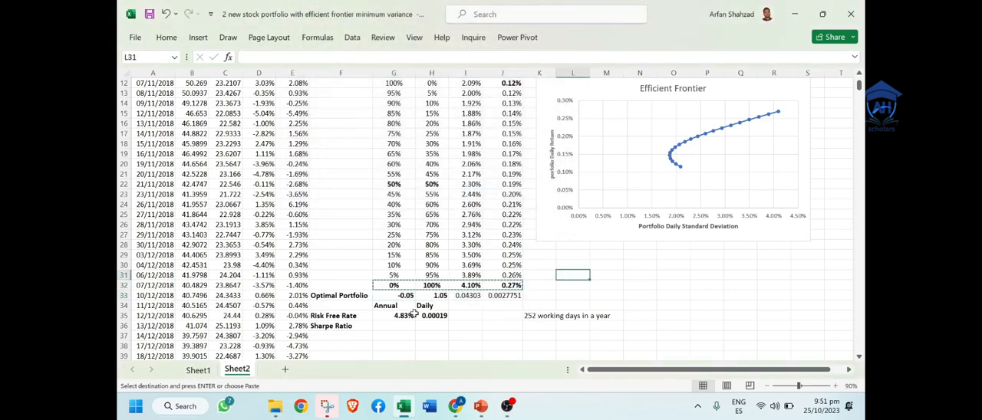
Step: Format the Optimal Portfolio values G33:J33 as percentages with two decimal places
{"action": "left_click_drag", "start_coordinate": [502, 295], "coordinate": [402, 295]}
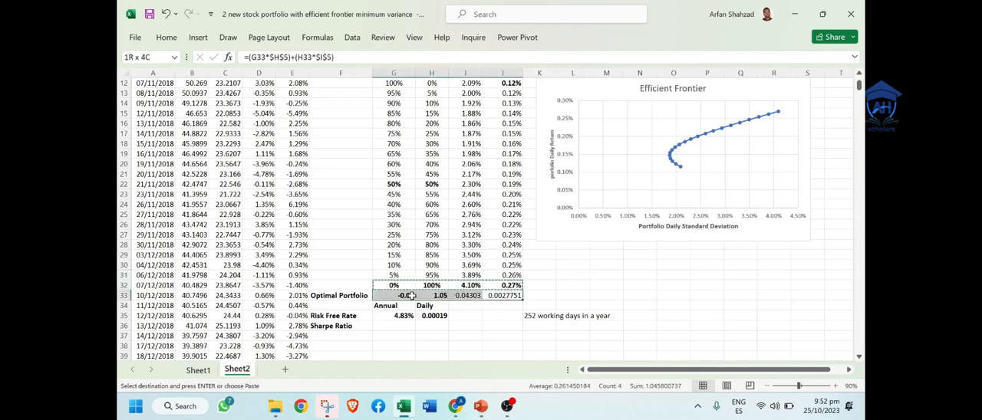
{"action": "left_click", "coordinate": [165, 37]}
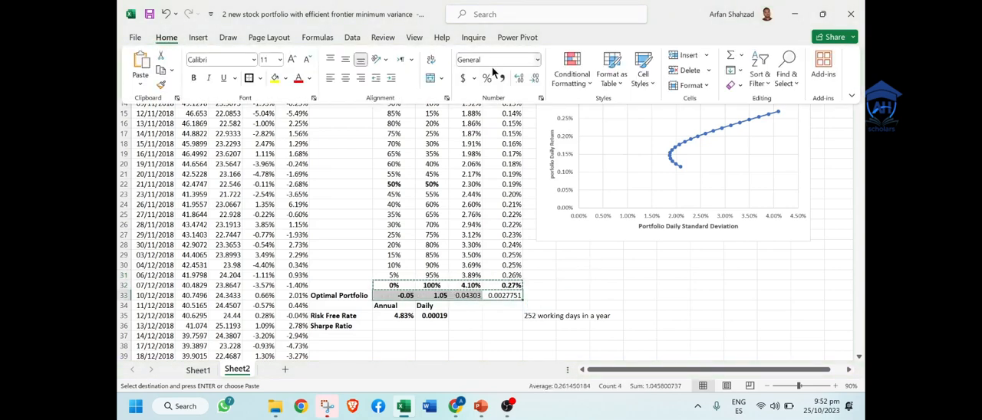
{"action": "left_click", "coordinate": [487, 80]}
{"action": "left_click", "coordinate": [519, 78]}
{"action": "left_click", "coordinate": [519, 77]}
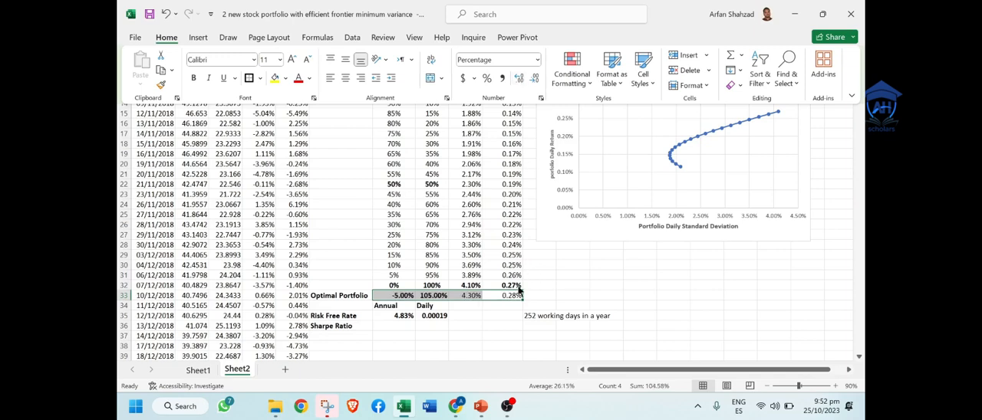
{"action": "left_click", "coordinate": [489, 318]}
{"action": "right_click", "coordinate": [490, 323]}
{"action": "key", "text": "Escape"}
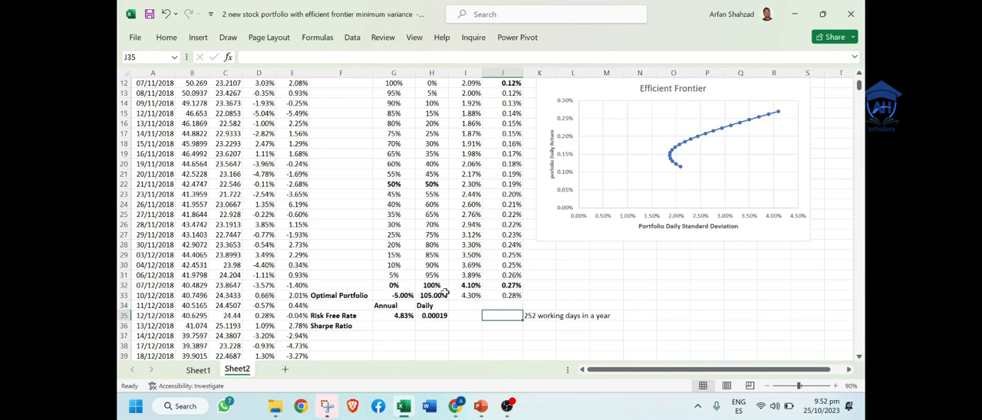
Step: Add the note "Portfolio return - risk free rate )/Portfolio standard deviation" in K36 beside the Sharpe Ratio row
{"action": "left_click", "coordinate": [387, 328]}
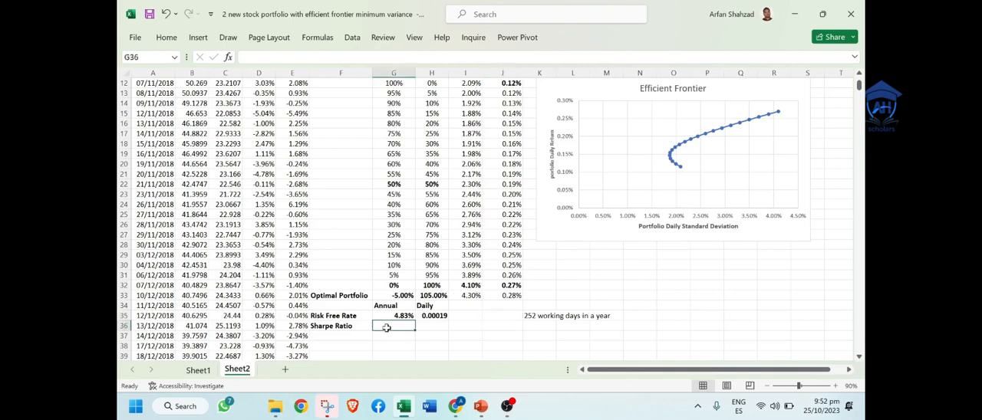
{"action": "left_click", "coordinate": [543, 325]}
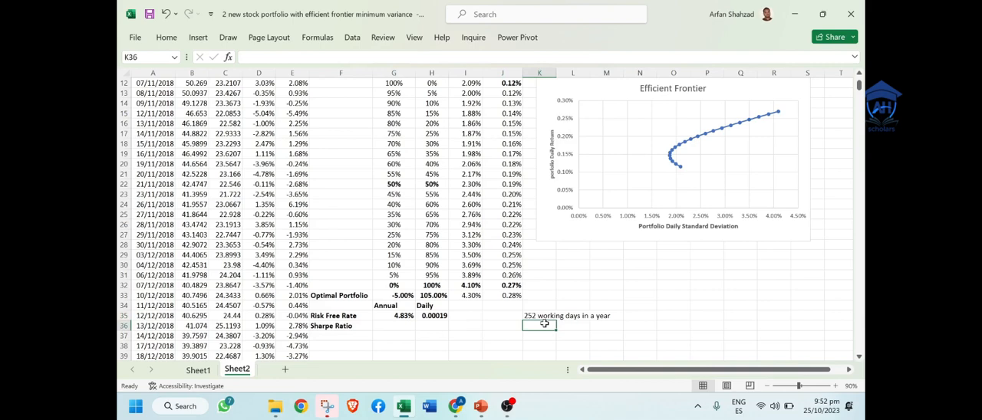
{"action": "type", "text": "Po"}
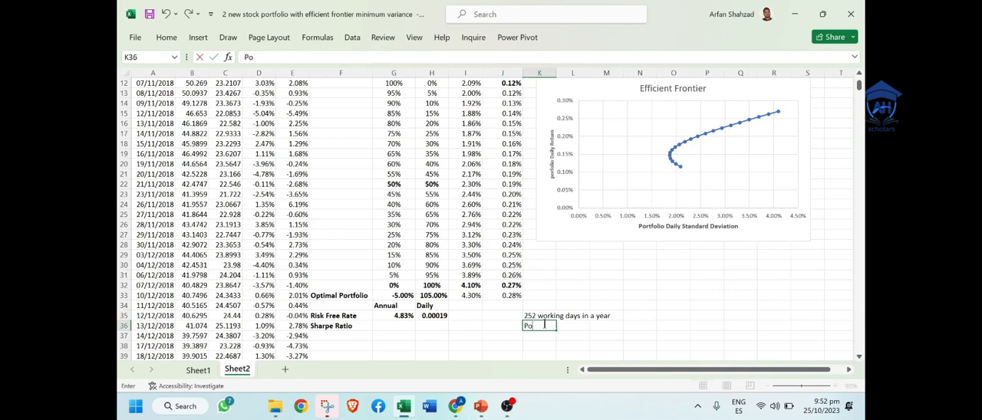
{"action": "type", "text": "rtfolio return"}
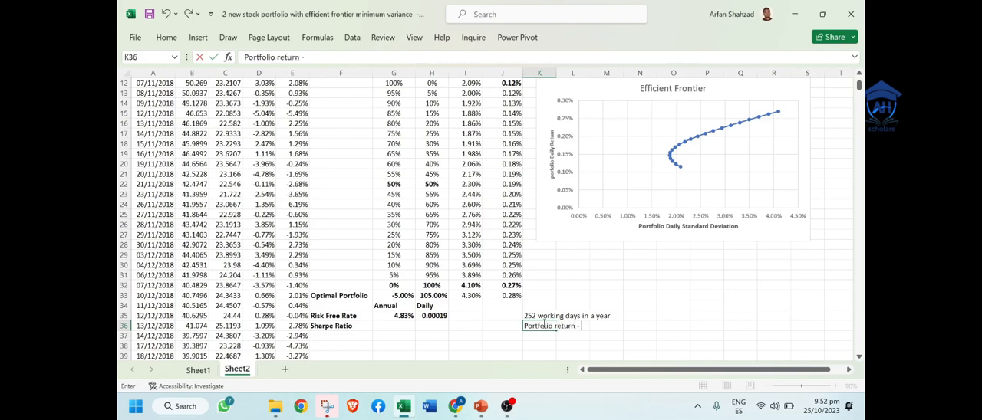
{"action": "type", "text": " - Dai"}
{"action": "key", "text": "BackSpace"}
{"action": "key", "text": "BackSpace"}
{"action": "key", "text": "BackSpace"}
{"action": "key", "text": "BackSpace"}
{"action": "key", "text": "BackSpace"}
{"action": "type", "text": "r"}
{"action": "type", "text": "isj"}
{"action": "key", "text": "BackSpace"}
{"action": "type", "text": "k free rate"}
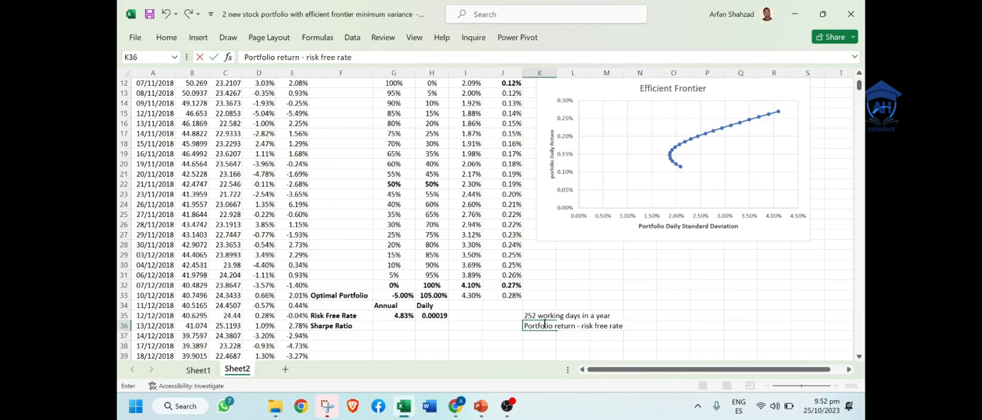
{"action": "type", "text": " )/Portf"}
{"action": "key", "text": "BackSpace"}
{"action": "type", "text": "folio "}
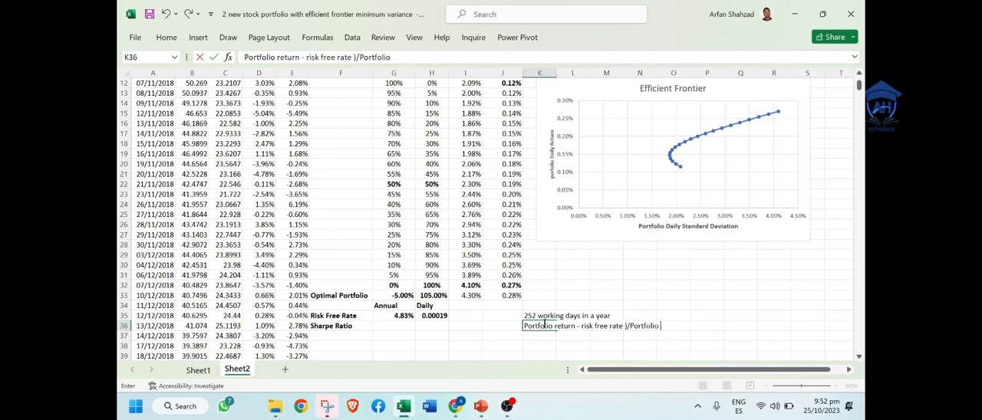
{"action": "type", "text": "standard deviation"}
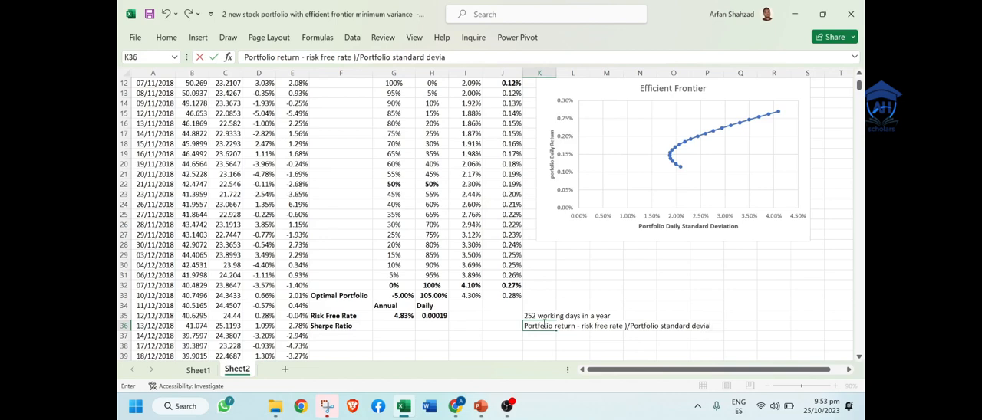
{"action": "left_click", "coordinate": [517, 336]}
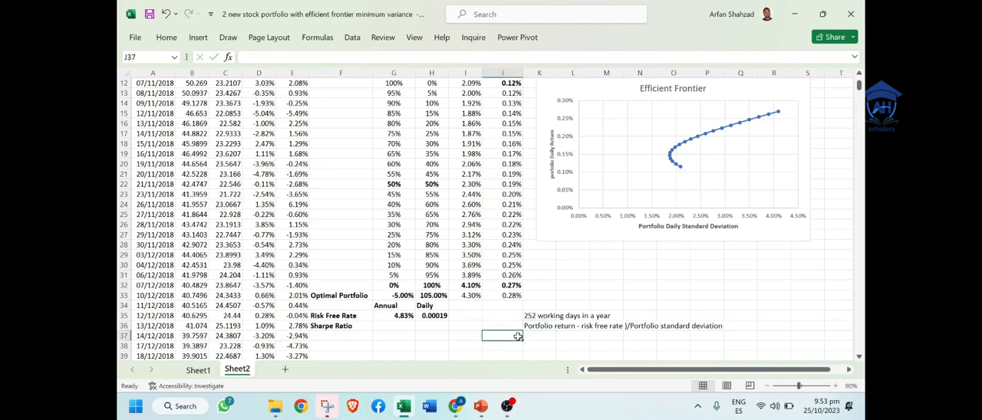
Step: Calculate the Sharpe ratio in G36 with the formula =(J33-H35)/I33
{"action": "left_click", "coordinate": [390, 327]}
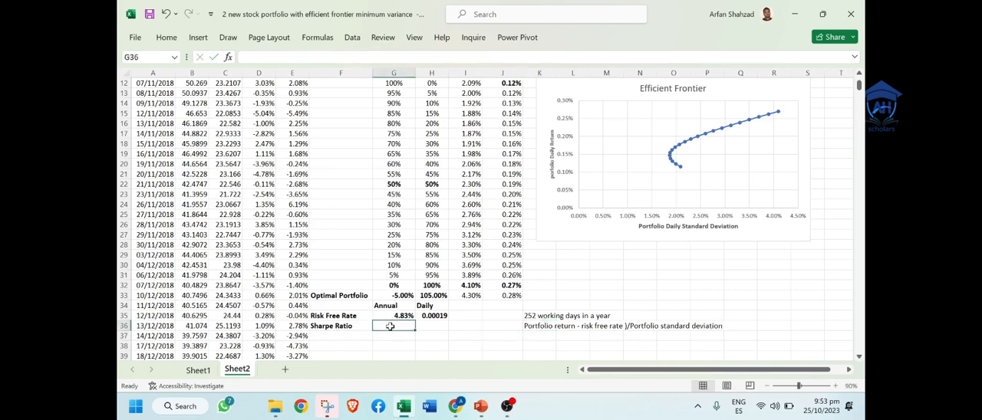
{"action": "type", "text": "="}
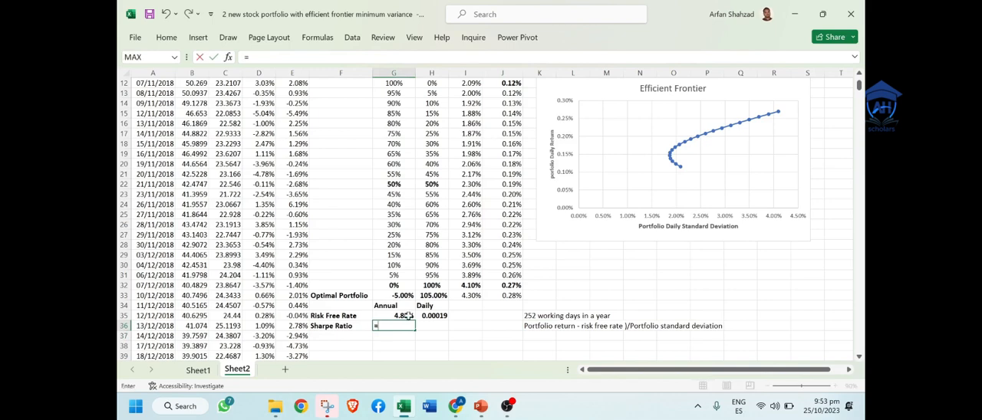
{"action": "type", "text": "("}
{"action": "left_click", "coordinate": [511, 297]}
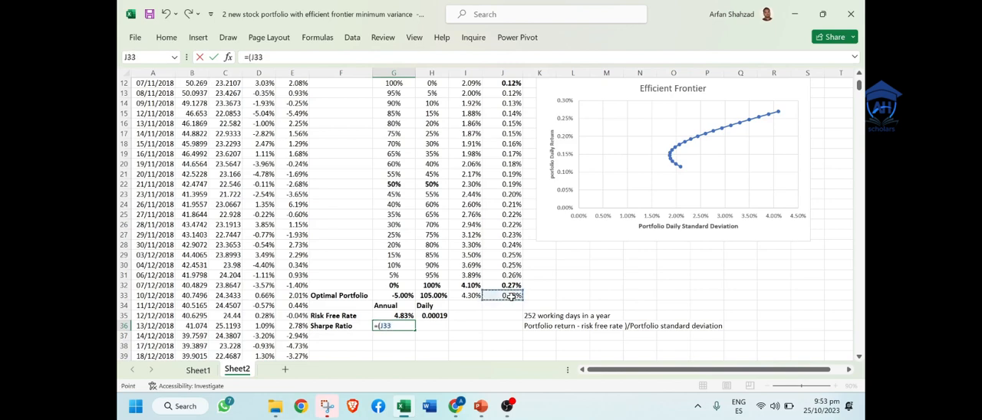
{"action": "type", "text": "-"}
{"action": "left_click", "coordinate": [437, 315]}
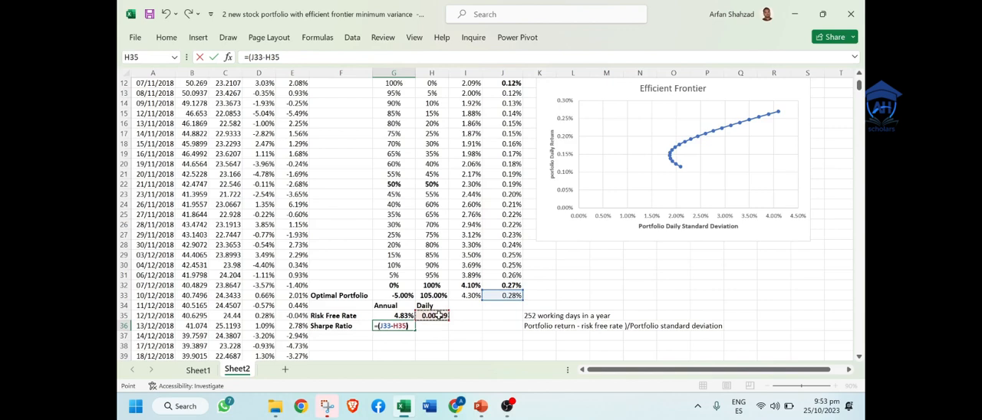
{"action": "type", "text": ")/"}
{"action": "left_click", "coordinate": [470, 297]}
{"action": "key", "text": "Return"}
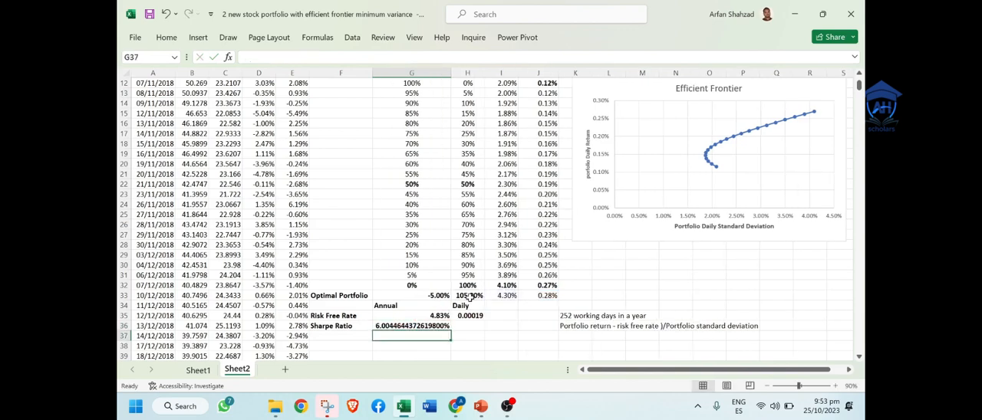
Step: Reduce the Sharpe ratio percentage in G36 to two decimal places
{"action": "left_click", "coordinate": [415, 327]}
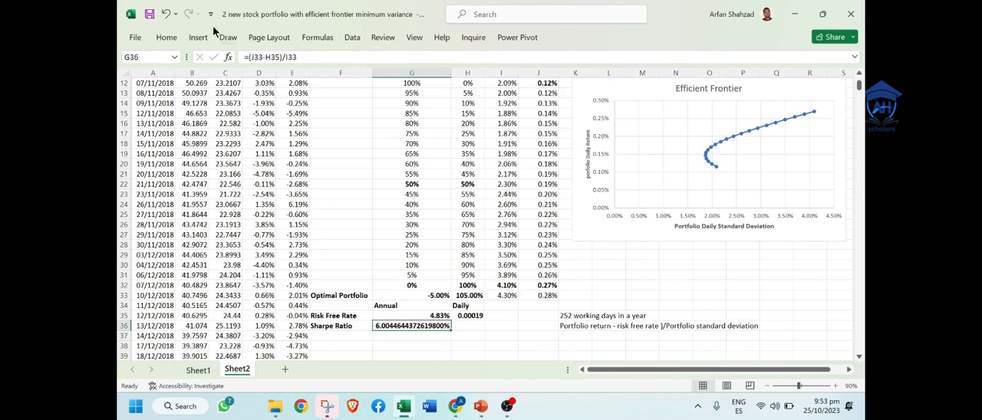
{"action": "left_click", "coordinate": [166, 36]}
{"action": "left_click", "coordinate": [535, 79]}
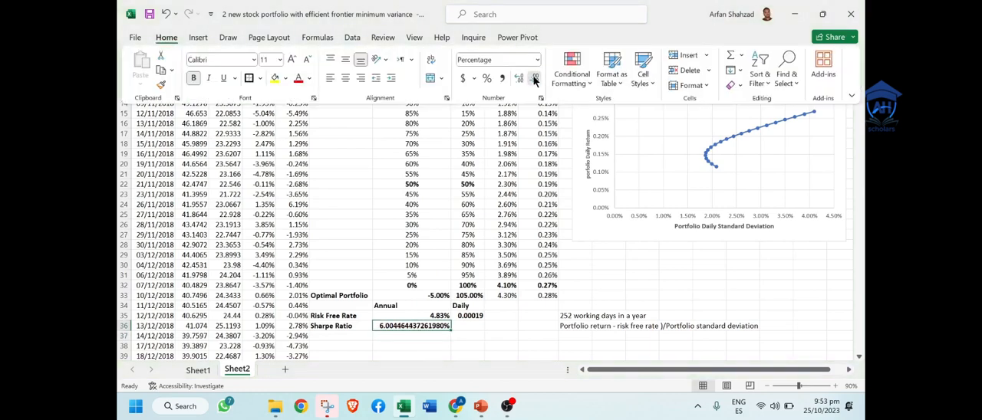
{"action": "left_click", "coordinate": [535, 79]}
{"action": "left_click", "coordinate": [534, 79]}
{"action": "left_click", "coordinate": [534, 79]}
{"action": "left_click", "coordinate": [535, 79]}
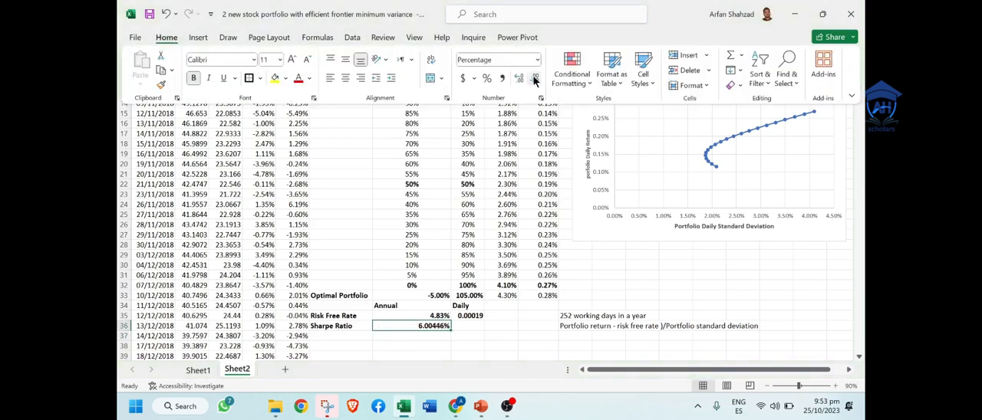
{"action": "left_click", "coordinate": [535, 79]}
{"action": "left_click", "coordinate": [534, 79]}
{"action": "left_click", "coordinate": [535, 79]}
{"action": "left_click", "coordinate": [512, 316]}
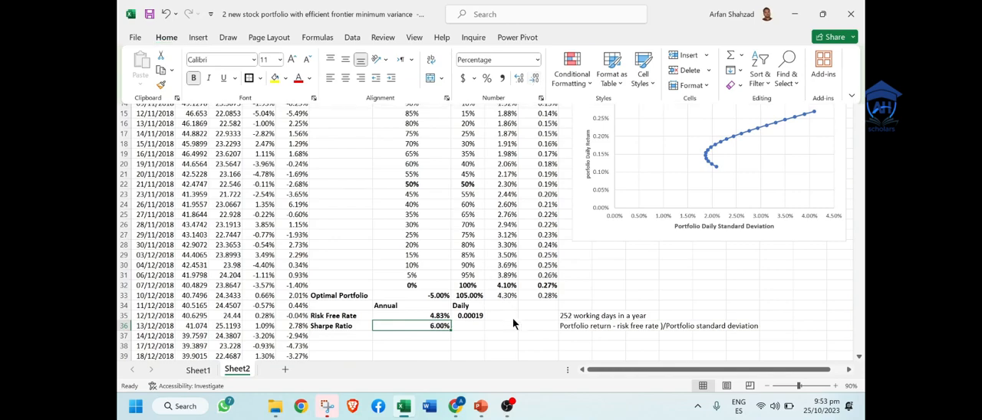
Step: Narrow column G, which holds the AAPL weights and the Sharpe ratio
{"action": "left_click", "coordinate": [859, 76]}
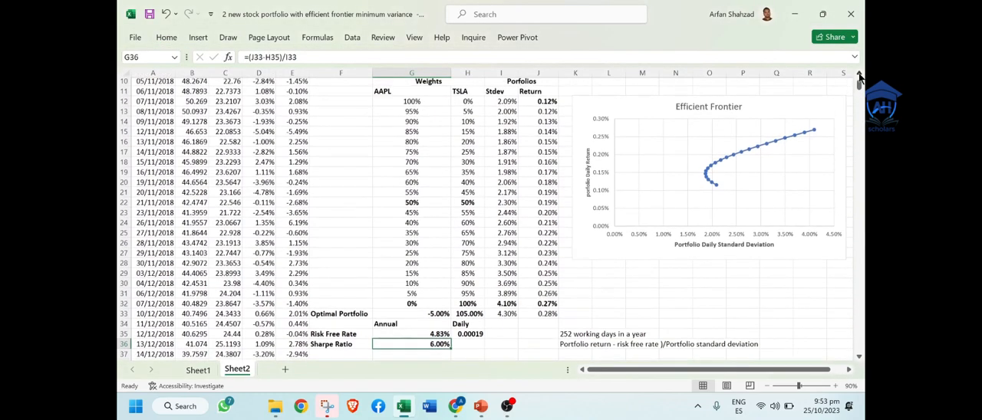
{"action": "left_click", "coordinate": [858, 76]}
{"action": "left_click", "coordinate": [859, 75]}
{"action": "left_click", "coordinate": [858, 76]}
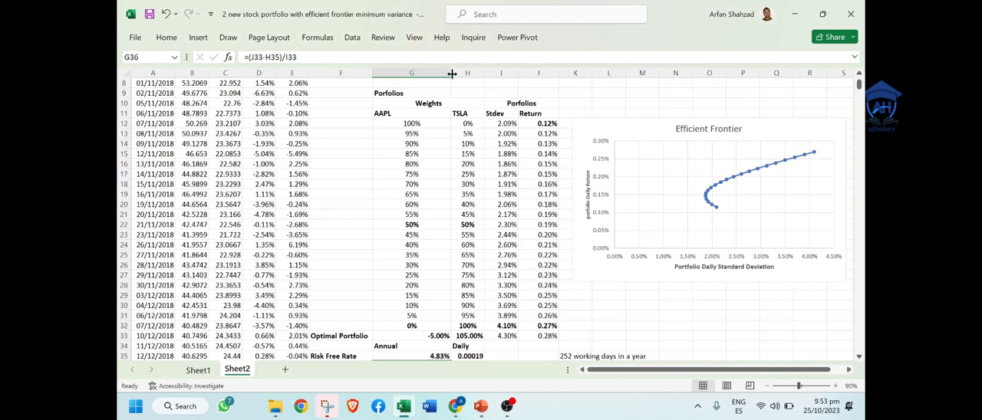
{"action": "left_click_drag", "start_coordinate": [451, 77], "coordinate": [425, 83]}
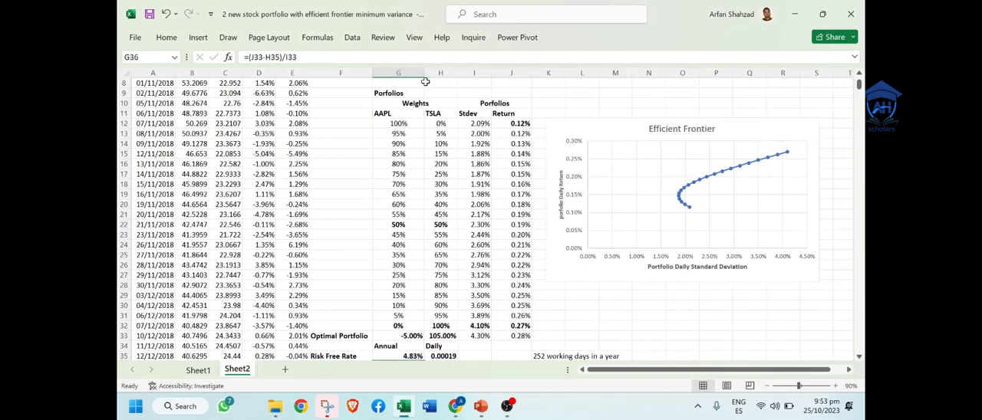
Step: Center the risk free rate and Sharpe ratio cells G34:H36 and narrow column G slightly further
{"action": "left_click", "coordinate": [499, 253]}
{"action": "key", "text": "Down"}
{"action": "key", "text": "Down"}
{"action": "key", "text": "Down"}
{"action": "key", "text": "Down"}
{"action": "key", "text": "Down"}
{"action": "key", "text": "Down"}
{"action": "key", "text": "Down"}
{"action": "key", "text": "Down"}
{"action": "key", "text": "Down"}
{"action": "key", "text": "Down"}
{"action": "key", "text": "Down"}
{"action": "key", "text": "Down"}
{"action": "key", "text": "Down"}
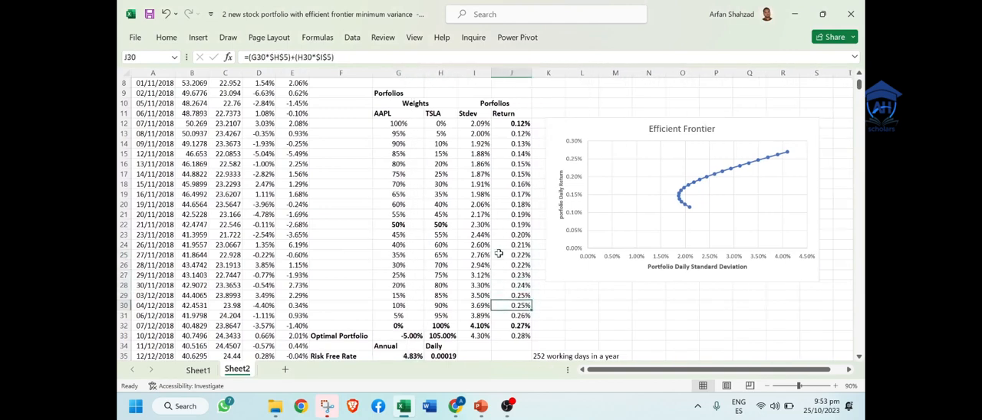
{"action": "key", "text": "Down"}
{"action": "key", "text": "Down"}
{"action": "key", "text": "Down"}
{"action": "key", "text": "Down"}
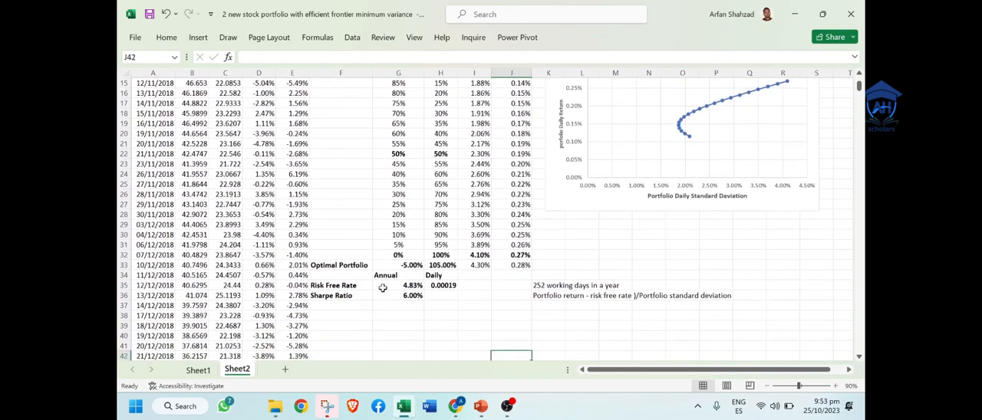
{"action": "left_click_drag", "start_coordinate": [389, 277], "coordinate": [434, 298]}
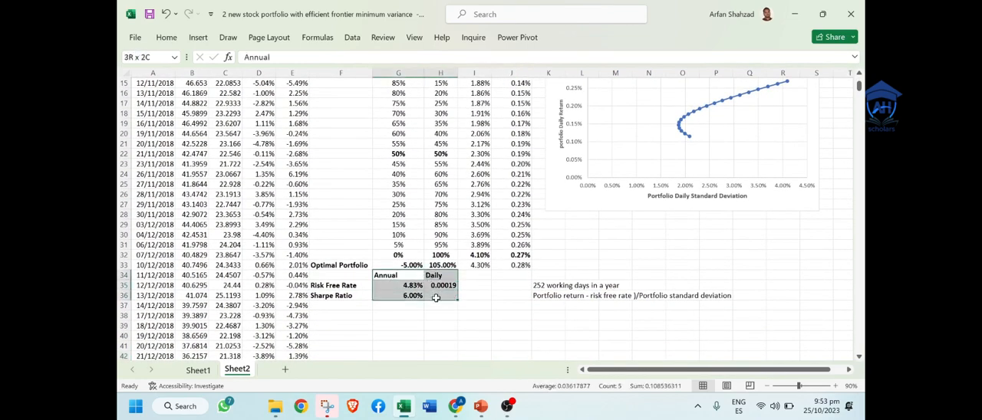
{"action": "left_click", "coordinate": [167, 40]}
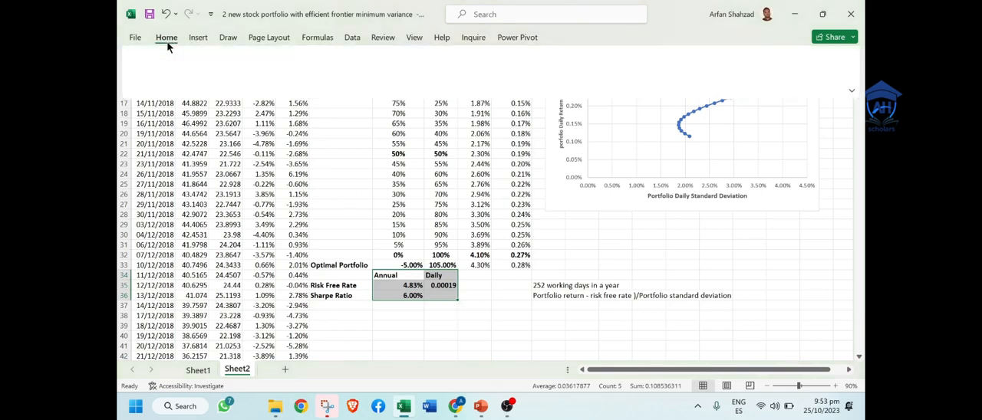
{"action": "left_click", "coordinate": [346, 77]}
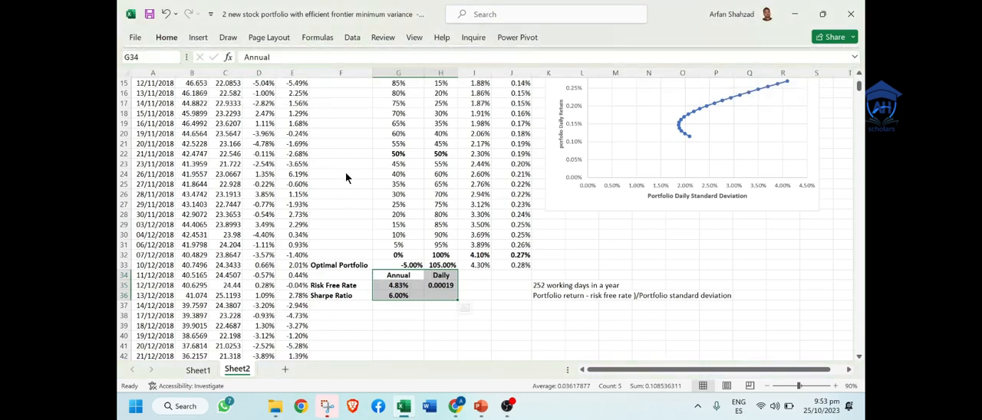
{"action": "left_click_drag", "start_coordinate": [425, 73], "coordinate": [420, 74]}
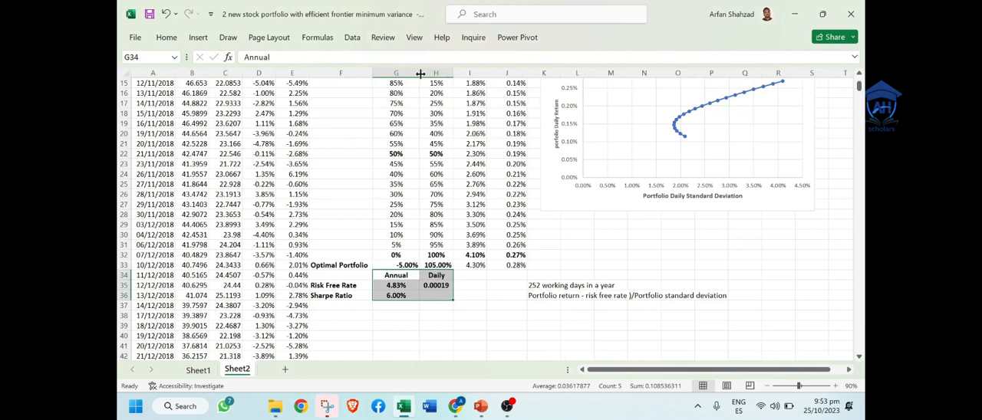
{"action": "left_click", "coordinate": [461, 317]}
{"action": "left_click", "coordinate": [405, 334]}
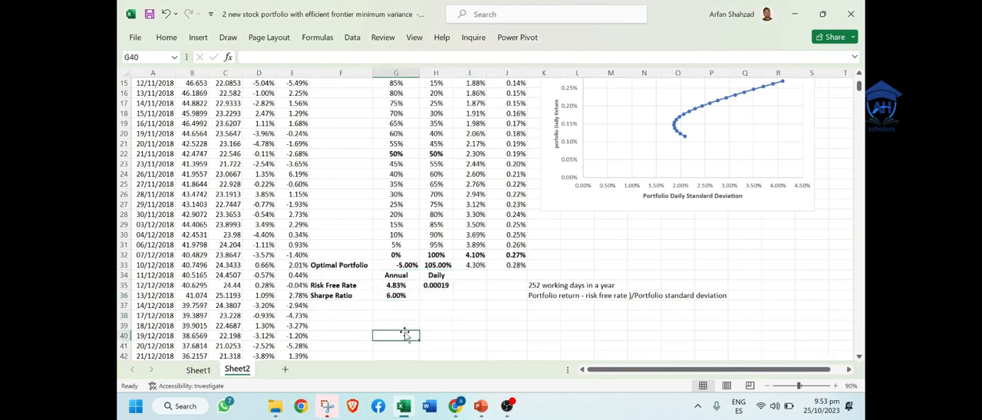
Step: Add the note "Excel Solver" in K38 below the Sharpe ratio formula note
{"action": "left_click", "coordinate": [552, 315]}
{"action": "type", "text": "Exc"}
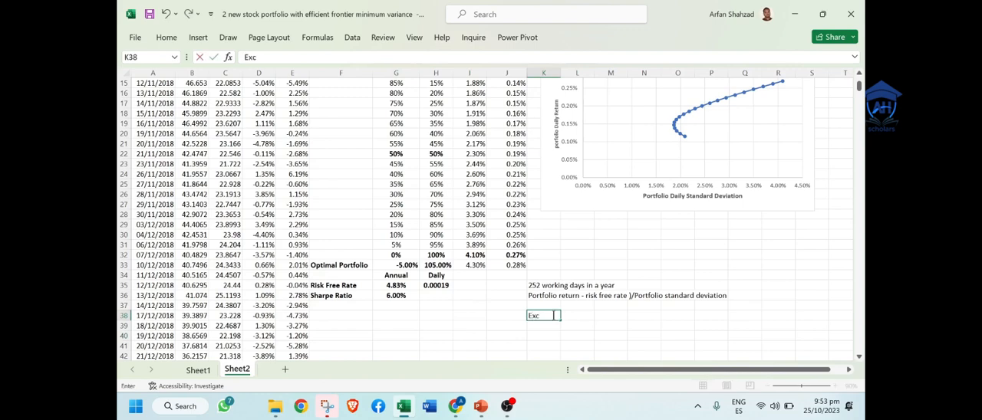
{"action": "type", "text": "el Solver"}
Step: Start setting up Solver for the Sharpe ratio cell G36
{"action": "left_click", "coordinate": [401, 295]}
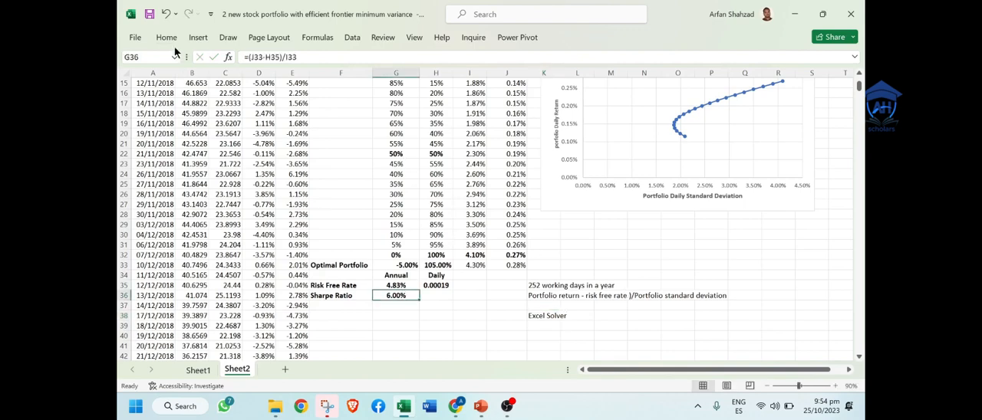
{"action": "left_click", "coordinate": [352, 38]}
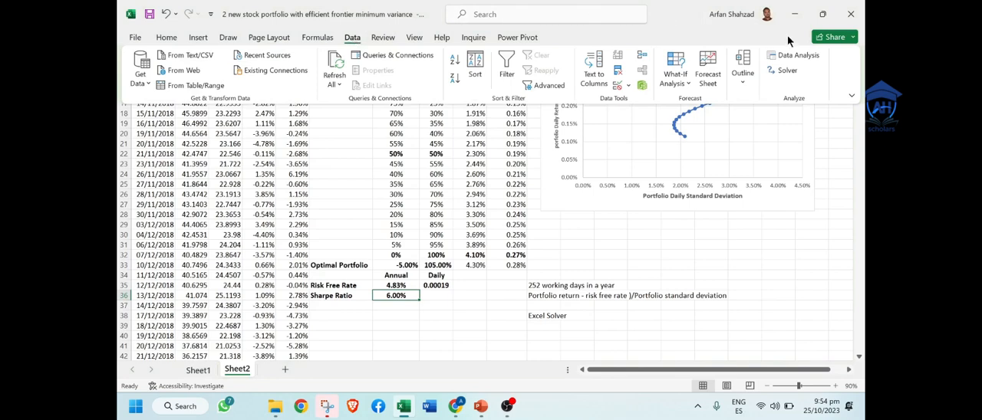
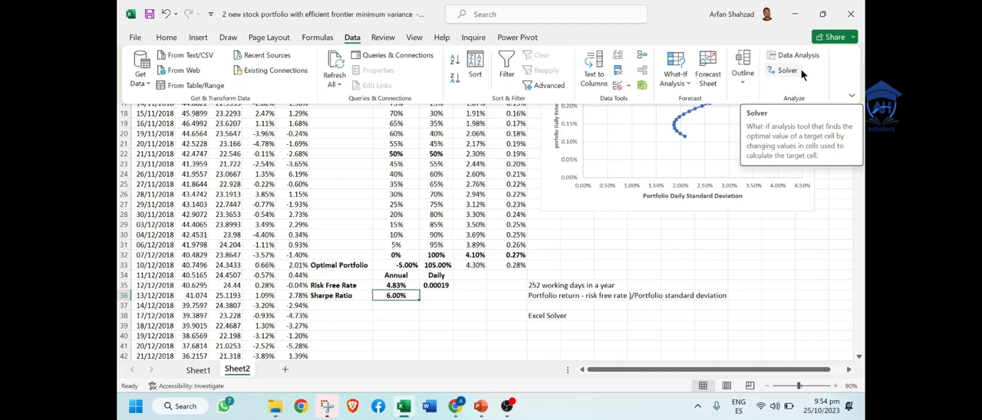
Step: Open Solver and reset all its options and cell selections, keeping the weights and Sharpe ratio cells in view
{"action": "left_click", "coordinate": [800, 69]}
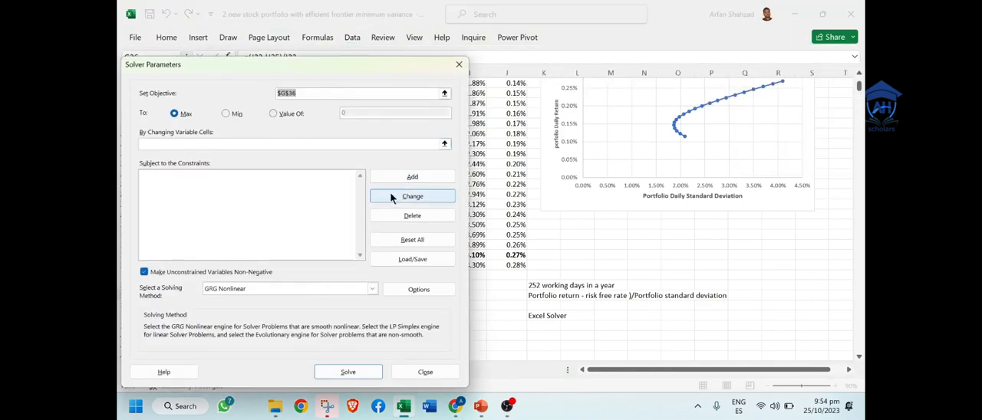
{"action": "left_click", "coordinate": [427, 239]}
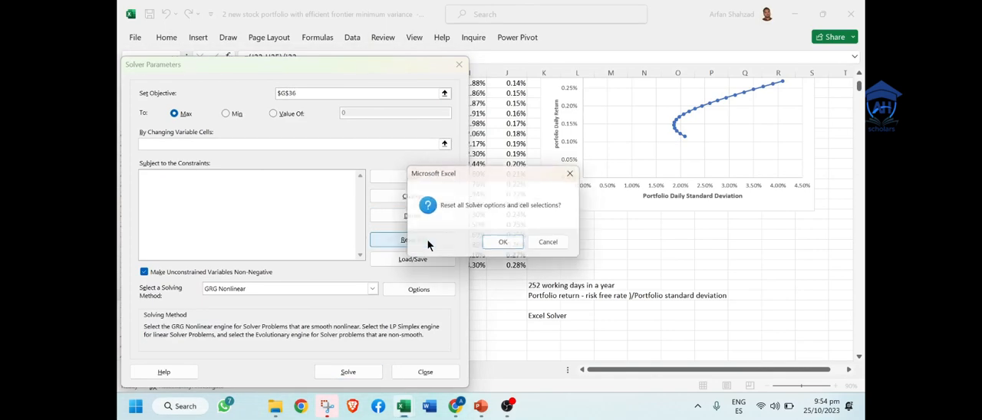
{"action": "left_click", "coordinate": [505, 243]}
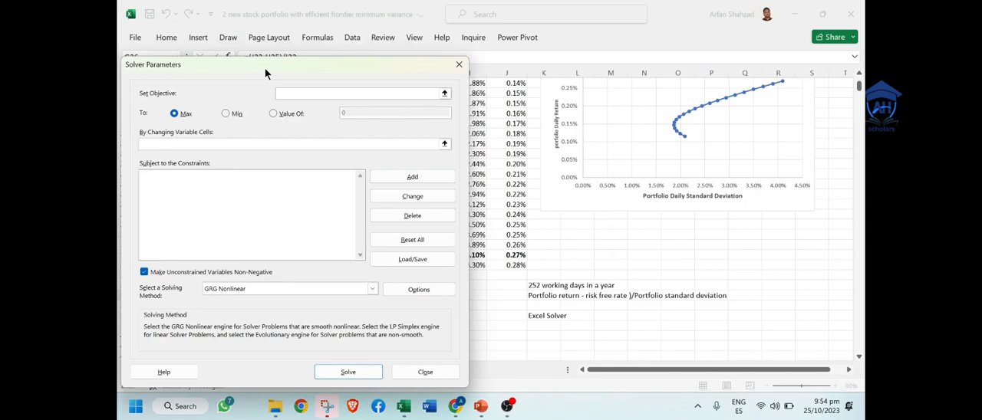
{"action": "left_click_drag", "start_coordinate": [265, 72], "coordinate": [657, 77]}
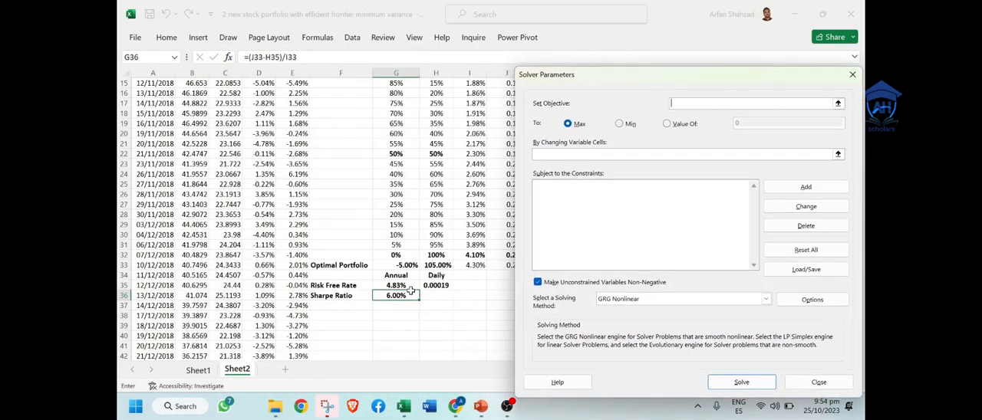
Step: Maximise the Sharpe ratio in G36 by changing the AAPL weight in G33, without constraints, and keep the Solver solution
{"action": "left_click", "coordinate": [836, 105]}
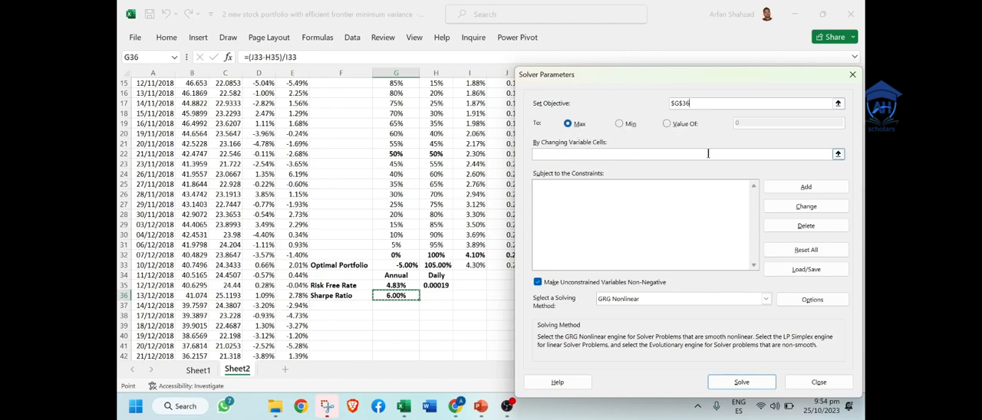
{"action": "left_click", "coordinate": [838, 156]}
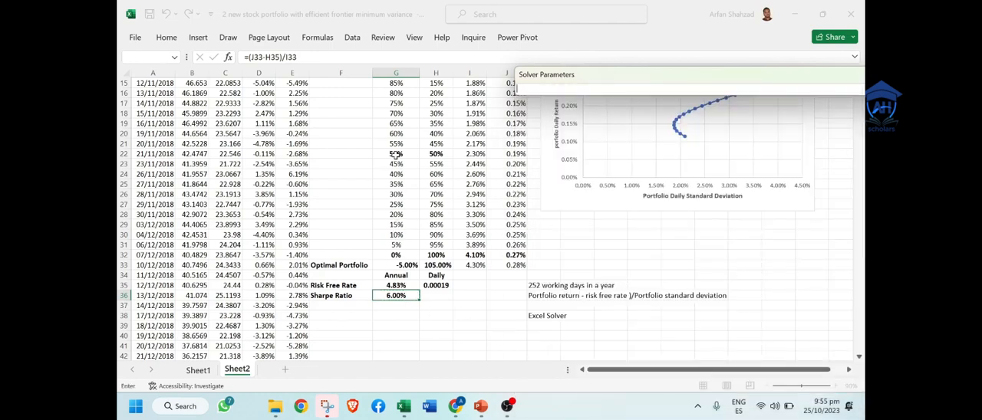
{"action": "left_click", "coordinate": [395, 264]}
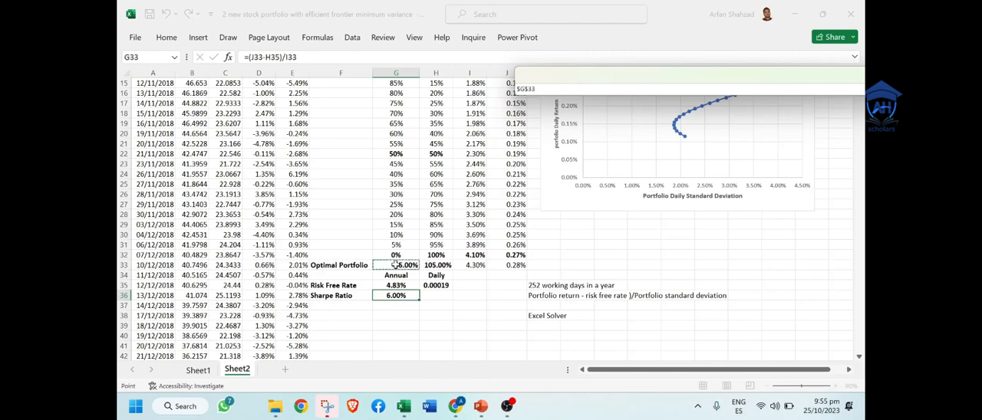
{"action": "key", "text": "Return"}
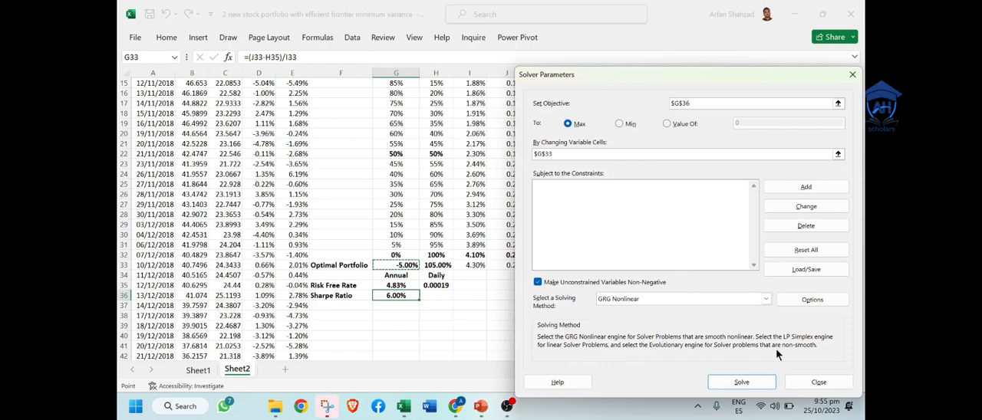
{"action": "left_click", "coordinate": [750, 379]}
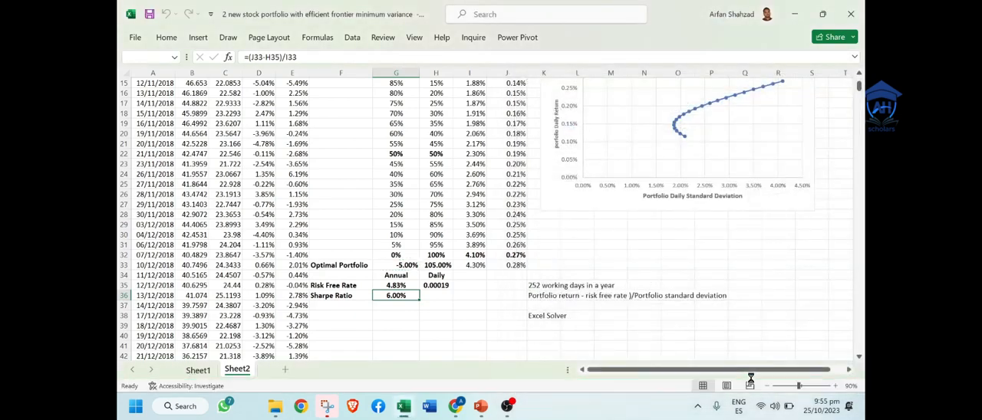
{"action": "left_click", "coordinate": [362, 224]}
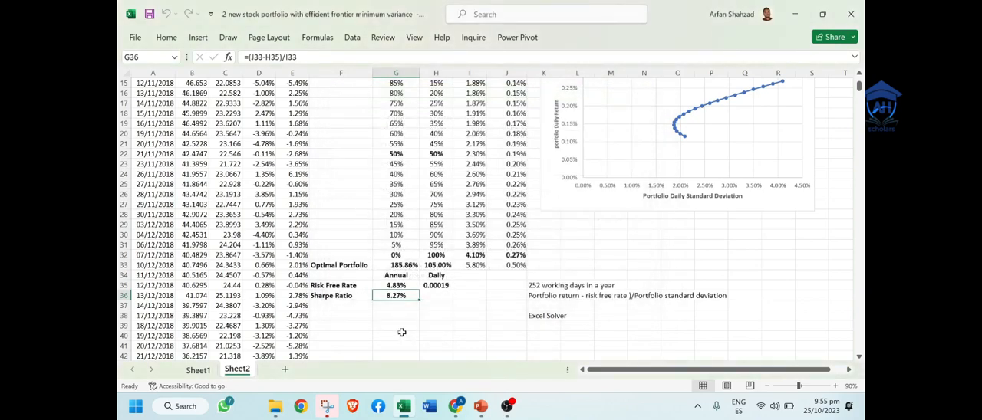
{"action": "left_click", "coordinate": [401, 332]}
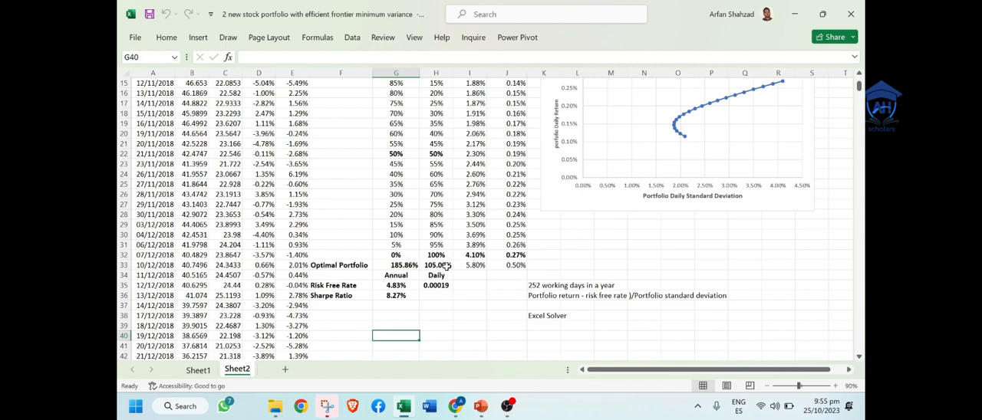
{"action": "left_click", "coordinate": [507, 406]}
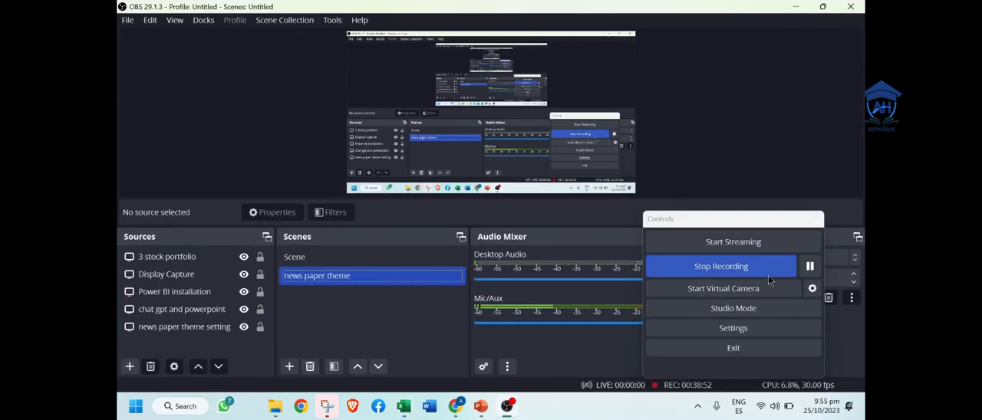
{"action": "left_click", "coordinate": [810, 266]}
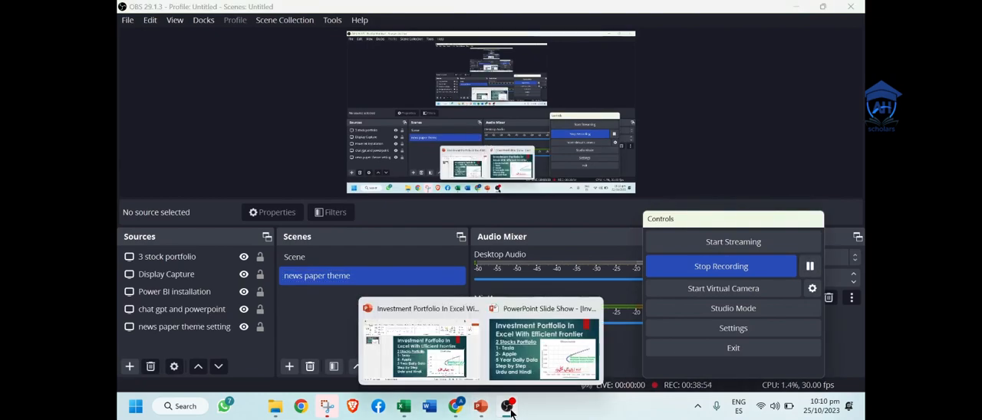
{"action": "left_click", "coordinate": [509, 410]}
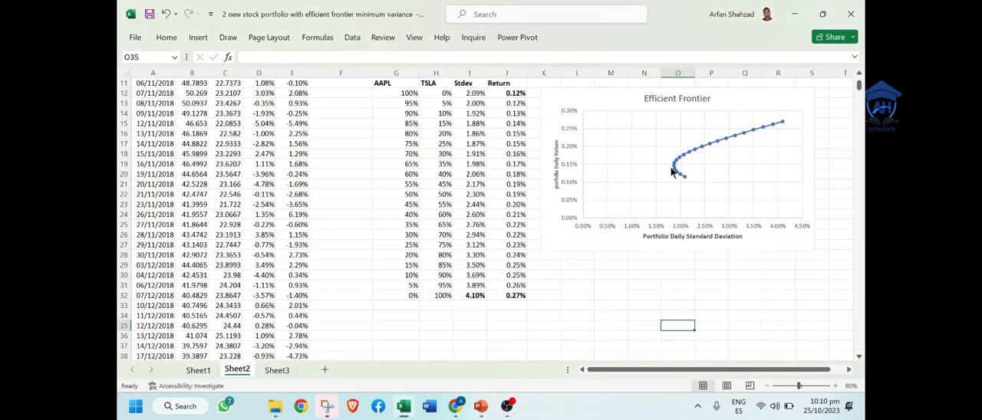
{"action": "double_click", "coordinate": [662, 101]}
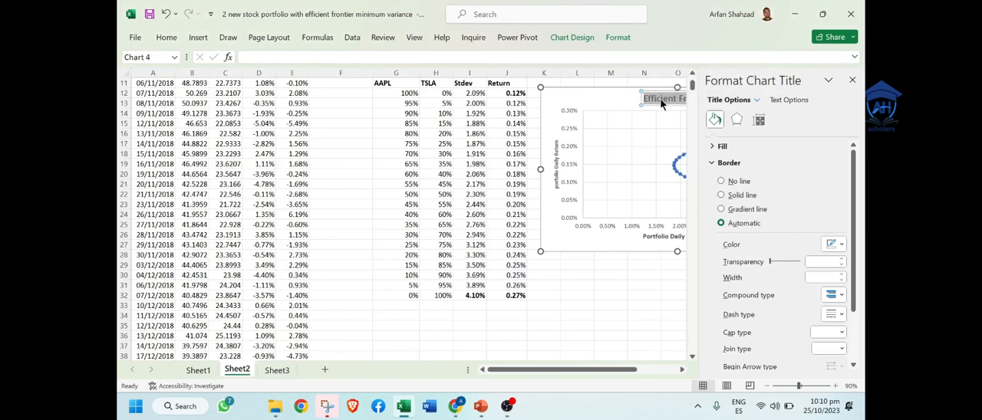
{"action": "left_click", "coordinate": [606, 326]}
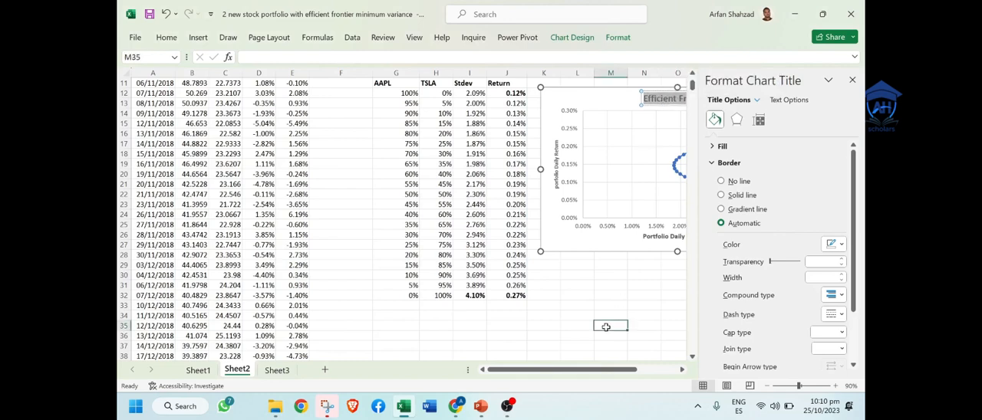
{"action": "left_click", "coordinate": [851, 80]}
{"action": "left_click", "coordinate": [652, 274]}
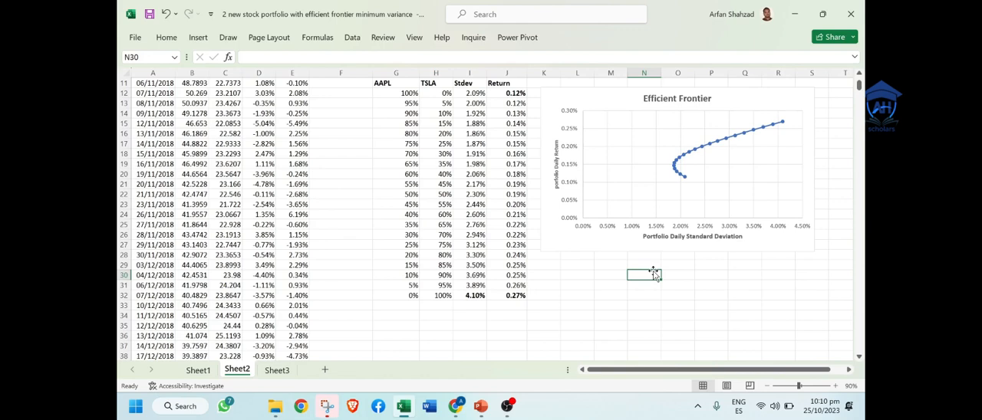
Step: Add the bold label "Minimum Variance Portfolio" in L29 below the Efficient Frontier chart
{"action": "left_click", "coordinate": [576, 267]}
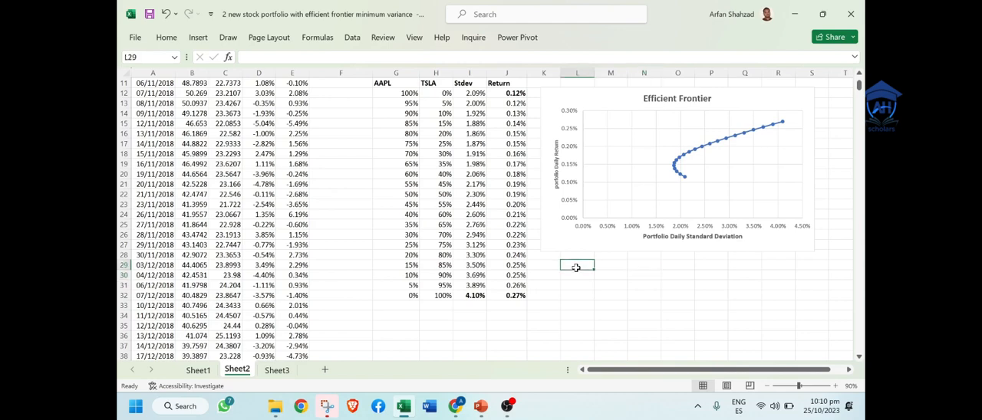
{"action": "type", "text": "in"}
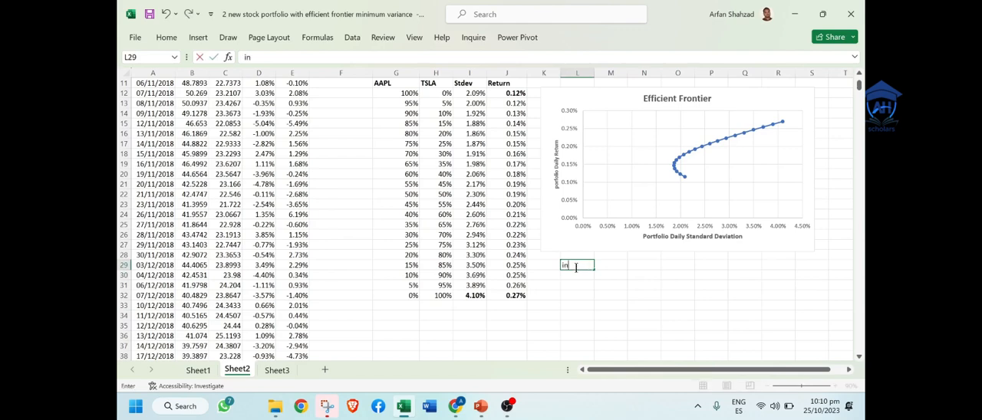
{"action": "key", "text": "BackSpace"}
{"action": "type", "text": "Minimum Varianc"}
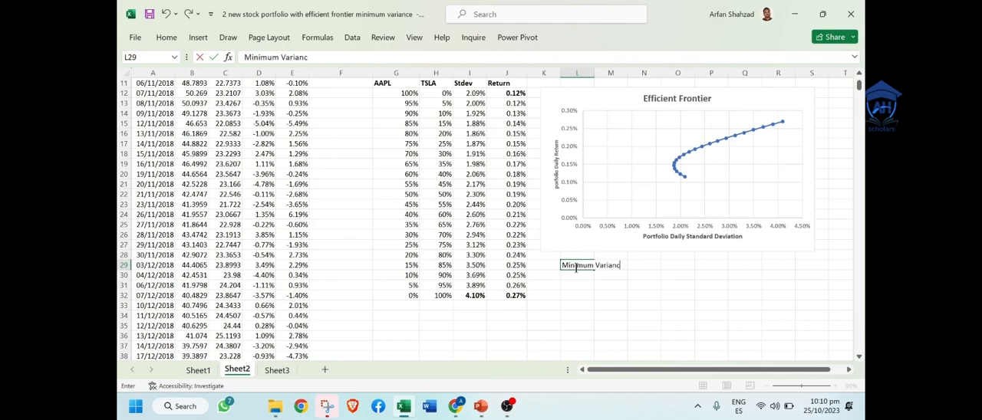
{"action": "type", "text": "e Portfolio"}
{"action": "left_click", "coordinate": [606, 286]}
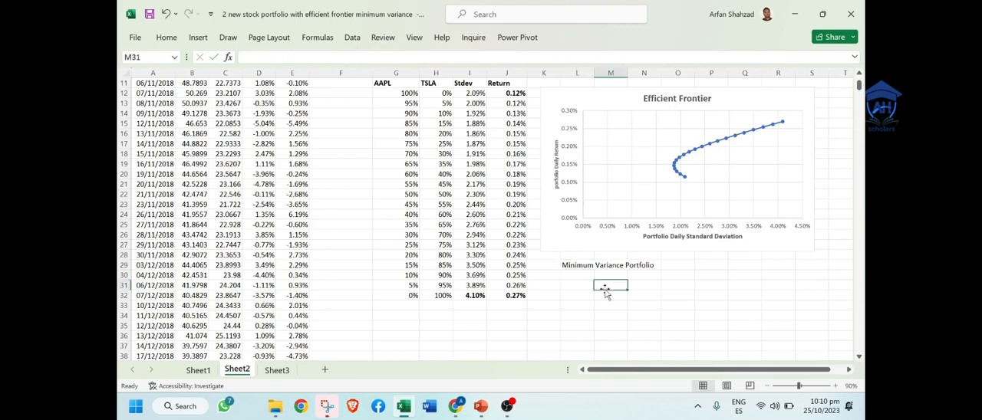
{"action": "left_click", "coordinate": [573, 267]}
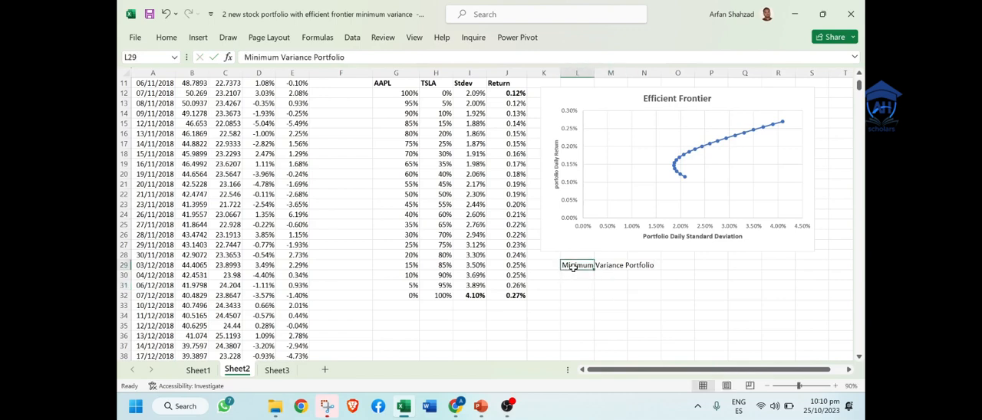
{"action": "key", "text": "ctrl+b"}
{"action": "left_click", "coordinate": [576, 285]}
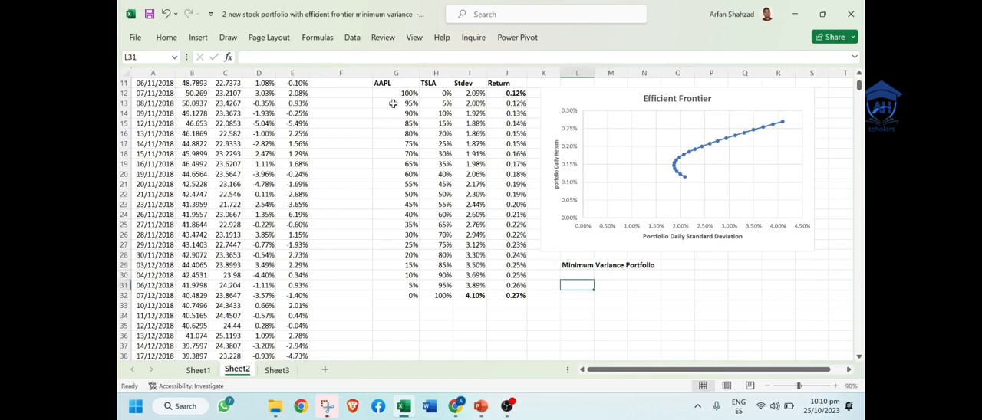
{"action": "left_click", "coordinate": [612, 277]}
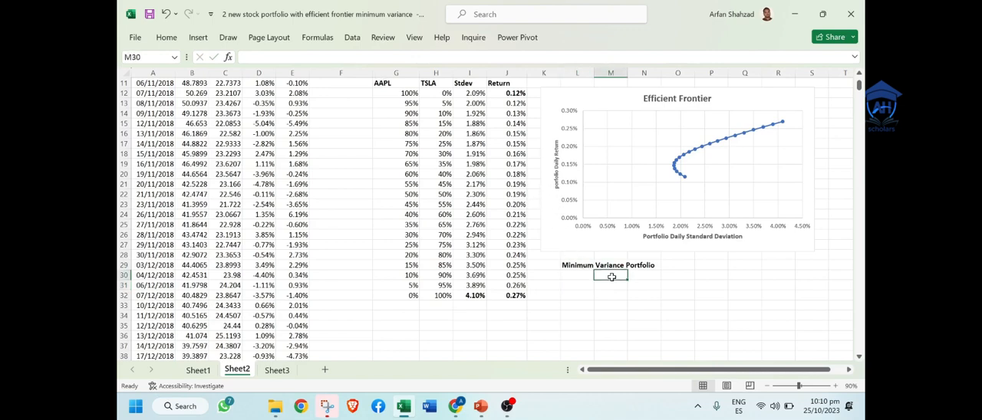
{"action": "type", "text": "="}
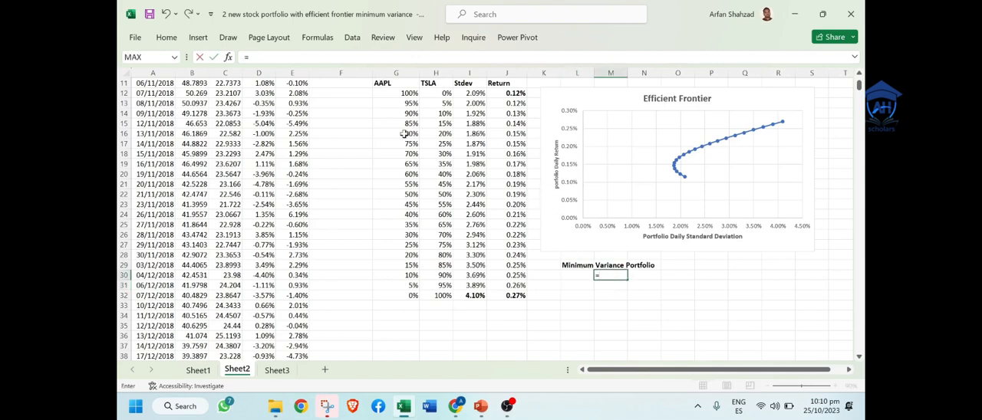
{"action": "key", "text": "Escape"}
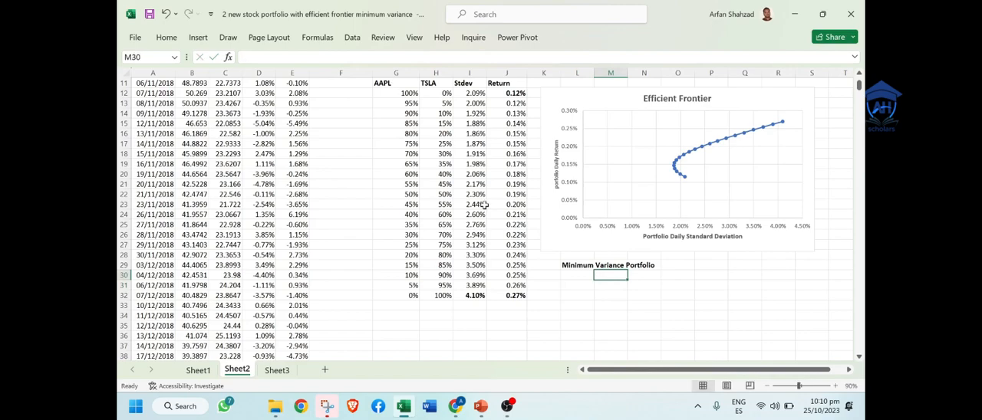
{"action": "key", "text": "Up"}
{"action": "key", "text": "Up"}
{"action": "key", "text": "Up"}
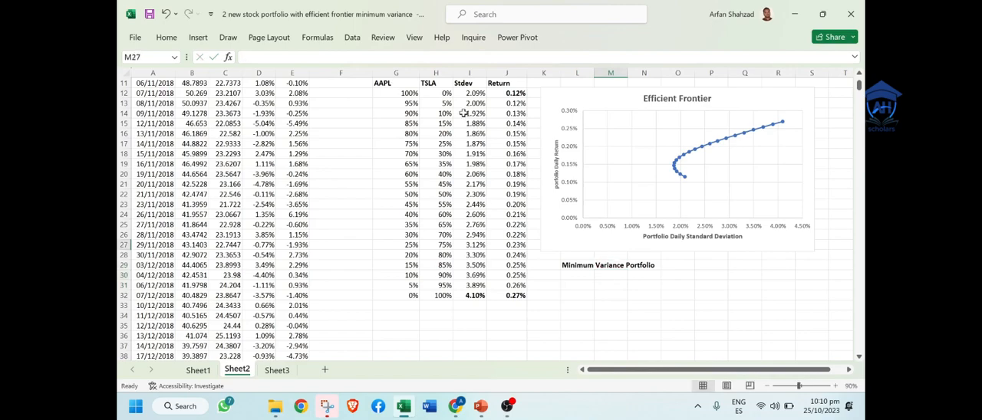
{"action": "left_click", "coordinate": [437, 86]}
{"action": "key", "text": "Up"}
{"action": "key", "text": "Up"}
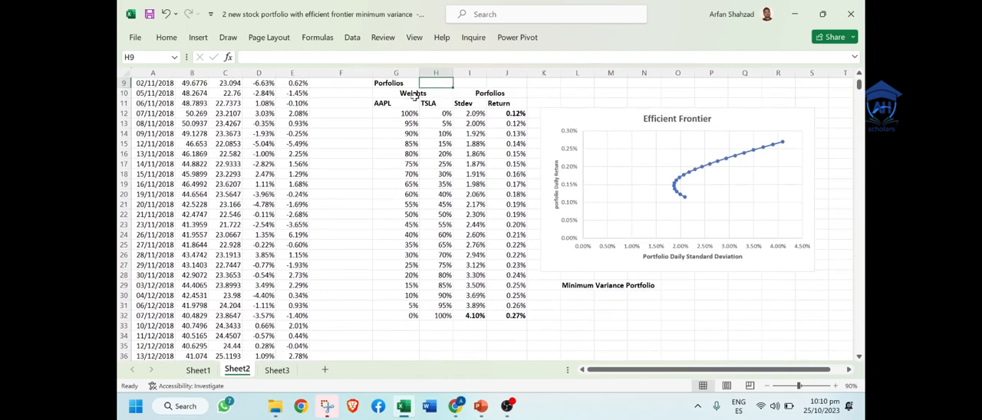
{"action": "left_click_drag", "start_coordinate": [385, 92], "coordinate": [489, 98]}
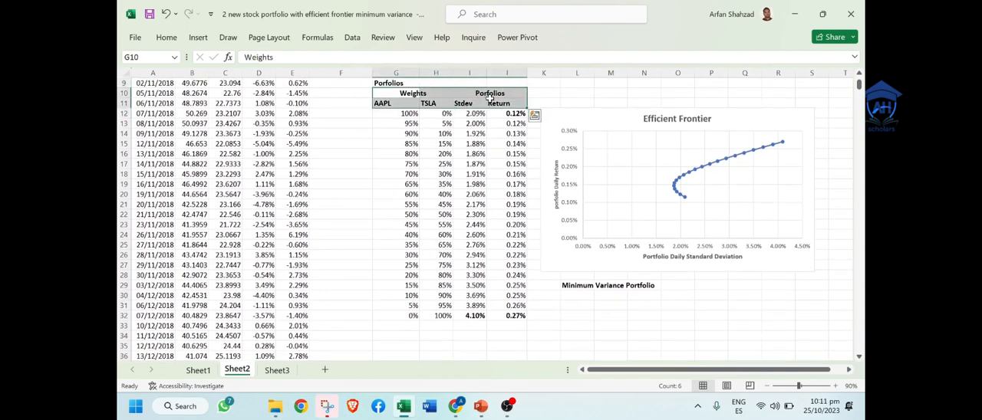
{"action": "left_click", "coordinate": [533, 114]}
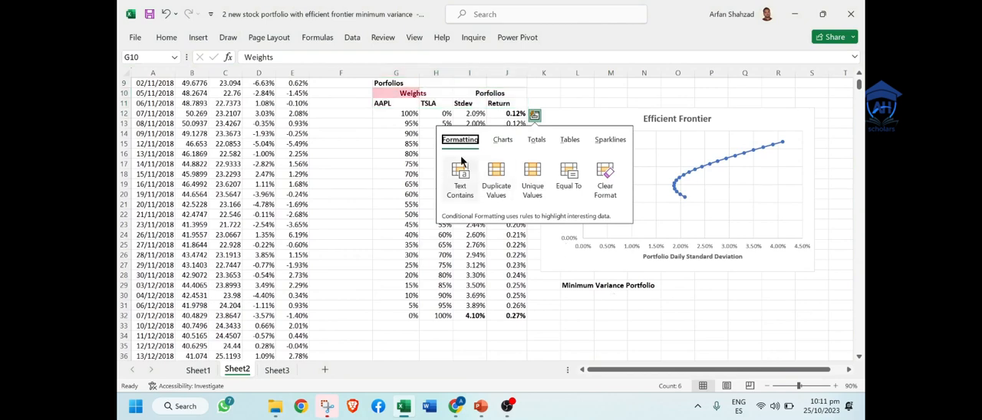
{"action": "key", "text": "Escape"}
{"action": "left_click", "coordinate": [398, 91]}
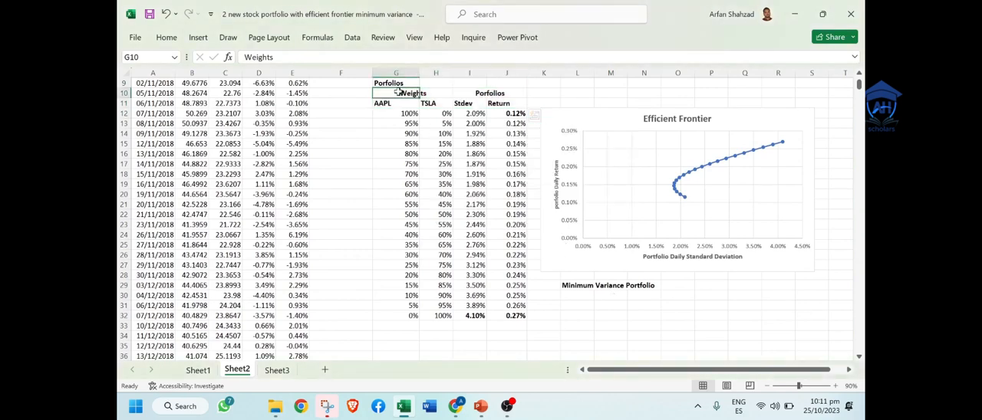
{"action": "left_click_drag", "start_coordinate": [398, 92], "coordinate": [497, 103]}
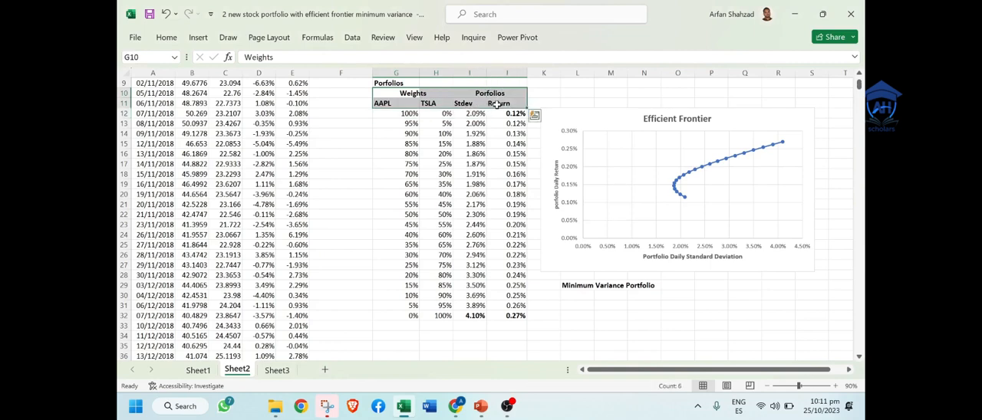
{"action": "key", "text": "ctrl+q"}
{"action": "key", "text": "Escape"}
{"action": "left_click", "coordinate": [570, 283]}
{"action": "key", "text": "ctrl+c"}
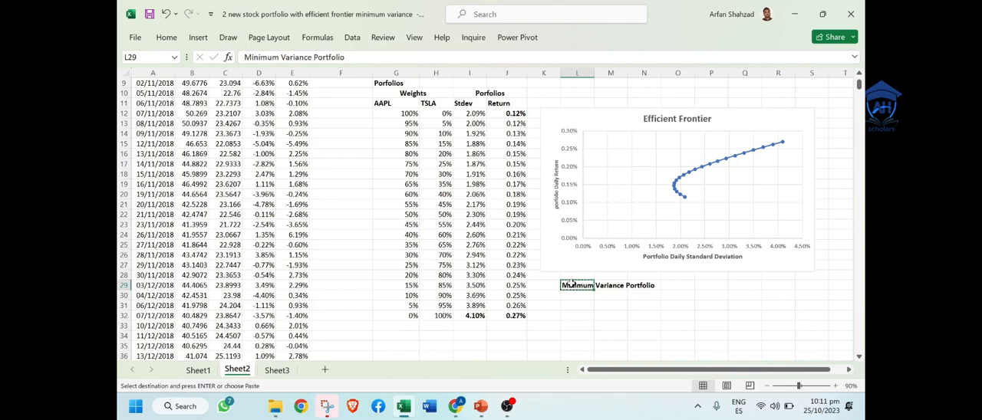
{"action": "key", "text": "Escape"}
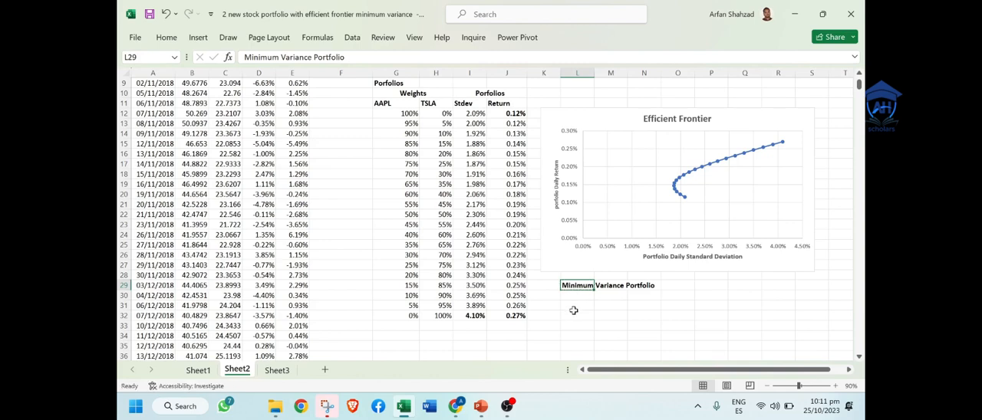
Step: Clear the label in L29 and re-enter it as "Minimum Variance Portfolio"
{"action": "double_click", "coordinate": [580, 285]}
{"action": "double_click", "coordinate": [571, 284]}
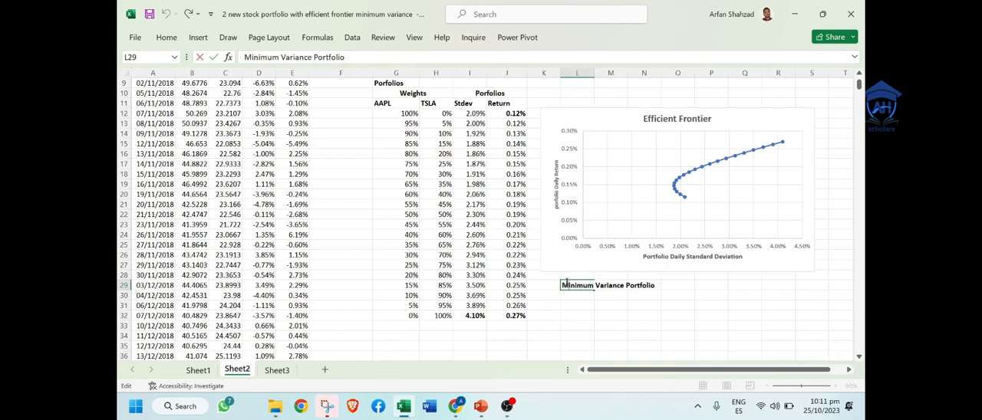
{"action": "left_click_drag", "start_coordinate": [569, 283], "coordinate": [658, 288]}
{"action": "key", "text": "BackSpace"}
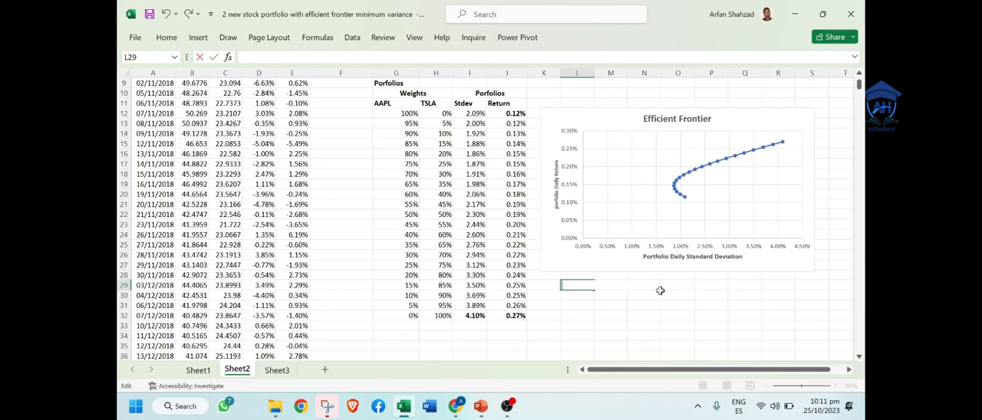
{"action": "left_click", "coordinate": [578, 336]}
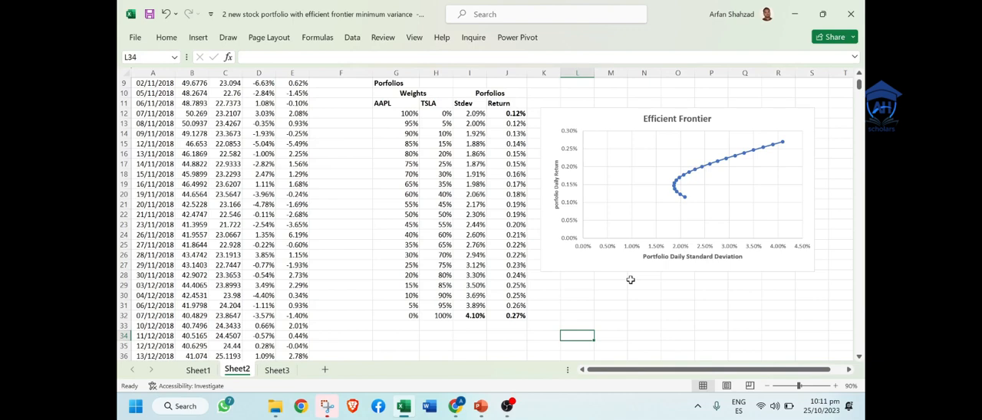
{"action": "left_click", "coordinate": [575, 289]}
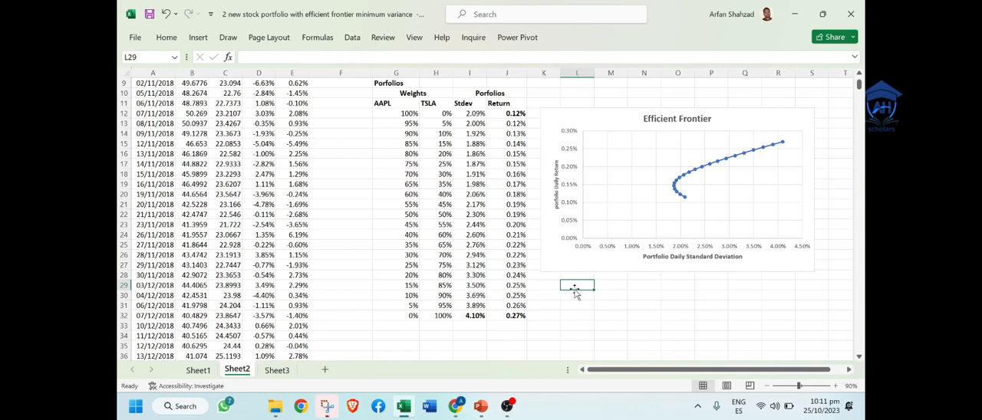
{"action": "type", "text": "Minimum Variance Portfolio"}
{"action": "left_click", "coordinate": [591, 306]}
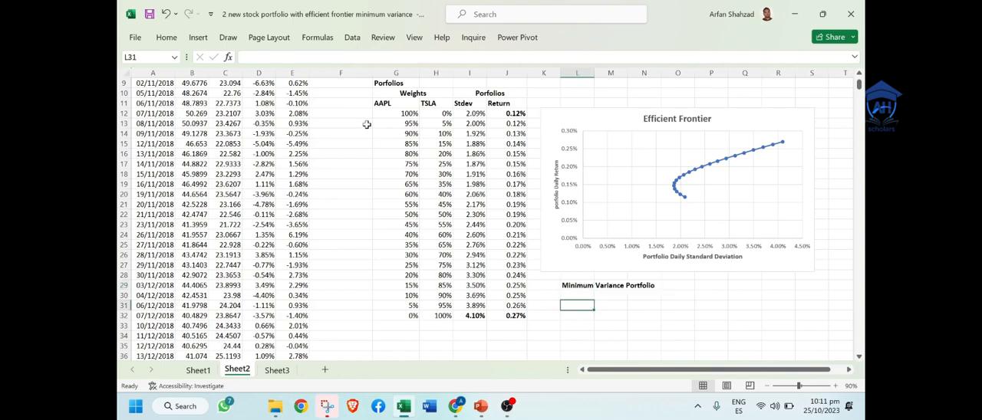
Step: Copy the weights and portfolio headers from G10:J11 to M30:P31 as values and make them bold
{"action": "left_click_drag", "start_coordinate": [401, 93], "coordinate": [510, 102]}
{"action": "key", "text": "ctrl+c"}
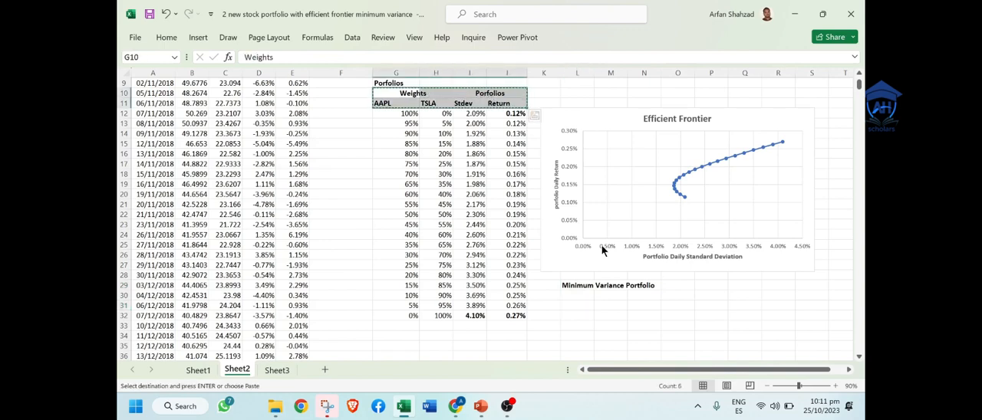
{"action": "left_click", "coordinate": [600, 295]}
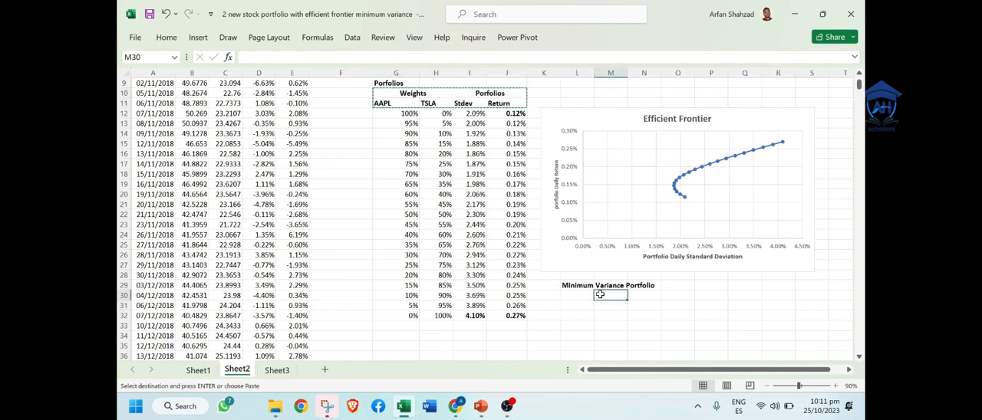
{"action": "right_click", "coordinate": [600, 294]}
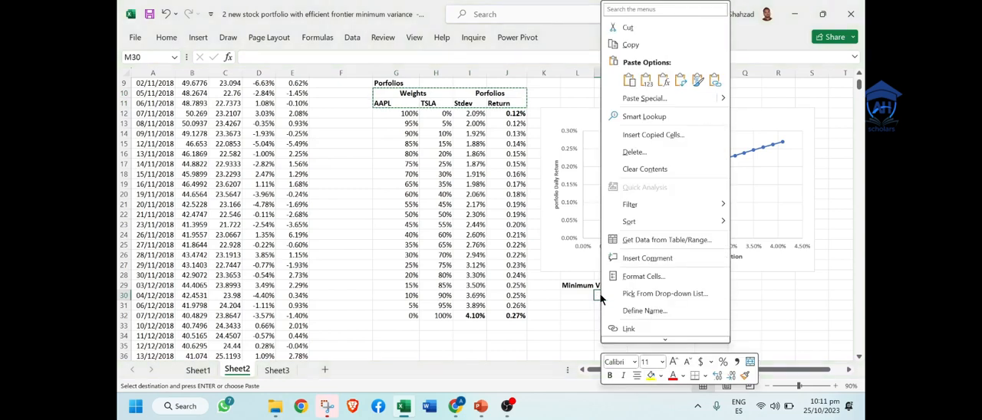
{"action": "left_click", "coordinate": [646, 85]}
{"action": "key", "text": "Escape"}
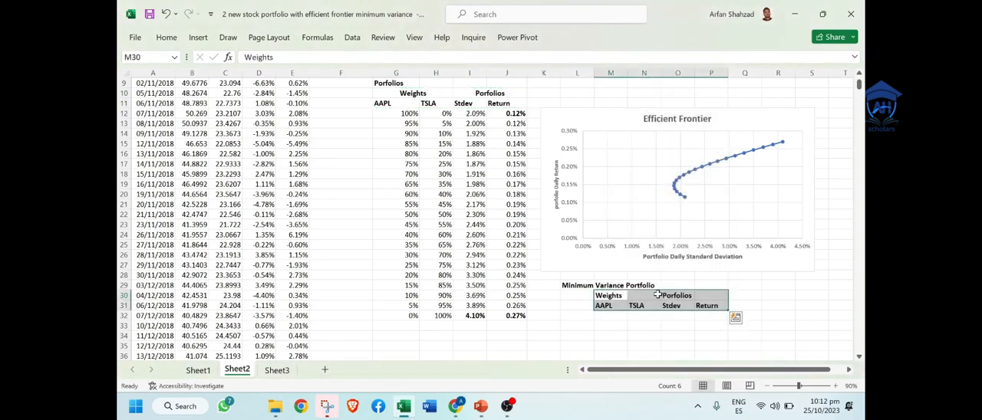
{"action": "left_click", "coordinate": [612, 323]}
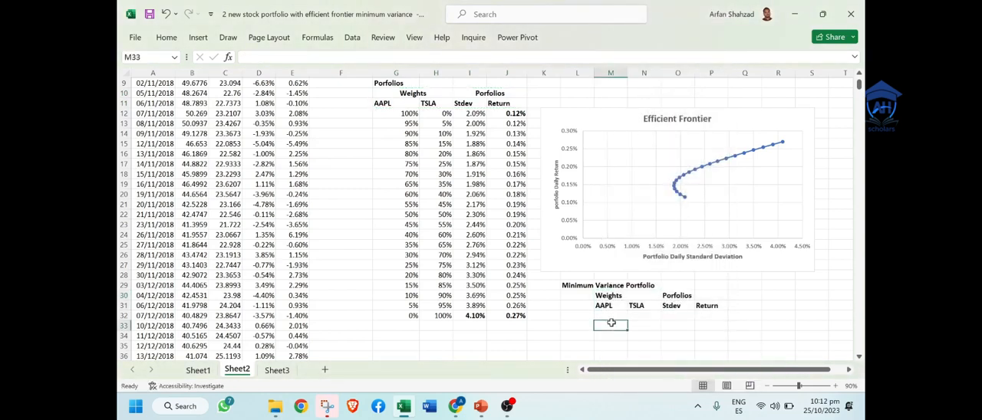
Step: Enter an AAPL weight of 30% in M32 under the minimum variance headers
{"action": "left_click", "coordinate": [678, 315]}
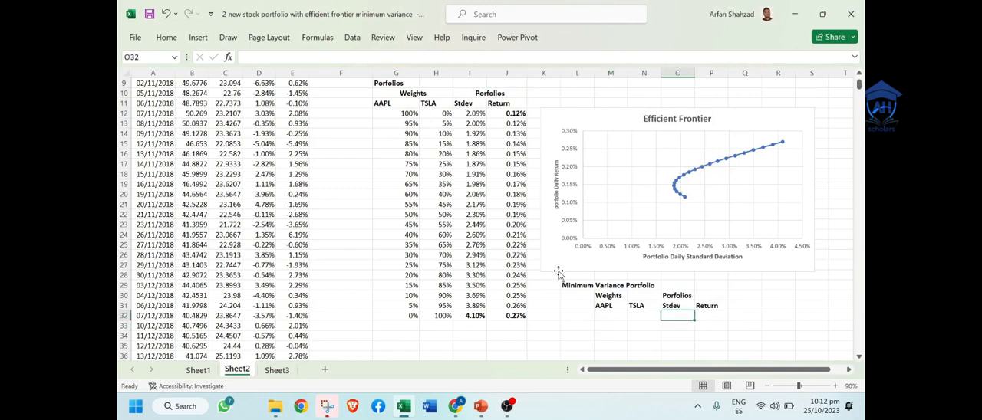
{"action": "left_click", "coordinate": [611, 314]}
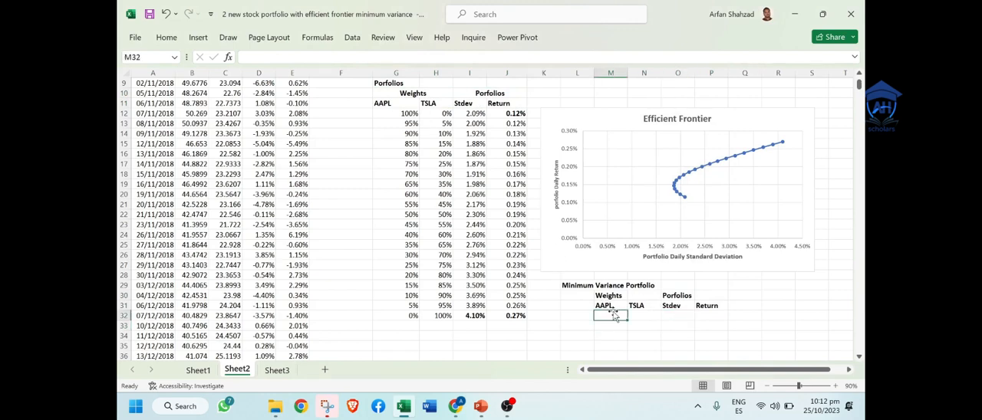
{"action": "type", "text": "30%"}
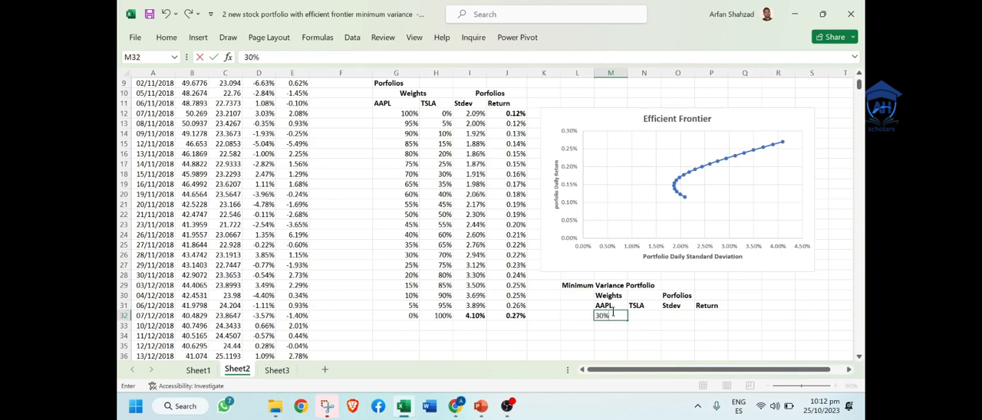
{"action": "key", "text": "Tab"}
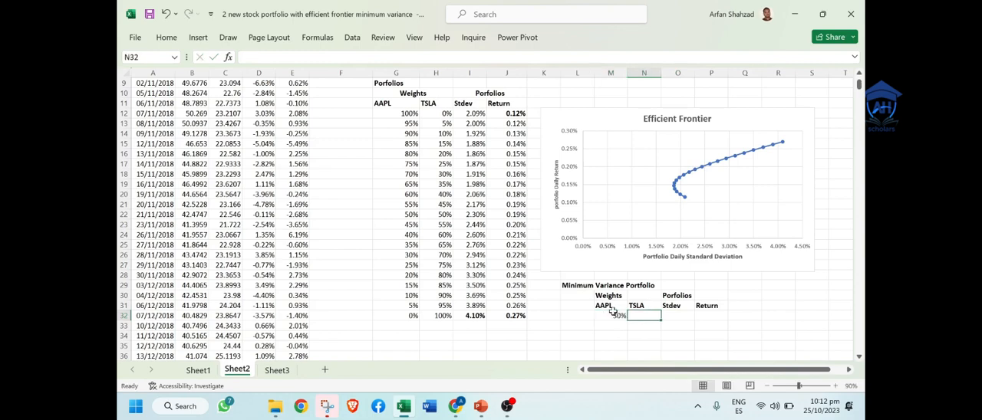
Step: Calculate the TSLA weight in N32 as 1 minus the AAPL weight in M32
{"action": "type", "text": "="}
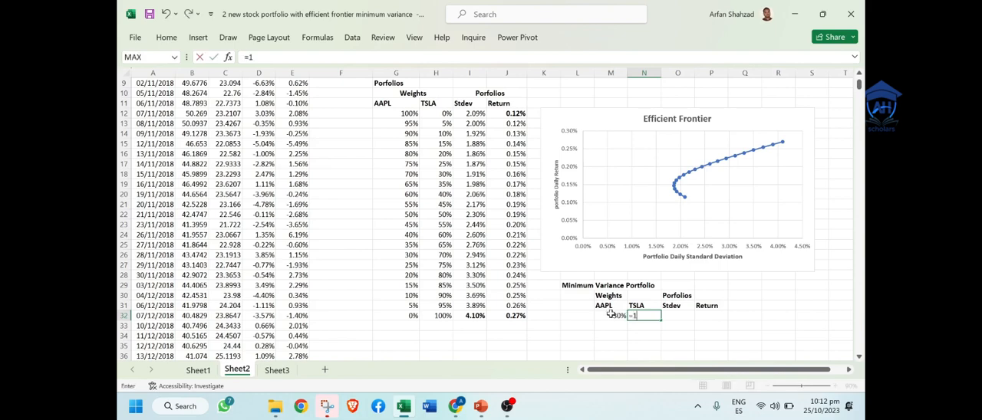
{"action": "type", "text": "1"}
{"action": "left_click", "coordinate": [633, 318]}
{"action": "double_click", "coordinate": [634, 317]}
{"action": "type", "text": "-"}
{"action": "left_click", "coordinate": [613, 316]}
{"action": "key", "text": "Return"}
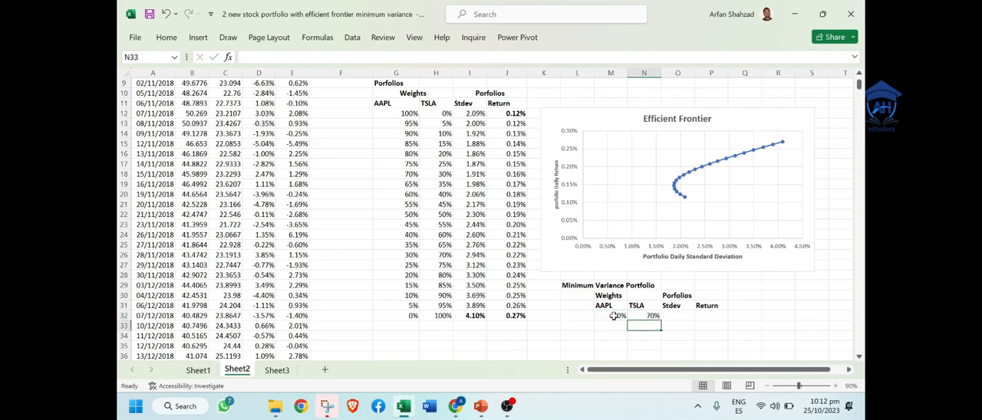
{"action": "left_click", "coordinate": [751, 305]}
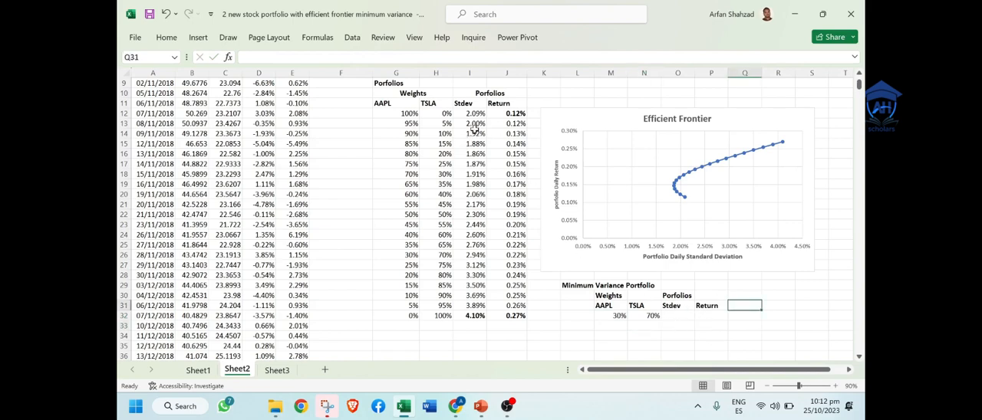
Step: Copy the Stdev and Return formulas from I14:J14 to O32:P32, pasting formulas only
{"action": "left_click_drag", "start_coordinate": [474, 133], "coordinate": [502, 135]}
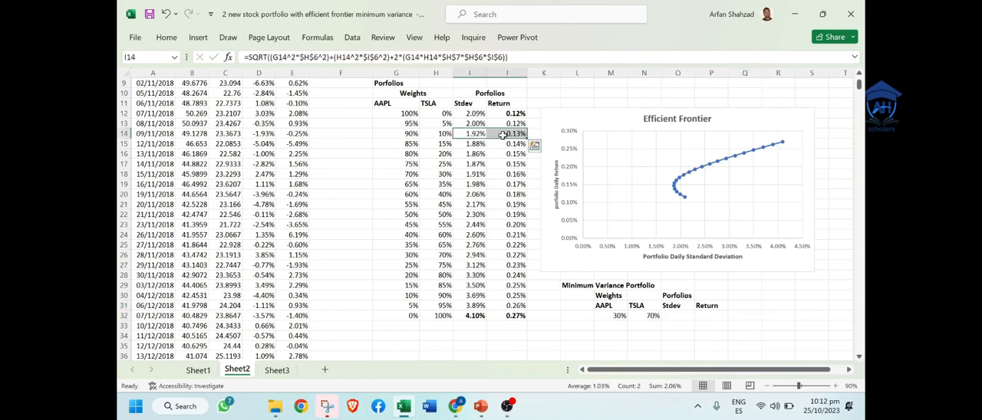
{"action": "key", "text": "ctrl+c"}
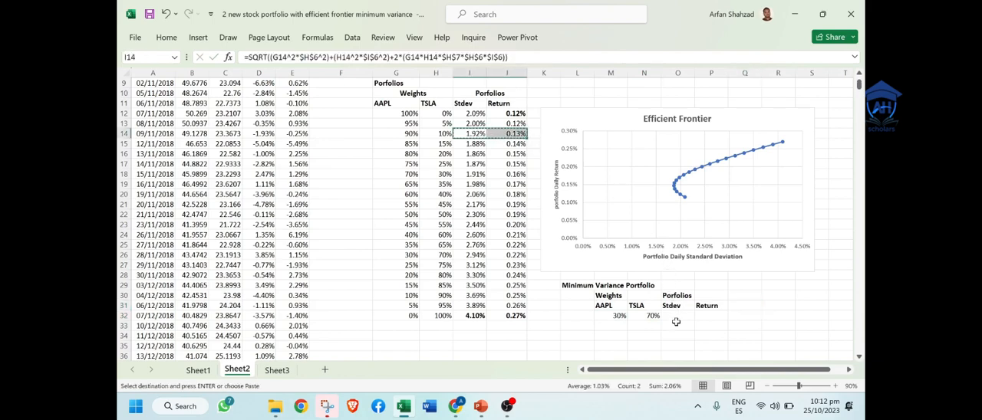
{"action": "left_click", "coordinate": [675, 323]}
{"action": "left_click", "coordinate": [675, 316]}
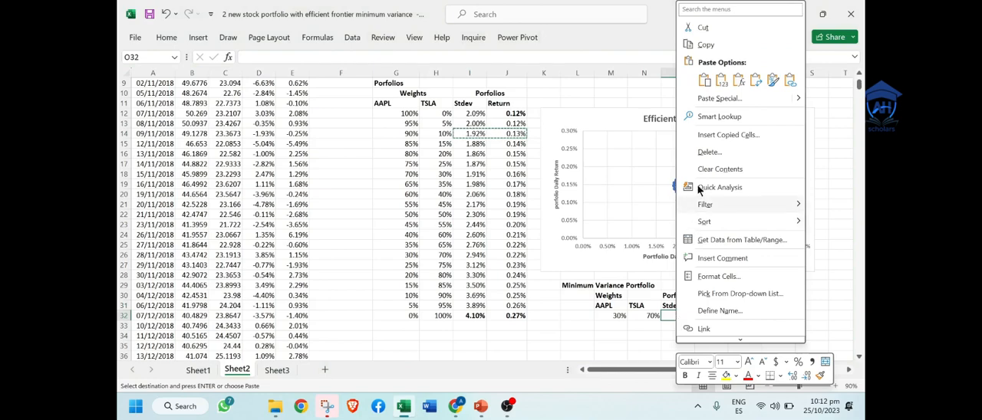
{"action": "left_click", "coordinate": [719, 98]}
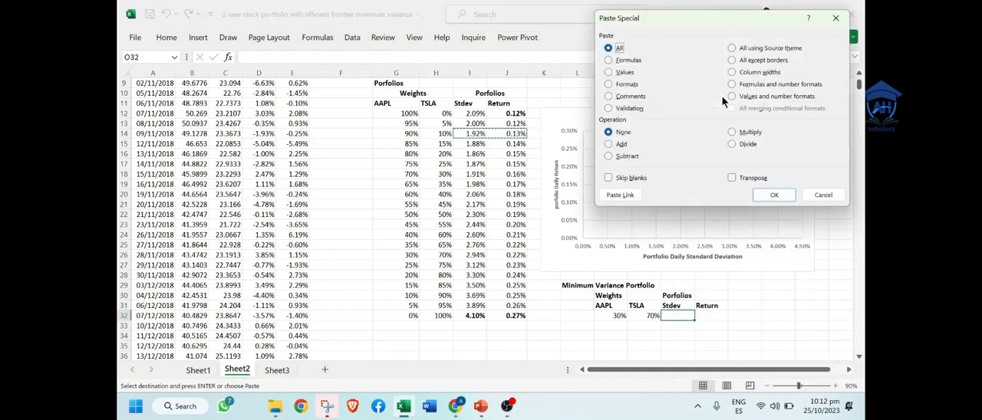
{"action": "left_click", "coordinate": [619, 61]}
{"action": "key", "text": "Return"}
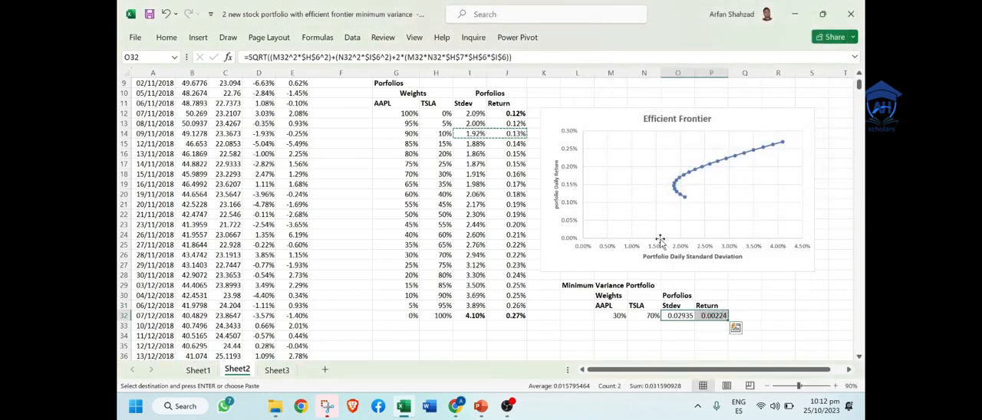
Step: Format the Stdev and Return cells O32:P32 as percentages with two decimal places
{"action": "left_click", "coordinate": [166, 37]}
{"action": "left_click", "coordinate": [487, 80]}
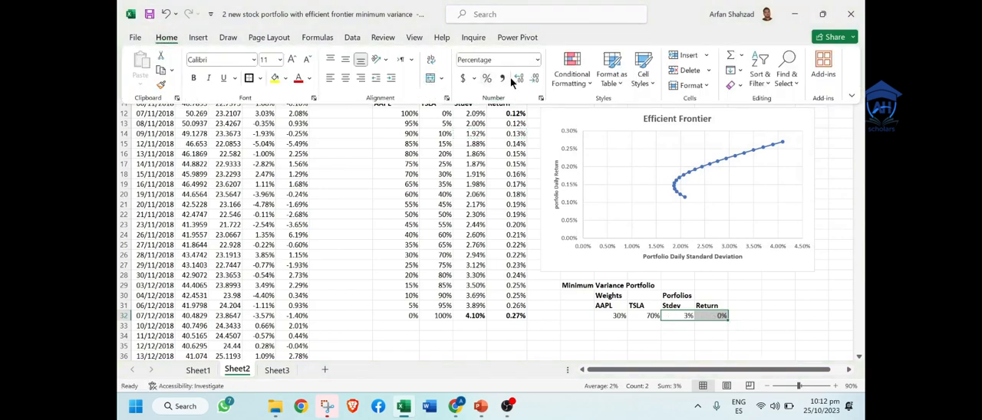
{"action": "left_click", "coordinate": [518, 80]}
{"action": "left_click", "coordinate": [518, 79]}
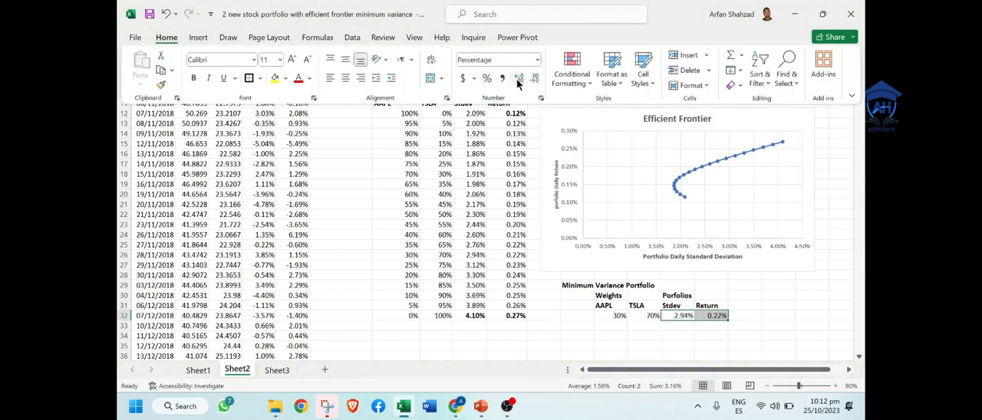
{"action": "left_click", "coordinate": [615, 336]}
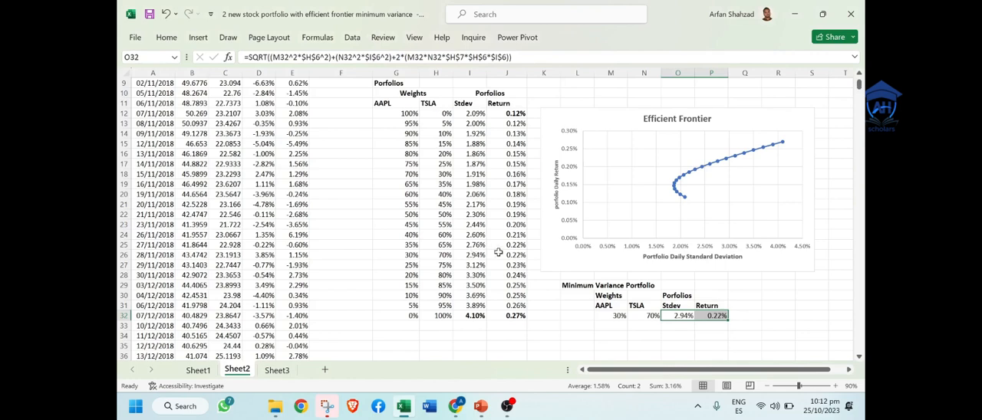
Step: Make the 30% AAPL and 70% TSLA portfolio row G26:J26 bold in the weights table
{"action": "left_click_drag", "start_coordinate": [510, 254], "coordinate": [409, 255]}
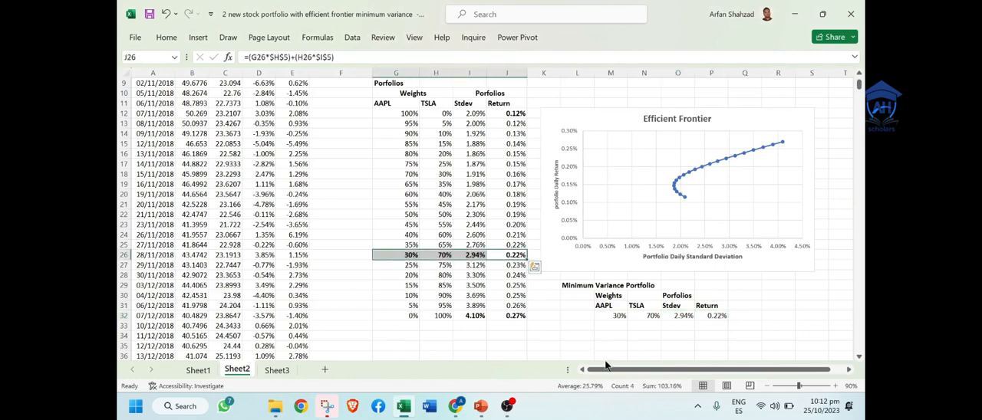
{"action": "left_click", "coordinate": [576, 324]}
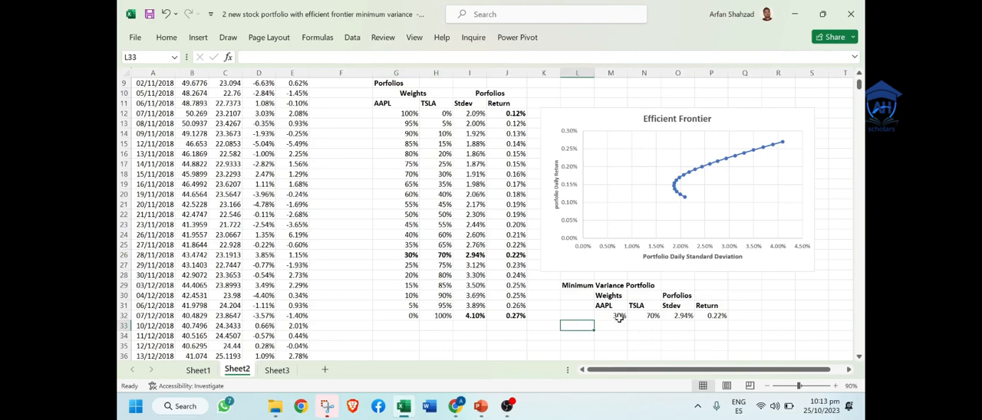
{"action": "left_click", "coordinate": [685, 315]}
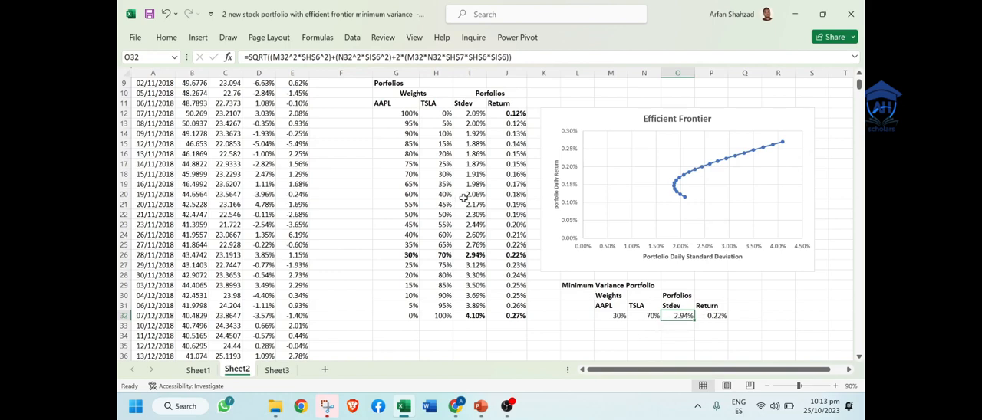
Step: Add the label "Excel Solver" in R30 beside the minimum variance table
{"action": "left_click", "coordinate": [767, 294]}
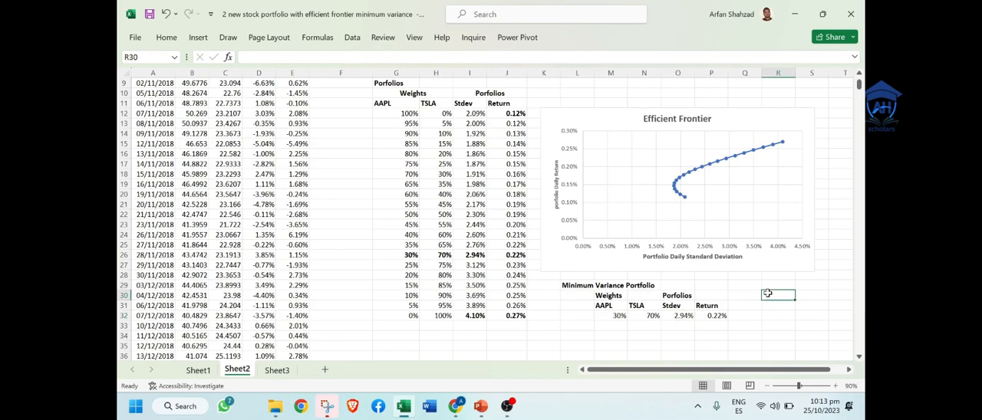
{"action": "type", "text": "Excel"}
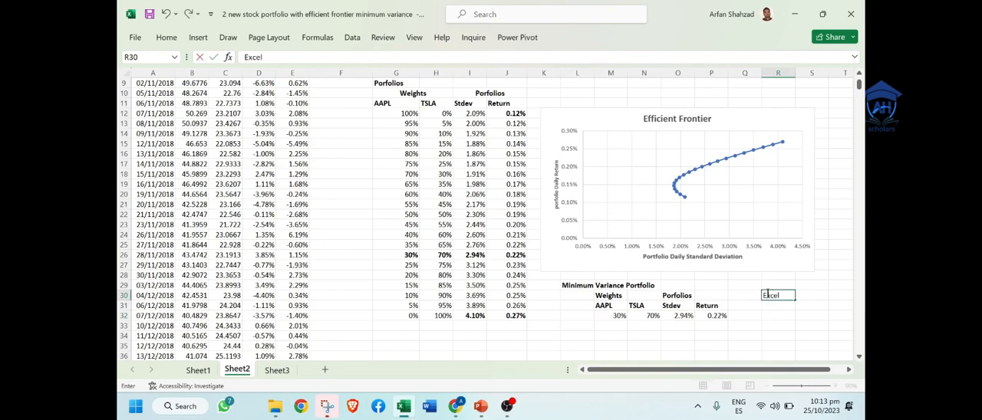
{"action": "type", "text": " Solver"}
{"action": "left_click", "coordinate": [773, 327]}
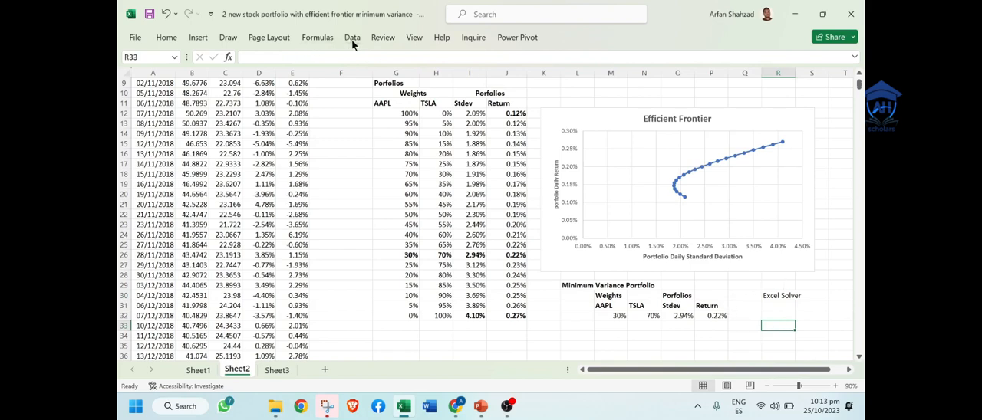
{"action": "left_click", "coordinate": [775, 295]}
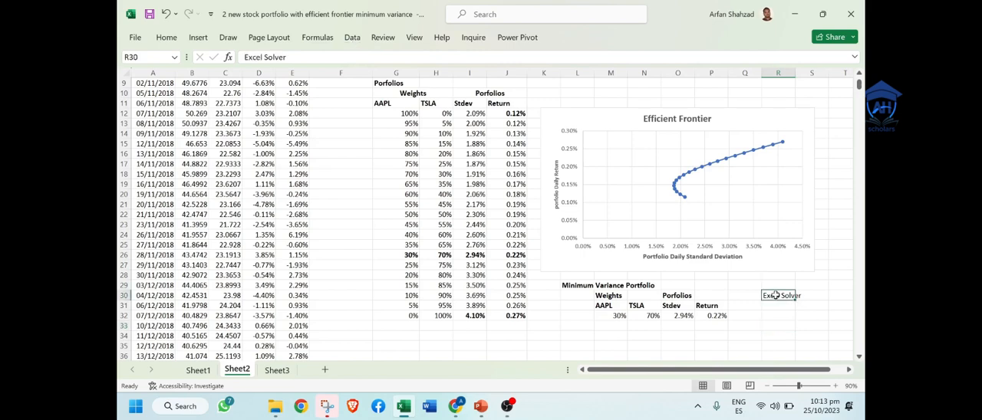
Step: Check in the Excel Add-ins list whether the Solver Add-in is enabled, leaving the add-in selection as it is
{"action": "left_click", "coordinate": [352, 37]}
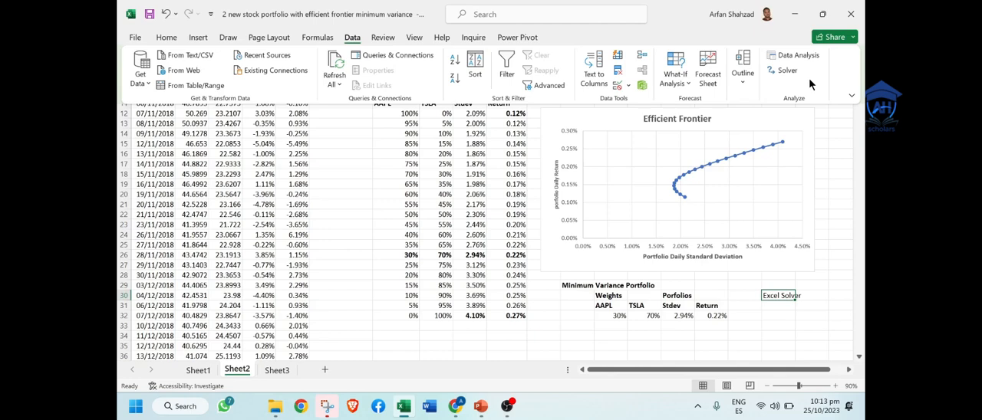
{"action": "left_click", "coordinate": [135, 37]}
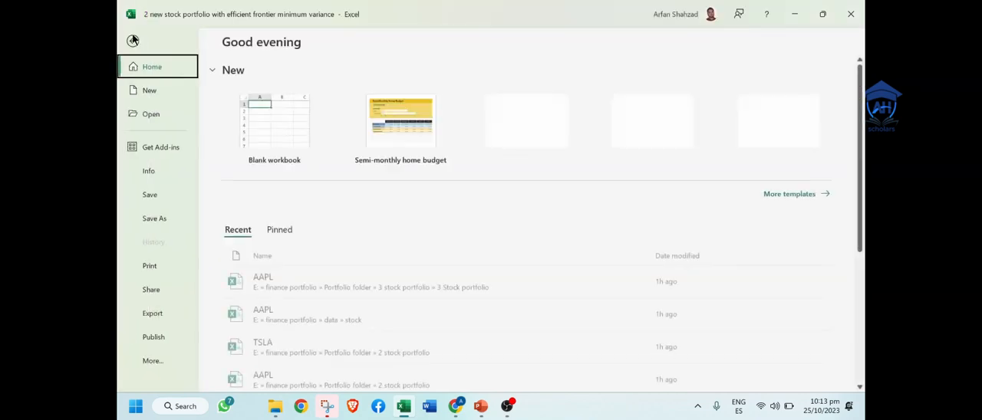
{"action": "left_click", "coordinate": [152, 360]}
{"action": "left_click", "coordinate": [230, 359]}
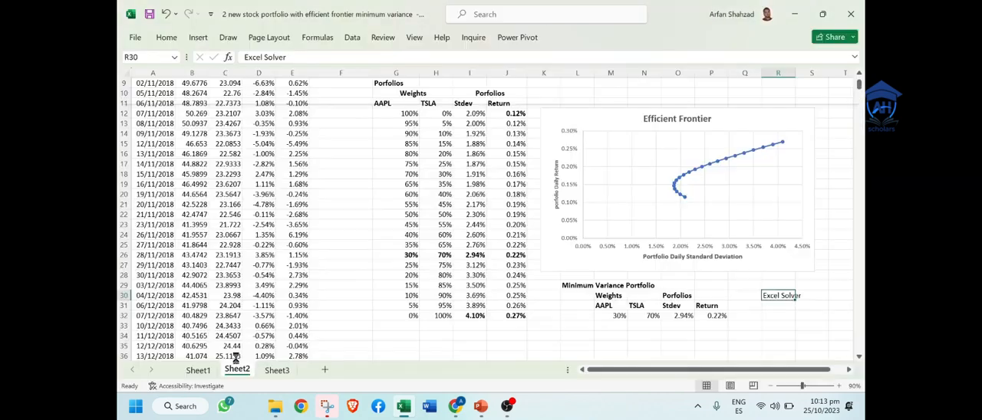
{"action": "left_click", "coordinate": [274, 200]}
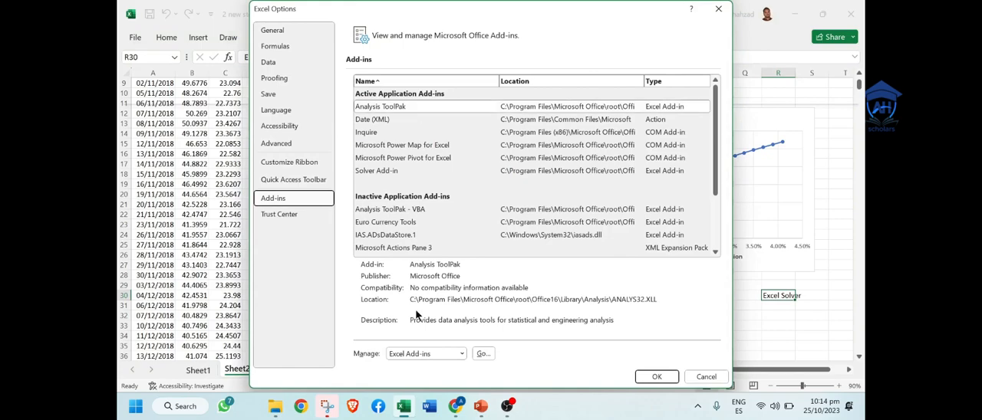
{"action": "left_click", "coordinate": [482, 354]}
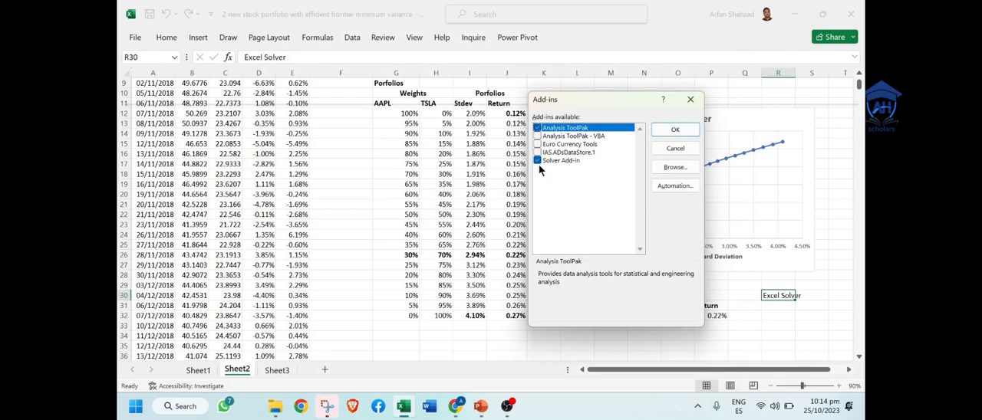
{"action": "left_click", "coordinate": [662, 147]}
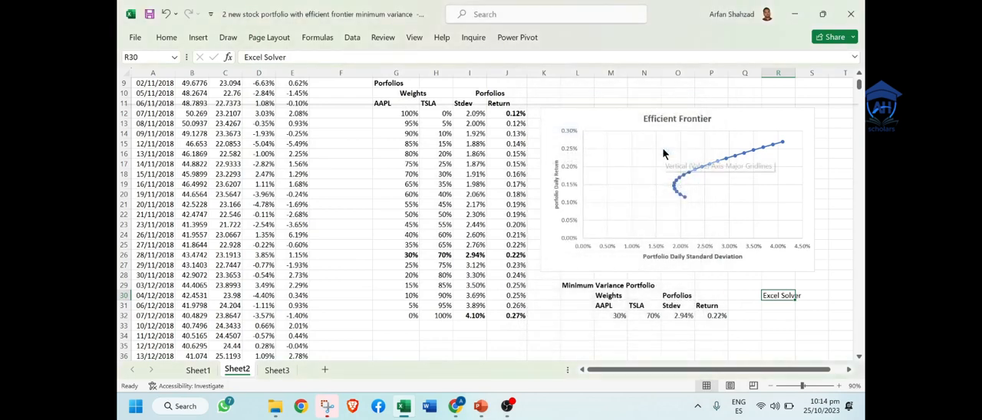
Step: Open Solver for the minimum variance Stdev cell O32 and reset all its options and cell selections
{"action": "left_click", "coordinate": [682, 314]}
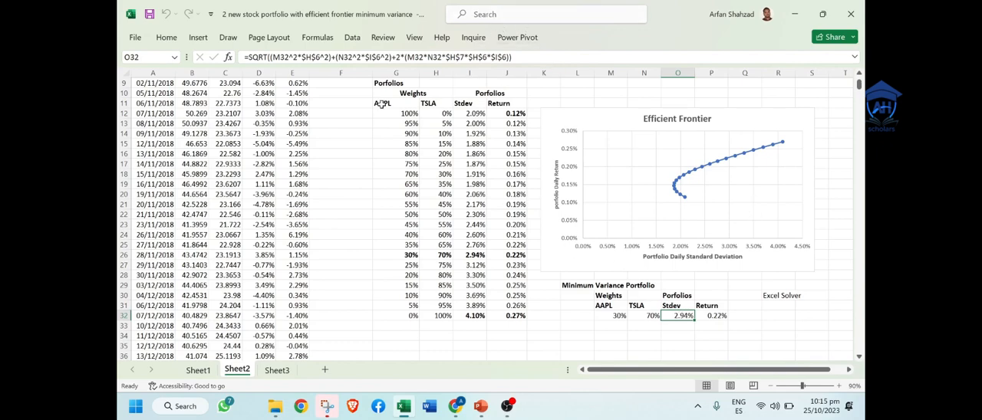
{"action": "left_click", "coordinate": [351, 39]}
{"action": "left_click", "coordinate": [791, 70]}
{"action": "left_click_drag", "start_coordinate": [513, 58], "coordinate": [394, 65]}
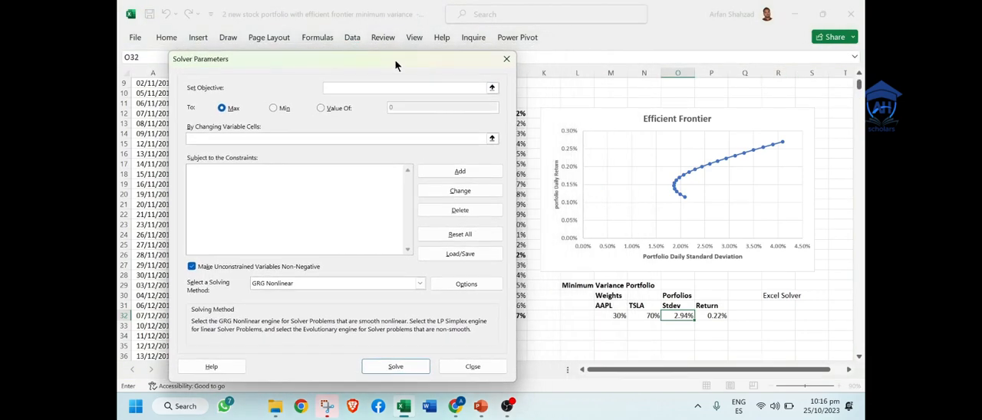
{"action": "left_click", "coordinate": [478, 235]}
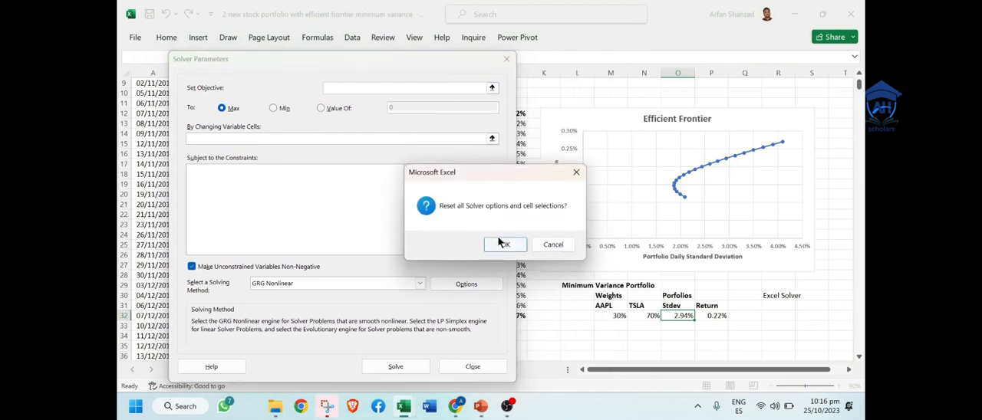
{"action": "left_click", "coordinate": [500, 244]}
{"action": "mouse_move", "coordinate": [342, 61]}
{"action": "left_mouse_down"}
{"action": "mouse_move", "coordinate": [326, 48]}
{"action": "mouse_move", "coordinate": [349, 47]}
{"action": "left_mouse_up"}
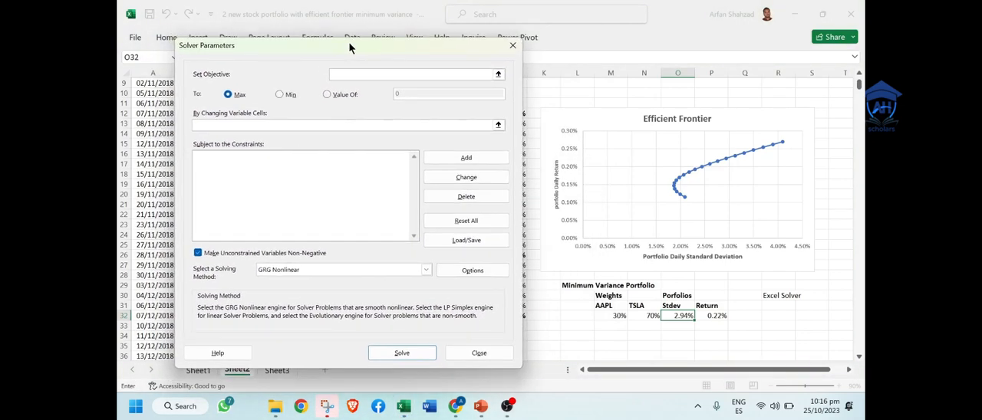
Step: Set the Solver objective to the Stdev cell O32 and choose Min as the target
{"action": "left_click", "coordinate": [498, 74]}
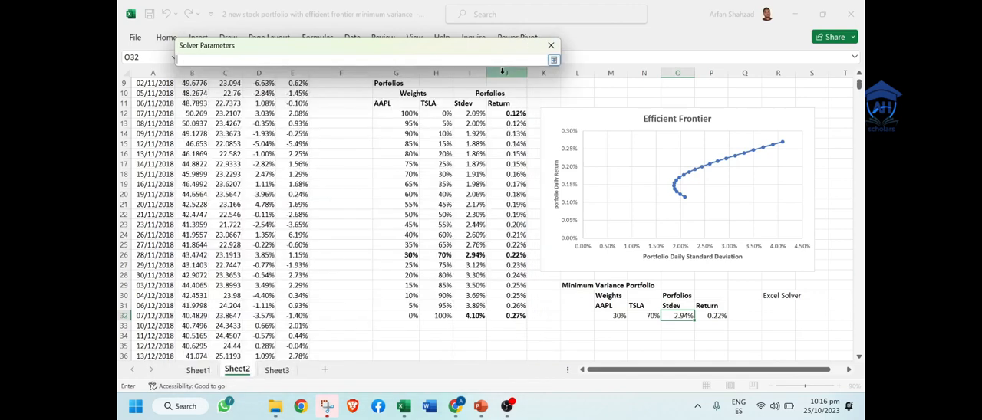
{"action": "left_click", "coordinate": [679, 316]}
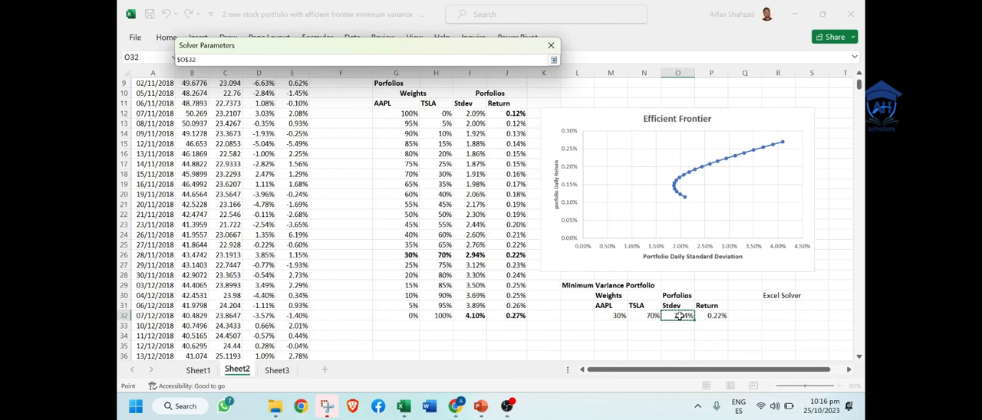
{"action": "key", "text": "Return"}
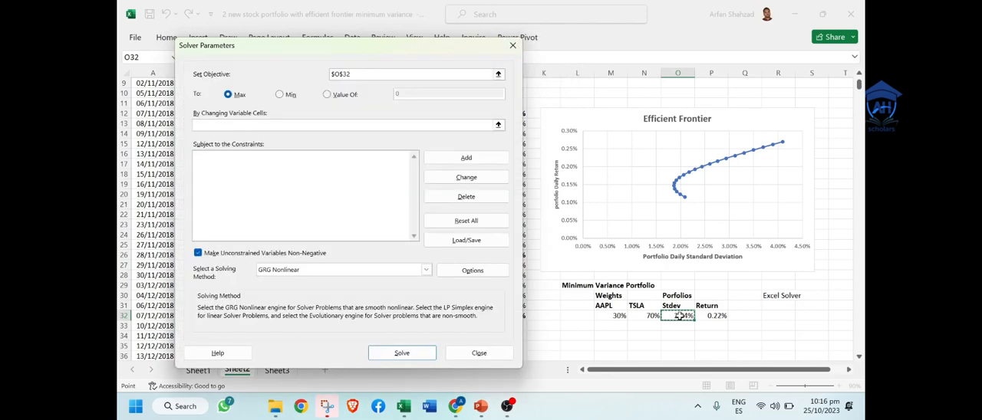
{"action": "left_click", "coordinate": [280, 95]}
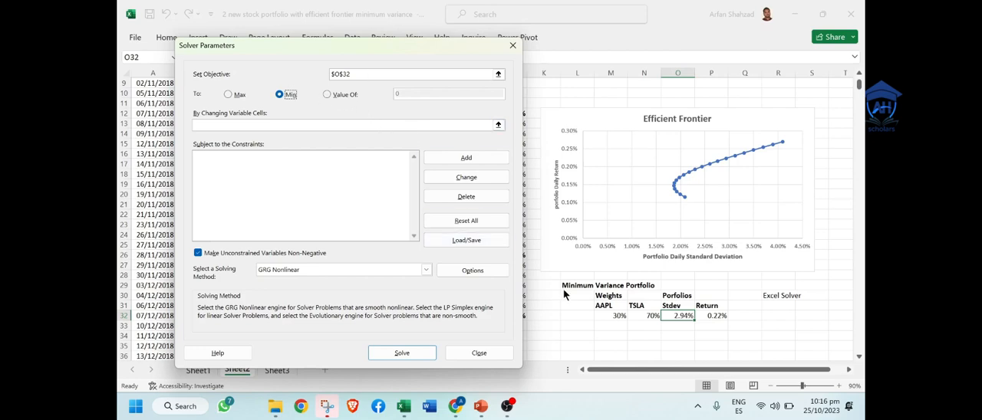
Step: Use the AAPL weight M32 as the changing variable cell, solve, and keep the Solver solution
{"action": "left_click", "coordinate": [498, 124]}
{"action": "left_click", "coordinate": [610, 316]}
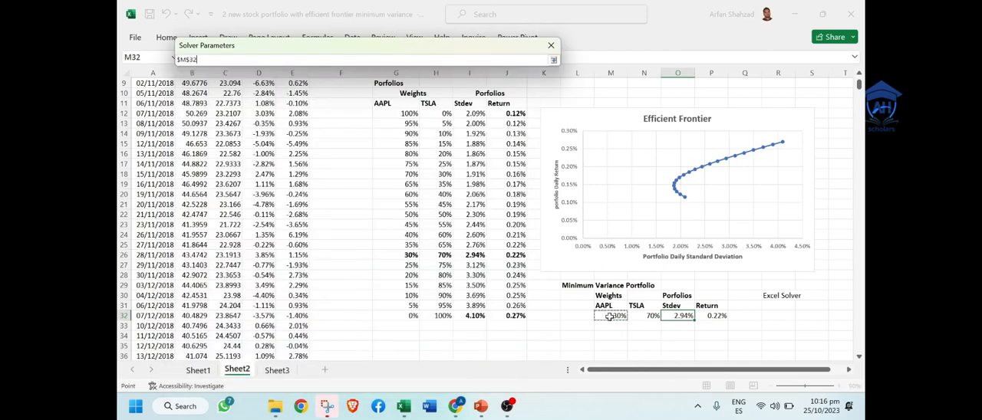
{"action": "key", "text": "Return"}
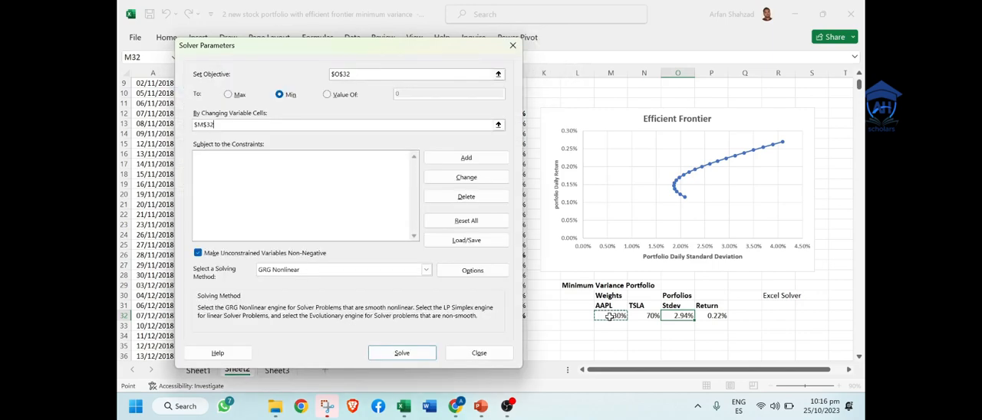
{"action": "left_click", "coordinate": [410, 351]}
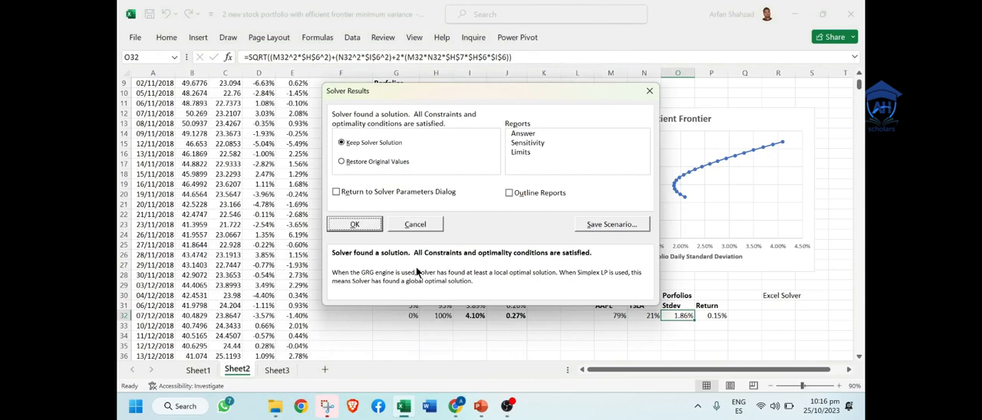
{"action": "left_click", "coordinate": [355, 225]}
{"action": "left_click", "coordinate": [638, 338]}
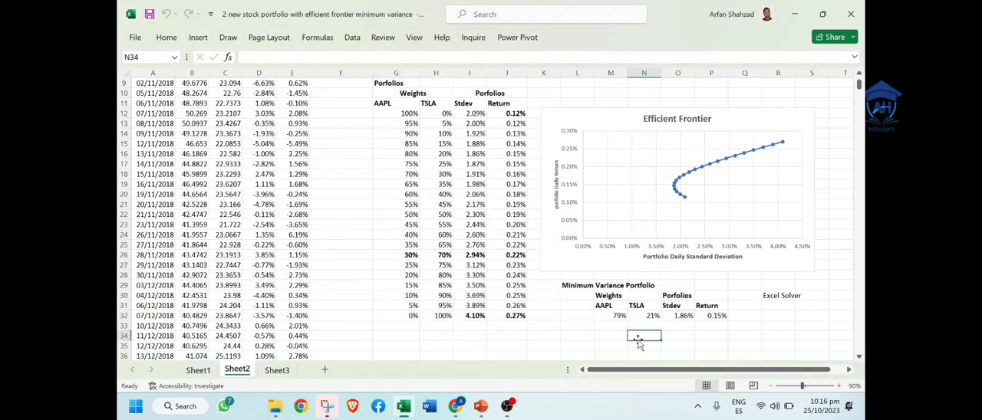
{"action": "left_click", "coordinate": [738, 337]}
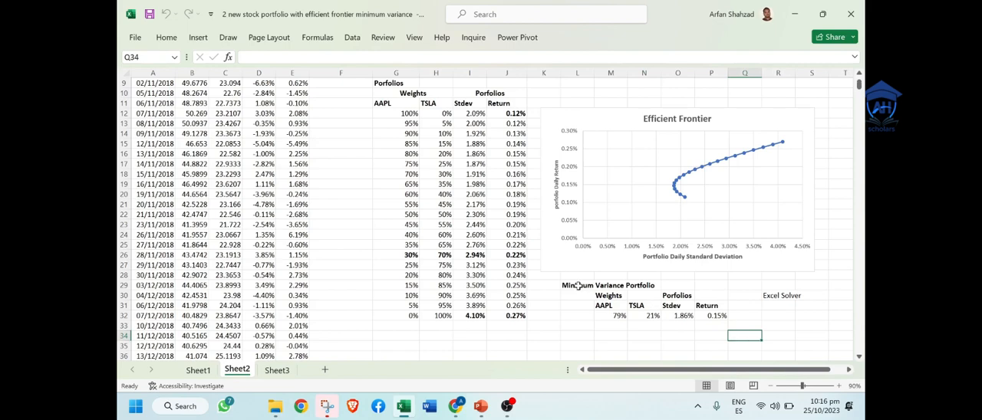
Step: Put an outside border around the Minimum Variance Portfolio table L29:P32
{"action": "mouse_move", "coordinate": [578, 285]}
{"action": "left_mouse_down"}
{"action": "mouse_move", "coordinate": [772, 311]}
{"action": "mouse_move", "coordinate": [753, 316]}
{"action": "mouse_move", "coordinate": [613, 279]}
{"action": "mouse_move", "coordinate": [606, 290]}
{"action": "mouse_move", "coordinate": [586, 286]}
{"action": "left_mouse_up"}
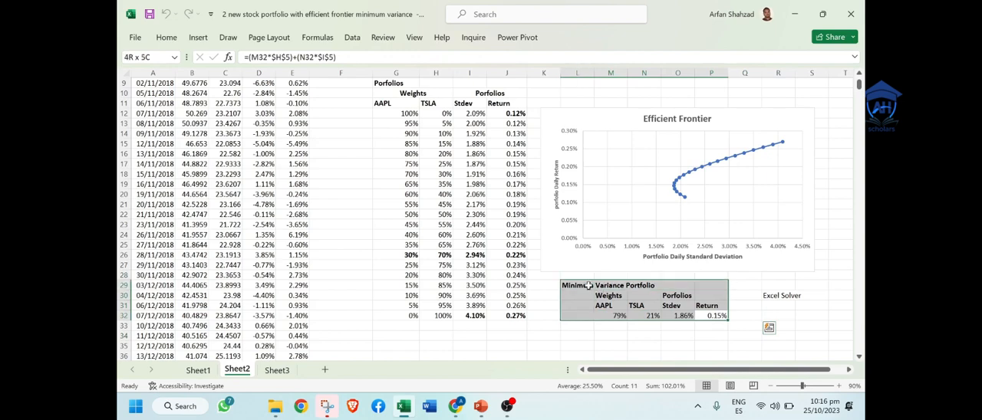
{"action": "left_click", "coordinate": [165, 38]}
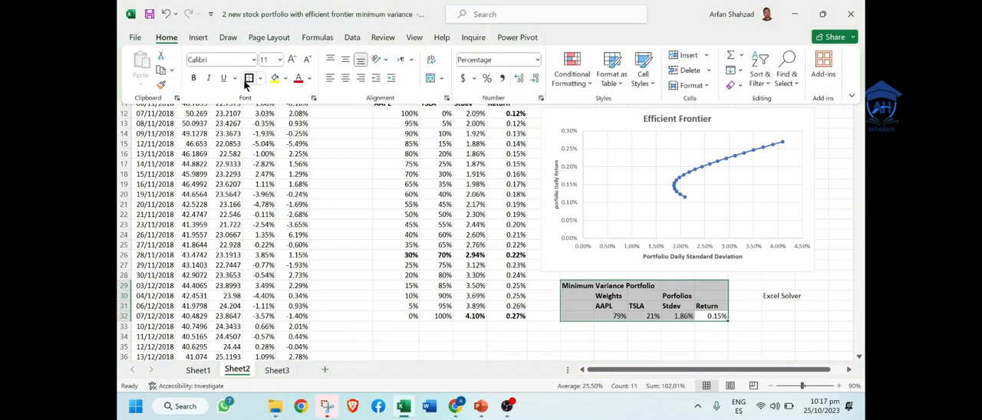
{"action": "left_click", "coordinate": [247, 80]}
{"action": "left_click", "coordinate": [665, 345]}
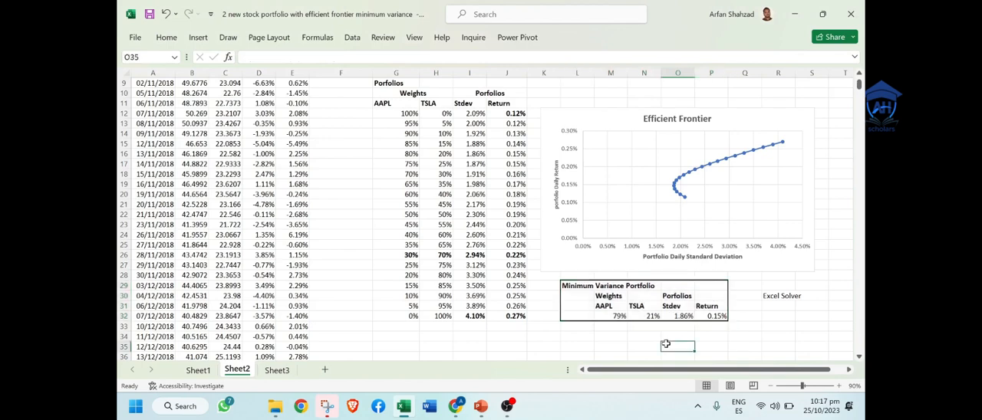
Step: Fill the minimum variance Stdev and Return cells O32:P32 with yellow
{"action": "left_click_drag", "start_coordinate": [679, 316], "coordinate": [712, 317]}
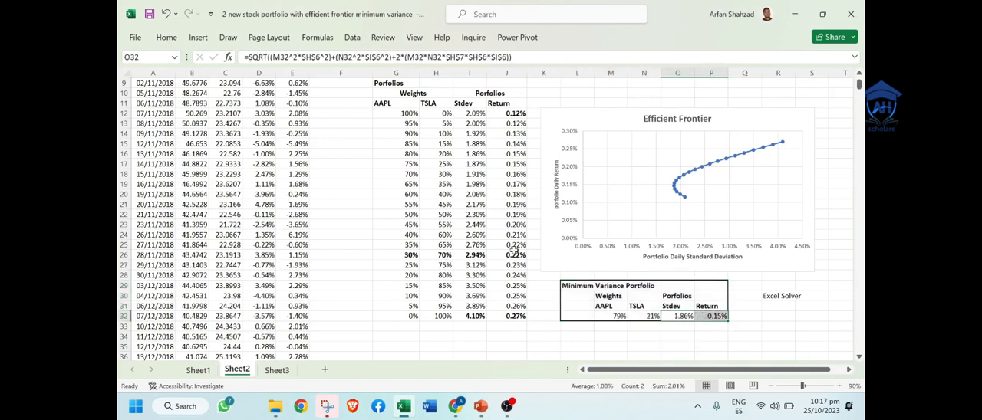
{"action": "left_click", "coordinate": [175, 42]}
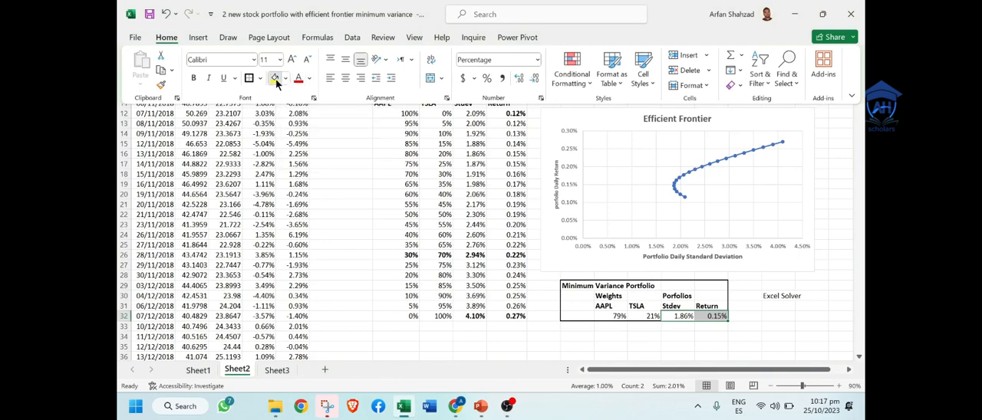
{"action": "left_click", "coordinate": [276, 79]}
{"action": "left_click", "coordinate": [586, 349]}
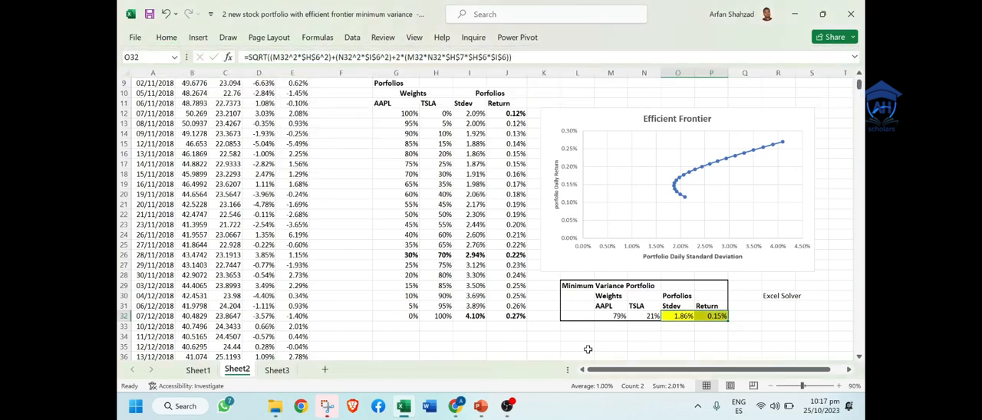
Step: Add a series named "Minimum variance portfolio" to the Efficient Frontier chart, with Stdev cell O32 as its X value
{"action": "left_click", "coordinate": [719, 218]}
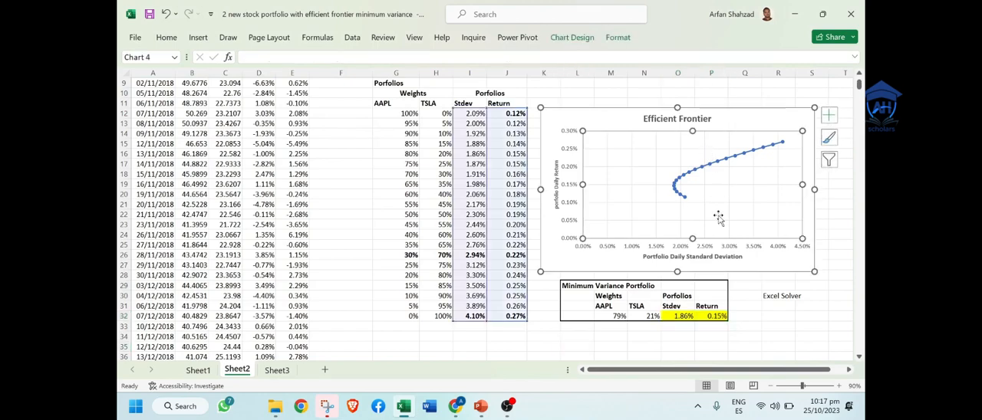
{"action": "right_click", "coordinate": [706, 188]}
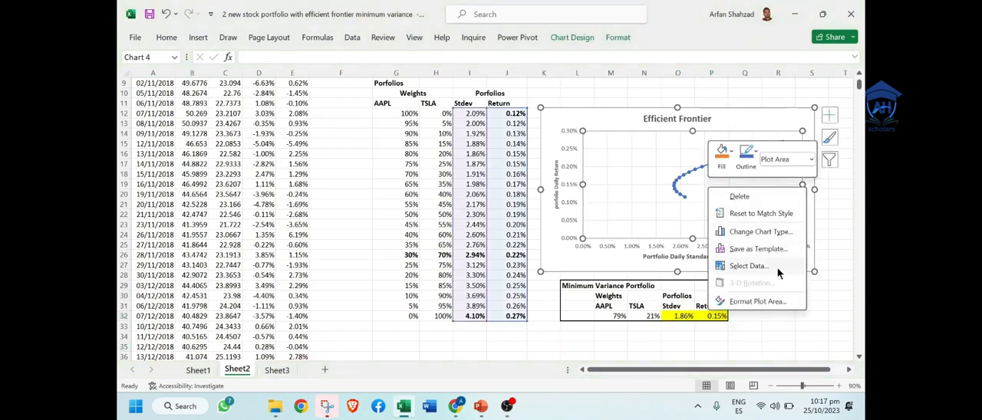
{"action": "left_click", "coordinate": [750, 265]}
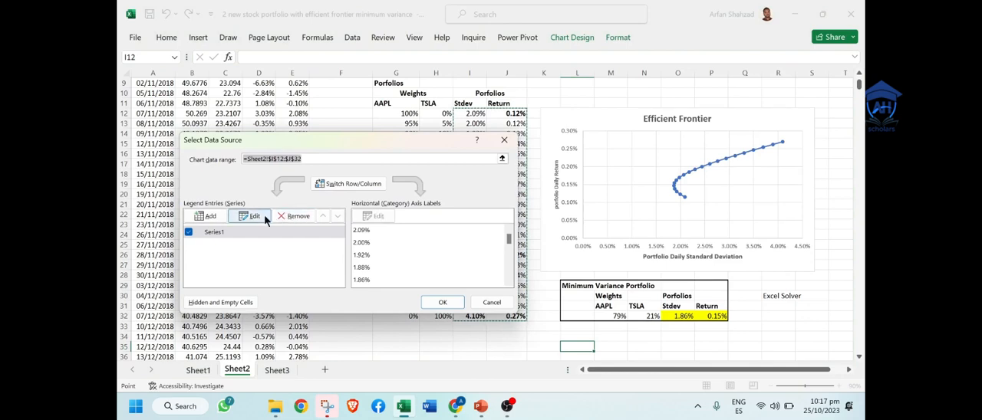
{"action": "left_click", "coordinate": [205, 215]}
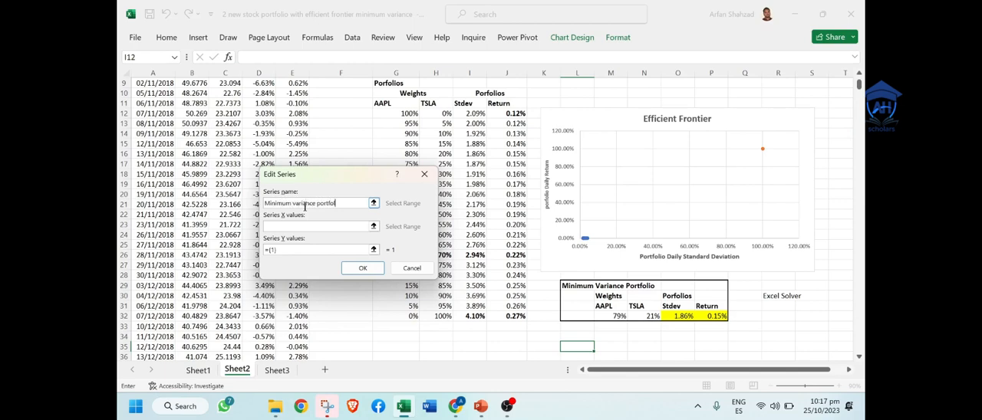
{"action": "left_click", "coordinate": [372, 226]}
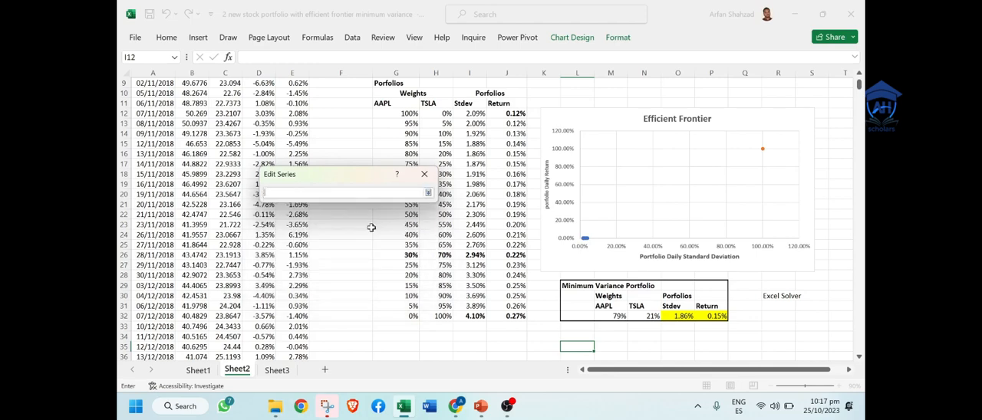
{"action": "left_click", "coordinate": [684, 315]}
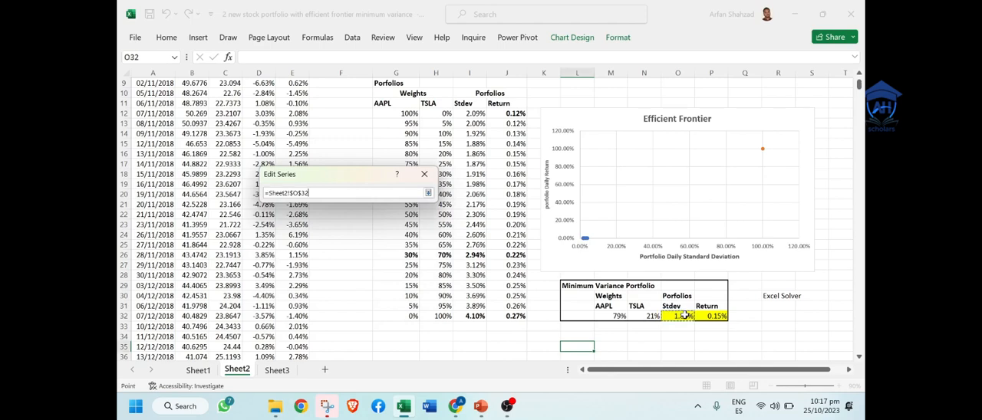
{"action": "left_click", "coordinate": [428, 192]}
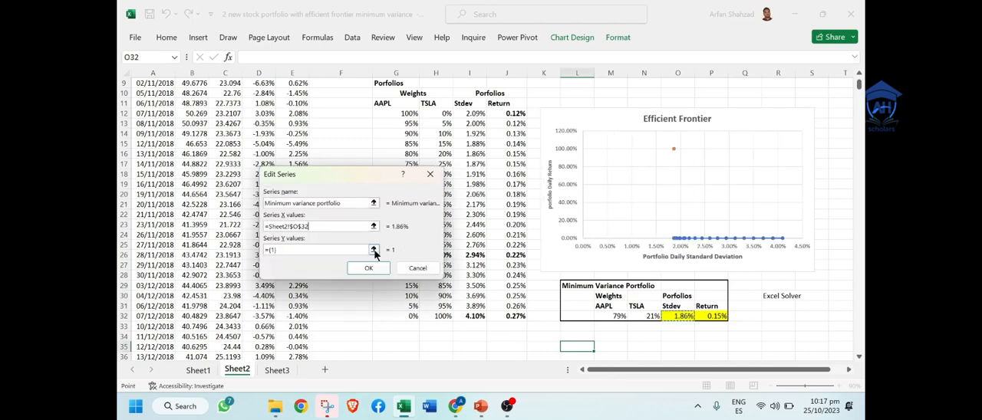
Step: Set the new series' Y value to the Return cell P32 and apply the chart data changes
{"action": "left_click", "coordinate": [373, 250]}
{"action": "left_click", "coordinate": [719, 315]}
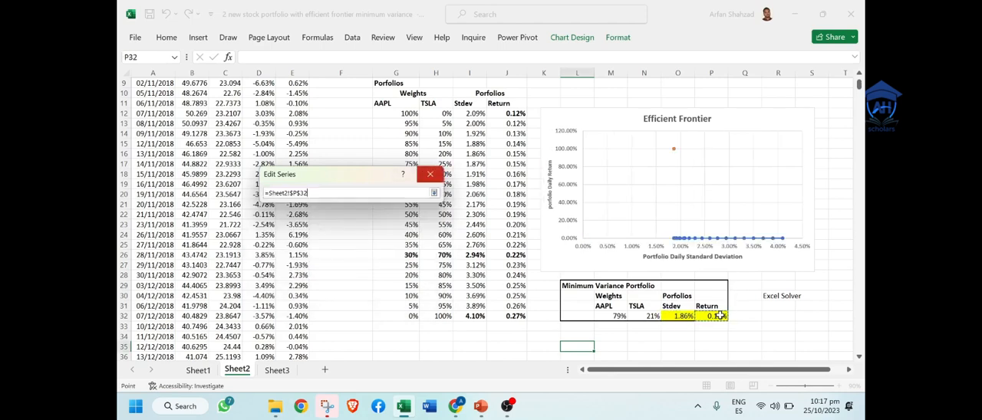
{"action": "key", "text": "Return"}
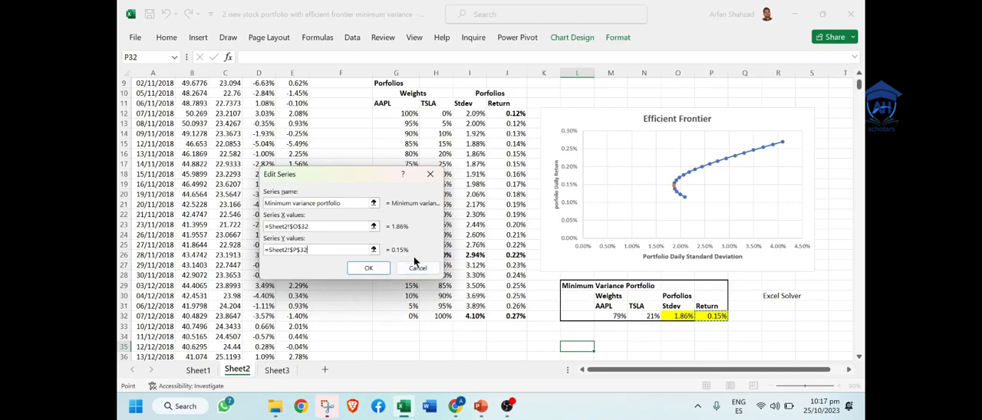
{"action": "left_click", "coordinate": [372, 267]}
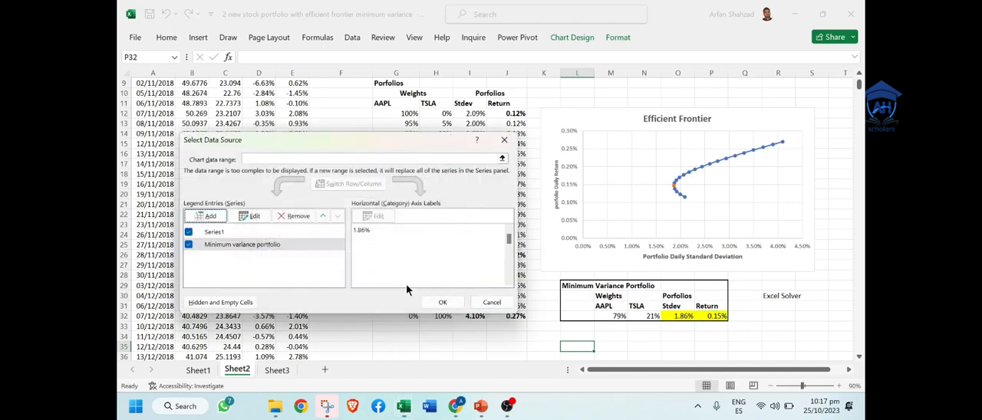
{"action": "left_click", "coordinate": [439, 304]}
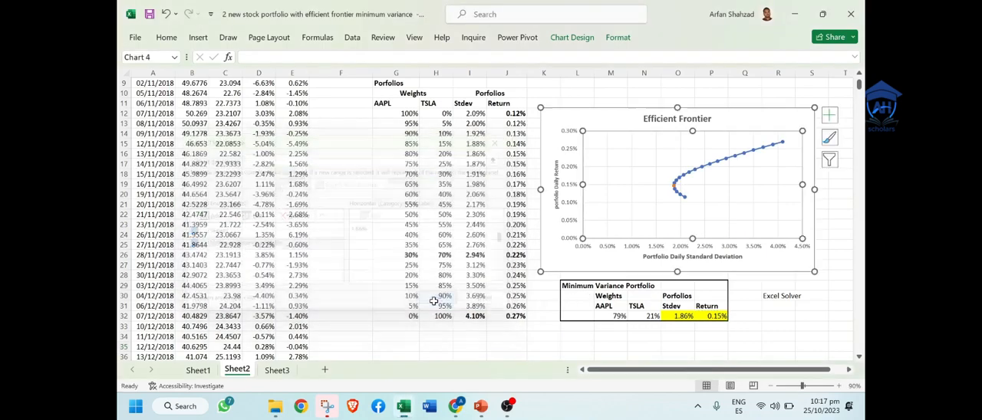
Step: Give the minimum variance portfolio point on the Efficient Frontier chart a built-in round marker of size 12
{"action": "left_click", "coordinate": [674, 187]}
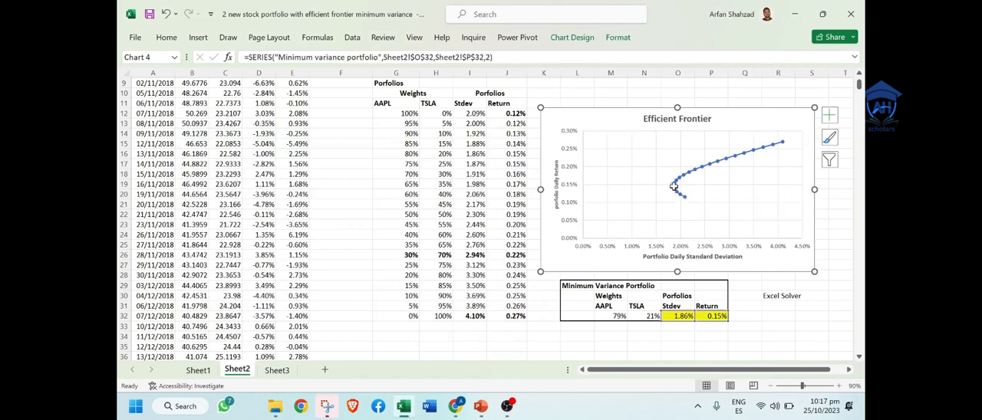
{"action": "double_click", "coordinate": [674, 186]}
{"action": "left_click", "coordinate": [716, 118]}
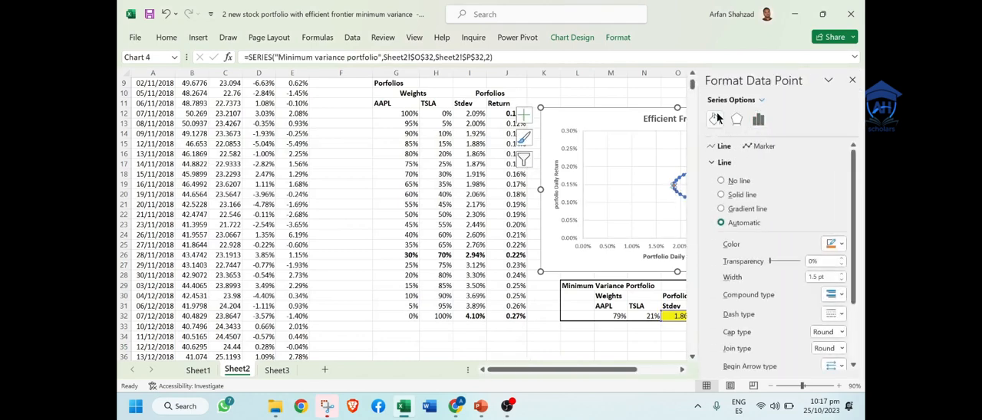
{"action": "left_click", "coordinate": [758, 149]}
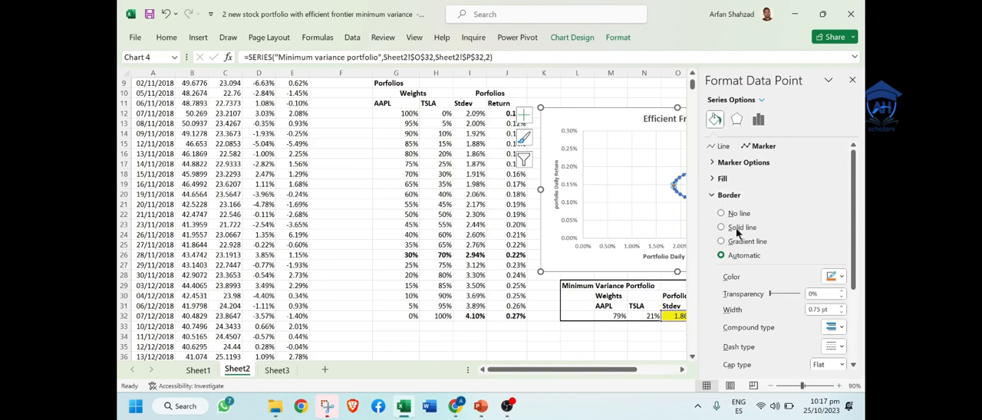
{"action": "left_click", "coordinate": [730, 163]}
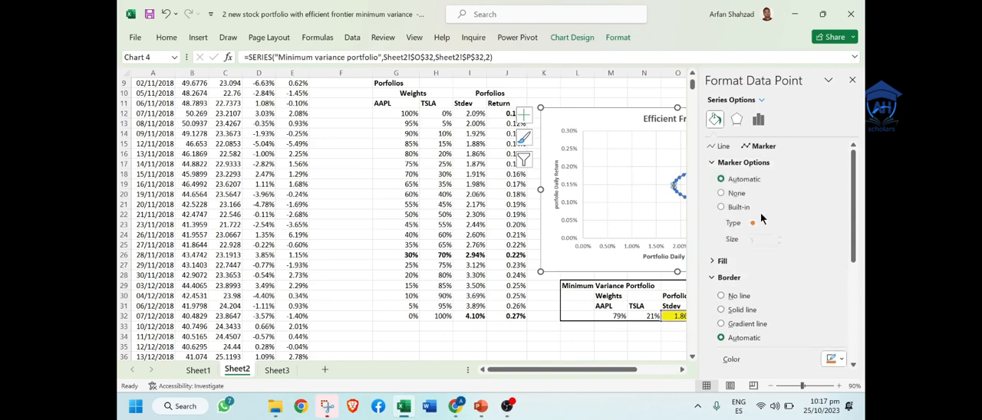
{"action": "left_click", "coordinate": [720, 207]}
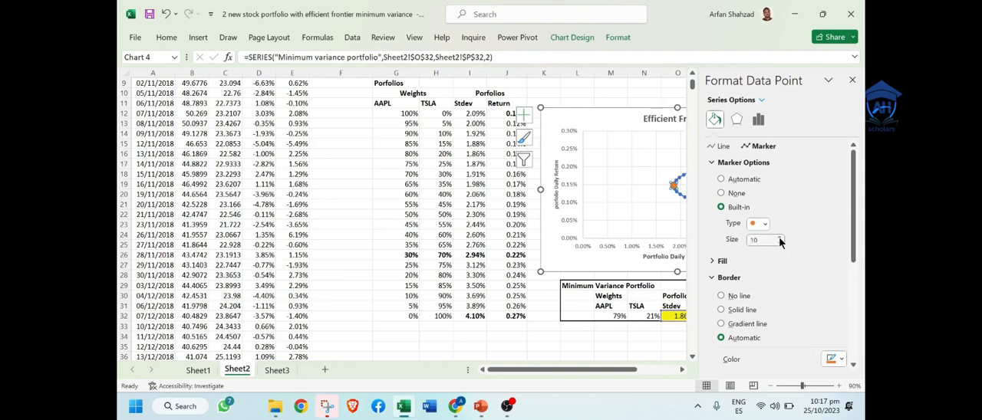
{"action": "left_click", "coordinate": [765, 224]}
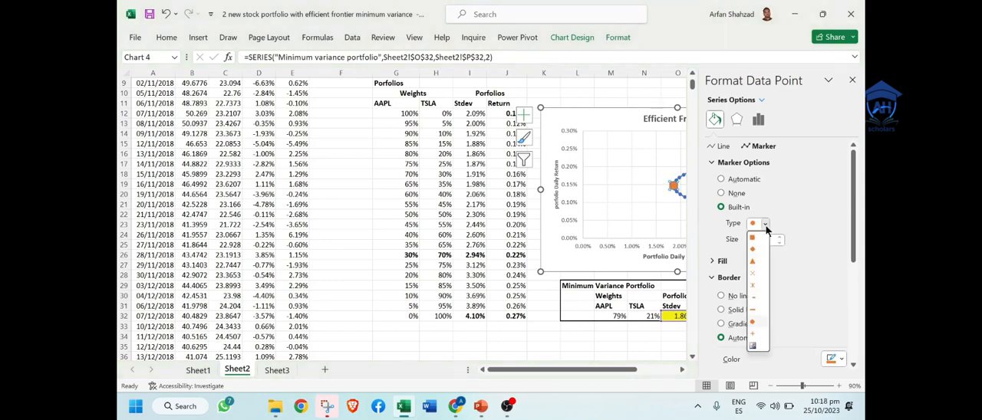
{"action": "left_click", "coordinate": [799, 224]}
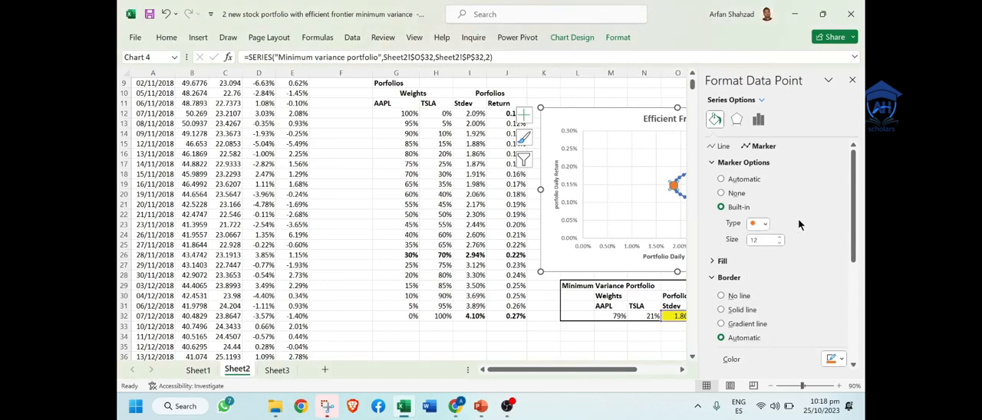
Step: Fill the minimum variance portfolio marker with Green, Accent 6, Lighter 40% and close the formatting pane
{"action": "left_click", "coordinate": [722, 261]}
{"action": "left_click_drag", "start_coordinate": [855, 228], "coordinate": [856, 261]}
{"action": "left_click", "coordinate": [842, 292]}
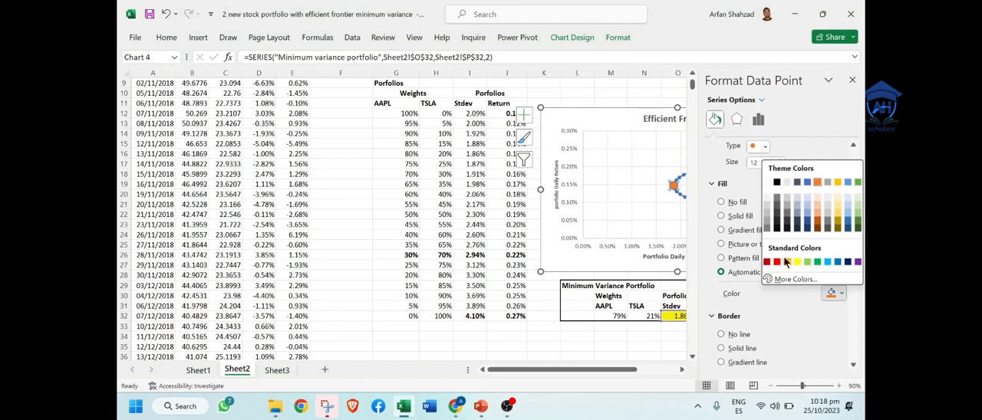
{"action": "left_click", "coordinate": [859, 220]}
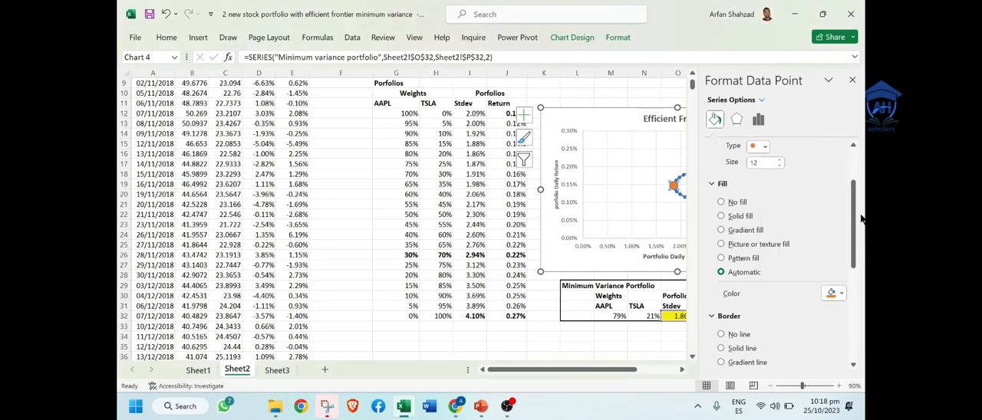
{"action": "left_click", "coordinate": [619, 202]}
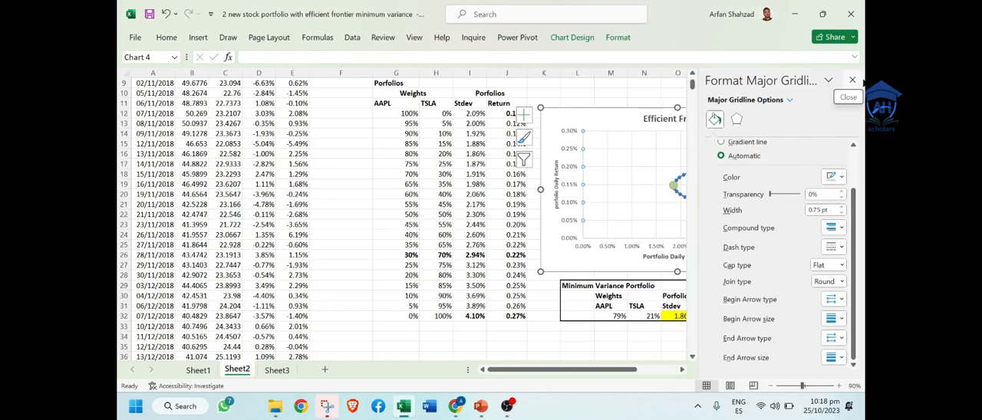
{"action": "left_click", "coordinate": [851, 80]}
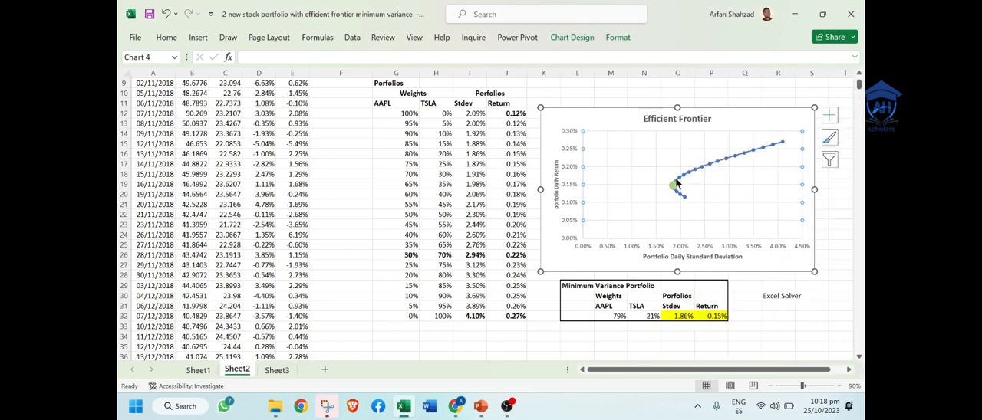
{"action": "mouse_move", "coordinate": [674, 191]}
Step: Enter the bold title "Optimal Portfolio" in cell L34, below the Minimum Variance Portfolio table
{"action": "left_click", "coordinate": [577, 335]}
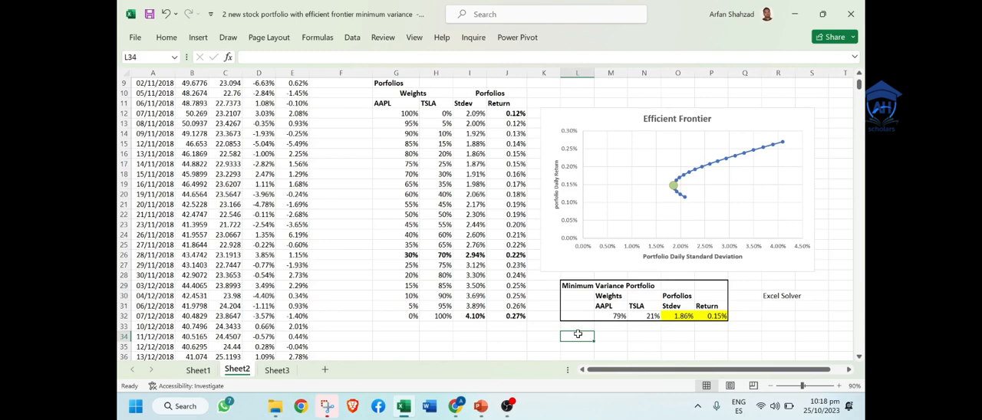
{"action": "type", "text": "Optim"}
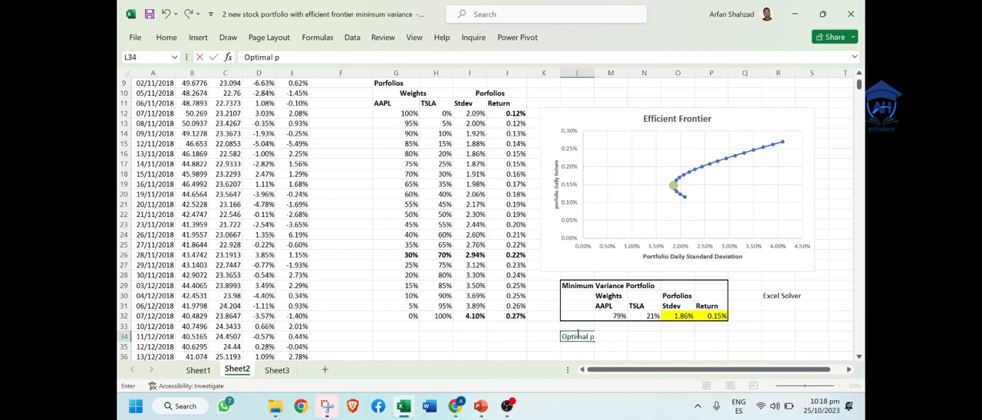
{"action": "type", "text": "al p"}
{"action": "key", "text": "BackSpace"}
{"action": "type", "text": "Portfolio"}
{"action": "key", "text": "Return"}
{"action": "key", "text": "Up"}
{"action": "key", "text": "ctrl+b"}
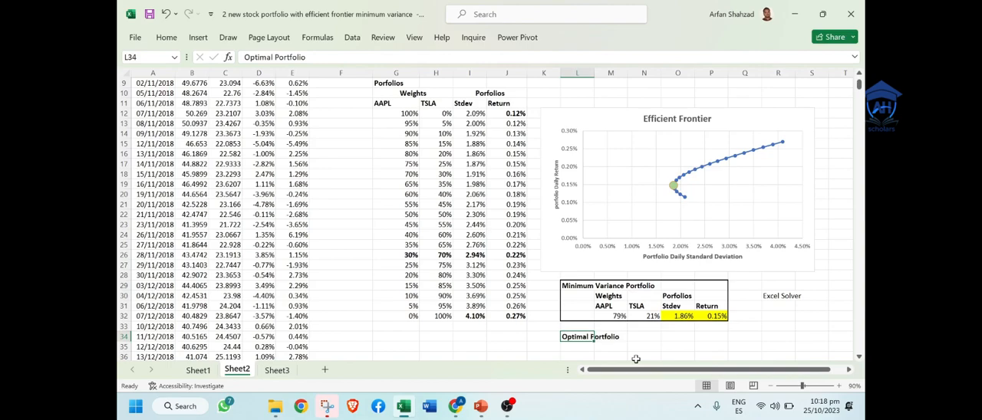
{"action": "key", "text": "Down"}
{"action": "key", "text": "Down"}
{"action": "scroll", "coordinate": [636, 359], "scroll_direction": "down", "scroll_amount": 2}
{"action": "key", "text": "Down"}
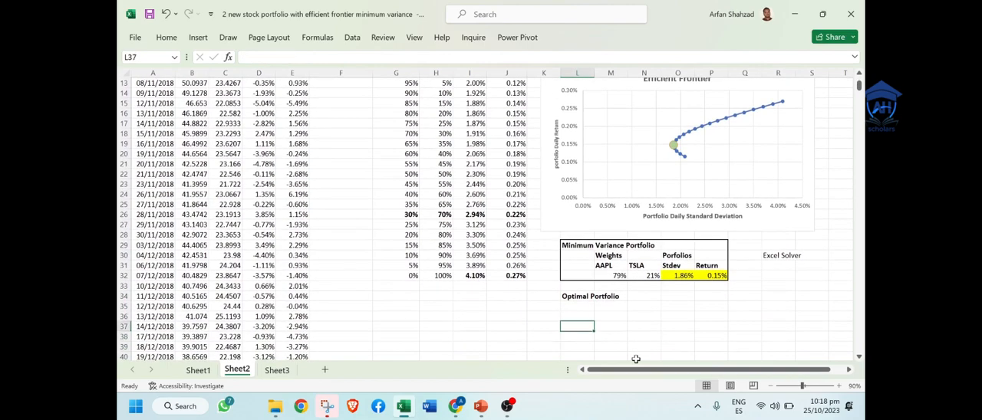
{"action": "left_click_drag", "start_coordinate": [591, 255], "coordinate": [705, 265]}
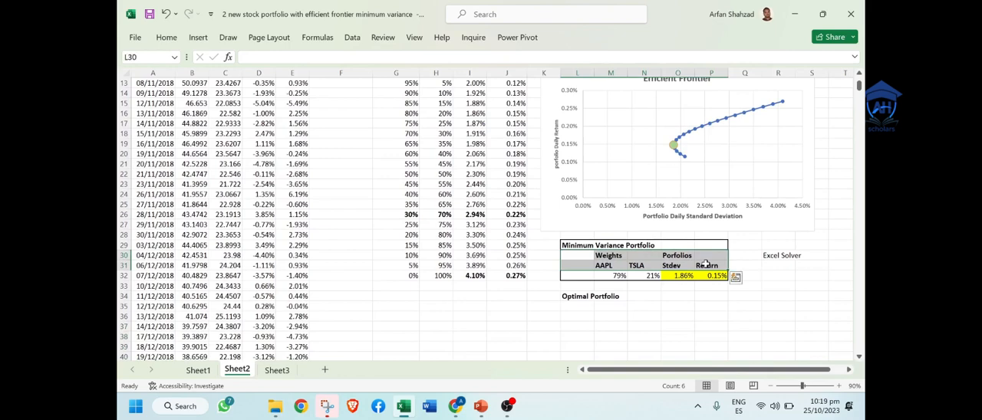
{"action": "key", "text": "ctrl+c"}
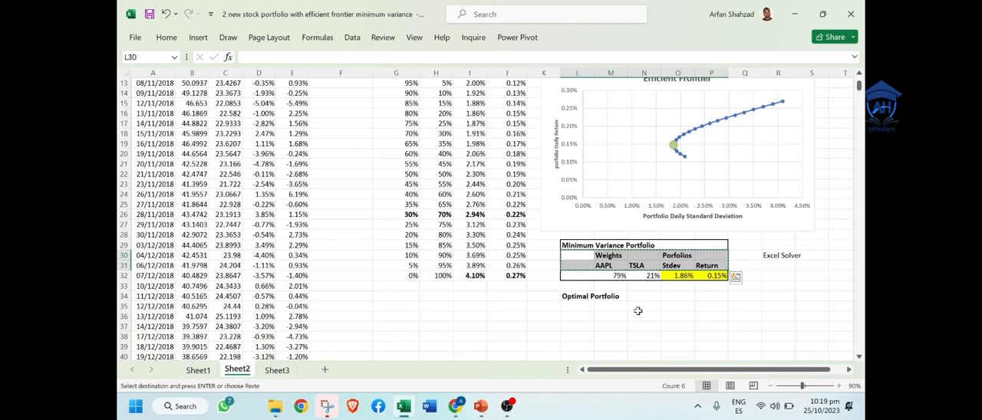
{"action": "double_click", "coordinate": [586, 307]}
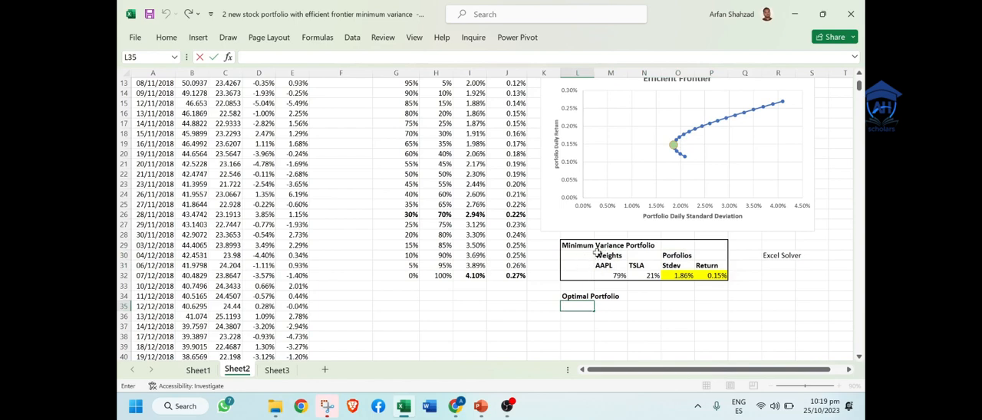
Step: Copy the weights and portfolio headers M30:P31 to M35 under the Optimal Portfolio title
{"action": "left_click_drag", "start_coordinate": [602, 259], "coordinate": [702, 272]}
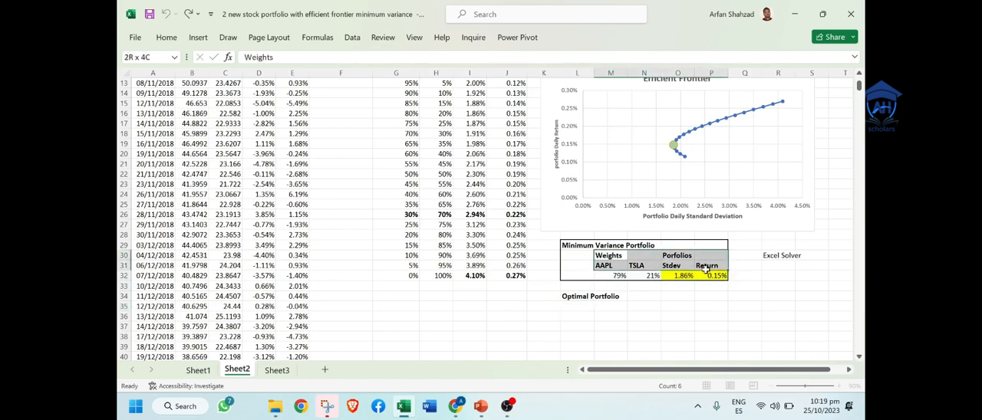
{"action": "key", "text": "ctrl+c"}
{"action": "left_click", "coordinate": [617, 306]}
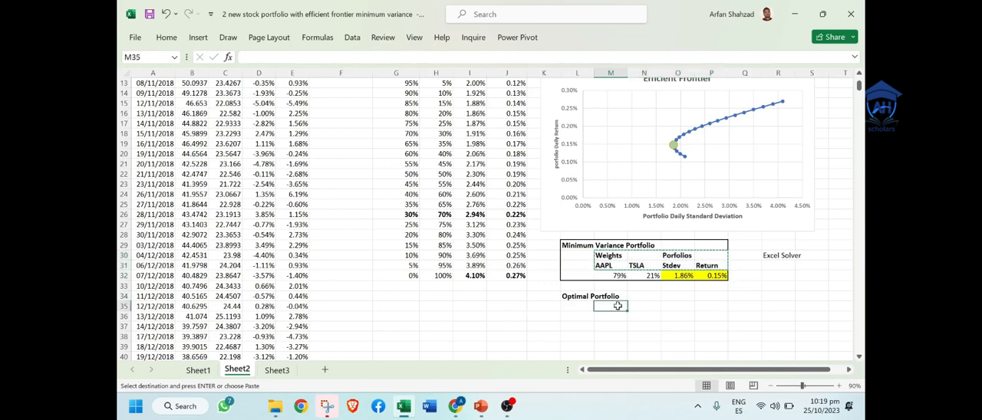
{"action": "key", "text": "ctrl+v"}
Step: Enter the labels "Risk free Rate" in cell L38 and "Sharpe Ratio" in cell L39
{"action": "left_click", "coordinate": [605, 327]}
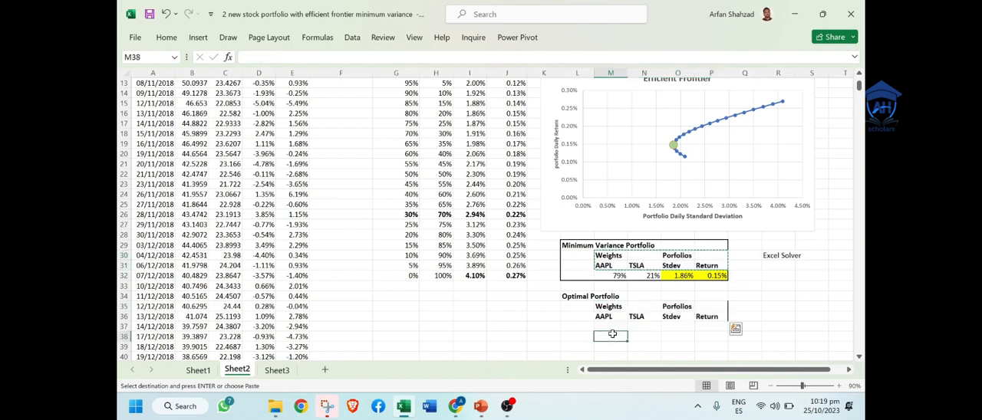
{"action": "key", "text": "Down"}
{"action": "key", "text": "Down"}
{"action": "key", "text": "Down"}
{"action": "key", "text": "Left"}
{"action": "key", "text": "Up"}
{"action": "key", "text": "Up"}
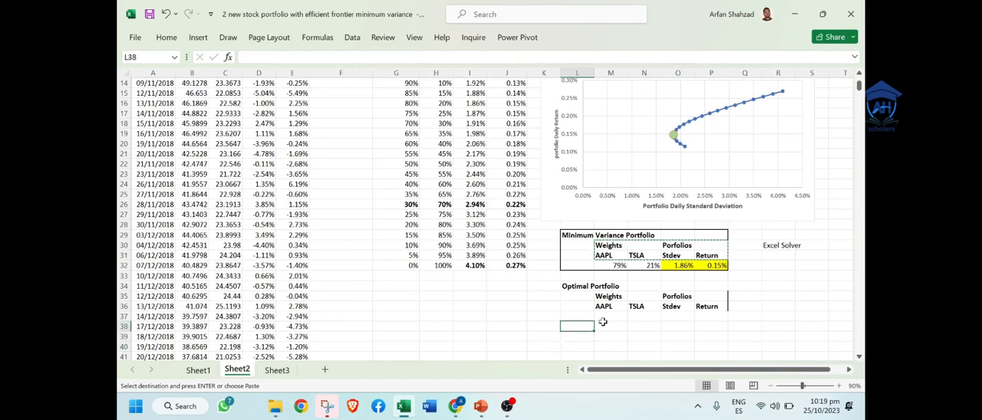
{"action": "type", "text": "R"}
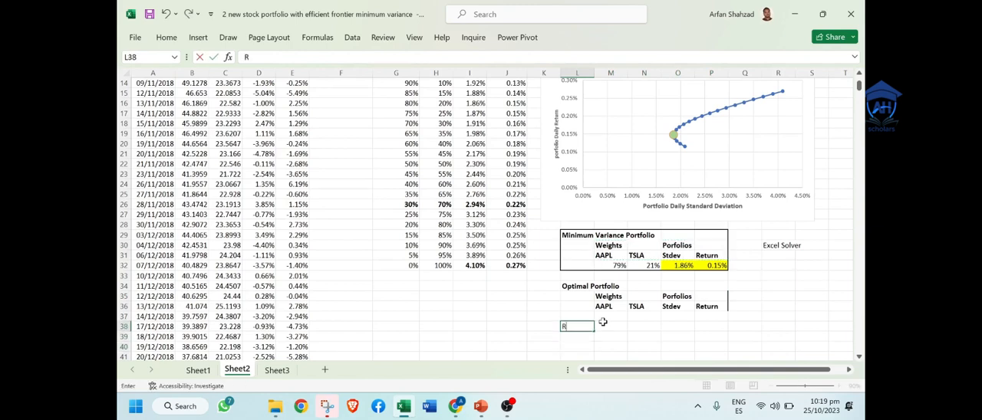
{"action": "type", "text": "isk free Rate"}
{"action": "key", "text": "Return"}
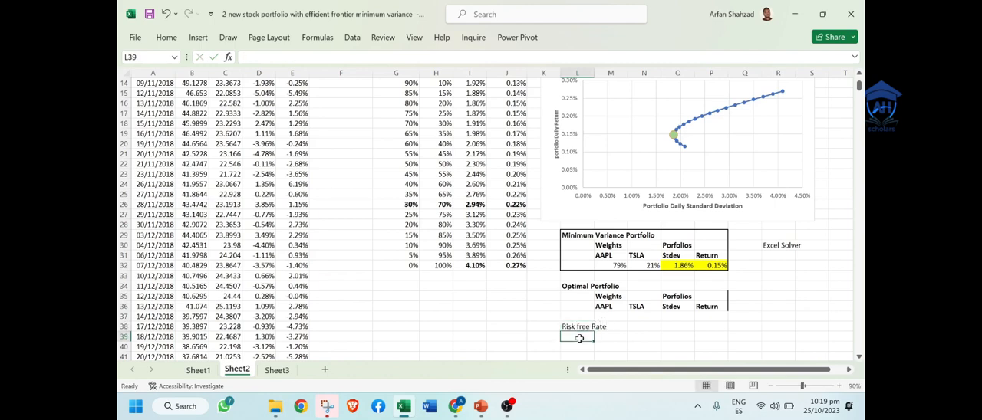
{"action": "type", "text": "Shar"}
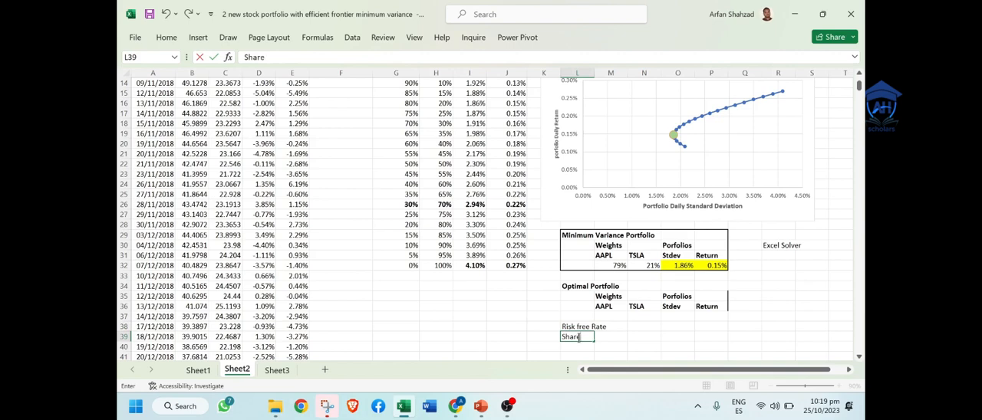
{"action": "type", "text": "pe Ratio"}
{"action": "left_click", "coordinate": [644, 347]}
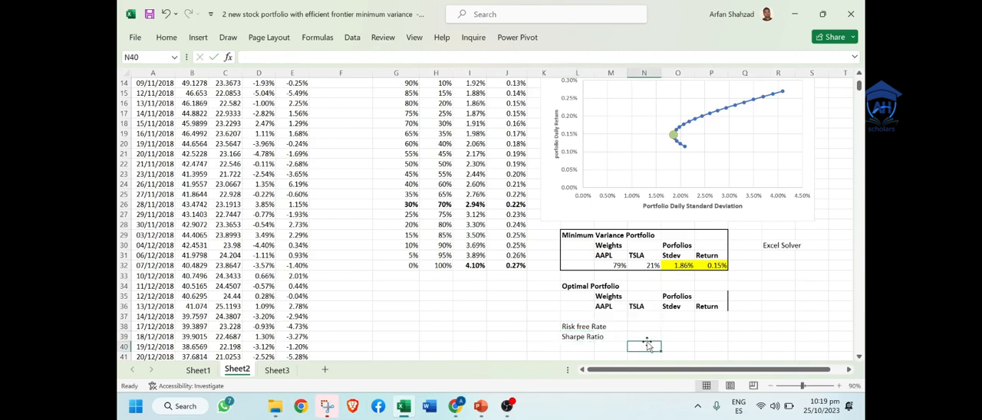
Step: Fit column L to its contents and make the Risk free Rate and Sharpe Ratio labels in L38:L39 bold
{"action": "left_click", "coordinate": [576, 72]}
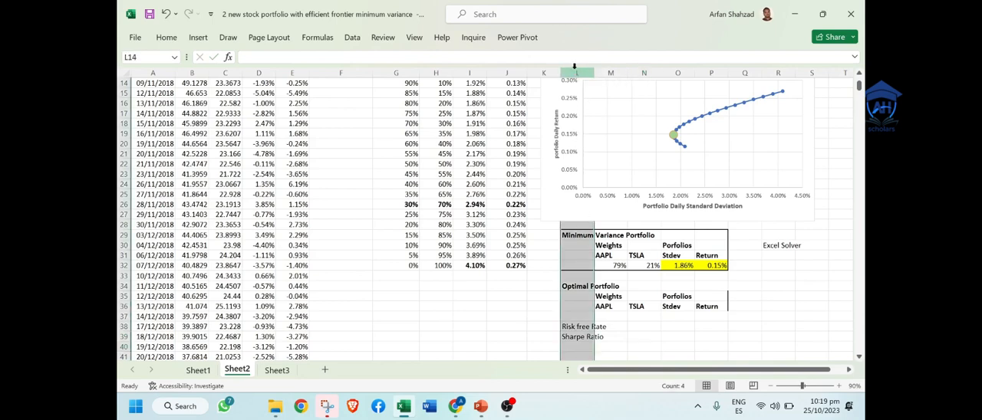
{"action": "double_click", "coordinate": [593, 71]}
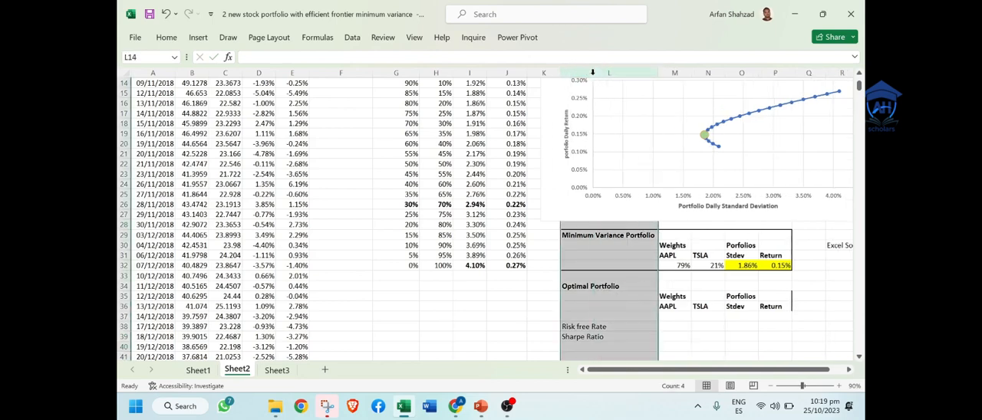
{"action": "left_click", "coordinate": [673, 337]}
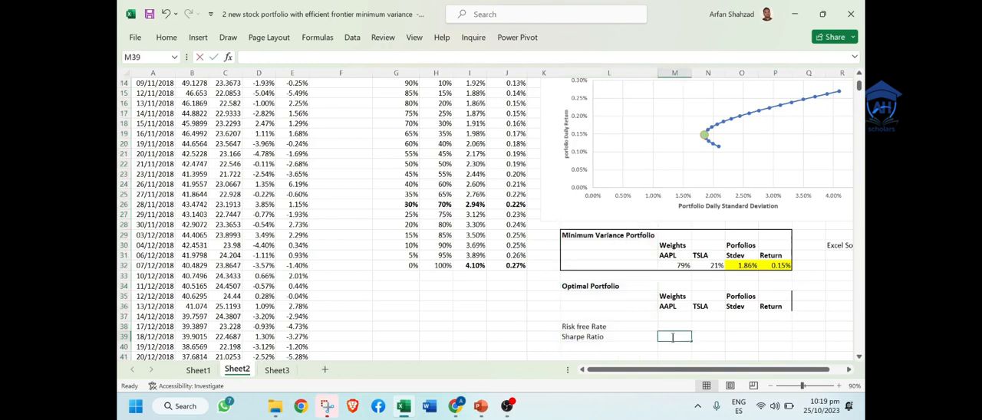
{"action": "left_click_drag", "start_coordinate": [583, 328], "coordinate": [583, 335]}
{"action": "left_click", "coordinate": [665, 349]}
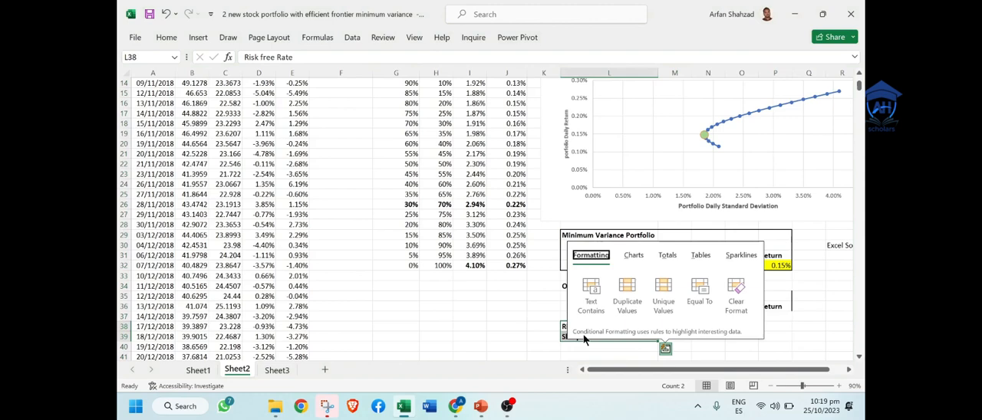
{"action": "left_click", "coordinate": [537, 326]}
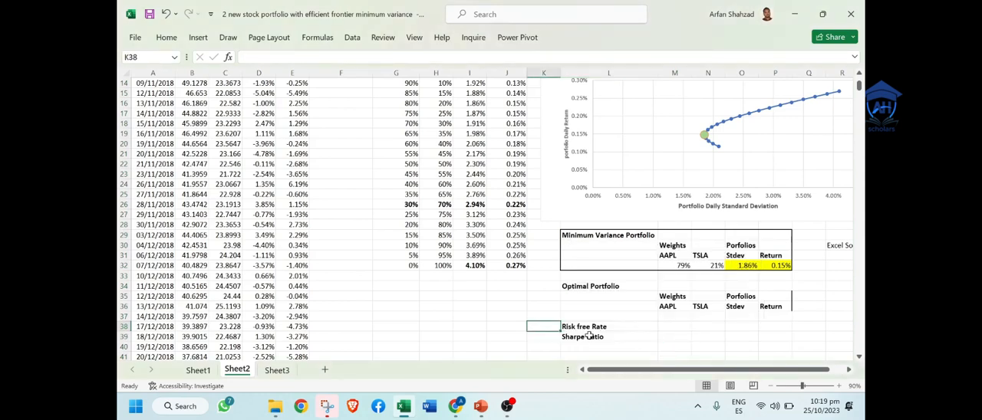
Step: Switch to Chrome and search Google for "annual risk free rate"
{"action": "left_click", "coordinate": [457, 405]}
{"action": "type", "text": "ra"}
{"action": "type", "text": "nnual r"}
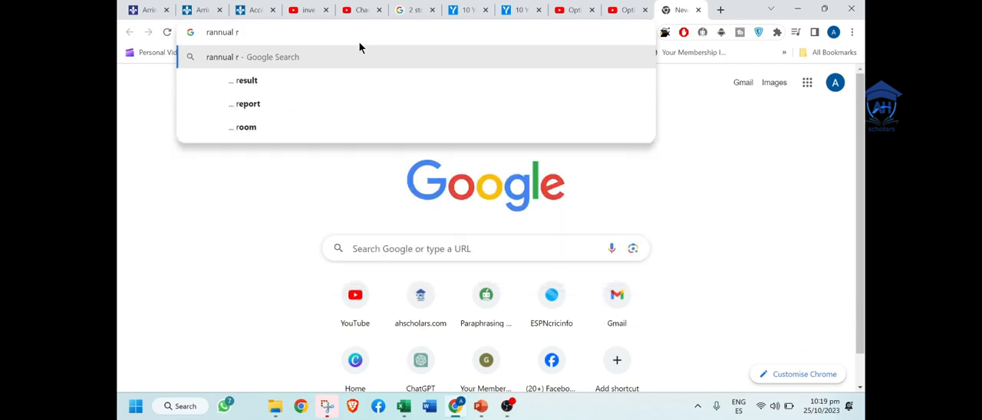
{"action": "type", "text": "isk free "}
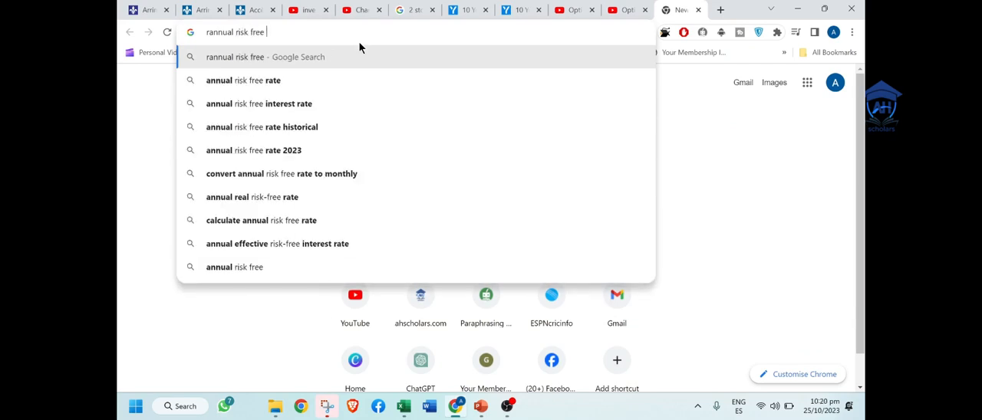
{"action": "type", "text": "r"}
{"action": "key", "text": "Down"}
{"action": "key", "text": "Return"}
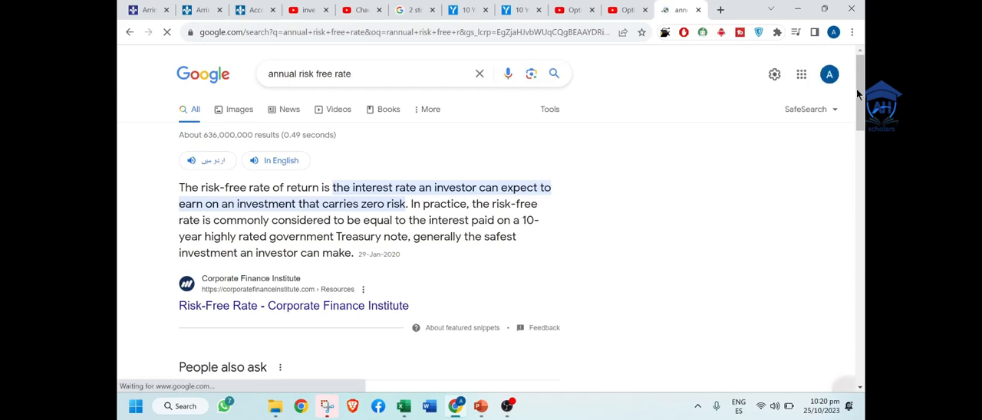
Step: Open the YCharts 10 Year Treasury Rate search result to read the current rate, and switch back to the Excel workbook
{"action": "left_click_drag", "start_coordinate": [857, 93], "coordinate": [859, 191]}
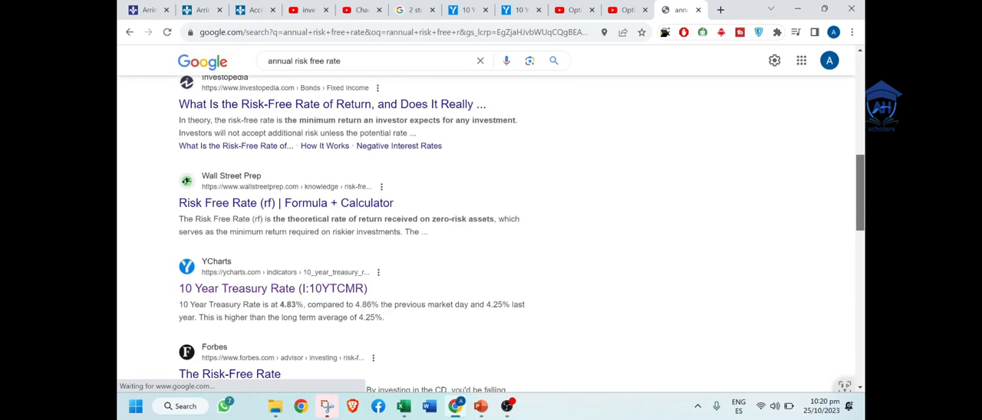
{"action": "left_click", "coordinate": [234, 289]}
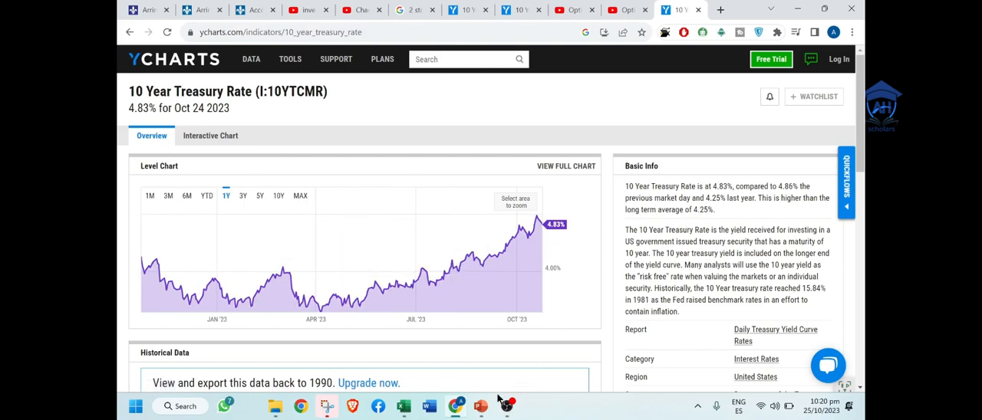
{"action": "left_click", "coordinate": [404, 413]}
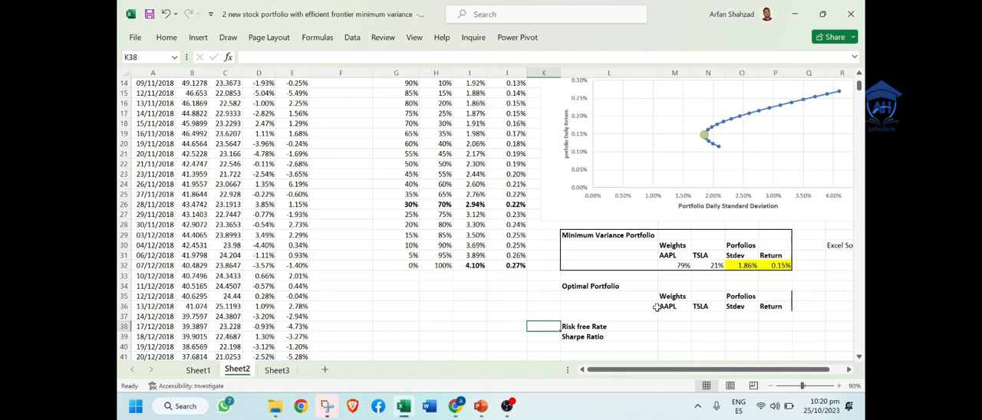
Step: Enter 4.82% as the risk free rate in cell M38 and the label "Annual" in N38
{"action": "left_click", "coordinate": [672, 327]}
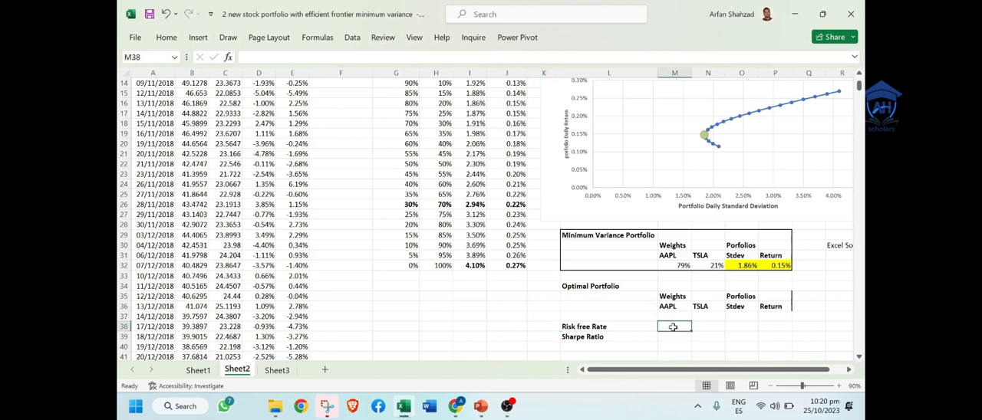
{"action": "type", "text": "4."}
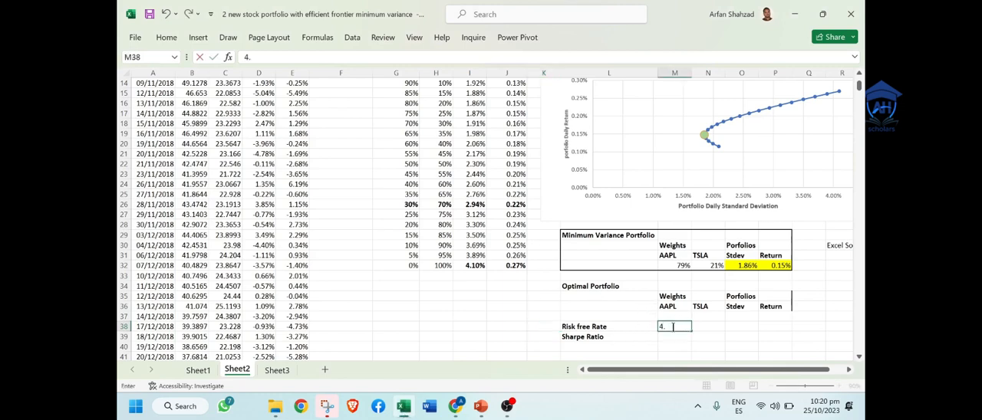
{"action": "type", "text": "82%"}
{"action": "key", "text": "Tab"}
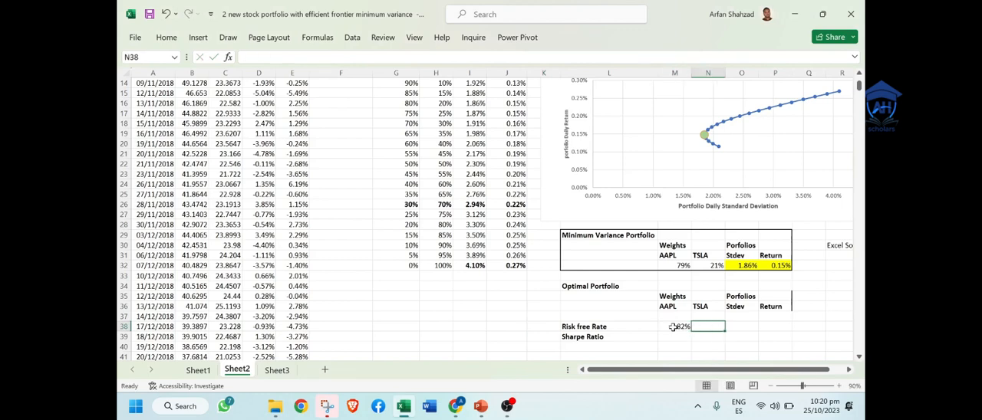
{"action": "type", "text": "Annual"}
{"action": "key", "text": "Tab"}
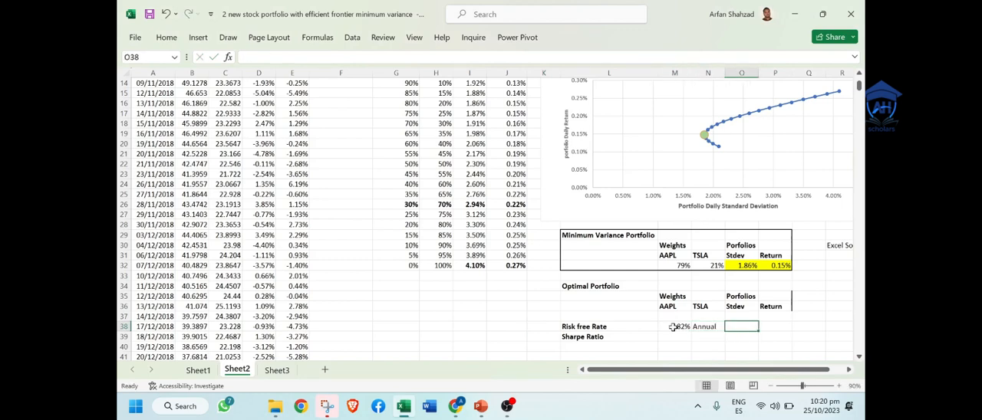
Step: Calculate the daily risk free rate in cell O38 with the formula =M38/252
{"action": "type", "text": "="}
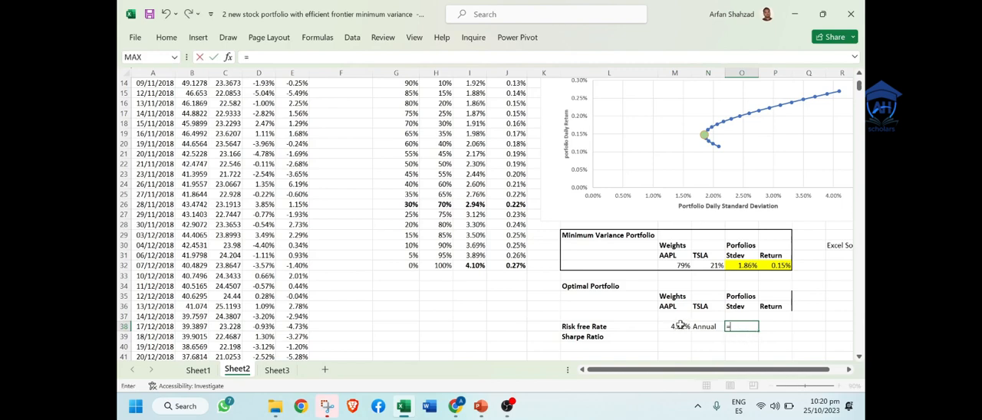
{"action": "left_click", "coordinate": [679, 326]}
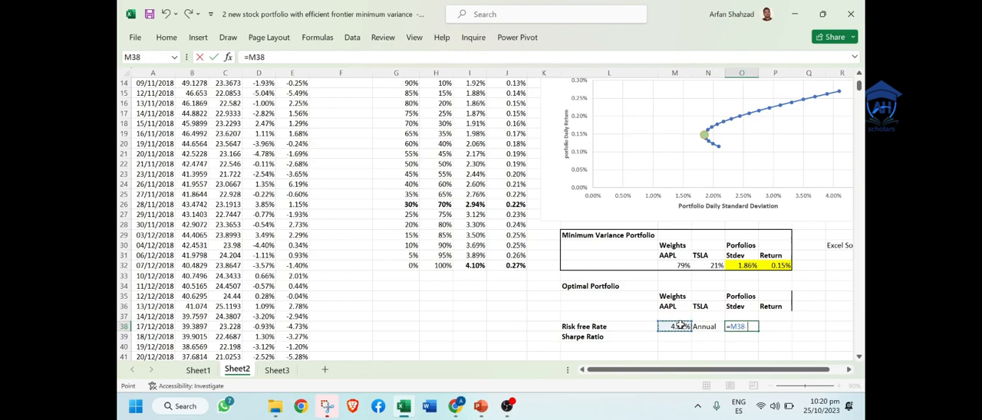
{"action": "type", "text": "/25"}
{"action": "key", "text": "Return"}
{"action": "key", "text": "Up"}
{"action": "key", "text": "Right"}
{"action": "key", "text": "Right"}
{"action": "key", "text": "Right"}
{"action": "key", "text": "Right"}
{"action": "key", "text": "Right"}
{"action": "key", "text": "Right"}
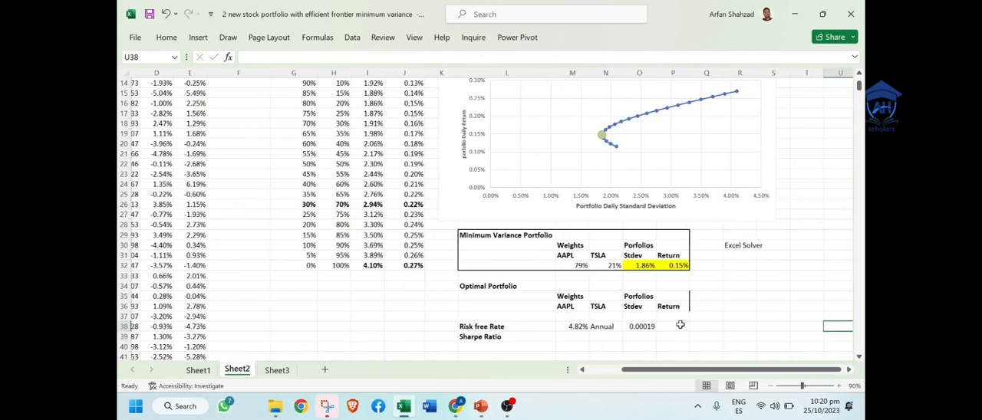
Step: Format the daily risk free rate in O38 as a percentage with four decimal places
{"action": "left_click", "coordinate": [515, 325]}
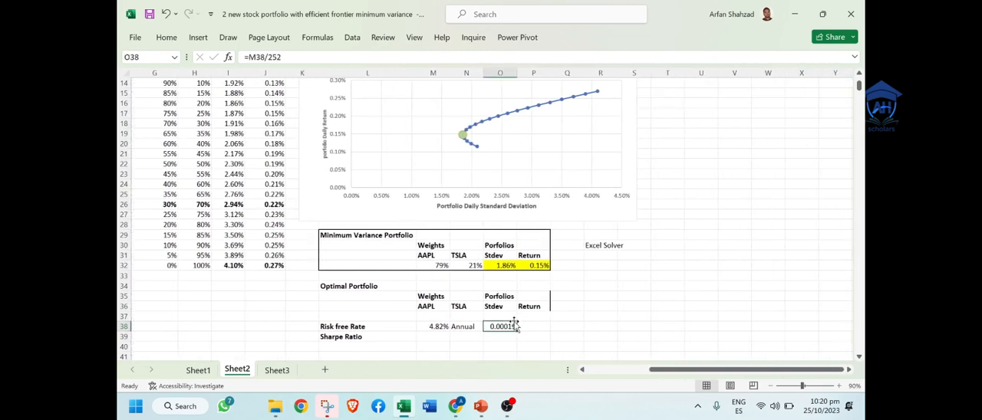
{"action": "left_click", "coordinate": [167, 37]}
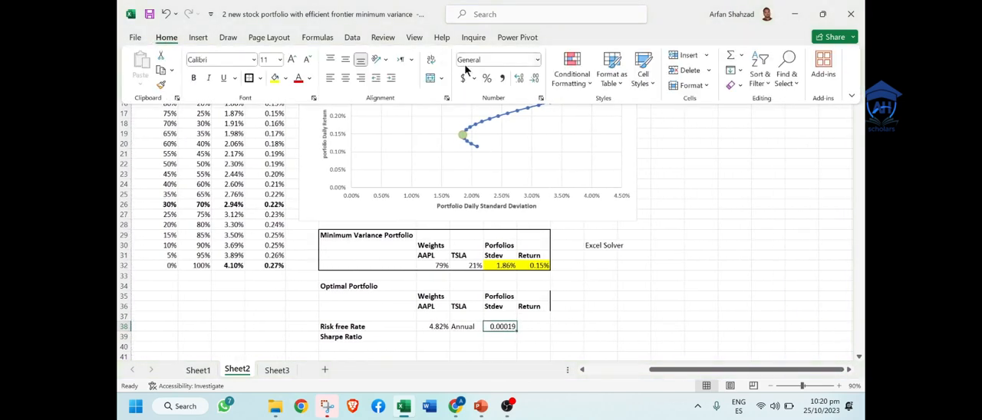
{"action": "left_click", "coordinate": [487, 78]}
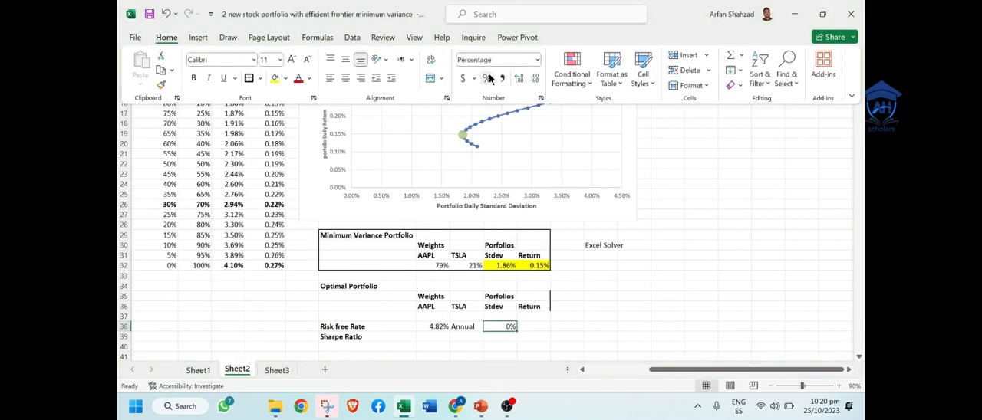
{"action": "left_click", "coordinate": [526, 85]}
{"action": "left_click", "coordinate": [526, 85]}
{"action": "left_click", "coordinate": [526, 84]}
Step: Enter the note "252 working days in a year" in cell R38
{"action": "left_click", "coordinate": [591, 326]}
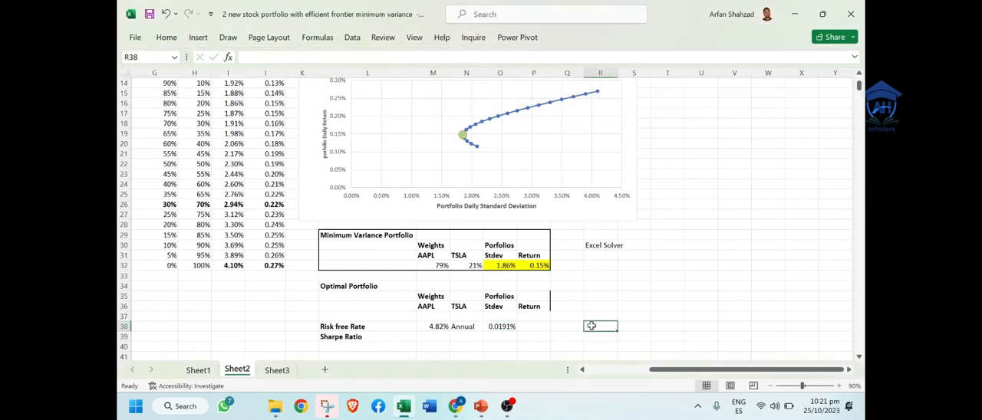
{"action": "type", "text": "252"}
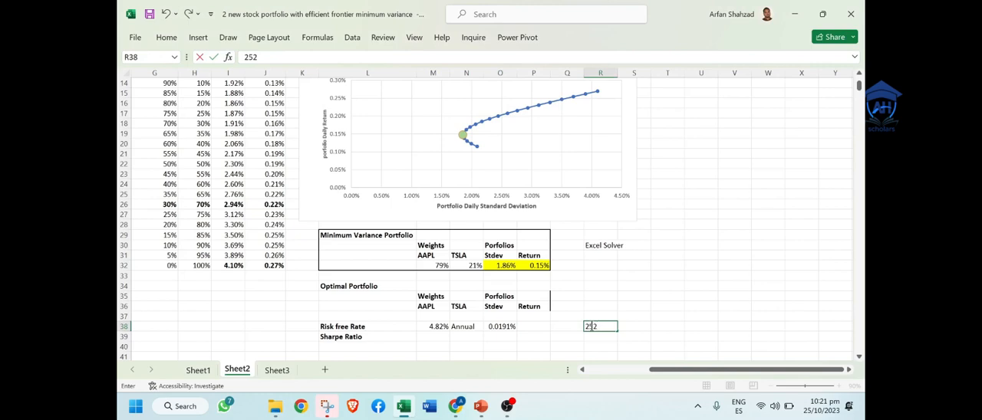
{"action": "type", "text": " working da"}
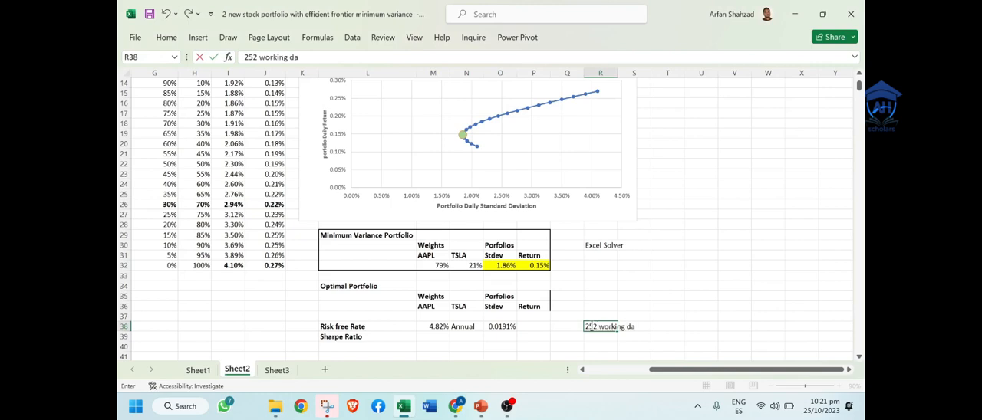
{"action": "type", "text": "ys in a year"}
{"action": "left_click", "coordinate": [651, 296]}
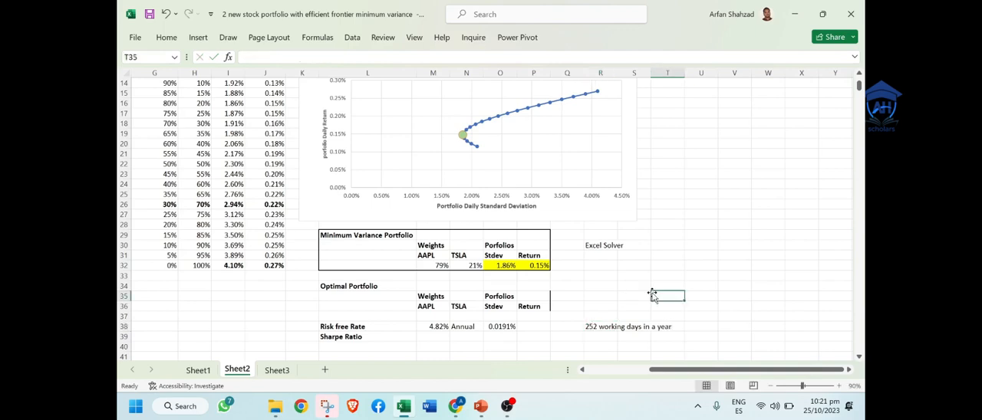
Step: Enter the Optimal Portfolio weights in row 37: 25% for AAPL in M37 and =1-M37 for TSLA in N37
{"action": "left_click", "coordinate": [510, 327]}
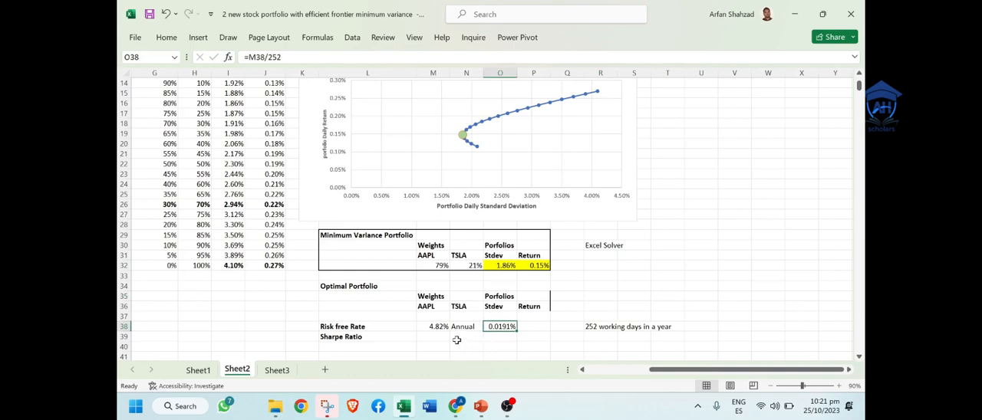
{"action": "left_click", "coordinate": [430, 335]}
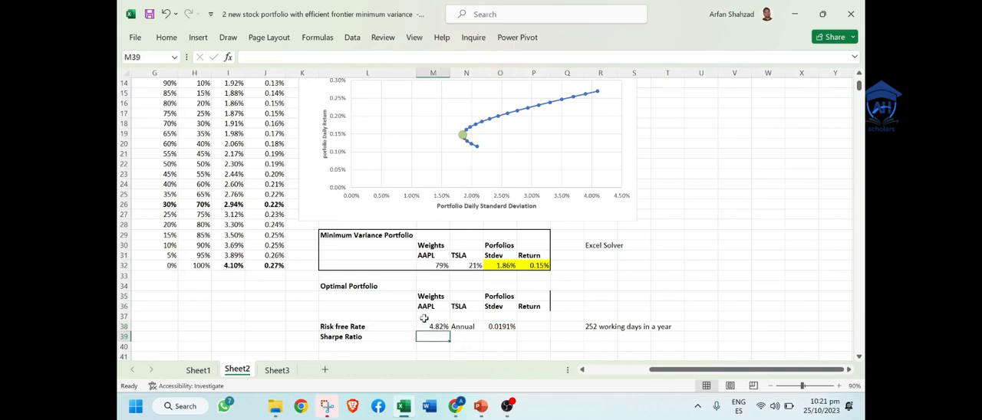
{"action": "left_click", "coordinate": [423, 316]}
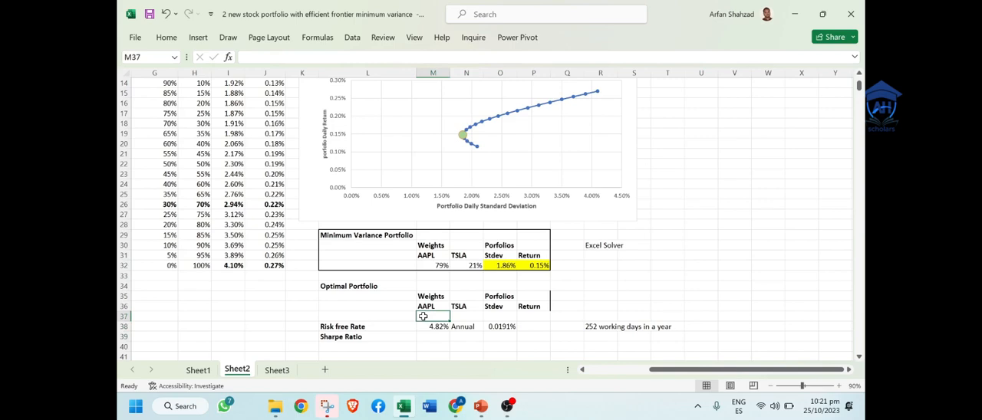
{"action": "type", "text": "25"}
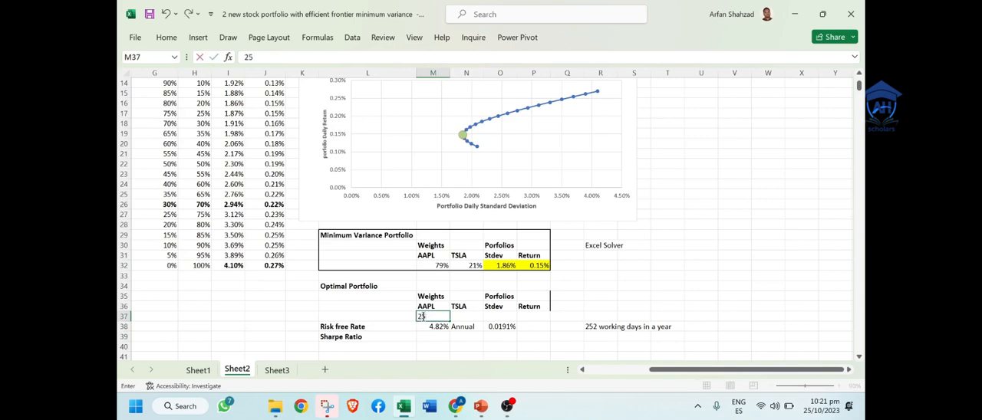
{"action": "key", "text": "Tab"}
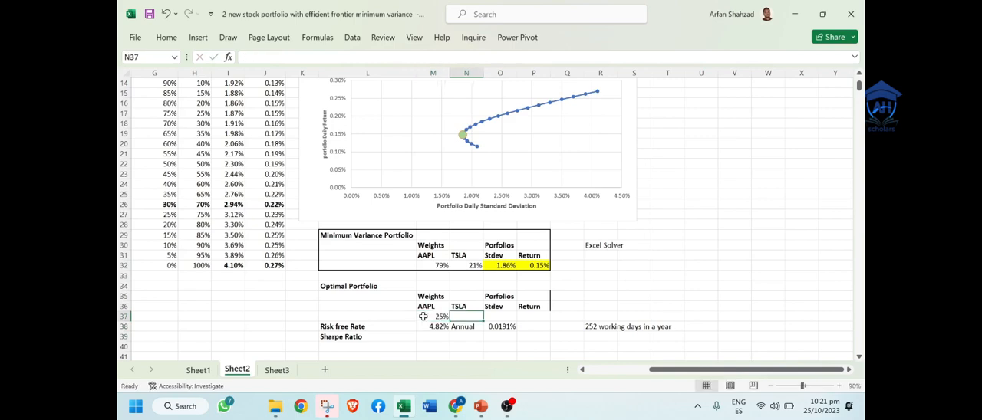
{"action": "type", "text": "="}
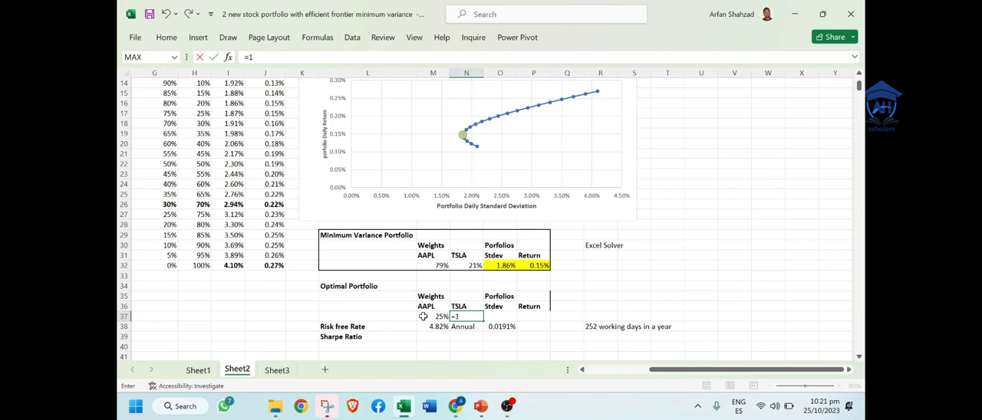
{"action": "type", "text": "1-"}
{"action": "left_click", "coordinate": [422, 316]}
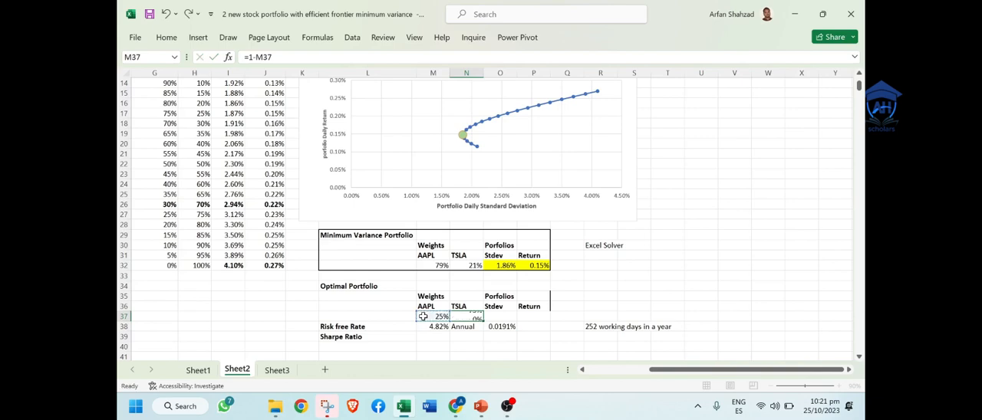
{"action": "key", "text": "Return"}
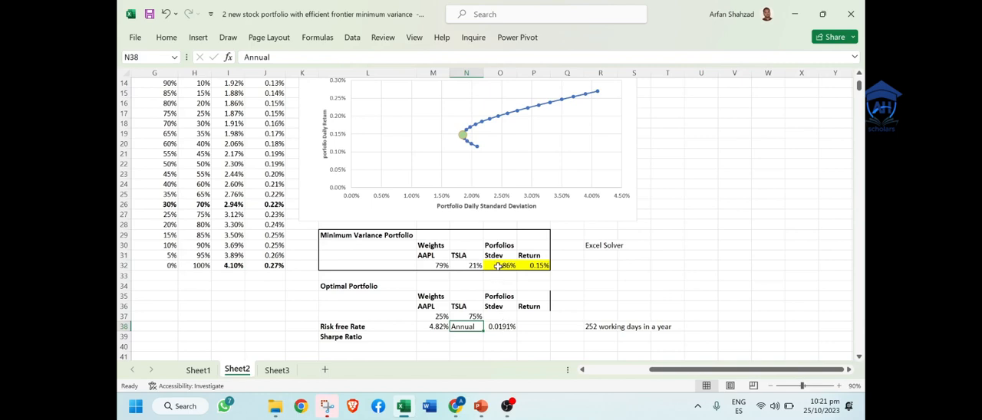
Step: Copy the minimum variance Stdev and Return cells O32:P32 and paste only their formulas into O37:P37
{"action": "left_click_drag", "start_coordinate": [498, 266], "coordinate": [529, 270]}
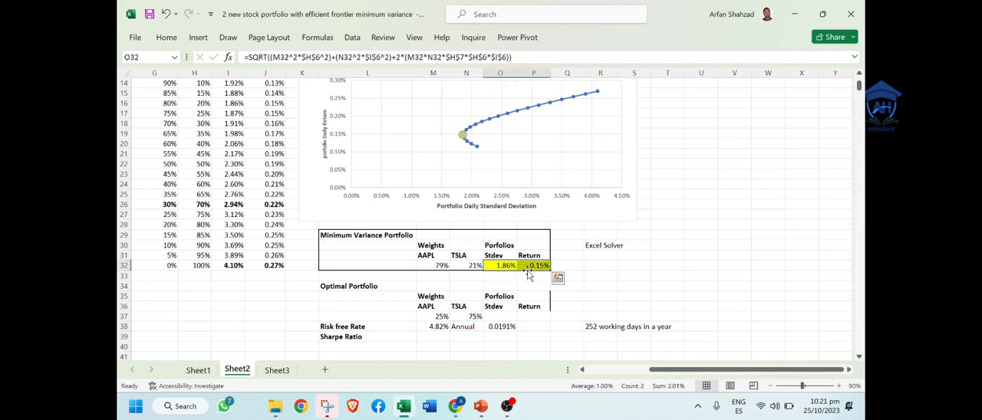
{"action": "key", "text": "ctrl+c"}
{"action": "right_click", "coordinate": [500, 316]}
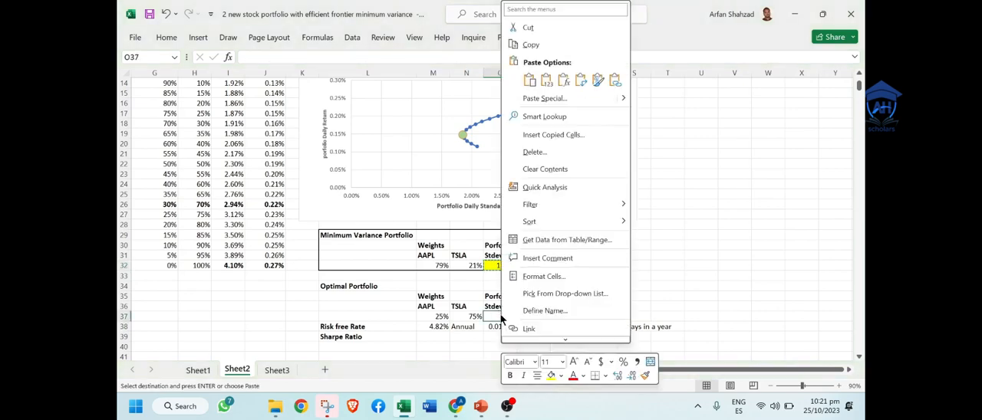
{"action": "left_click", "coordinate": [544, 98]}
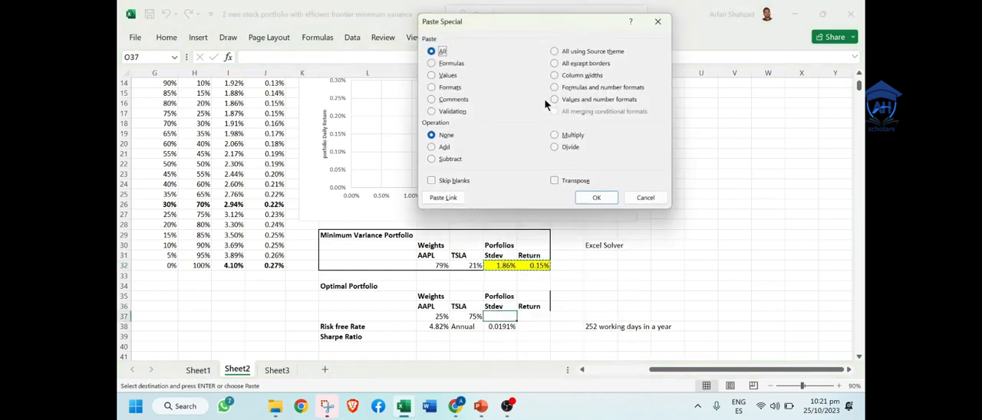
{"action": "left_click", "coordinate": [432, 63]}
{"action": "left_click", "coordinate": [596, 198]}
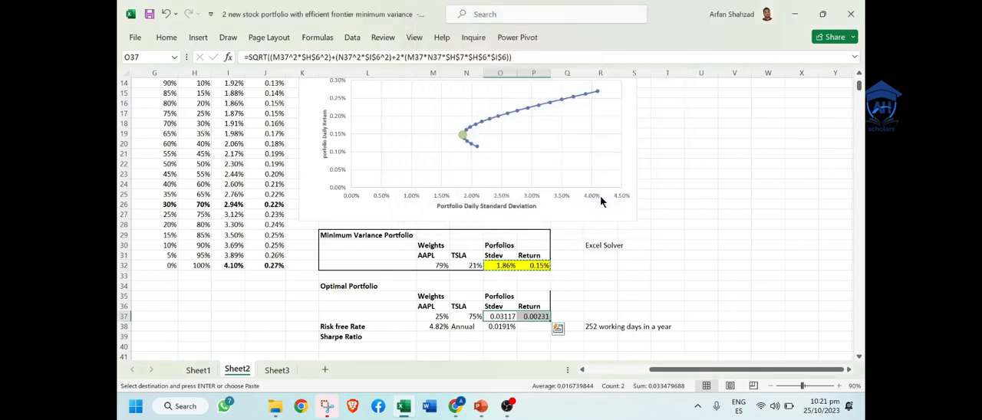
Step: Format the Optimal Portfolio Stdev and Return in O37:P37 as percentages with two decimal places
{"action": "left_click", "coordinate": [167, 37]}
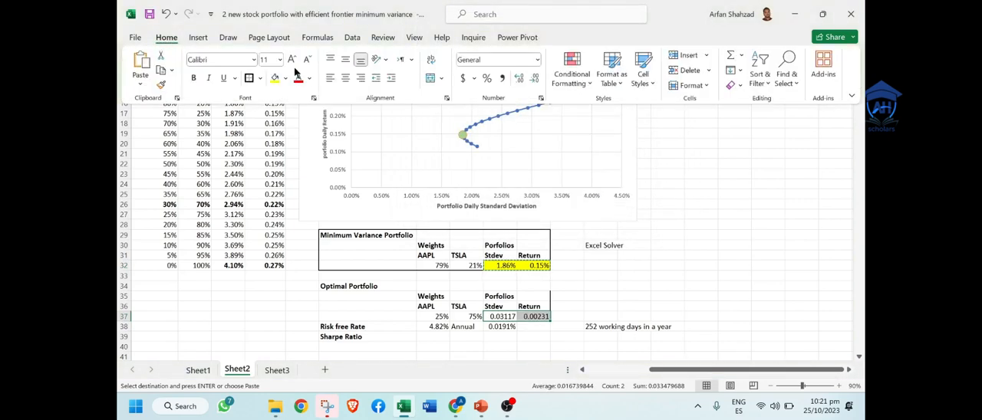
{"action": "left_click", "coordinate": [487, 78]}
{"action": "left_click", "coordinate": [519, 79]}
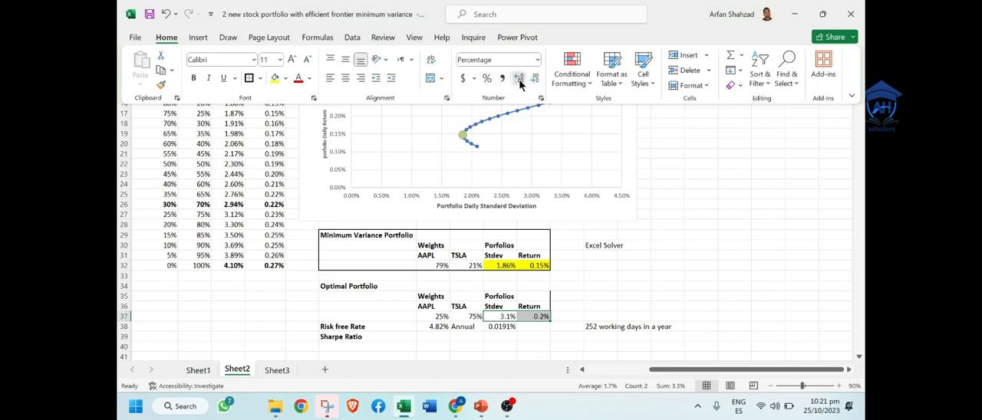
{"action": "left_click", "coordinate": [519, 79]}
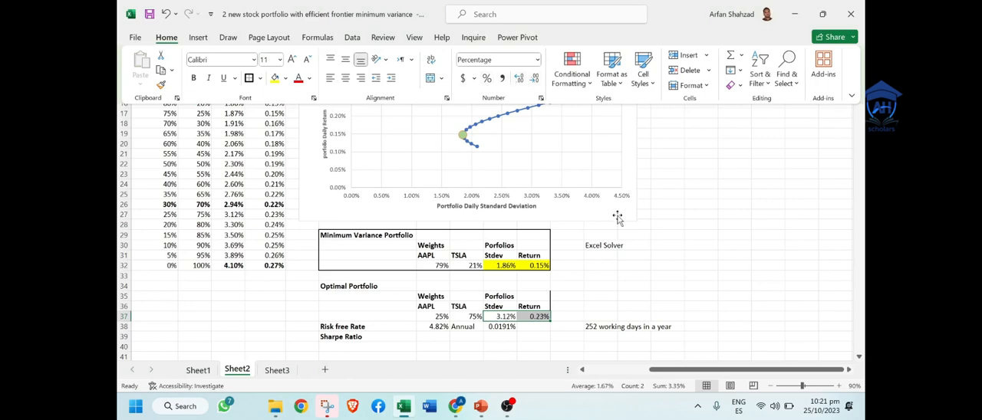
{"action": "left_click", "coordinate": [669, 299]}
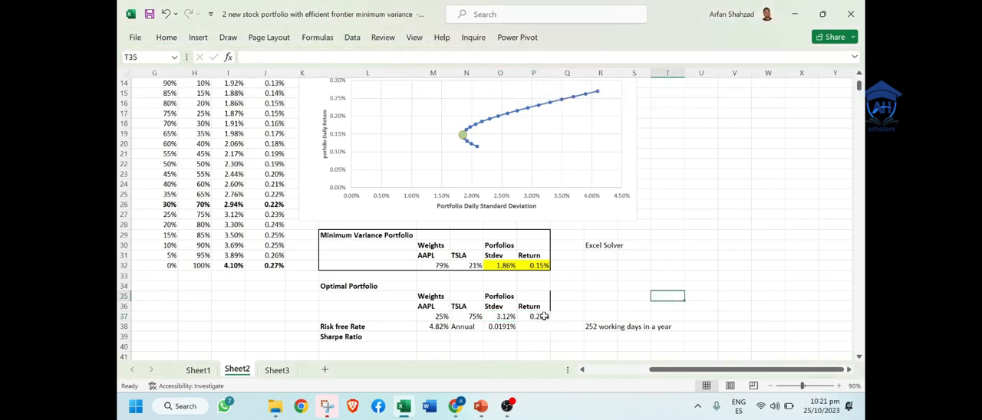
Step: Enter the note "(Portfolio return - Risk free Rate)/Portfolio Standard Deviation" in cell R39
{"action": "left_click", "coordinate": [434, 337]}
{"action": "key", "text": "Right"}
{"action": "key", "text": "Right"}
{"action": "key", "text": "Right"}
{"action": "key", "text": "Right"}
{"action": "key", "text": "Right"}
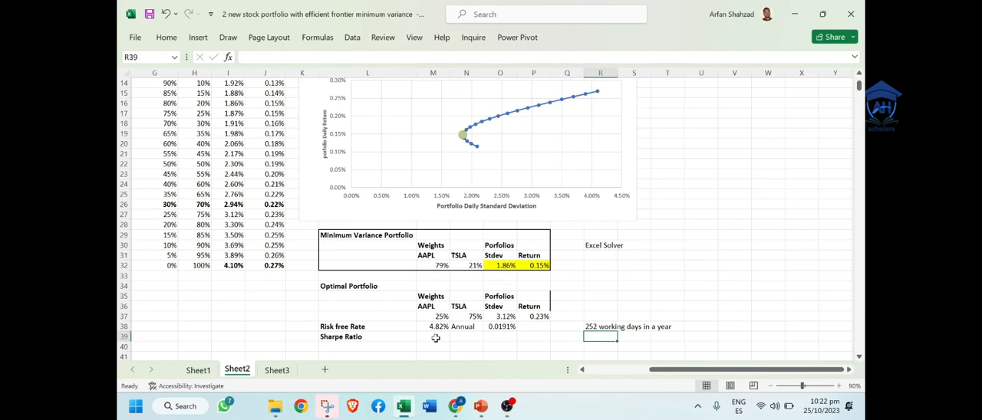
{"action": "type", "text": "("}
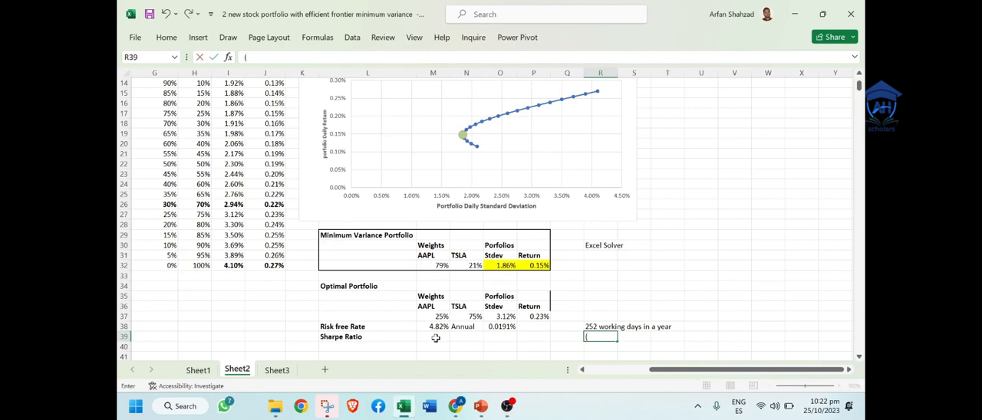
{"action": "type", "text": "Portfolio ret"}
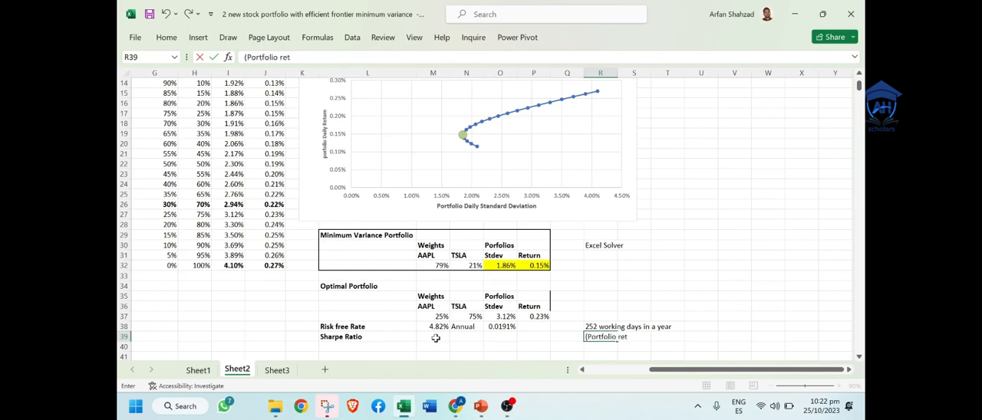
{"action": "type", "text": "urn - Risk free"}
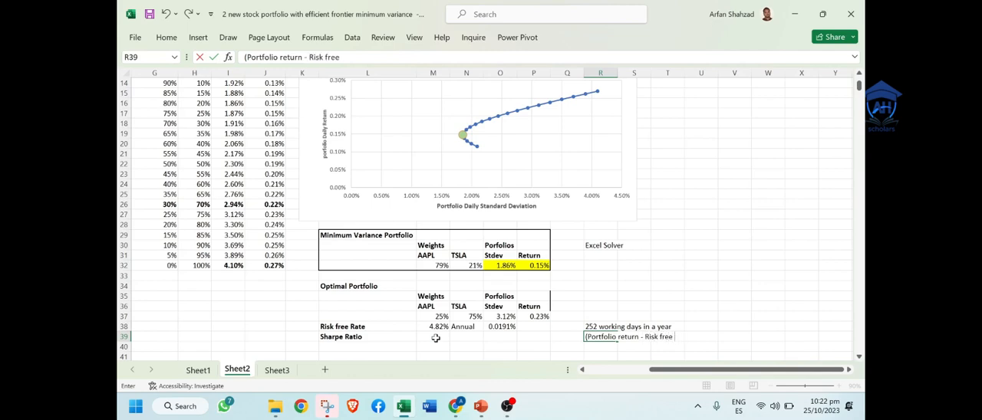
{"action": "type", "text": " Rate)/Portfol"}
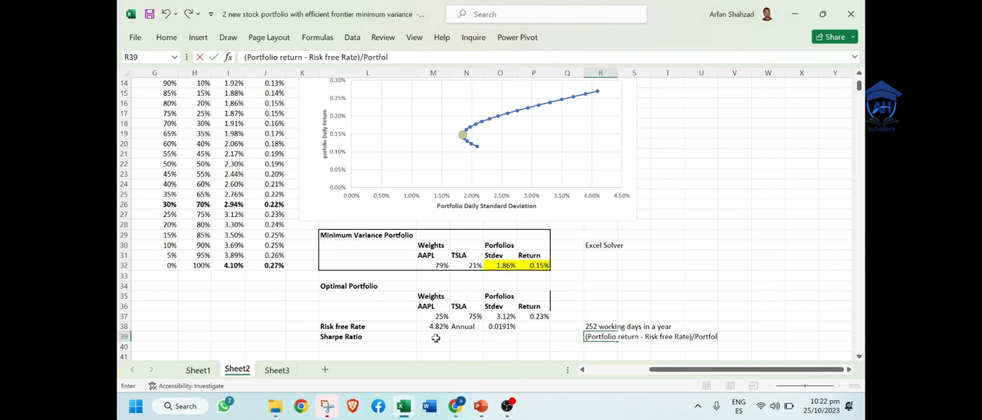
{"action": "left_click", "coordinate": [404, 408]}
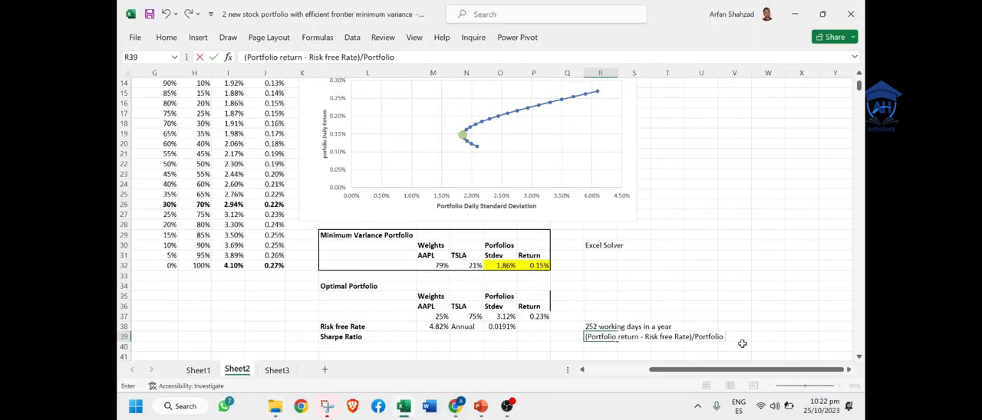
{"action": "type", "text": "io Standard D"}
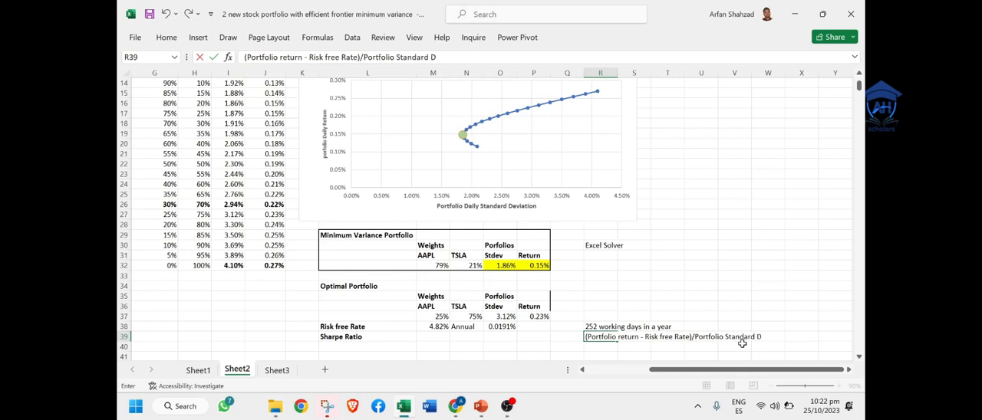
{"action": "type", "text": "eviation"}
{"action": "left_click", "coordinate": [755, 287]}
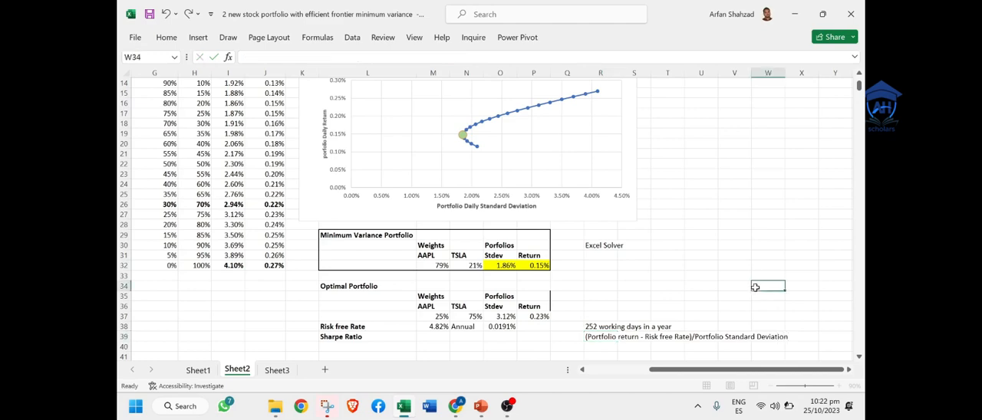
Step: Calculate the Optimal Portfolio's Sharpe Ratio in M39 with the formula =(P37-O38)/O37
{"action": "left_click", "coordinate": [428, 338]}
{"action": "type", "text": "="}
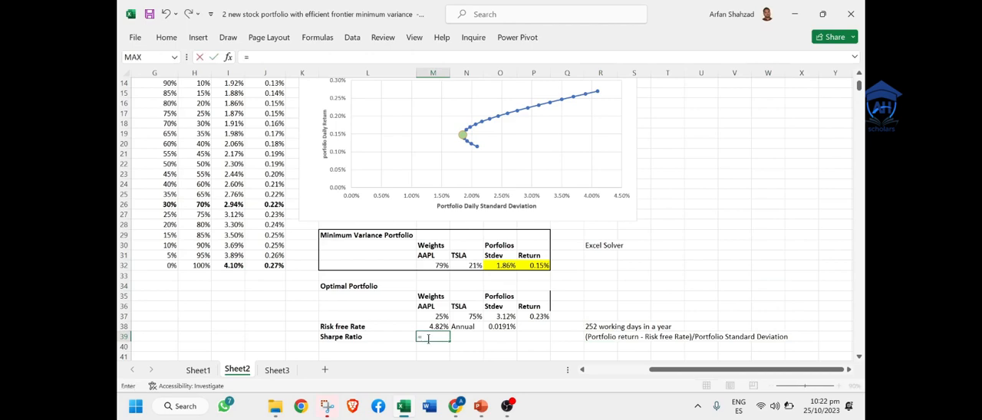
{"action": "type", "text": "("}
{"action": "left_click", "coordinate": [533, 317]}
{"action": "type", "text": "-"}
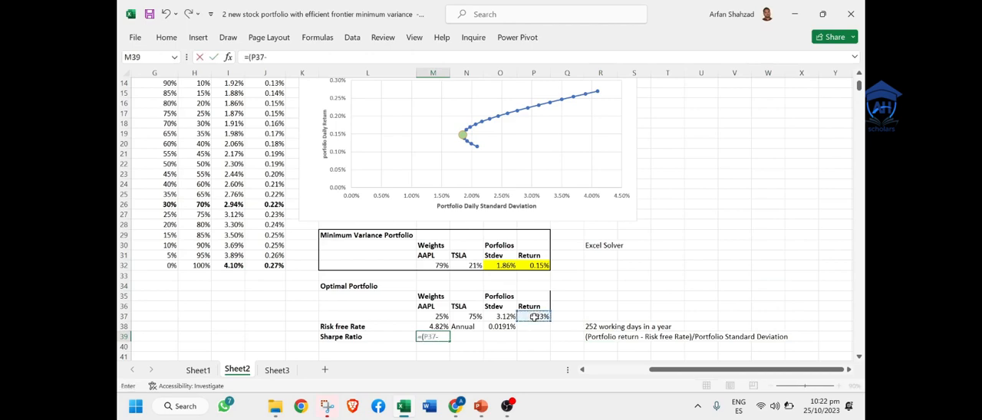
{"action": "left_click", "coordinate": [506, 328]}
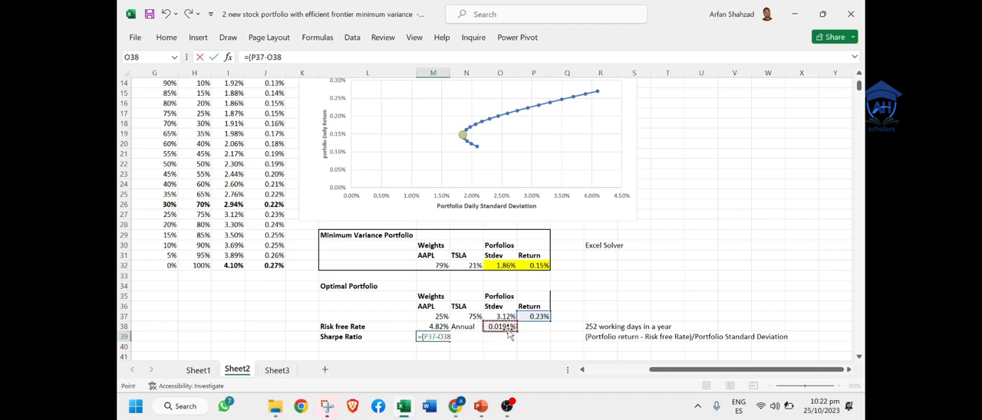
{"action": "type", "text": ")/"}
{"action": "left_click", "coordinate": [497, 316]}
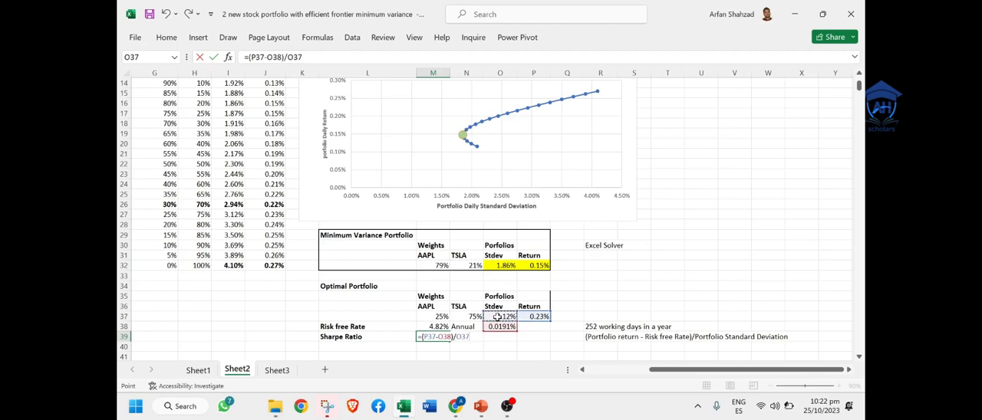
{"action": "key", "text": "Return"}
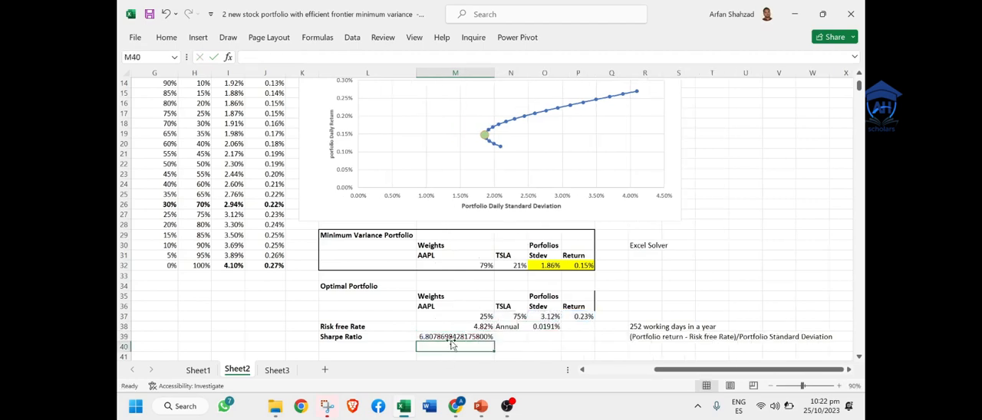
Step: Reduce the Sharpe Ratio in M39 to two decimal places and narrow column M to fit its values
{"action": "left_click", "coordinate": [454, 336]}
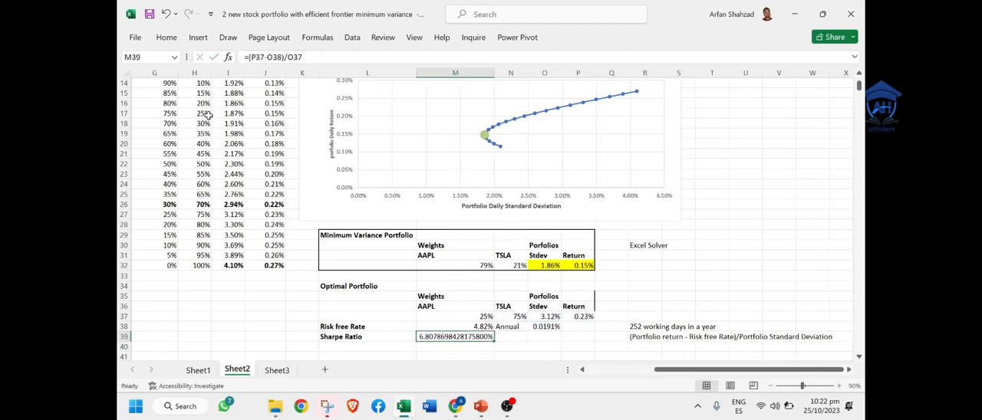
{"action": "left_click", "coordinate": [166, 39]}
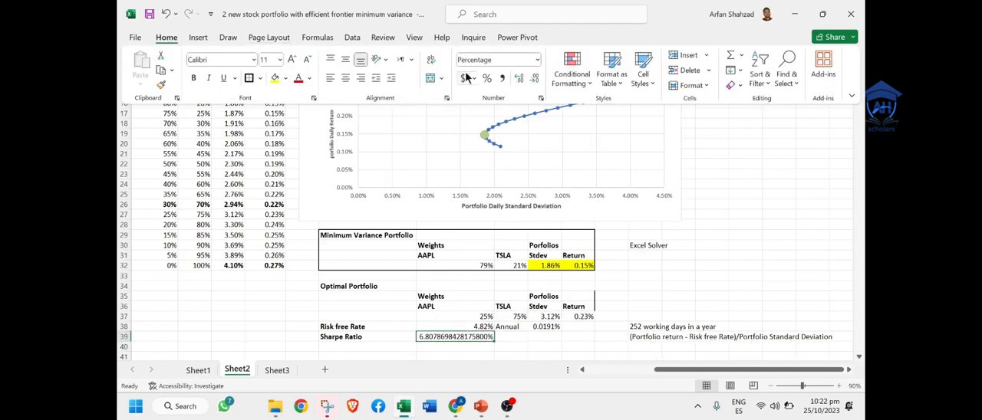
{"action": "left_click", "coordinate": [535, 83]}
{"action": "left_click", "coordinate": [535, 83]}
{"action": "left_click", "coordinate": [535, 83]}
{"action": "left_click", "coordinate": [536, 83]}
{"action": "left_click", "coordinate": [535, 83]}
{"action": "left_click", "coordinate": [535, 83]}
{"action": "left_click", "coordinate": [535, 83]}
{"action": "left_click", "coordinate": [535, 83]}
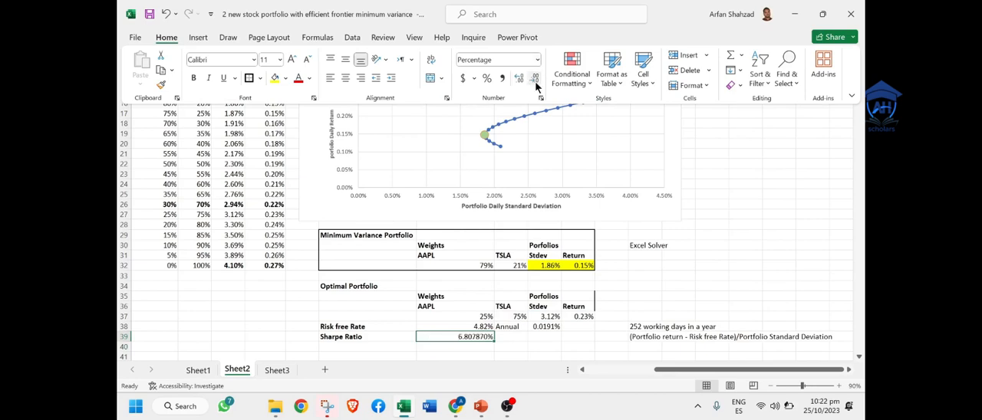
{"action": "left_click", "coordinate": [535, 80]}
{"action": "left_click", "coordinate": [535, 83]}
{"action": "left_click", "coordinate": [535, 83]}
{"action": "left_click", "coordinate": [536, 83]}
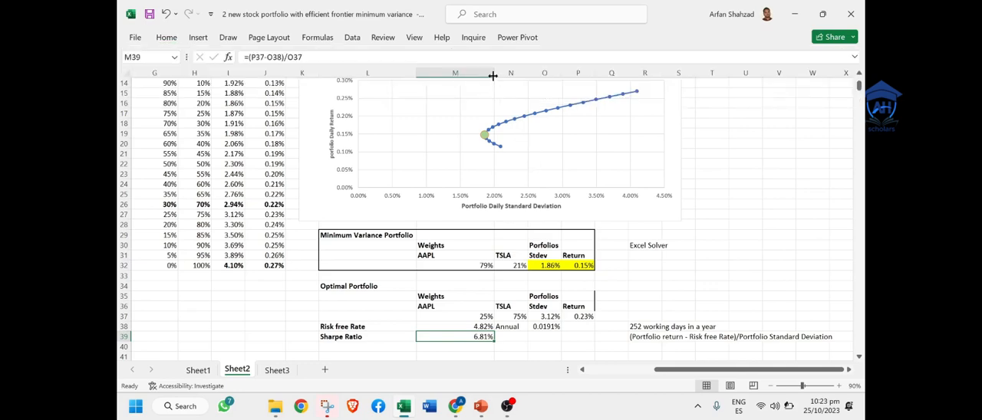
{"action": "left_click_drag", "start_coordinate": [492, 75], "coordinate": [453, 79]}
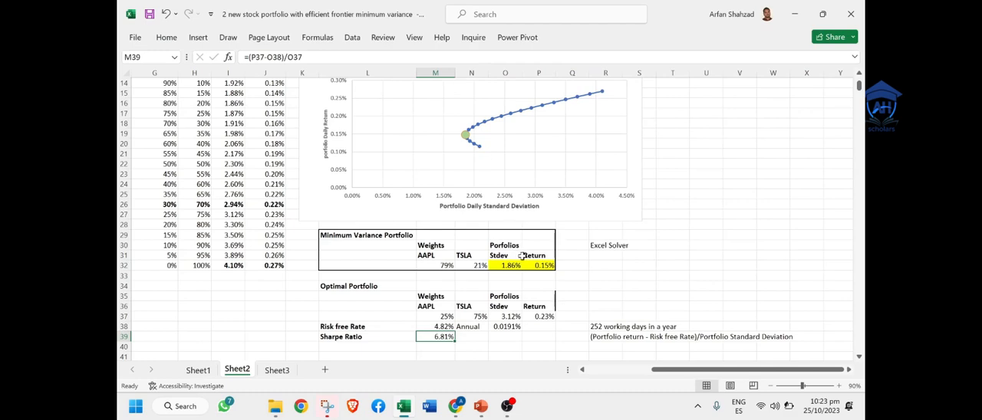
Step: Make the "Excel Solver" note in cell R30 bold
{"action": "left_click", "coordinate": [525, 346]}
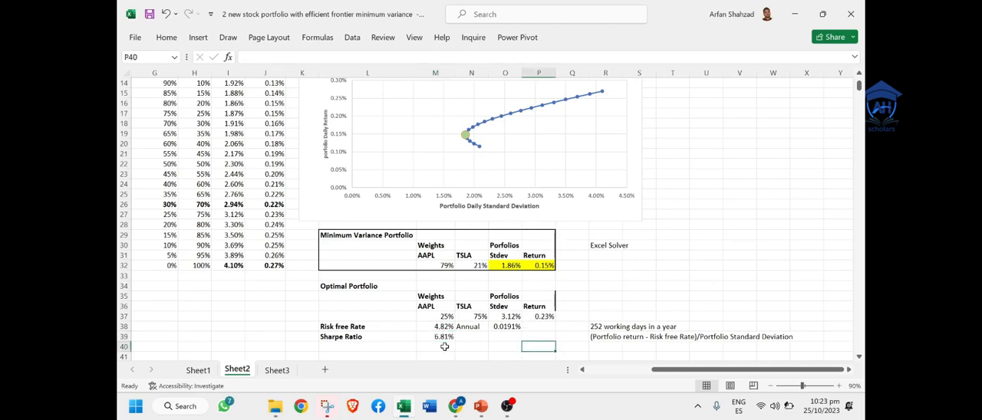
{"action": "left_click", "coordinate": [603, 247]}
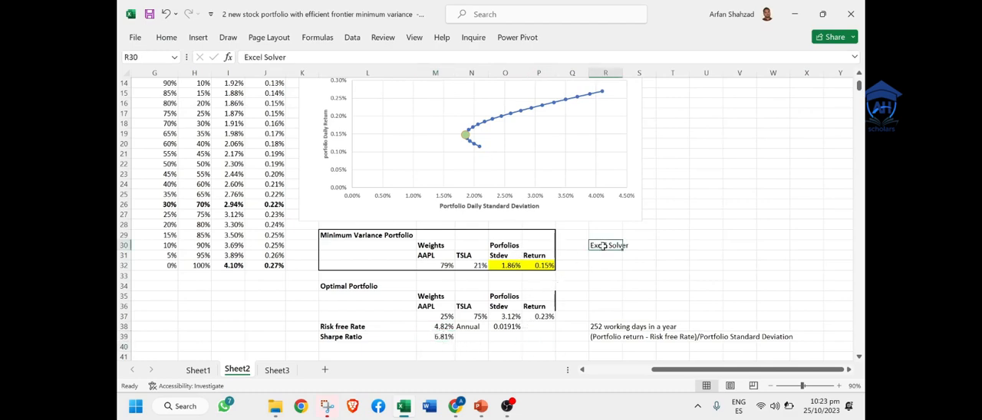
{"action": "key", "text": "ctrl+b"}
Step: Open Solver for the Sharpe Ratio cell M39, reset all its parameters and move the dialog clear of the portfolio tables
{"action": "left_click", "coordinate": [435, 338]}
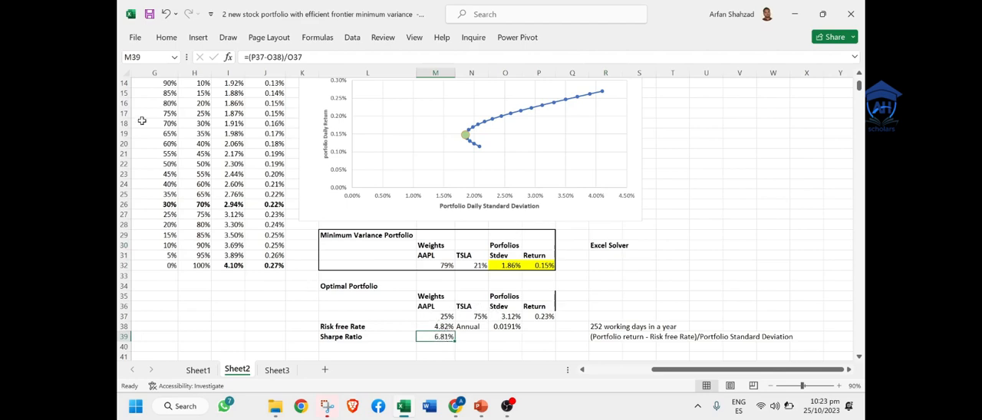
{"action": "left_click", "coordinate": [358, 38]}
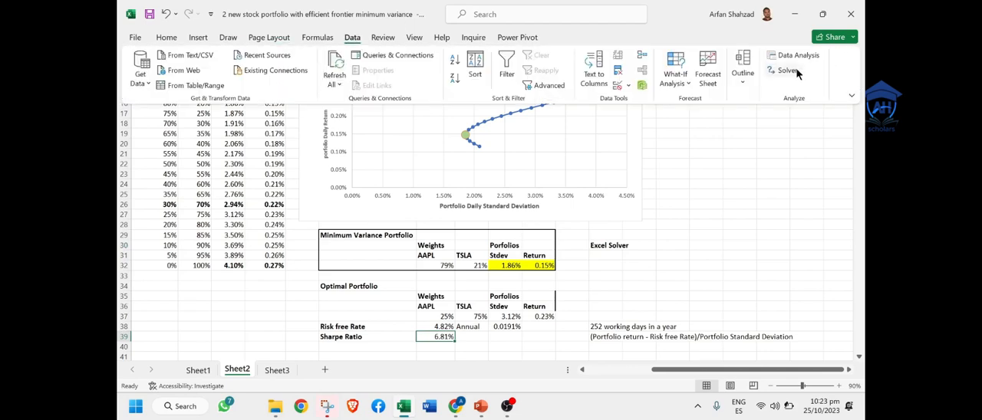
{"action": "left_click", "coordinate": [789, 70]}
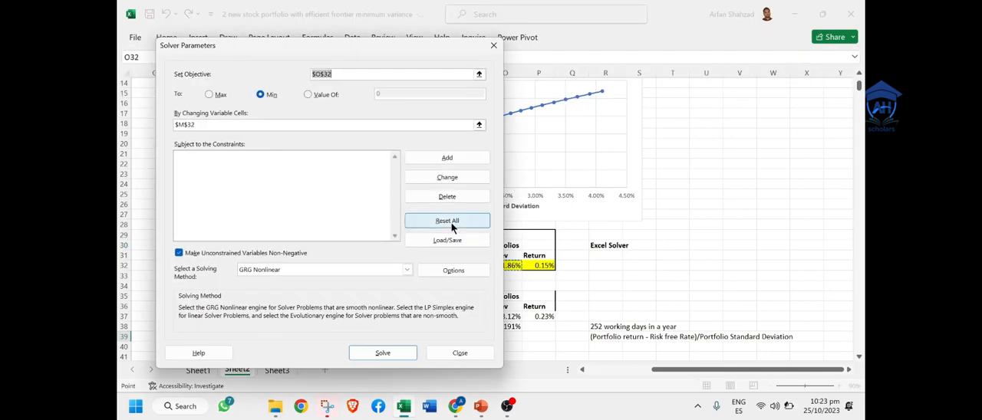
{"action": "left_click", "coordinate": [452, 222]}
{"action": "left_click", "coordinate": [499, 243]}
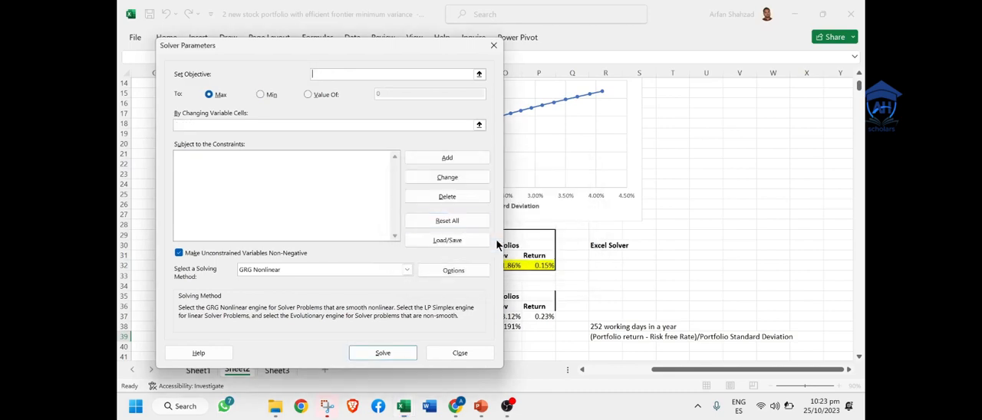
{"action": "left_click_drag", "start_coordinate": [349, 43], "coordinate": [619, 35]}
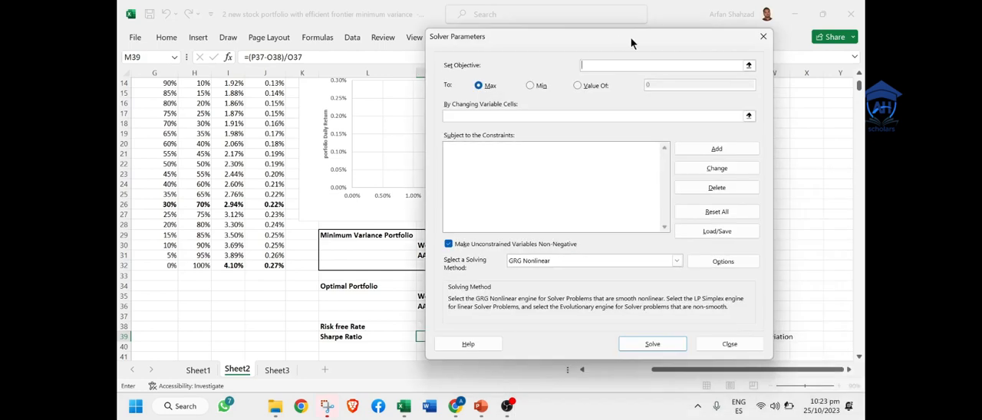
Step: Solve for the maximum Sharpe Ratio in M39 by changing the AAPL weight in M37, and keep the Solver solution
{"action": "left_click", "coordinate": [748, 65]}
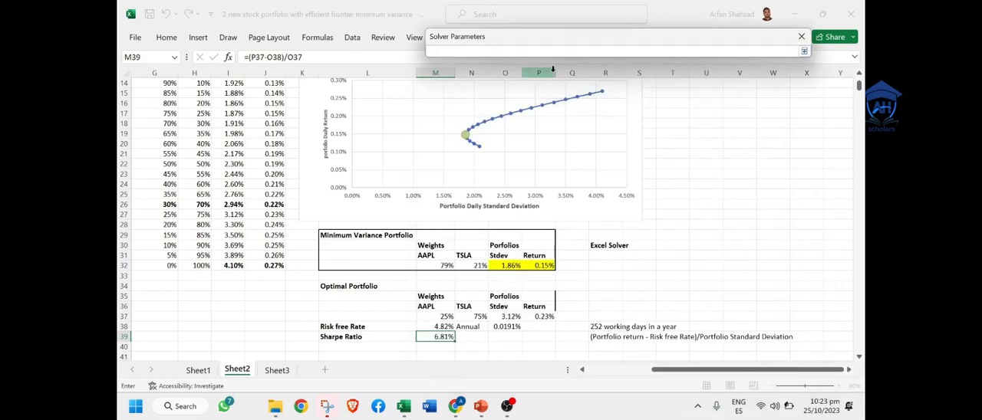
{"action": "left_click", "coordinate": [444, 337]}
{"action": "key", "text": "Return"}
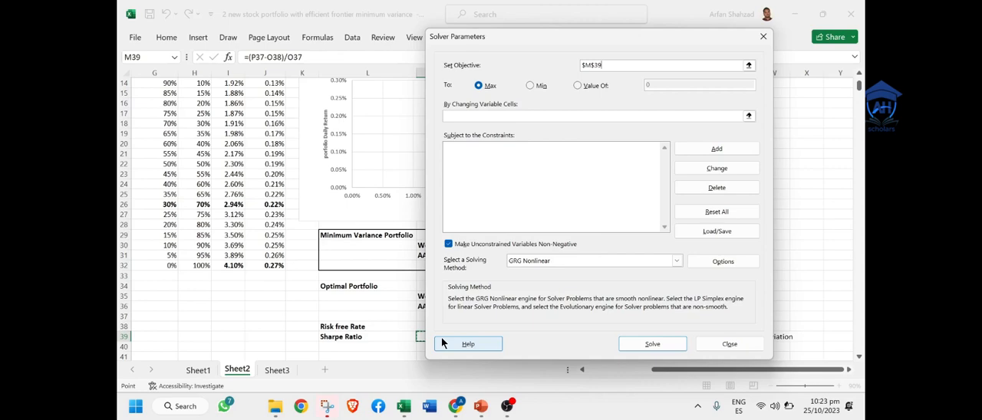
{"action": "left_click", "coordinate": [749, 116]}
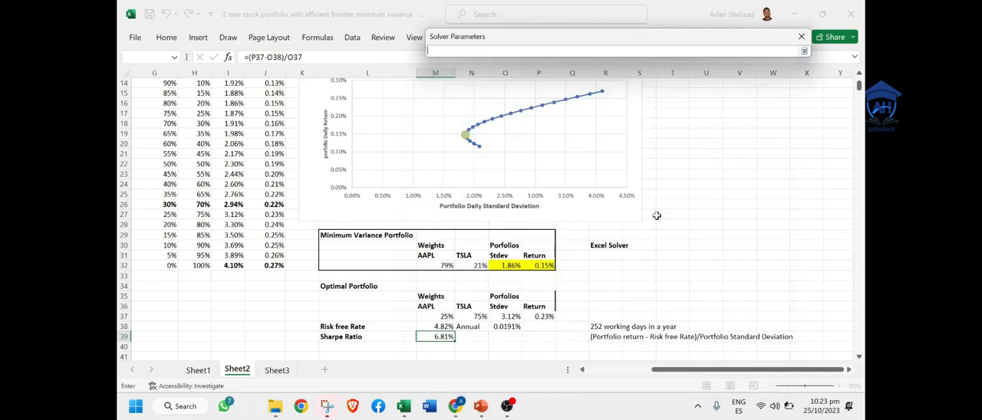
{"action": "left_click", "coordinate": [443, 315]}
{"action": "key", "text": "Return"}
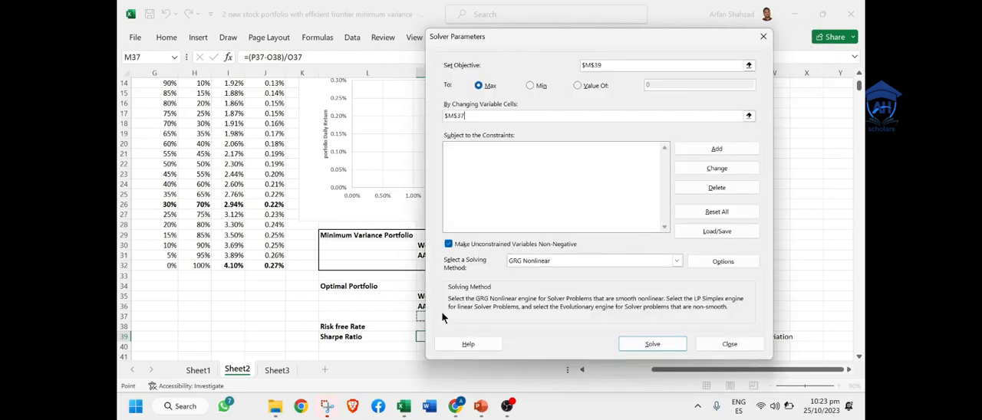
{"action": "left_click", "coordinate": [652, 343]}
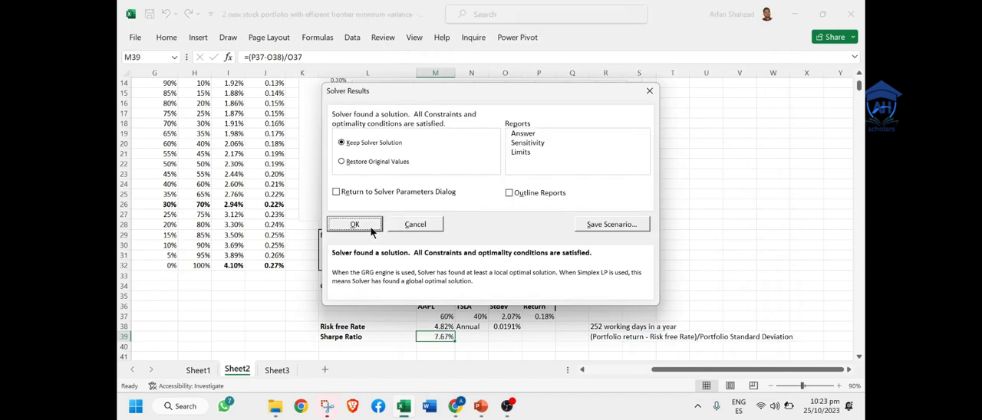
{"action": "left_click", "coordinate": [355, 224]}
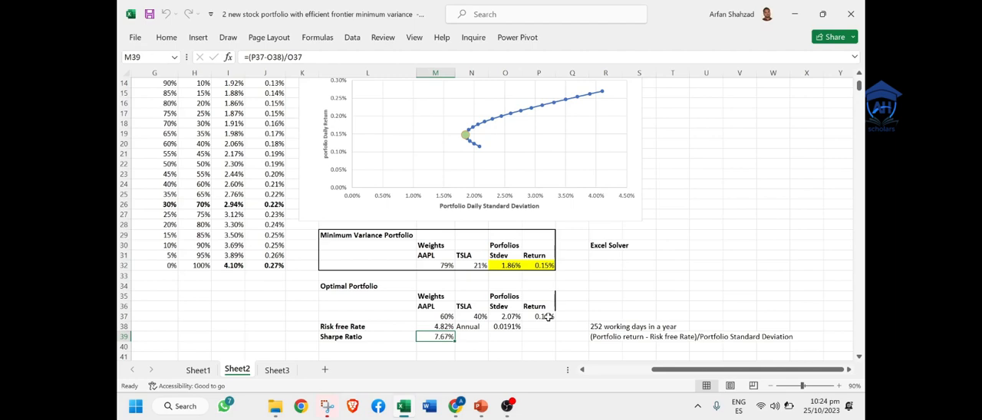
Step: Add a new data series named "Optimal portfolio" to the Efficient Frontier chart
{"action": "left_click", "coordinate": [507, 97]}
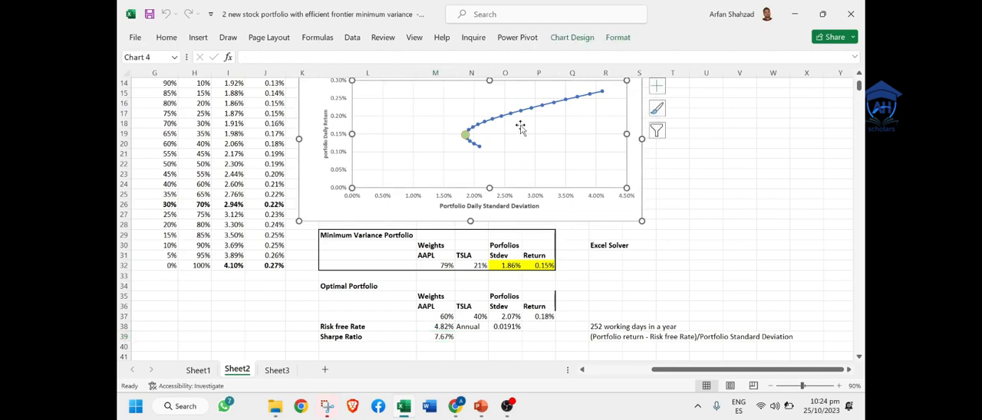
{"action": "right_click", "coordinate": [521, 128]}
{"action": "left_click", "coordinate": [572, 206]}
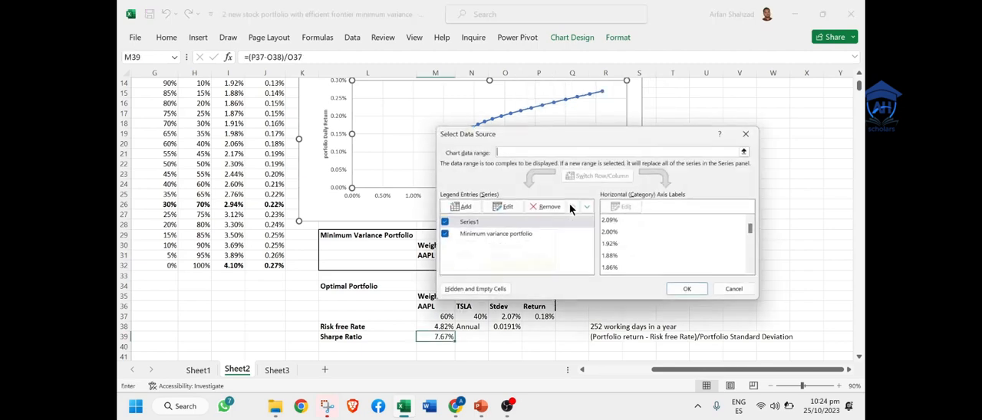
{"action": "left_click", "coordinate": [457, 207]}
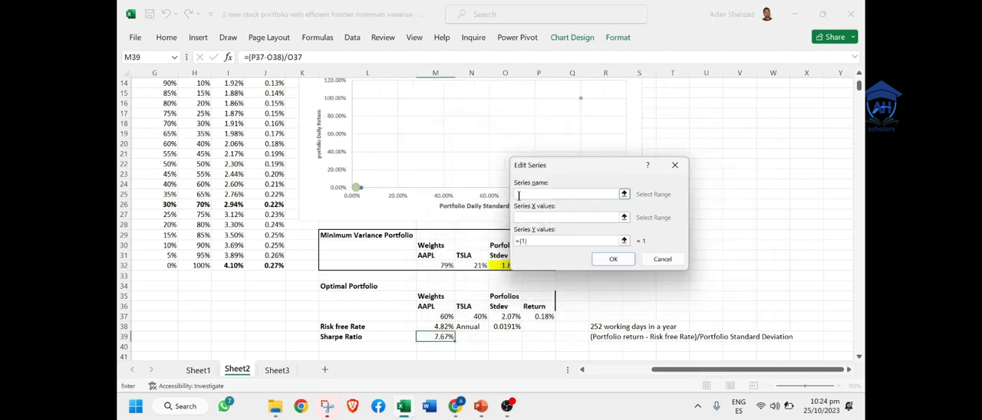
{"action": "type", "text": "Optimal portfolio"}
Step: Use the optimal portfolio's Stdev in O37 as the series X value and its Return in P37 as the Y value
{"action": "left_click", "coordinate": [623, 217]}
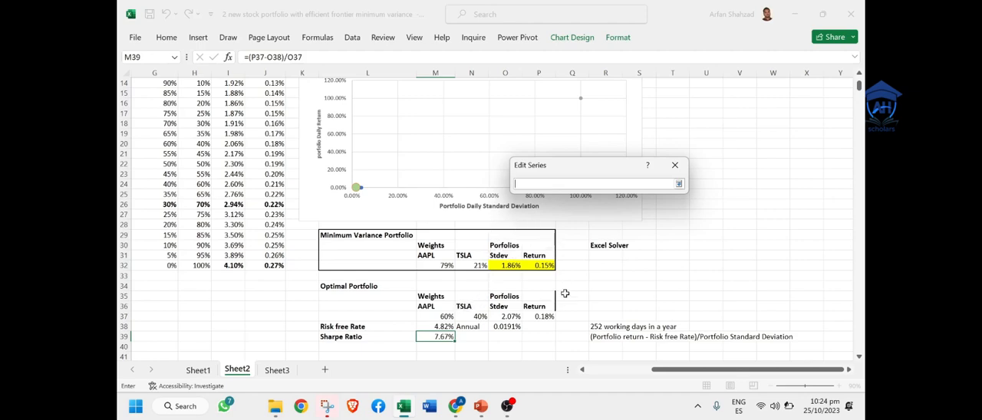
{"action": "left_click", "coordinate": [514, 316]}
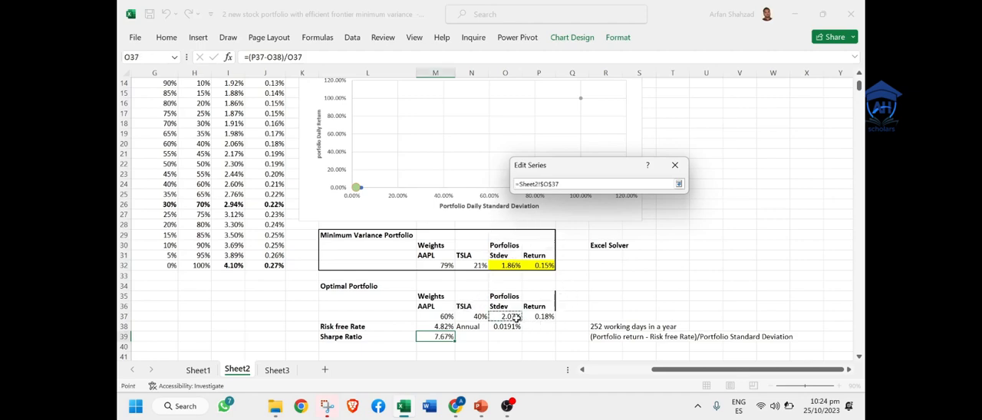
{"action": "key", "text": "Return"}
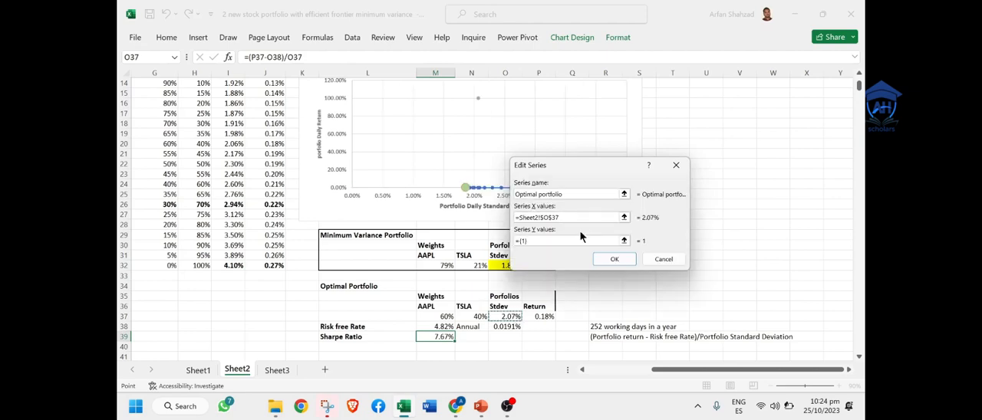
{"action": "left_click", "coordinate": [623, 241]}
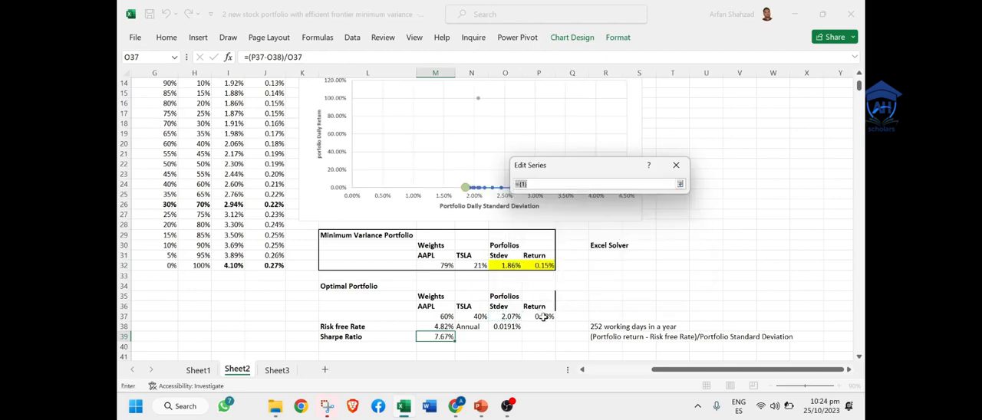
{"action": "left_click", "coordinate": [542, 317]}
{"action": "key", "text": "Return"}
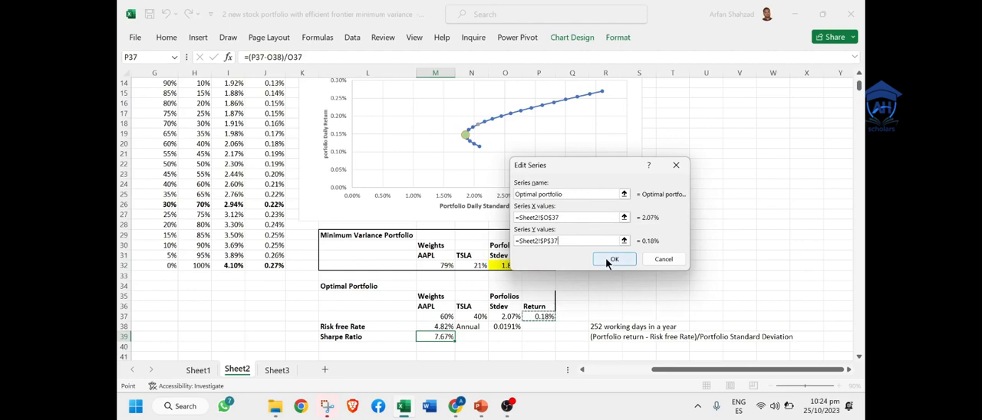
{"action": "left_click", "coordinate": [611, 260]}
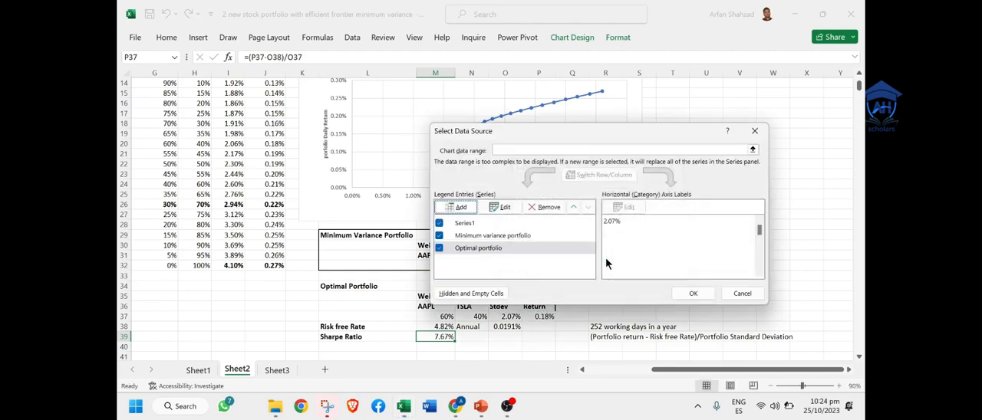
{"action": "left_click", "coordinate": [693, 294]}
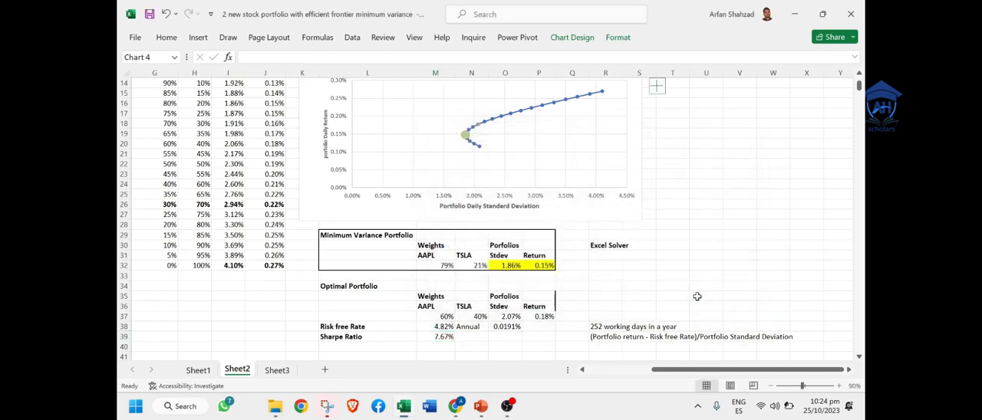
Step: Give the optimal portfolio point on the chart a built-in circle marker of size 13
{"action": "double_click", "coordinate": [466, 133]}
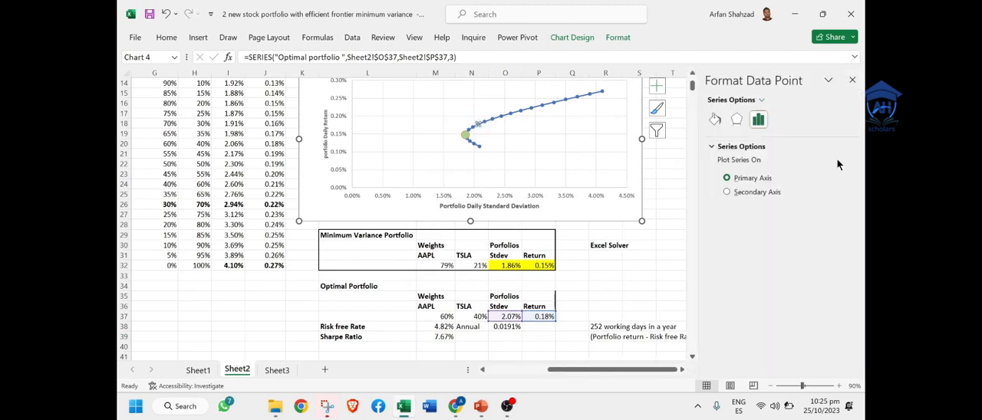
{"action": "left_click", "coordinate": [710, 125]}
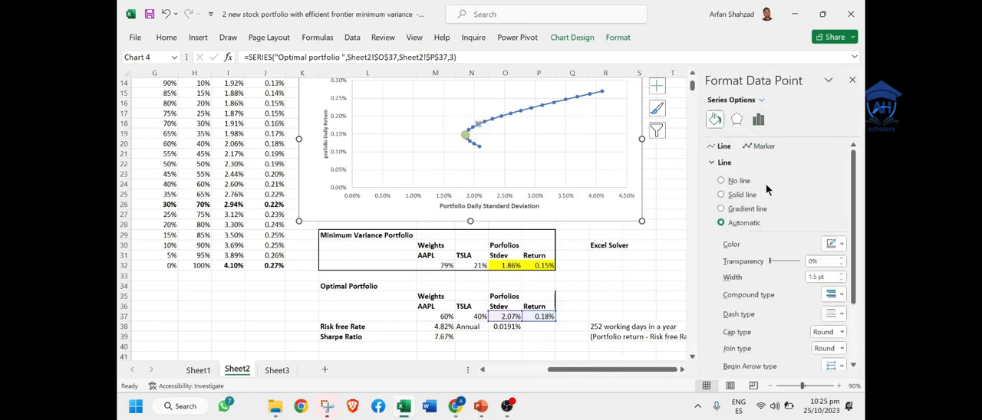
{"action": "left_click", "coordinate": [752, 150]}
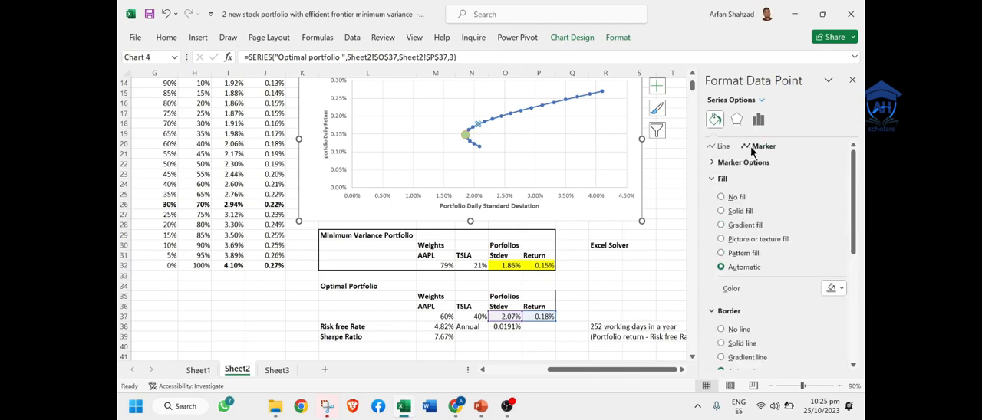
{"action": "left_click", "coordinate": [732, 162]}
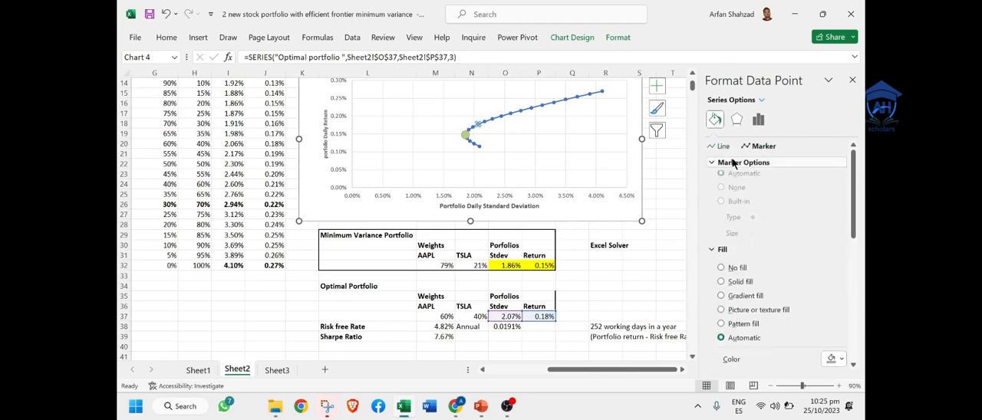
{"action": "left_click", "coordinate": [721, 207]}
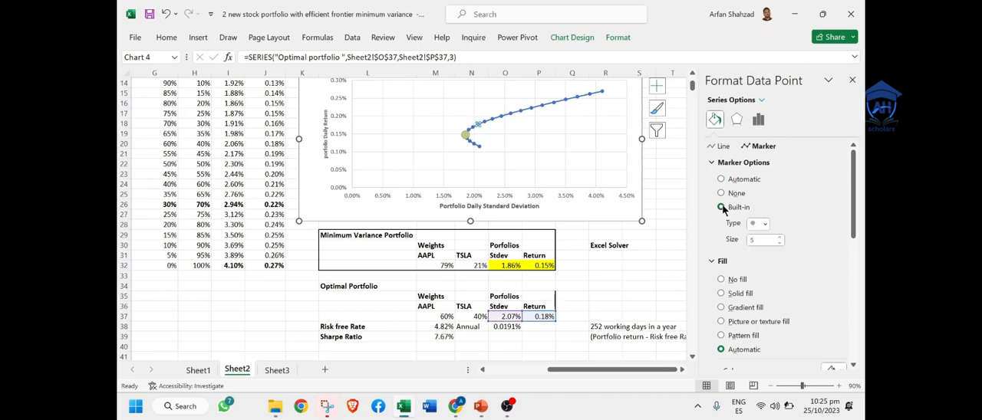
{"action": "left_click", "coordinate": [765, 224]}
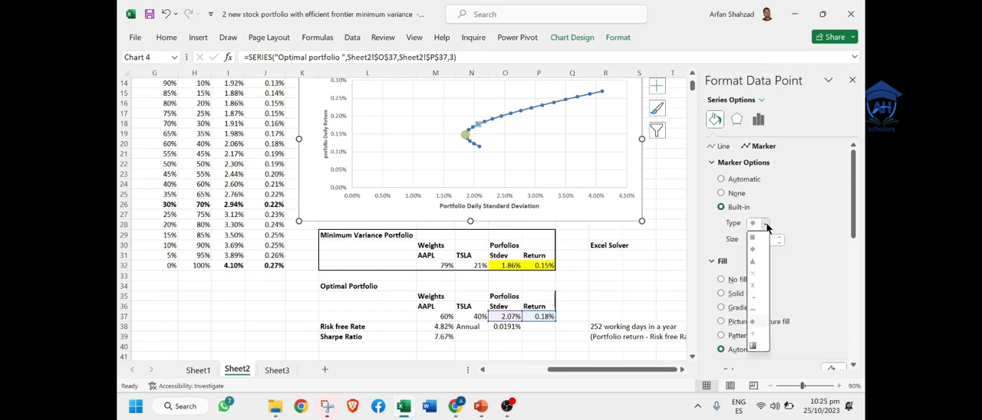
{"action": "left_click", "coordinate": [766, 225]}
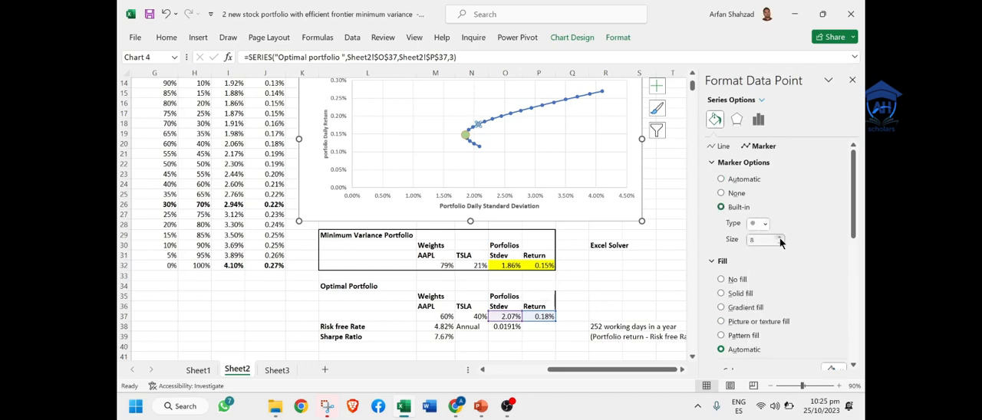
{"action": "left_click", "coordinate": [779, 238]}
{"action": "left_click", "coordinate": [779, 238]}
{"action": "left_click", "coordinate": [779, 238]}
{"action": "left_click", "coordinate": [779, 238]}
{"action": "left_click", "coordinate": [779, 238]}
Step: Try a pattern fill and no fill on the optimal portfolio marker
{"action": "scroll", "coordinate": [856, 238], "scroll_direction": "down", "scroll_amount": 3}
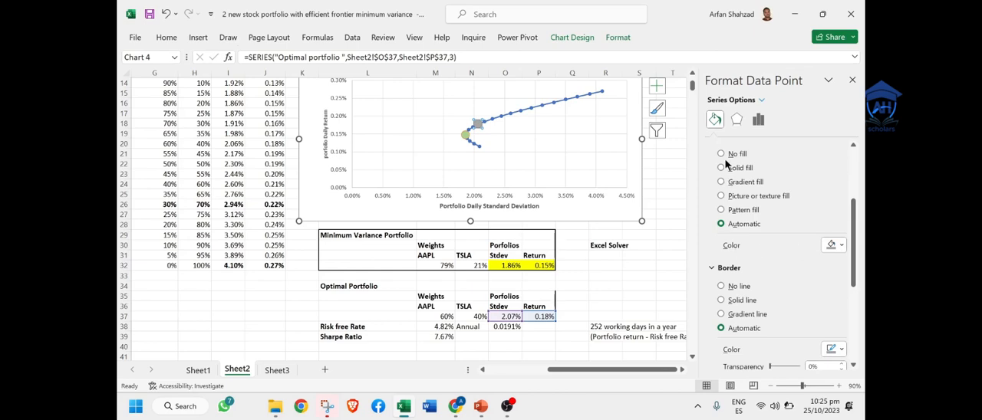
{"action": "left_click", "coordinate": [721, 209]}
{"action": "left_click_drag", "start_coordinate": [855, 232], "coordinate": [855, 293]}
{"action": "scroll", "coordinate": [837, 229], "scroll_direction": "up", "scroll_amount": 10}
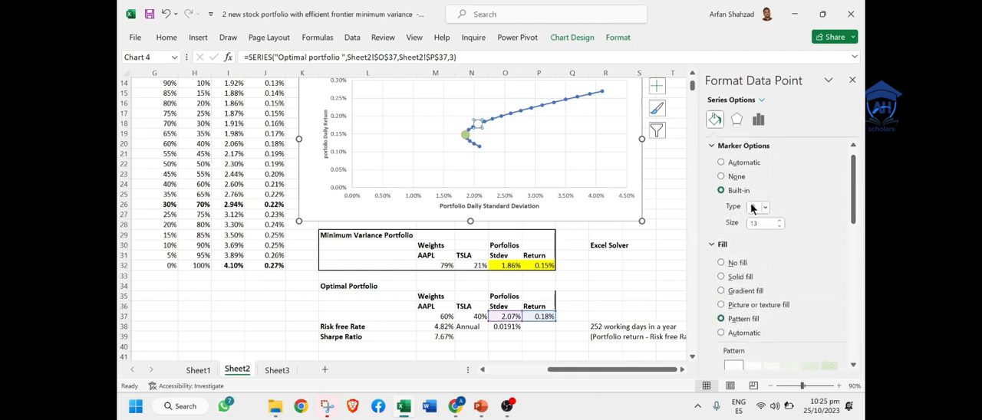
{"action": "left_click", "coordinate": [721, 263]}
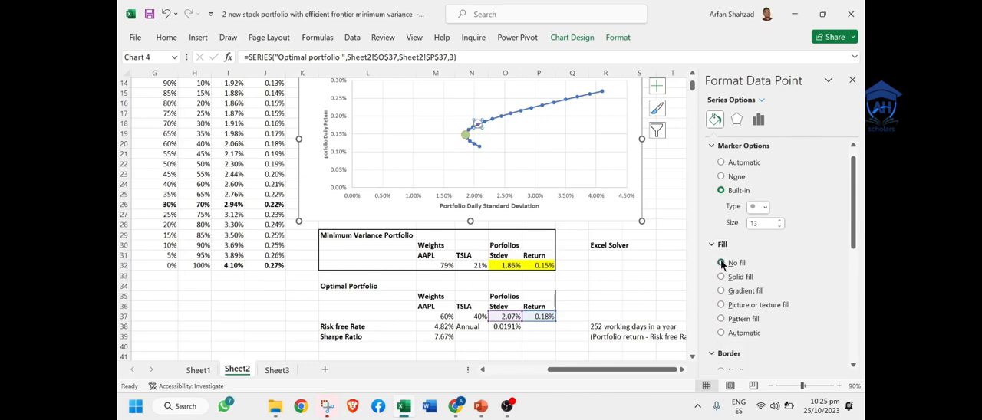
Step: Fill the optimal portfolio marker with solid standard red and close the formatting pane
{"action": "left_click", "coordinate": [722, 276]}
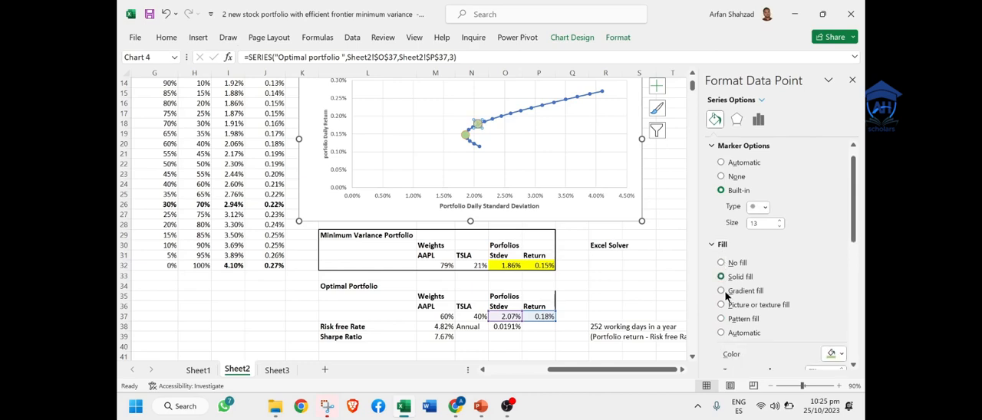
{"action": "left_click", "coordinate": [841, 354]}
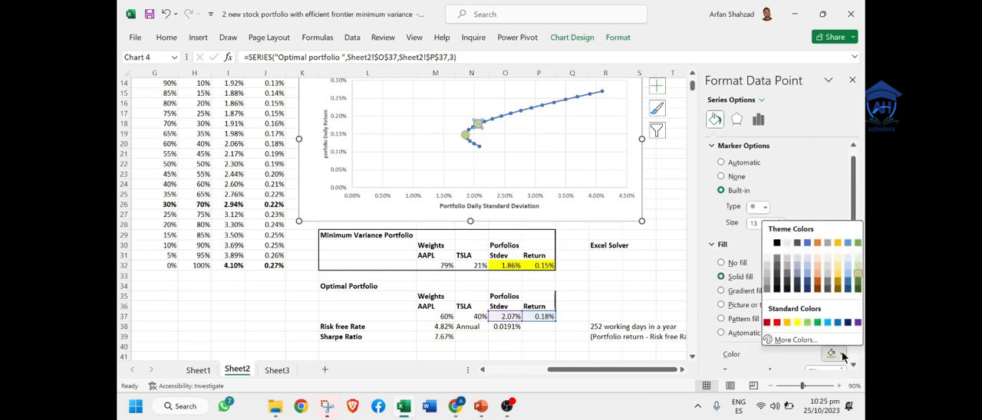
{"action": "left_click", "coordinate": [776, 323]}
{"action": "left_click", "coordinate": [672, 247]}
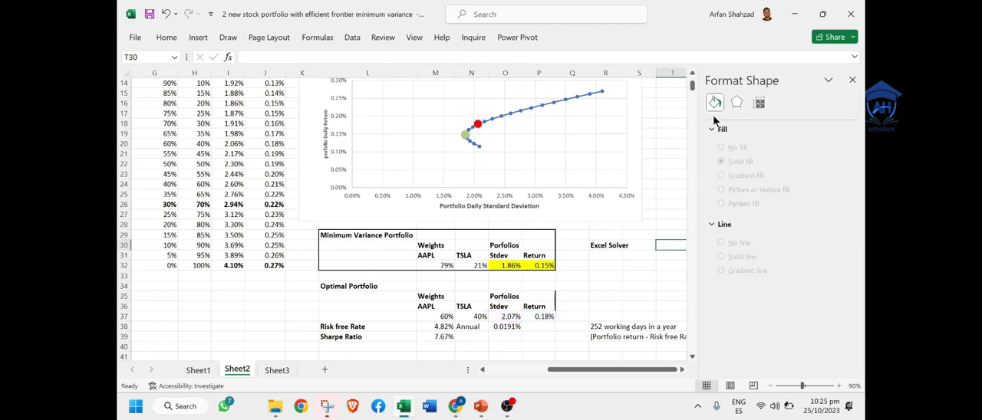
{"action": "left_click", "coordinate": [852, 80]}
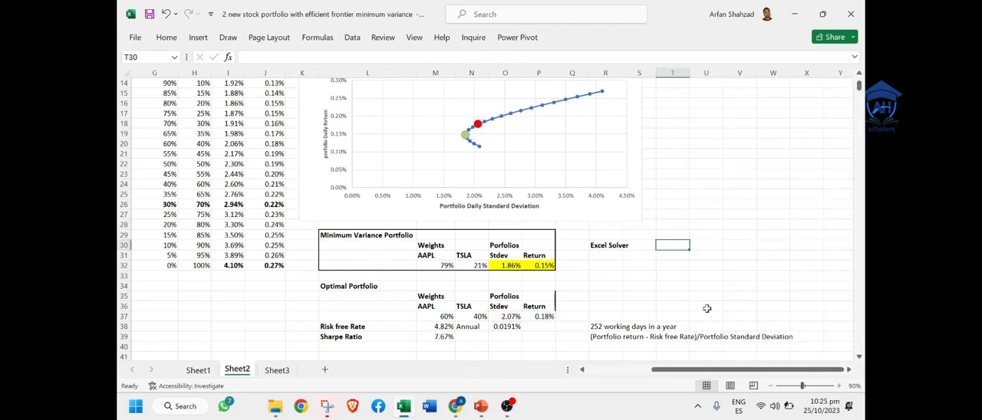
Step: Put an outside border around the Optimal Portfolio table in L34:P39
{"action": "left_click", "coordinate": [685, 305]}
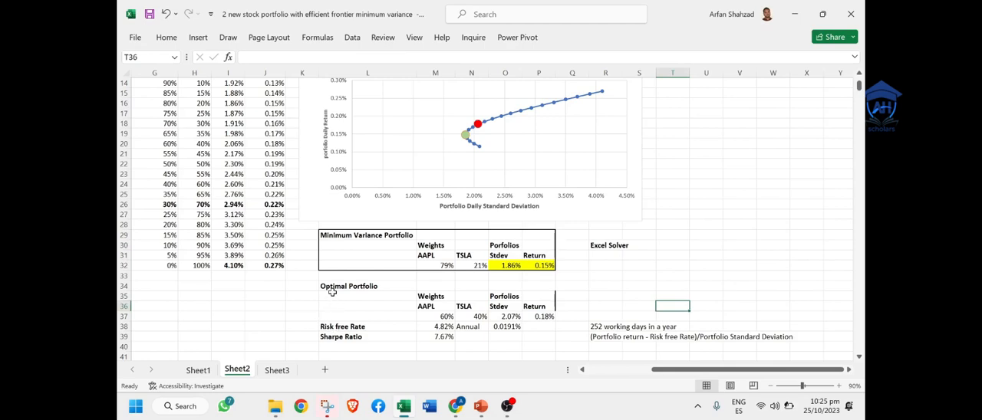
{"action": "left_click_drag", "start_coordinate": [332, 296], "coordinate": [402, 323]}
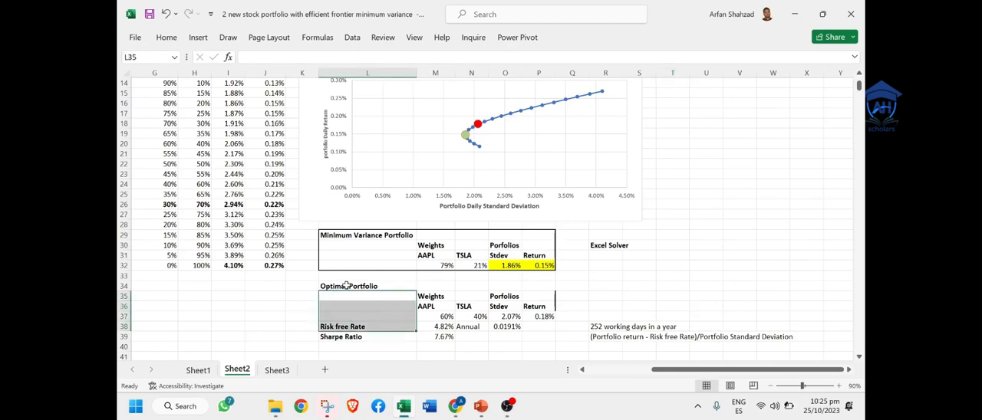
{"action": "left_click_drag", "start_coordinate": [346, 285], "coordinate": [546, 333]}
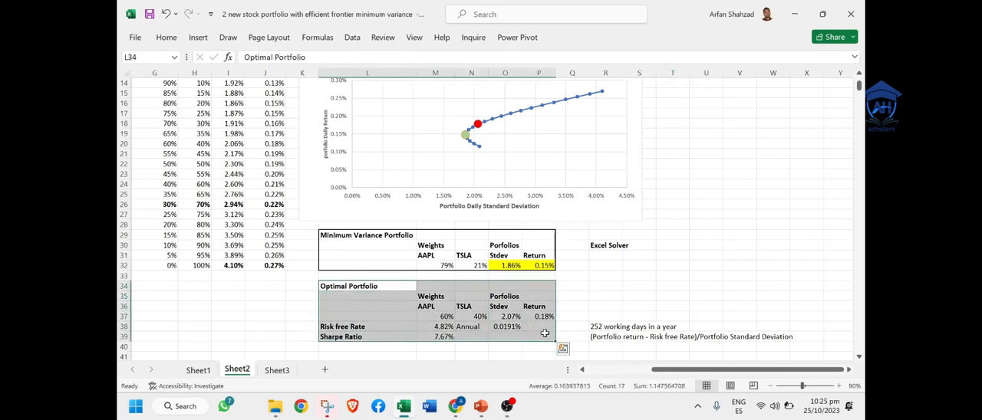
{"action": "left_click", "coordinate": [169, 37]}
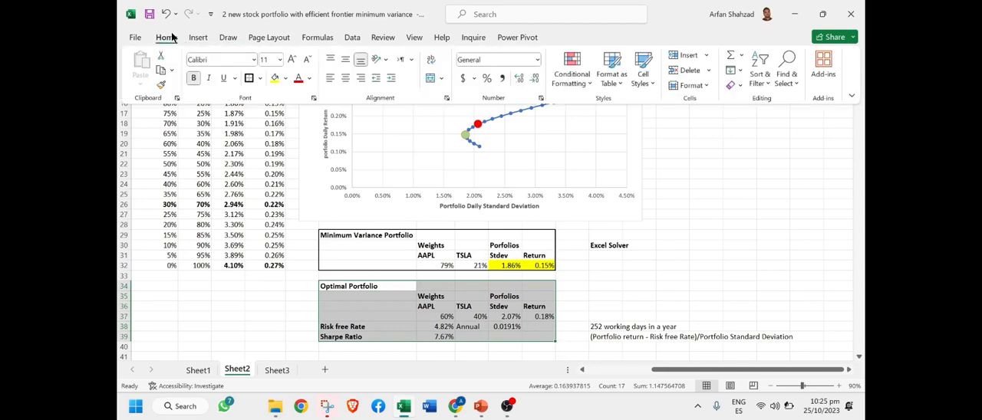
{"action": "left_click", "coordinate": [248, 78]}
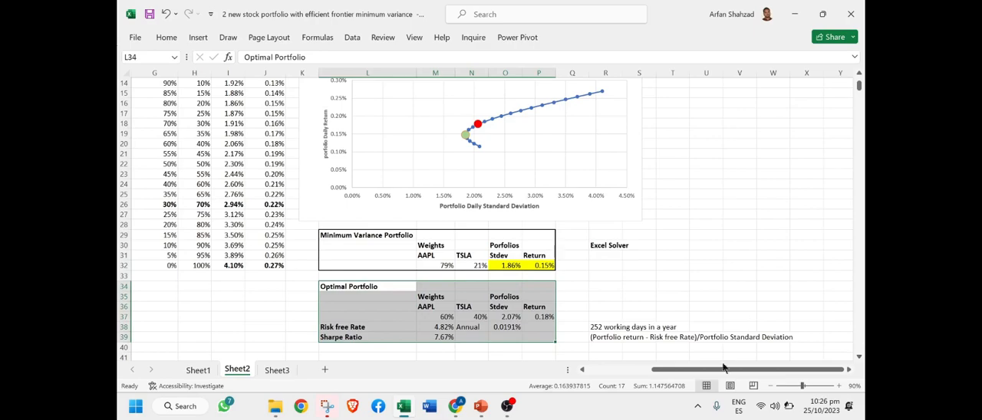
Step: Zoom the sheet out to 70% and review the whole Efficient Frontier chart above the two portfolio tables
{"action": "left_click", "coordinate": [773, 387]}
{"action": "left_click", "coordinate": [773, 386]}
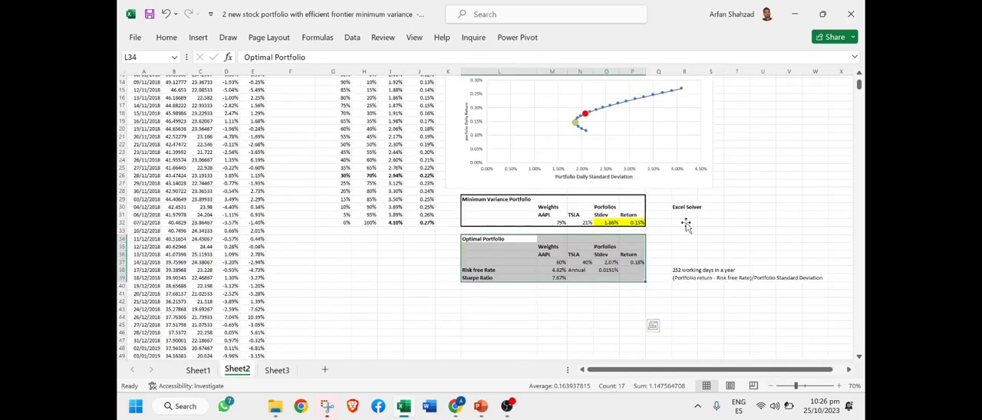
{"action": "left_click", "coordinate": [688, 181]}
{"action": "scroll", "coordinate": [857, 84], "scroll_direction": "up", "scroll_amount": 5}
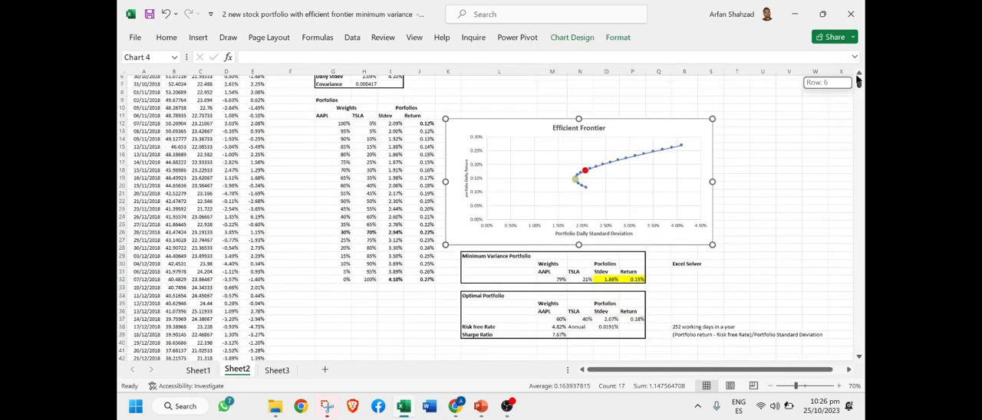